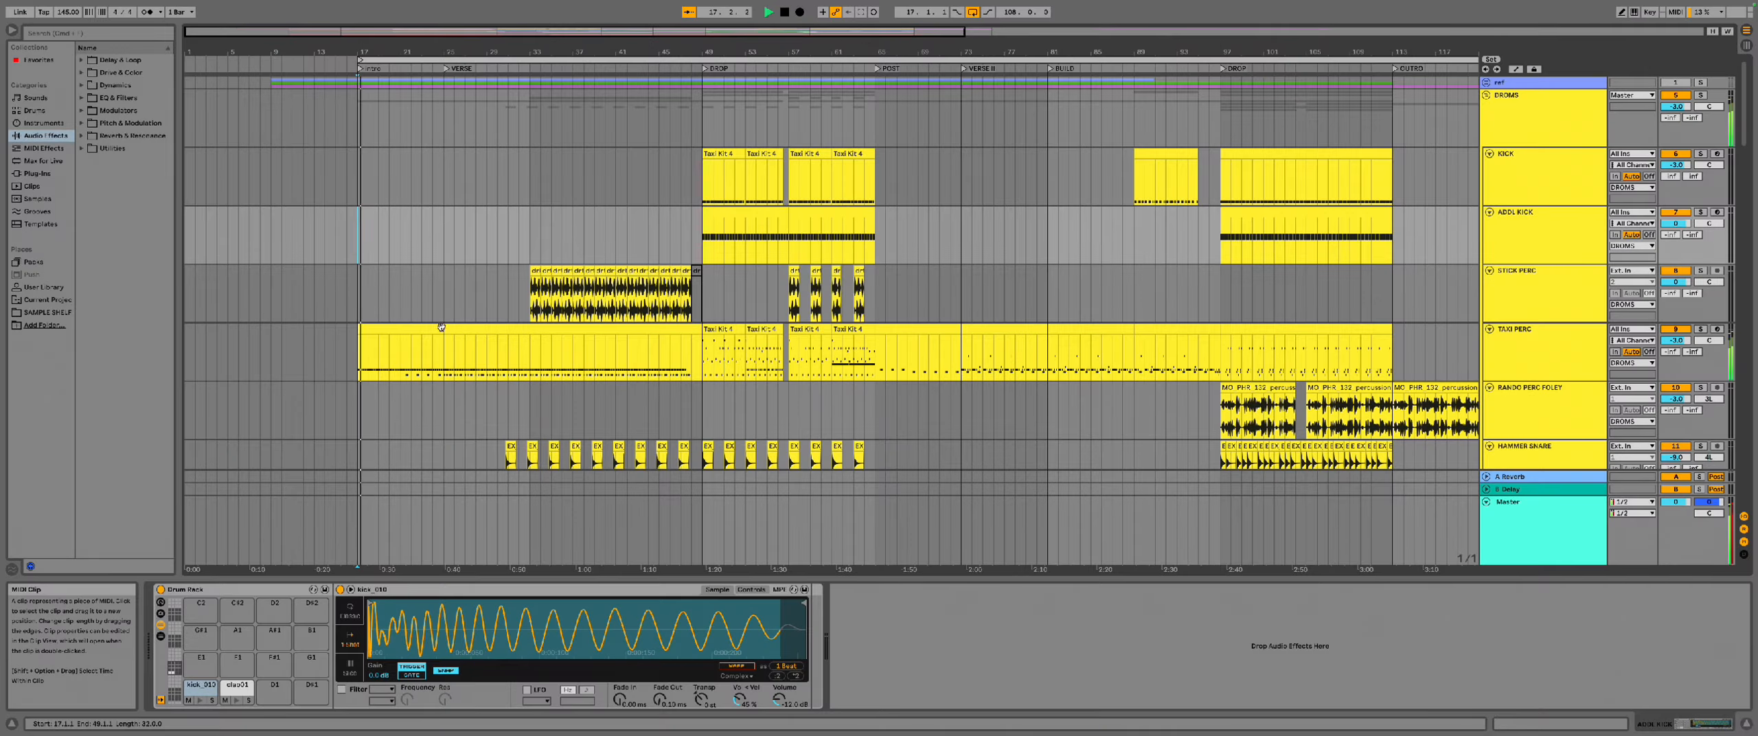
Step: Look over the arrangement's tracks from the drums down to the studio vocals, and select the DRUMS group
{"action": "scroll", "coordinate": [723, 323], "scroll_direction": "down", "scroll_amount": 10}
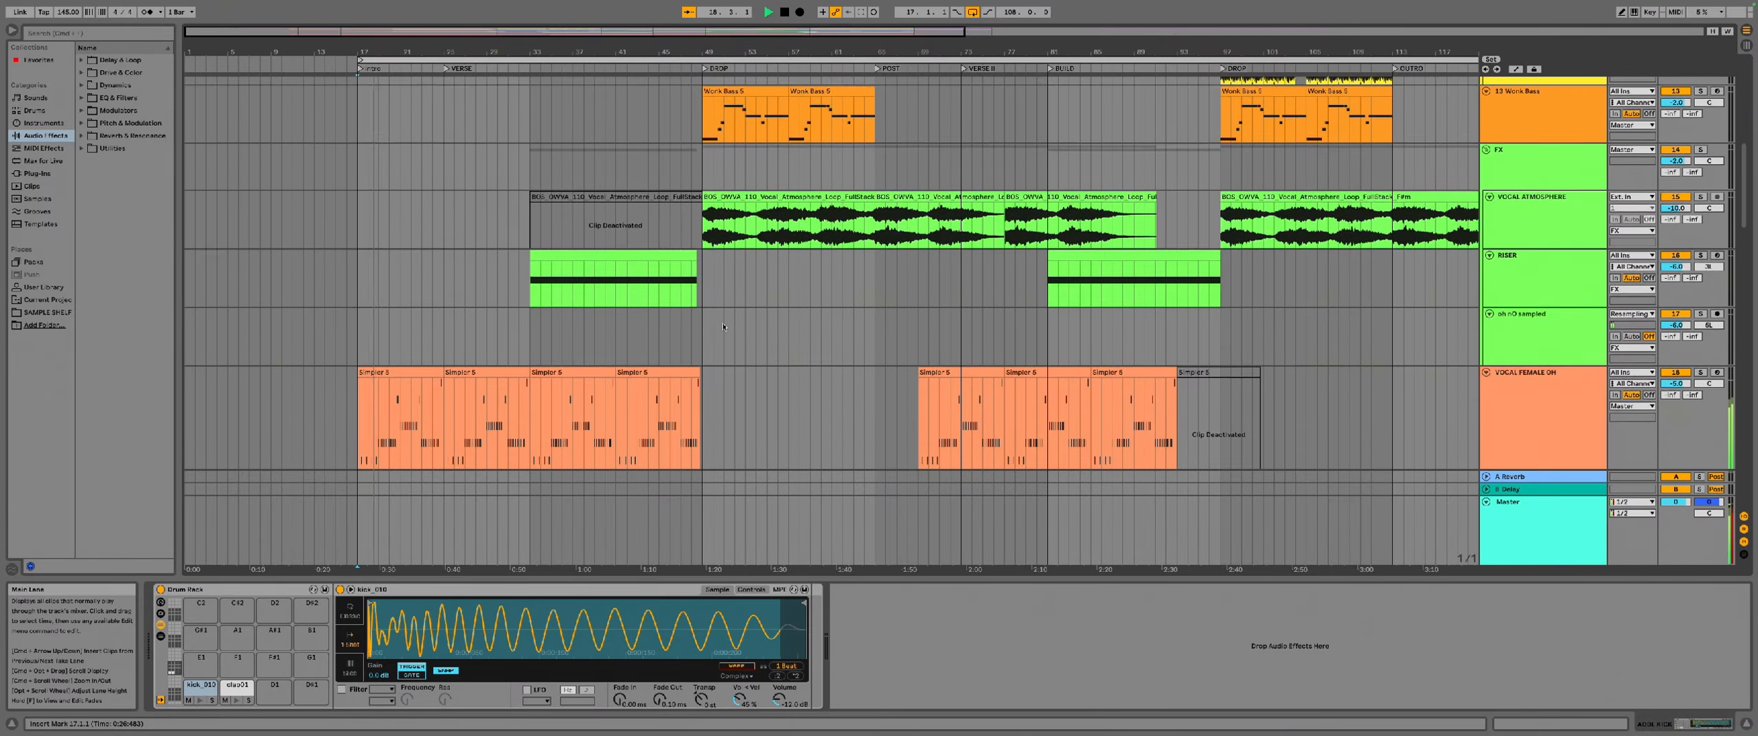
{"action": "scroll", "coordinate": [722, 322], "scroll_direction": "down", "scroll_amount": 15}
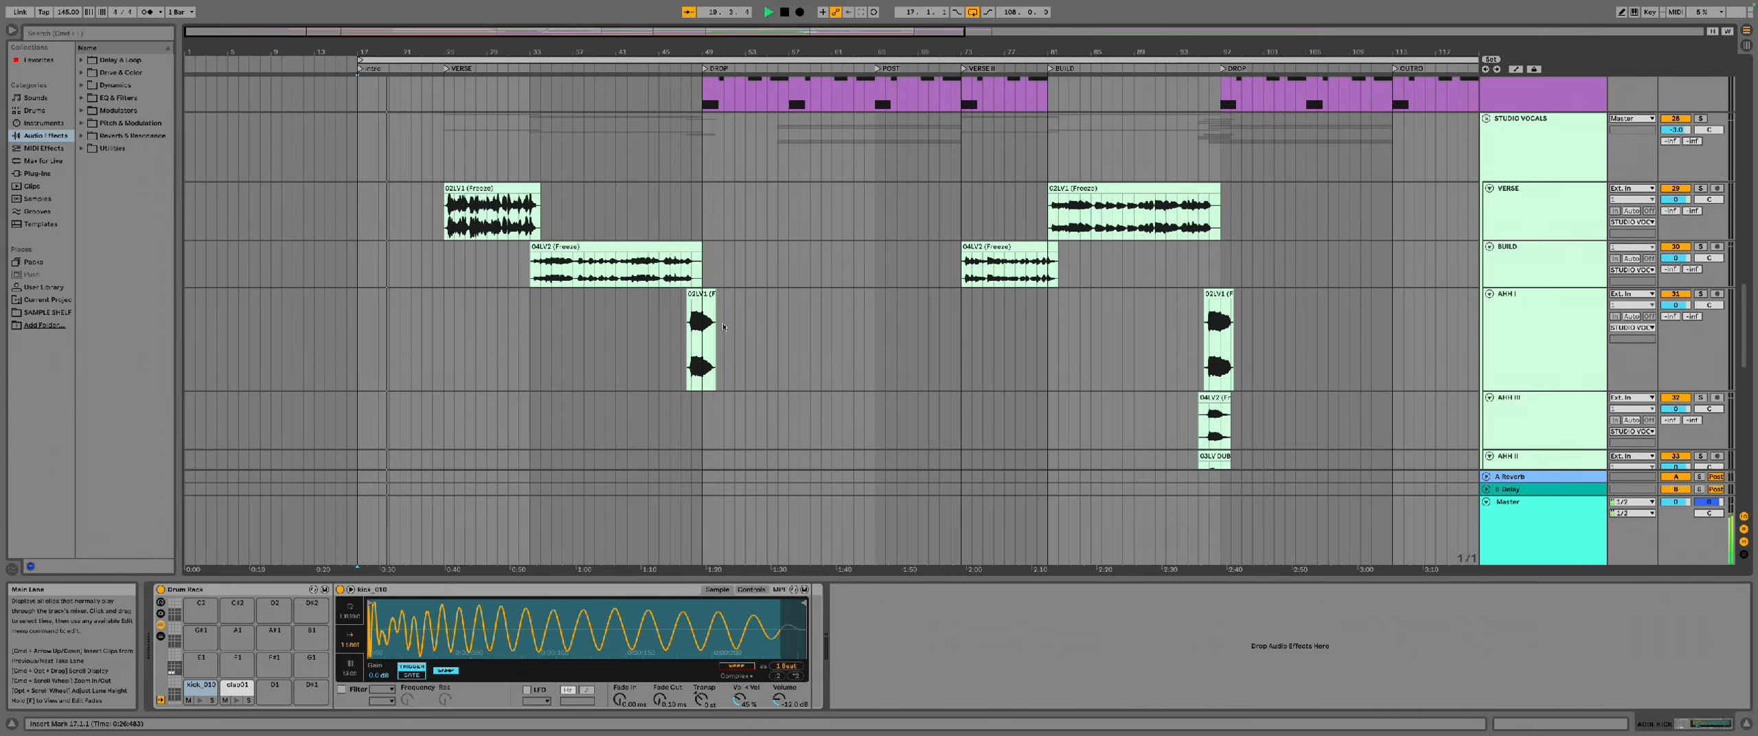
{"action": "scroll", "coordinate": [723, 324], "scroll_direction": "down", "scroll_amount": 5}
{"action": "scroll", "coordinate": [722, 325], "scroll_direction": "up", "scroll_amount": 8}
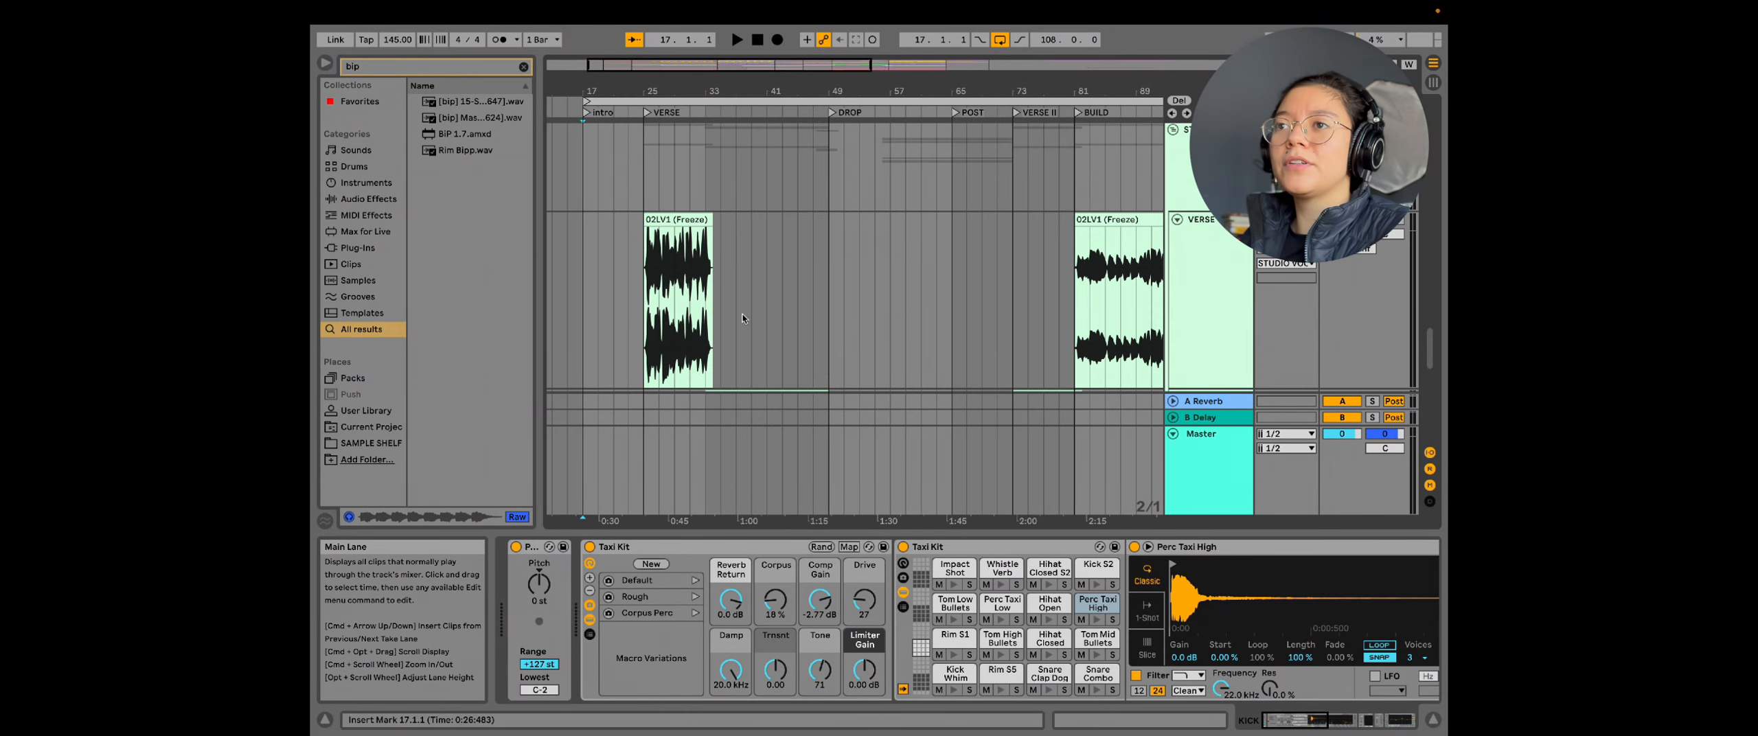
{"action": "scroll", "coordinate": [864, 194], "scroll_direction": "up", "scroll_amount": 10}
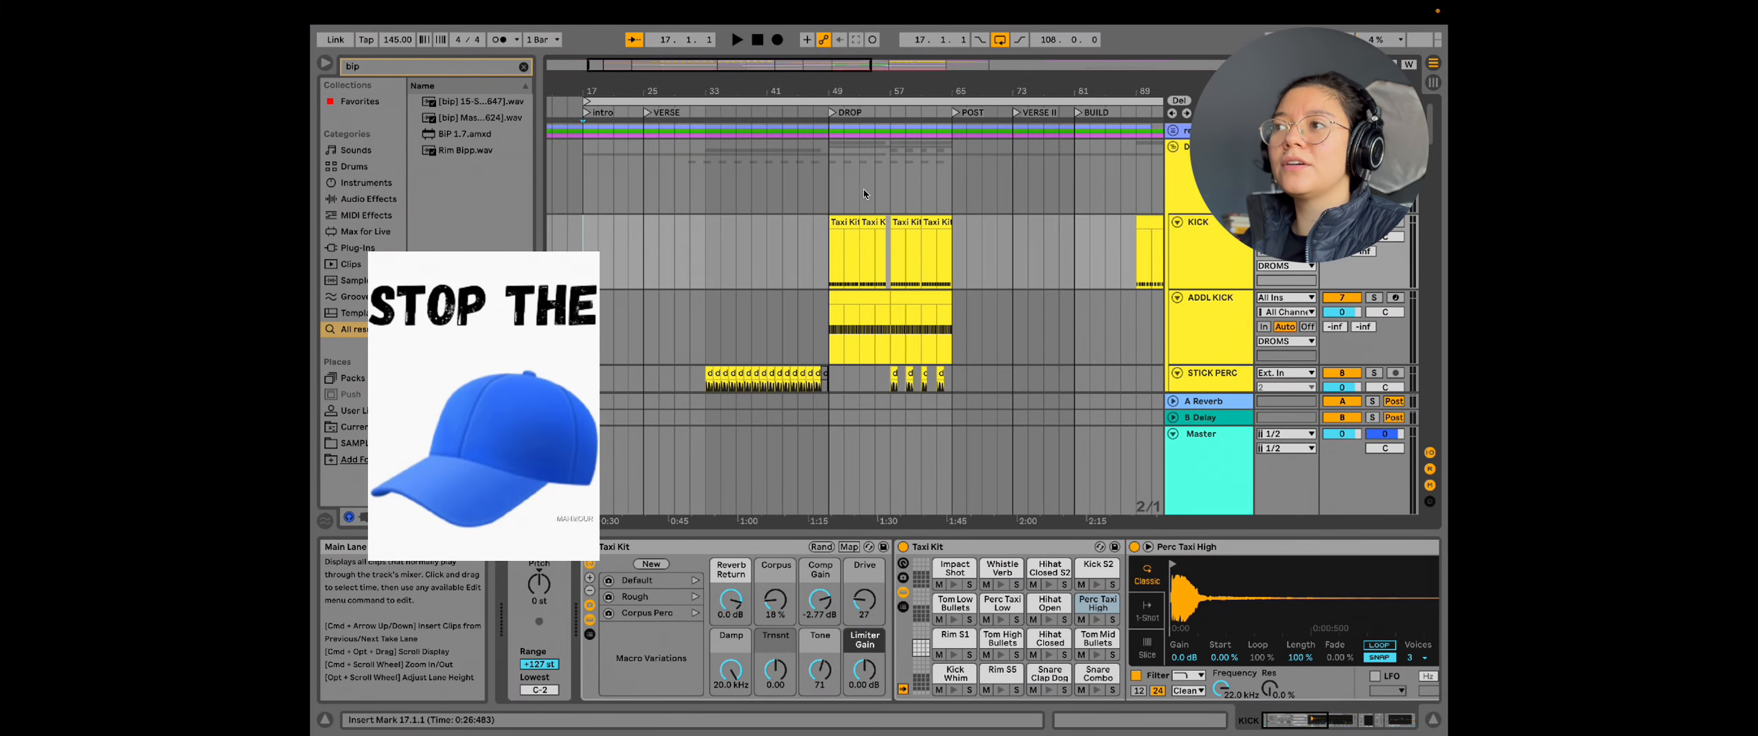
{"action": "left_click", "coordinate": [1208, 171]}
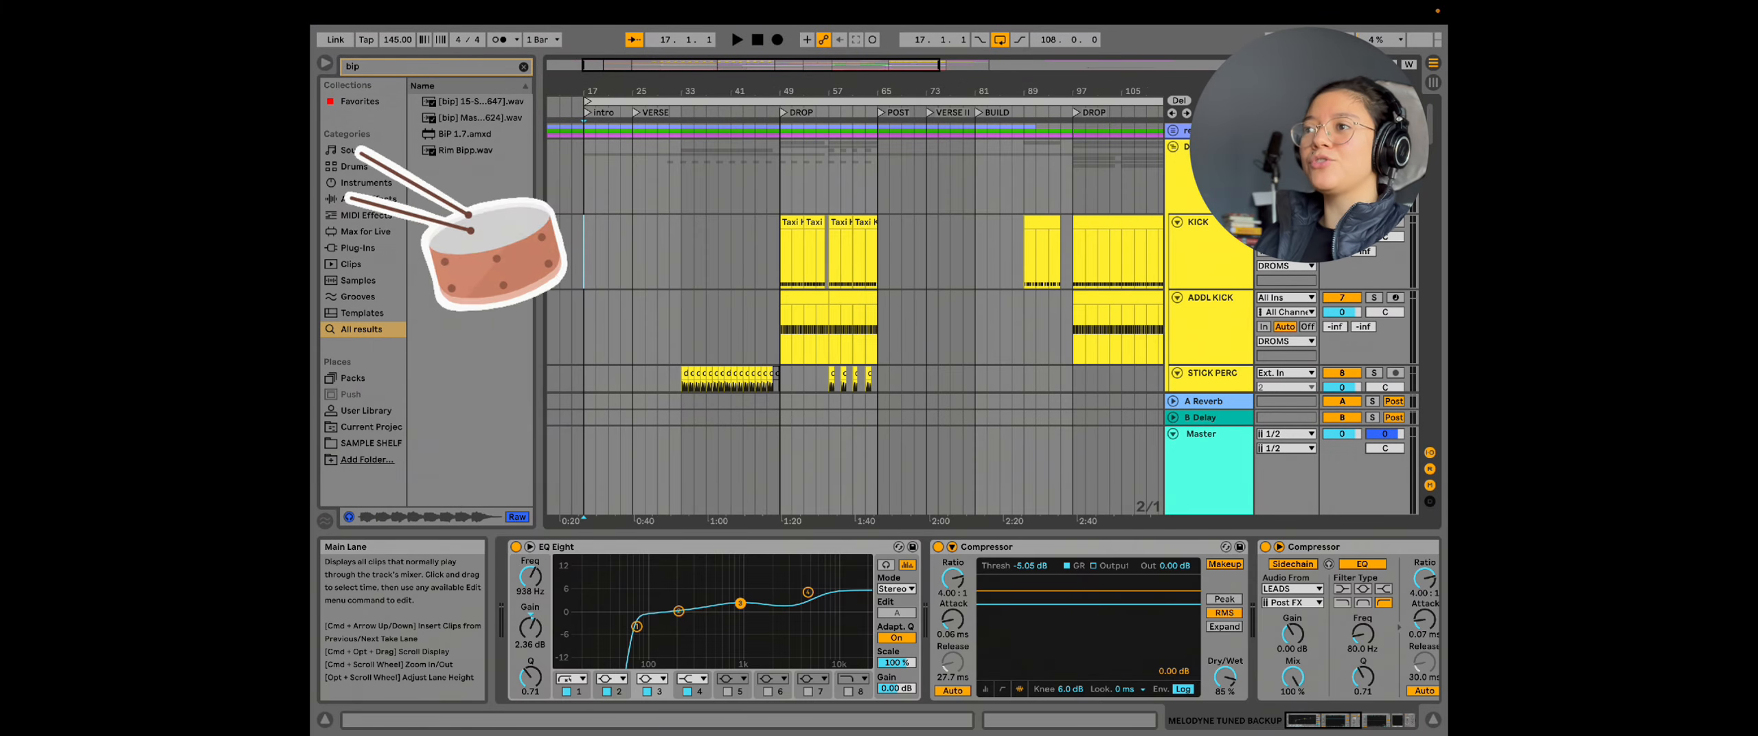
Step: Place the insert marker at the start of the TAXI PERC intro clip at bar 17 and start playback
{"action": "scroll", "coordinate": [605, 248], "scroll_direction": "up", "scroll_amount": 2}
{"action": "scroll", "coordinate": [605, 249], "scroll_direction": "up", "scroll_amount": 2}
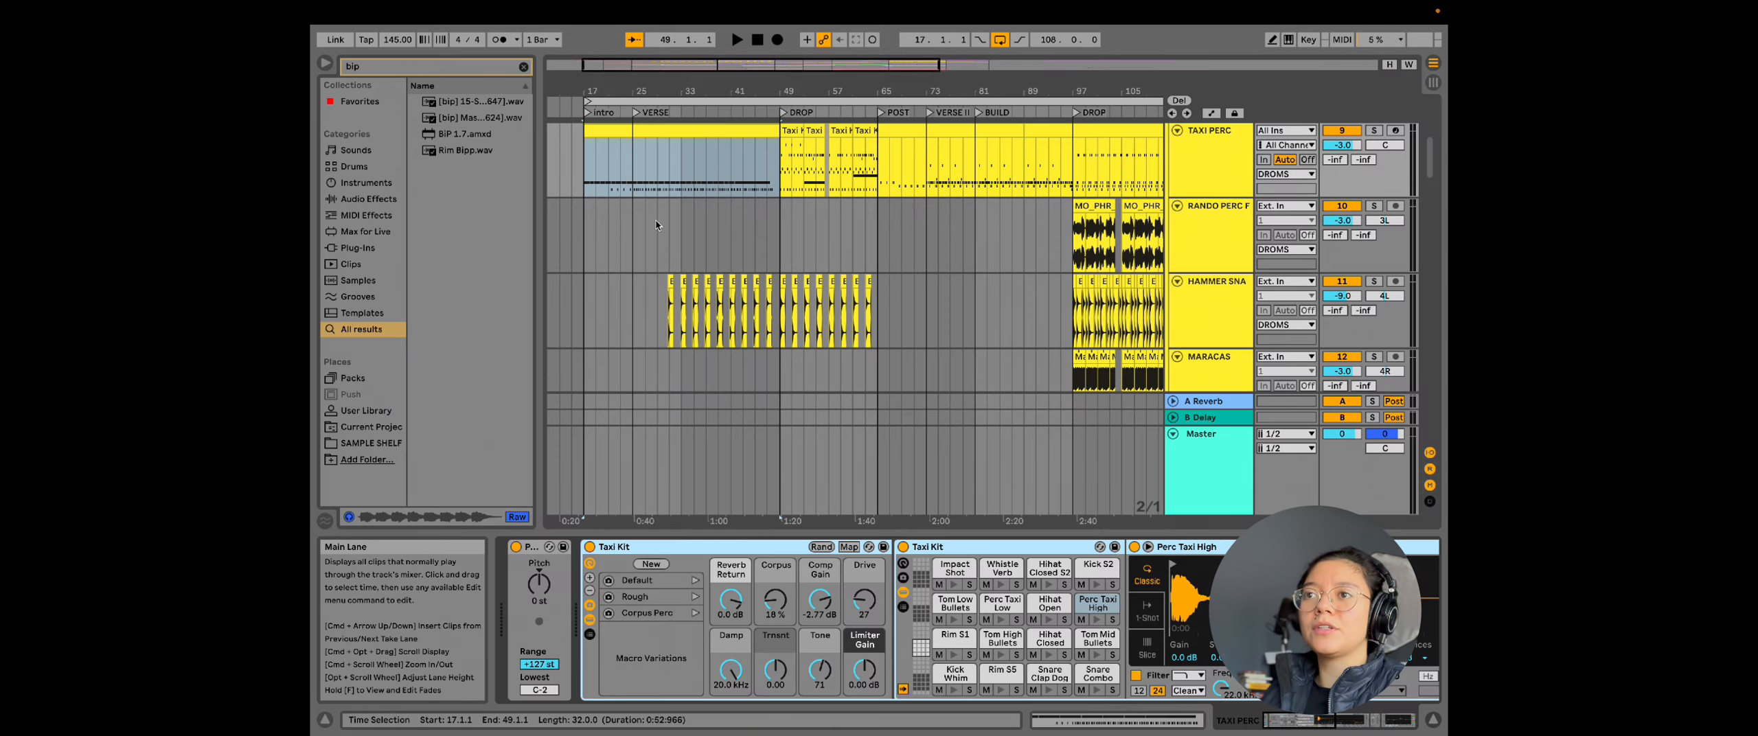
{"action": "left_click", "coordinate": [584, 168]}
{"action": "scroll", "coordinate": [609, 189], "scroll_direction": "up", "scroll_amount": 2}
{"action": "scroll", "coordinate": [608, 189], "scroll_direction": "left", "scroll_amount": 2}
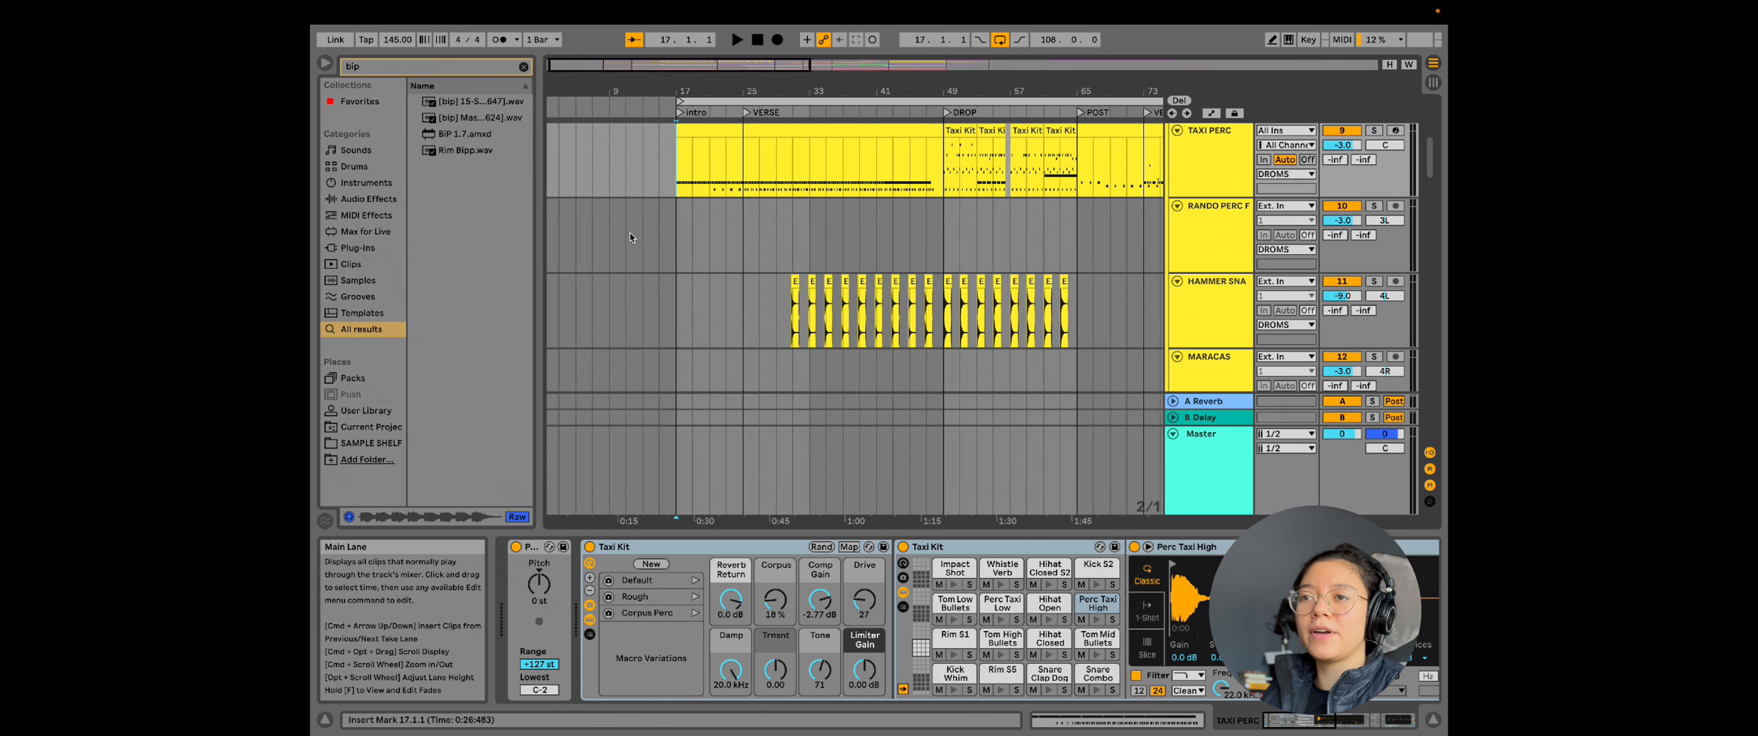
{"action": "scroll", "coordinate": [747, 297], "scroll_direction": "up", "scroll_amount": 4}
{"action": "scroll", "coordinate": [747, 297], "scroll_direction": "down", "scroll_amount": 2}
{"action": "key", "text": "space"}
Step: Open the TAXI PERC intro clip in the note editor and examine the Rim S1 pattern around bars 3 to 5
{"action": "scroll", "coordinate": [727, 289], "scroll_direction": "left", "scroll_amount": 1}
{"action": "left_click", "coordinate": [818, 235]}
{"action": "double_click", "coordinate": [820, 251]}
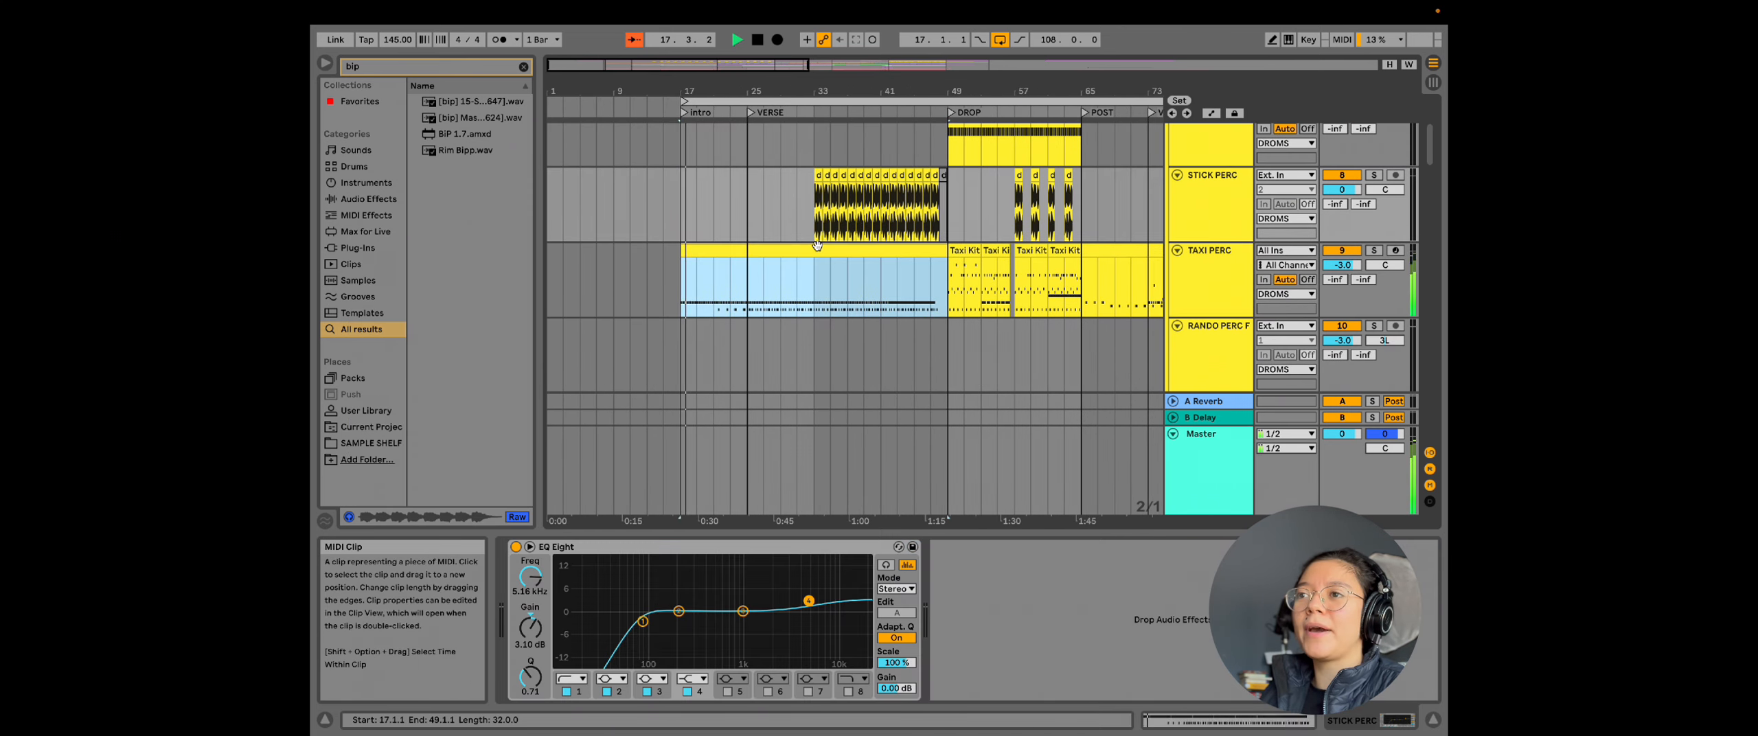
{"action": "left_click_drag", "start_coordinate": [938, 253], "coordinate": [938, 158]}
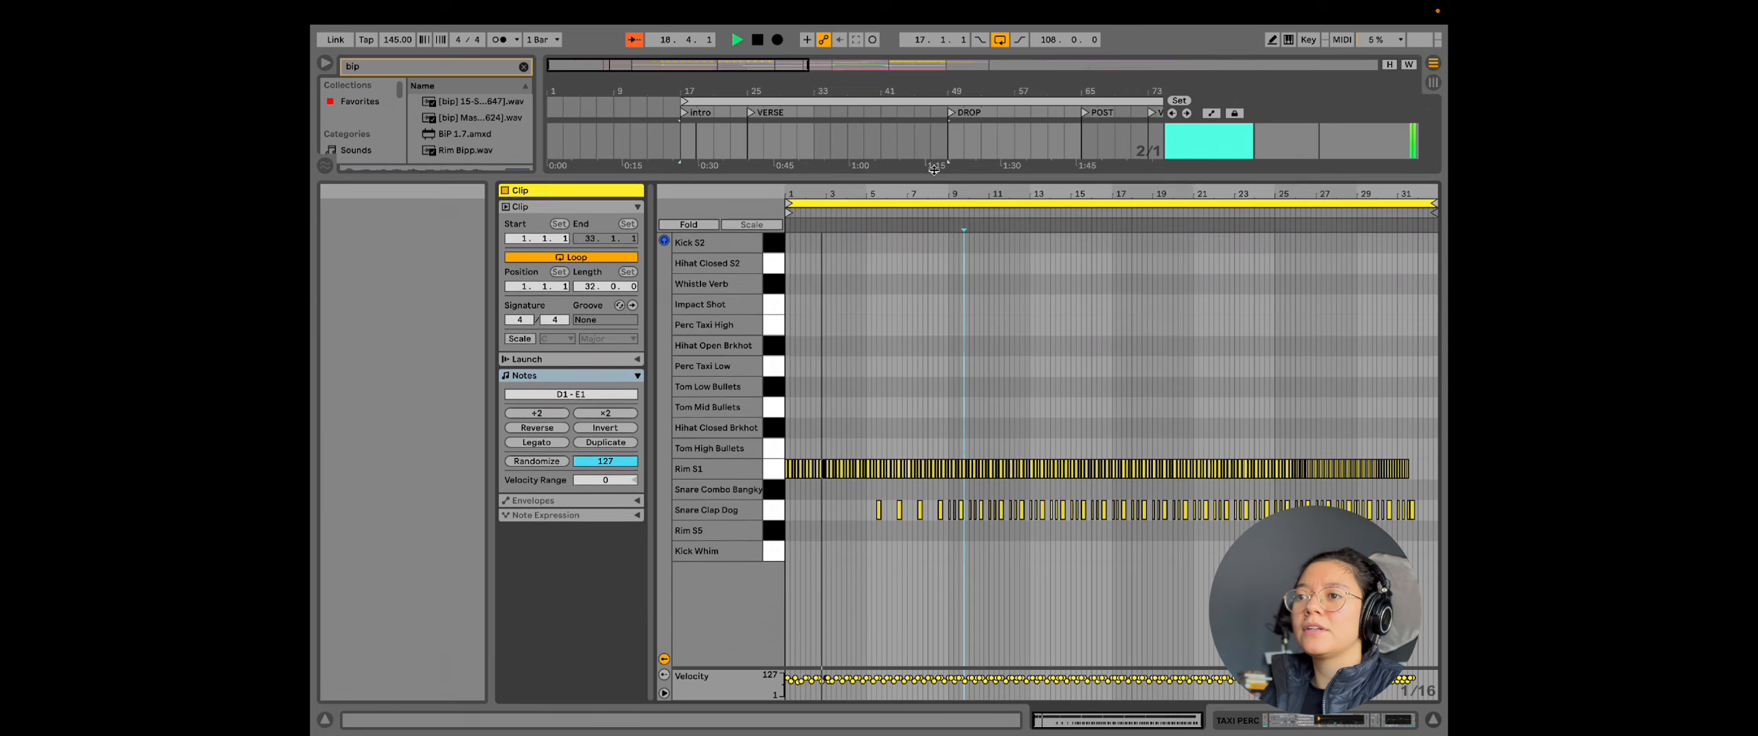
{"action": "scroll", "coordinate": [873, 420], "scroll_direction": "up", "scroll_amount": 5}
{"action": "scroll", "coordinate": [884, 416], "scroll_direction": "left", "scroll_amount": 3}
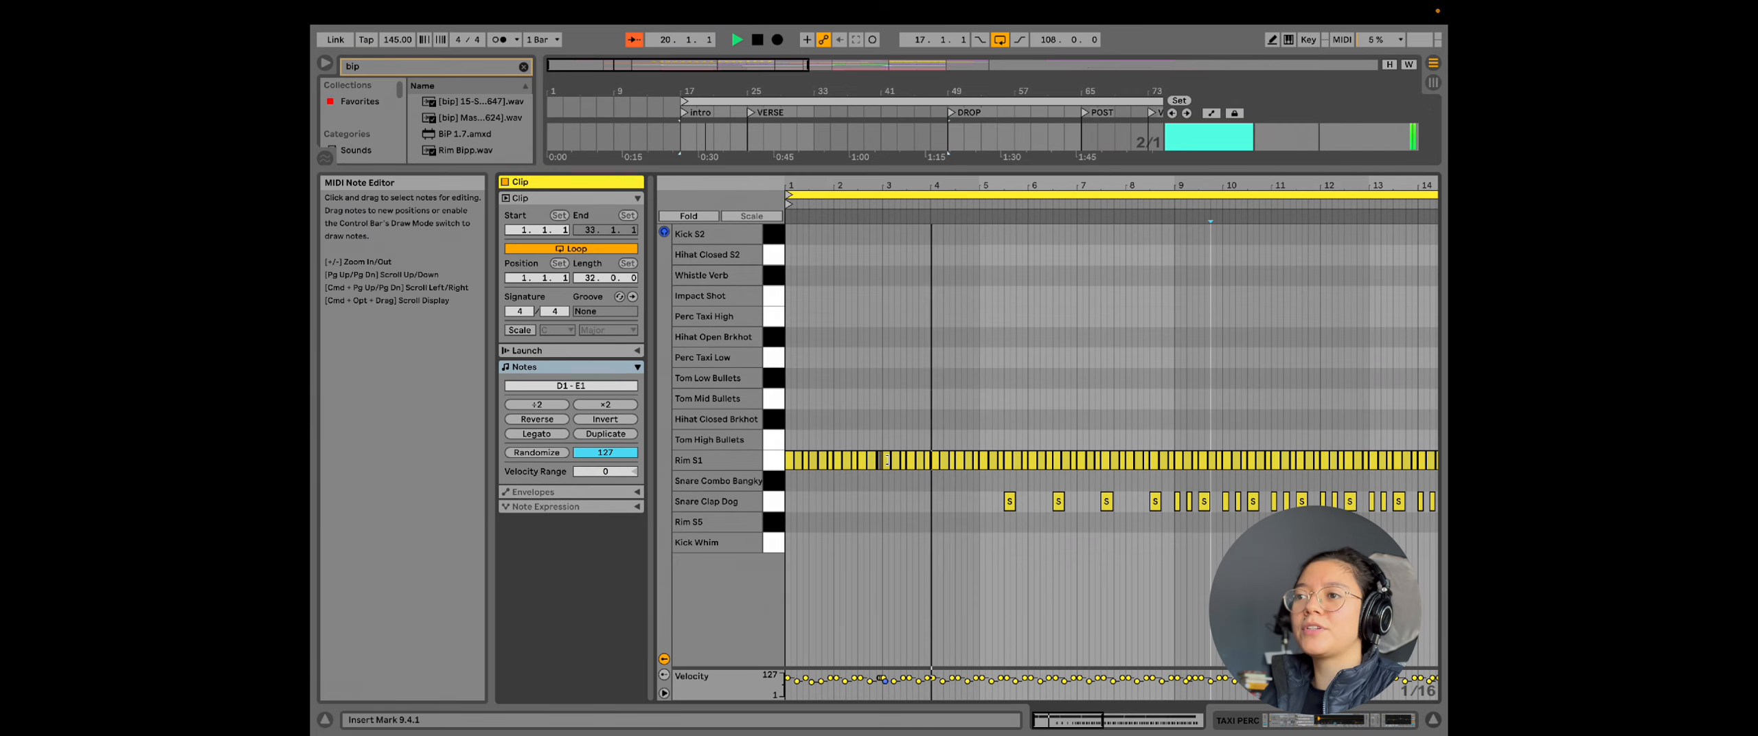
{"action": "scroll", "coordinate": [886, 460], "scroll_direction": "up", "scroll_amount": 10}
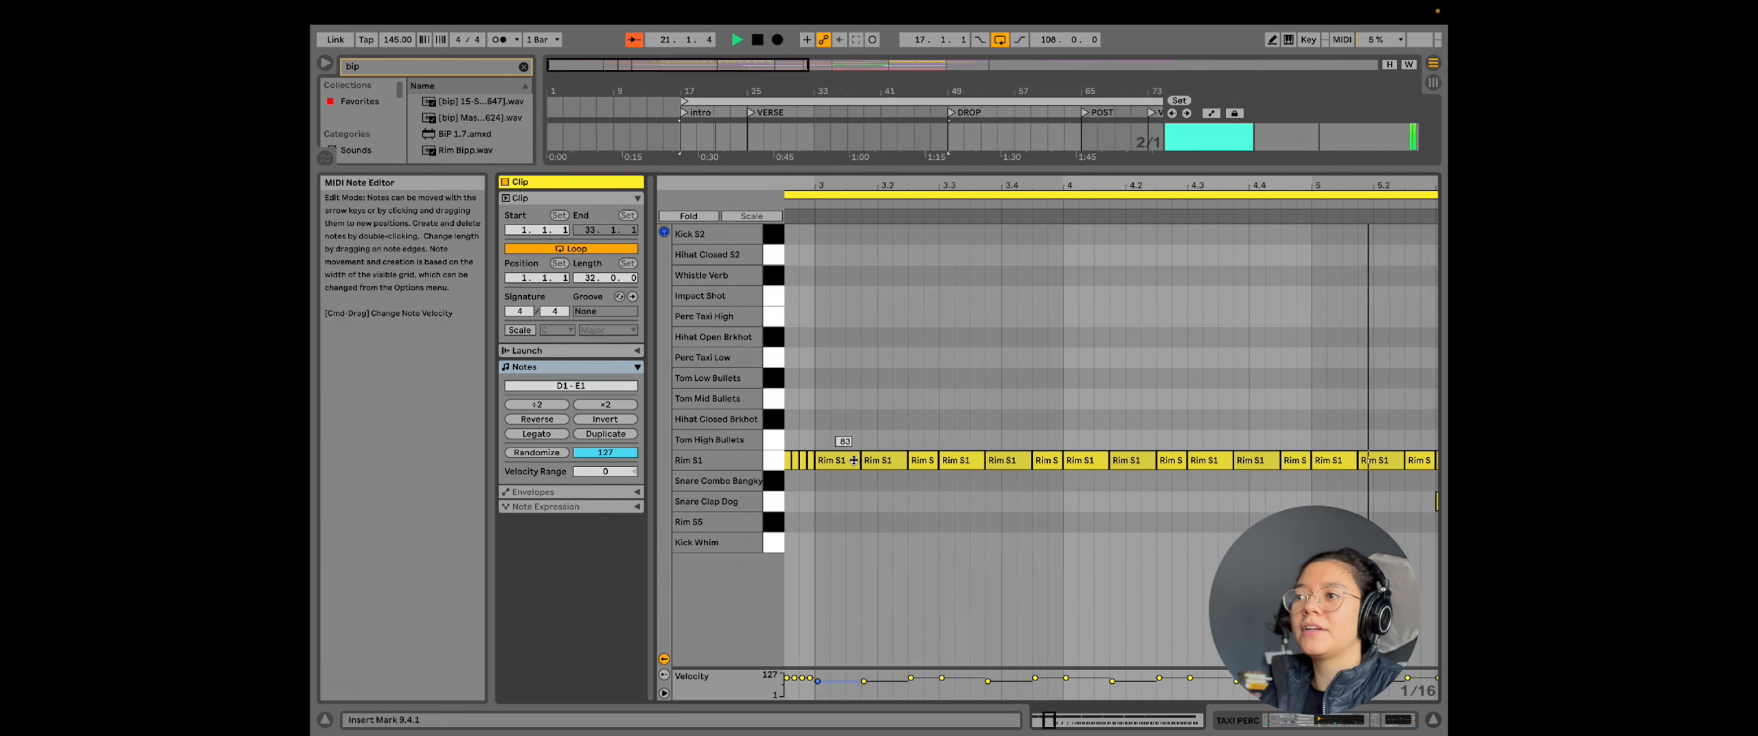
{"action": "scroll", "coordinate": [854, 460], "scroll_direction": "left", "scroll_amount": 2}
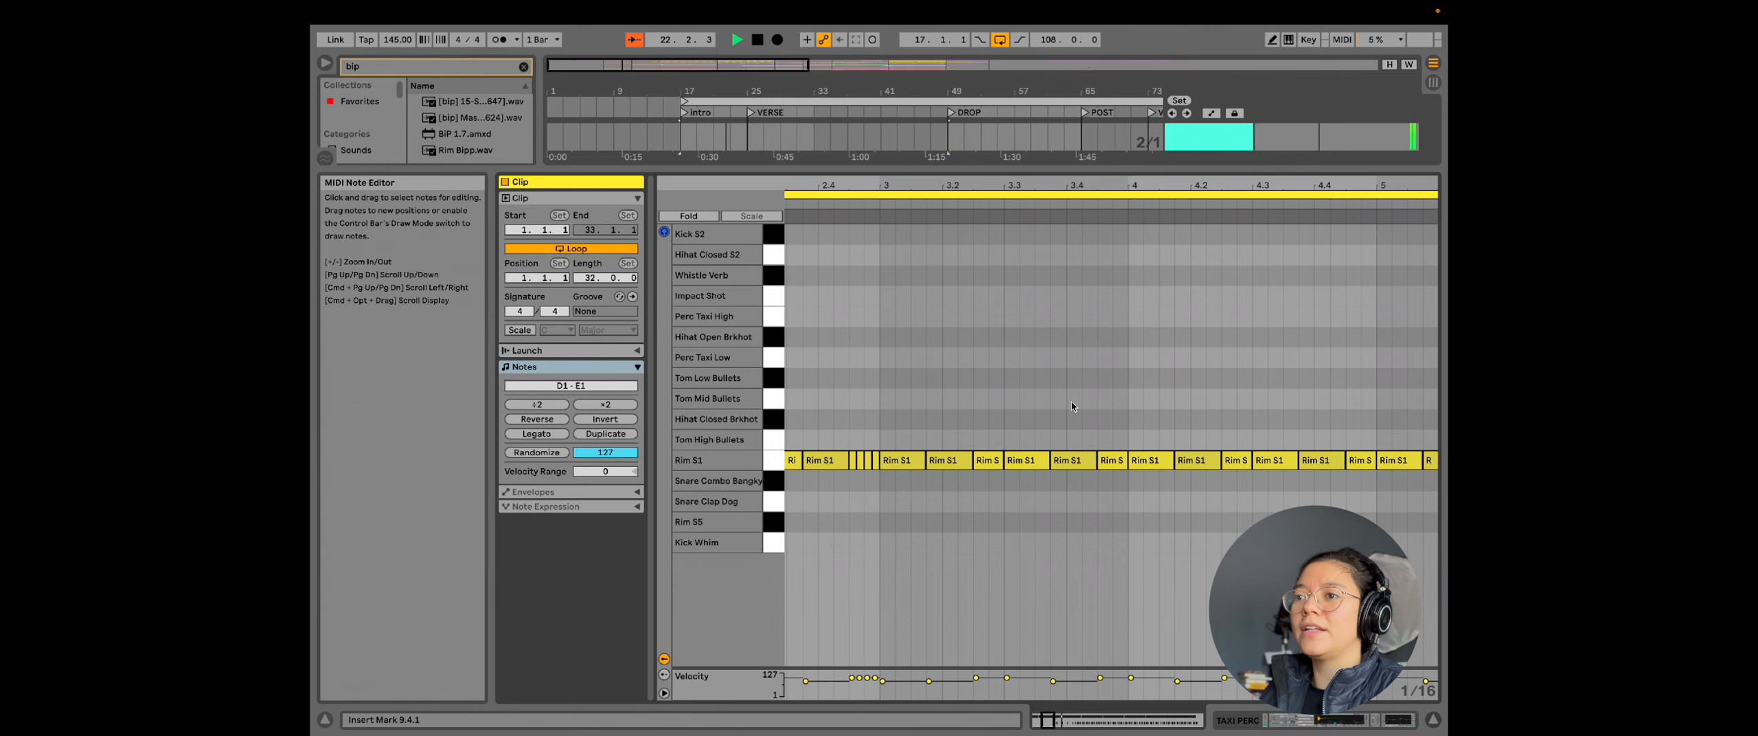
Step: Examine the Snare Clap Dog notes alongside the Rim S1 notes around bars 10 to 12 of the TAXI PERC clip, and stop playback
{"action": "key", "text": "shift+Tab"}
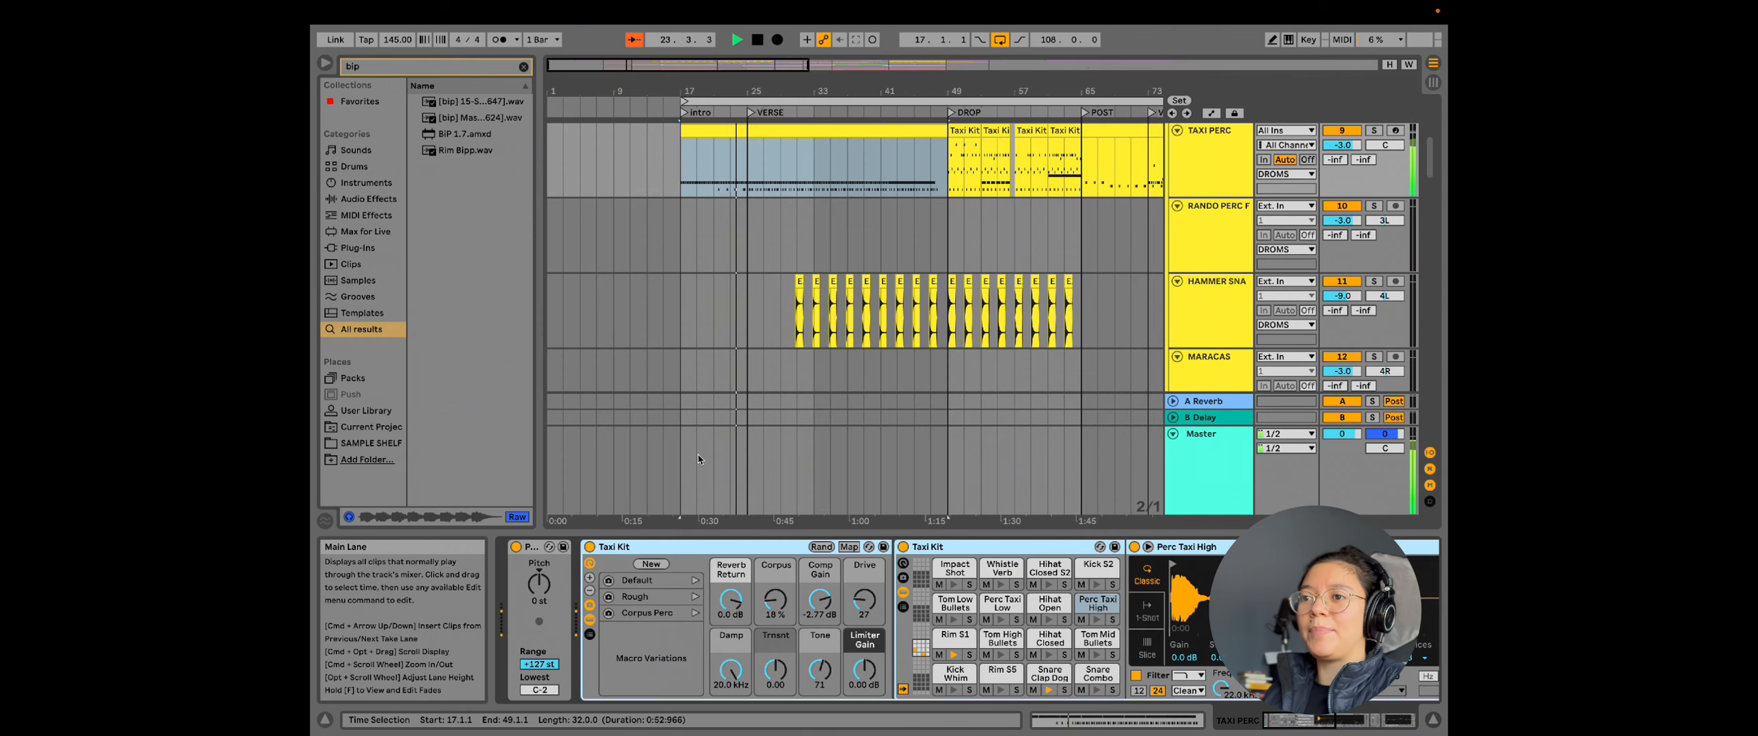
{"action": "key", "text": "shift+Tab"}
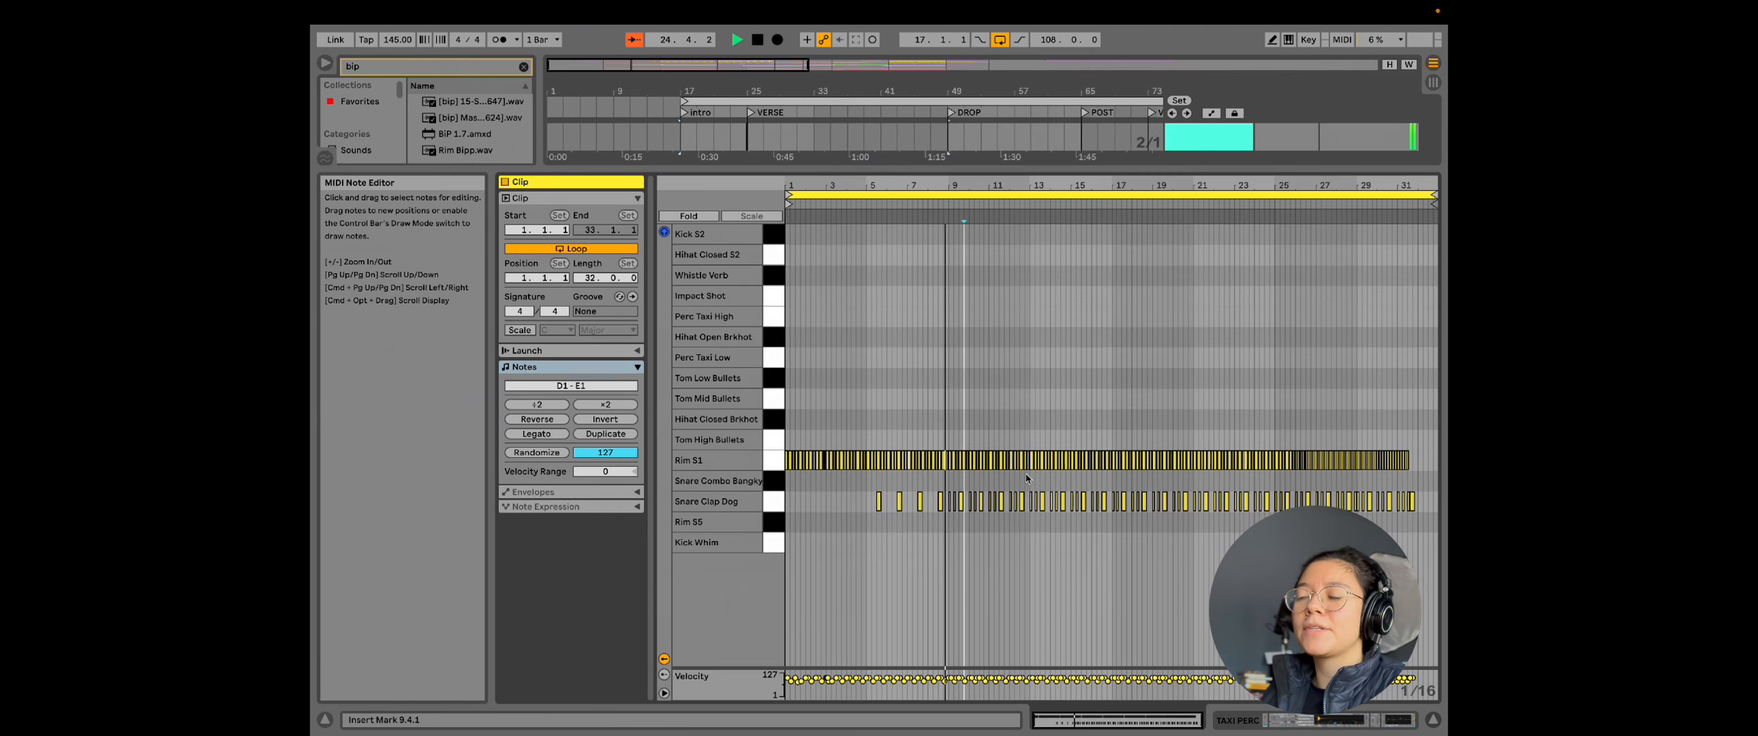
{"action": "scroll", "coordinate": [975, 414], "scroll_direction": "up", "scroll_amount": 8}
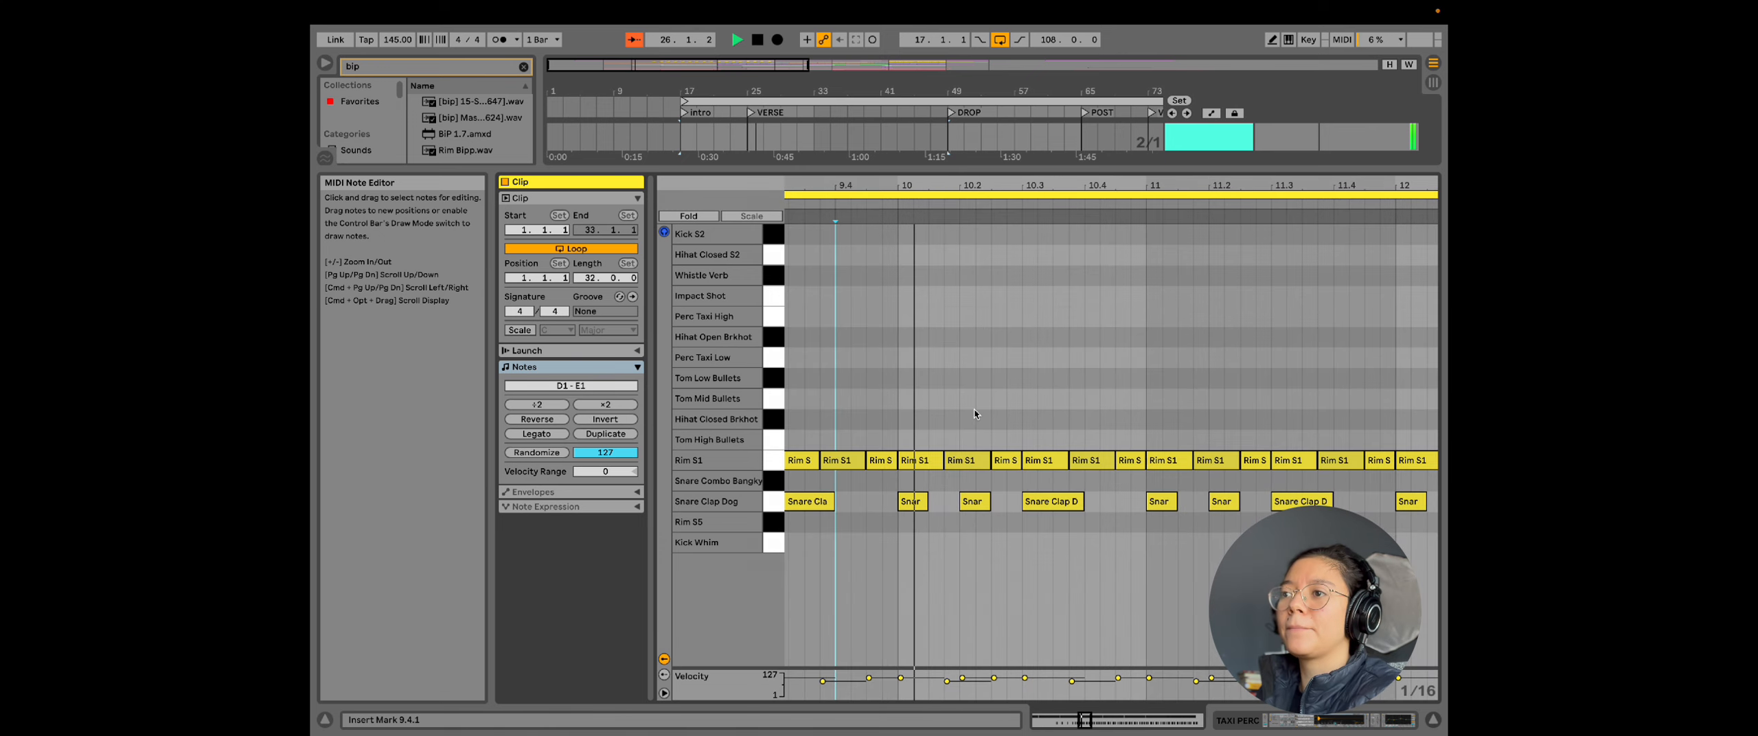
{"action": "scroll", "coordinate": [974, 413], "scroll_direction": "down", "scroll_amount": 3}
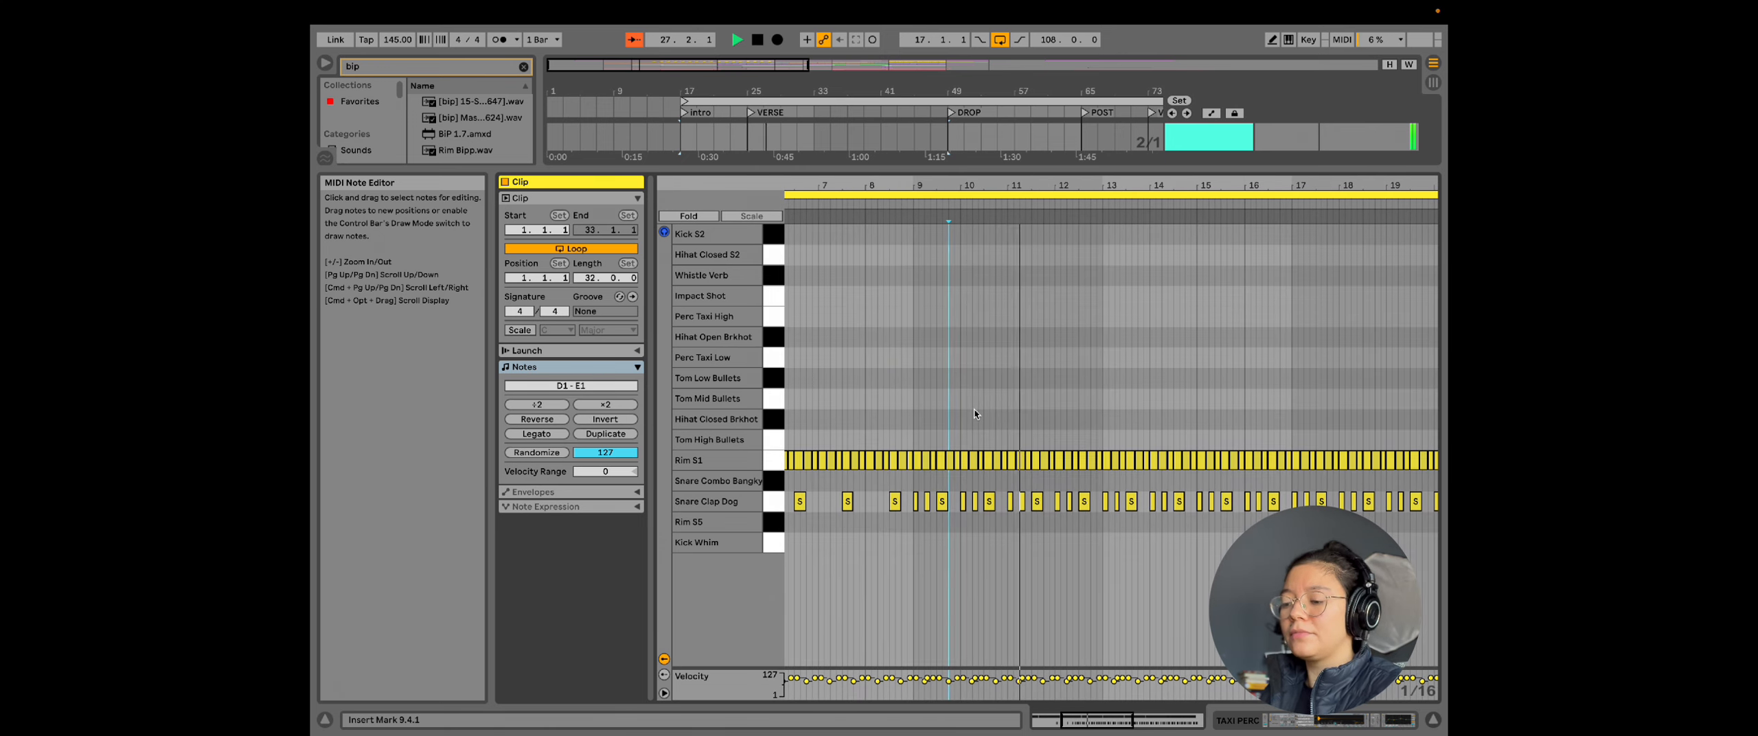
{"action": "key", "text": "shift+Tab"}
{"action": "scroll", "coordinate": [871, 326], "scroll_direction": "up", "scroll_amount": 5}
{"action": "scroll", "coordinate": [870, 326], "scroll_direction": "down", "scroll_amount": 2}
{"action": "key", "text": "space"}
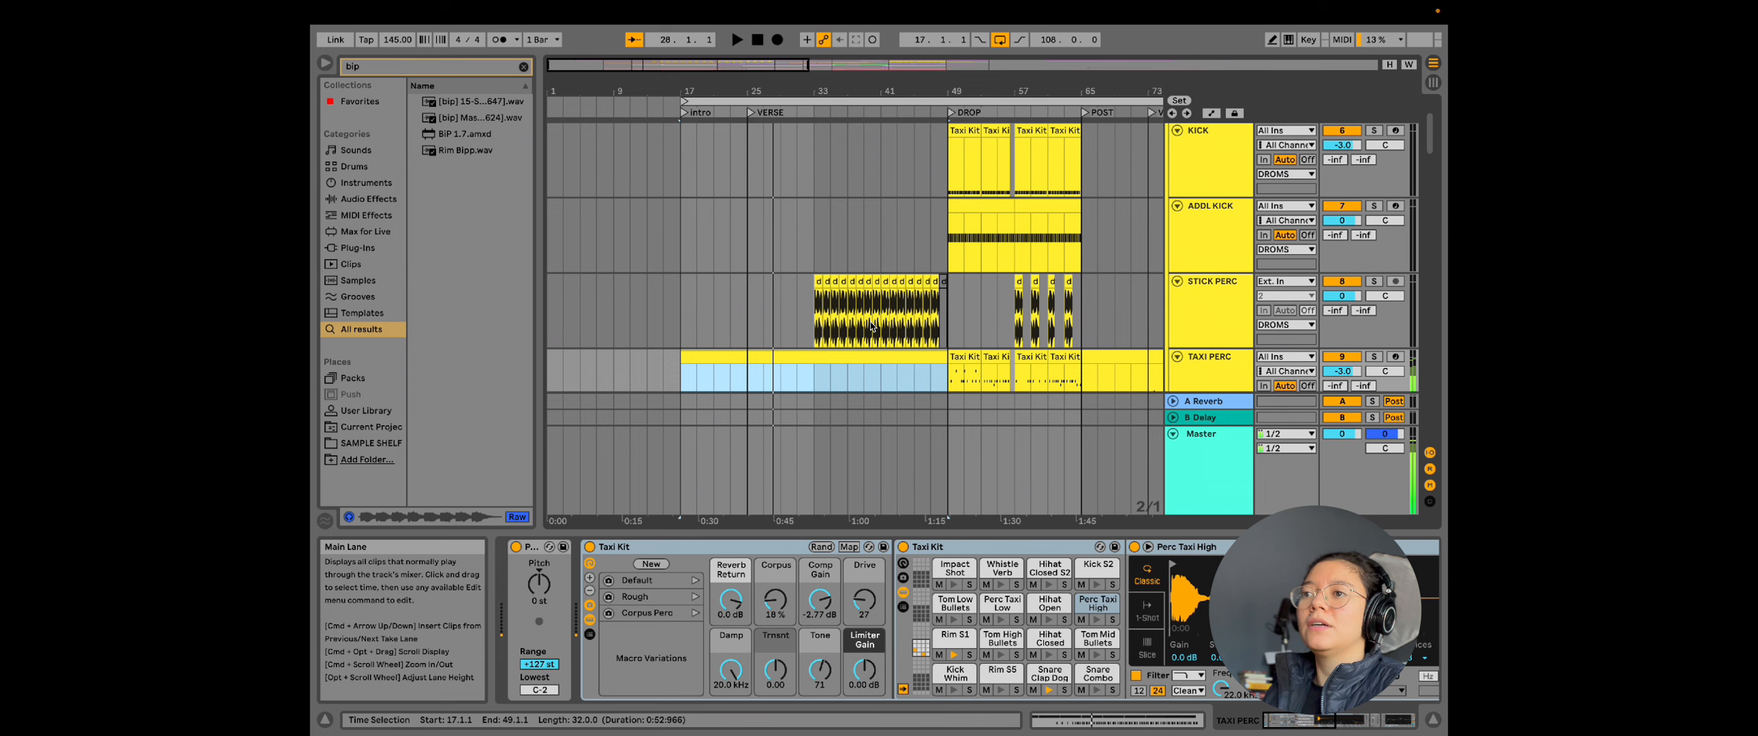
Step: Open the first STICK PERC clip at bar 33 in the sample editor and play its percussion loop briefly
{"action": "left_click", "coordinate": [818, 316]}
{"action": "scroll", "coordinate": [803, 275], "scroll_direction": "down", "scroll_amount": 3}
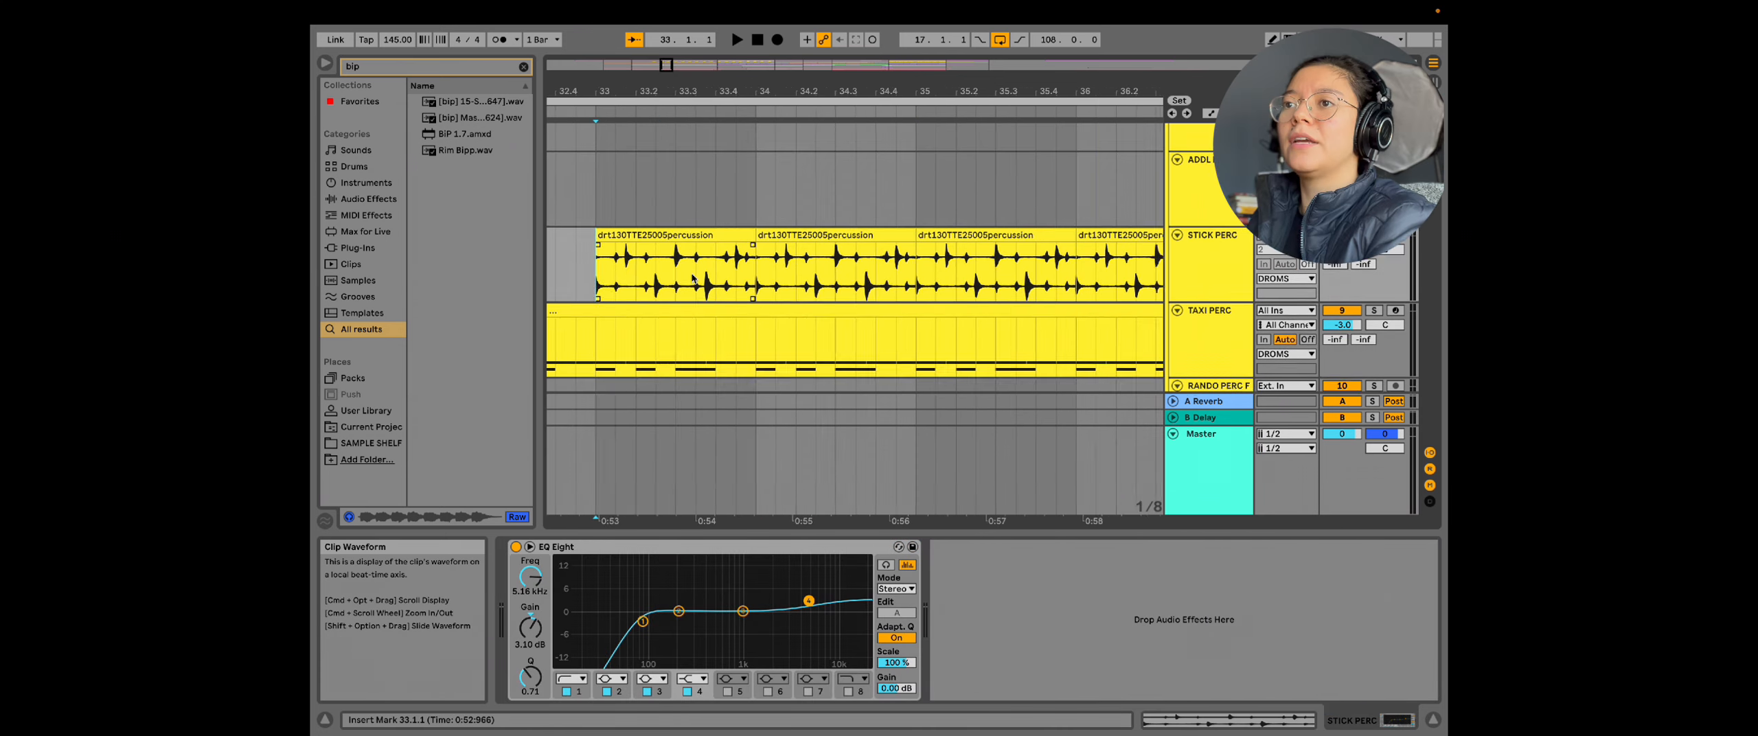
{"action": "scroll", "coordinate": [677, 274], "scroll_direction": "left", "scroll_amount": 2}
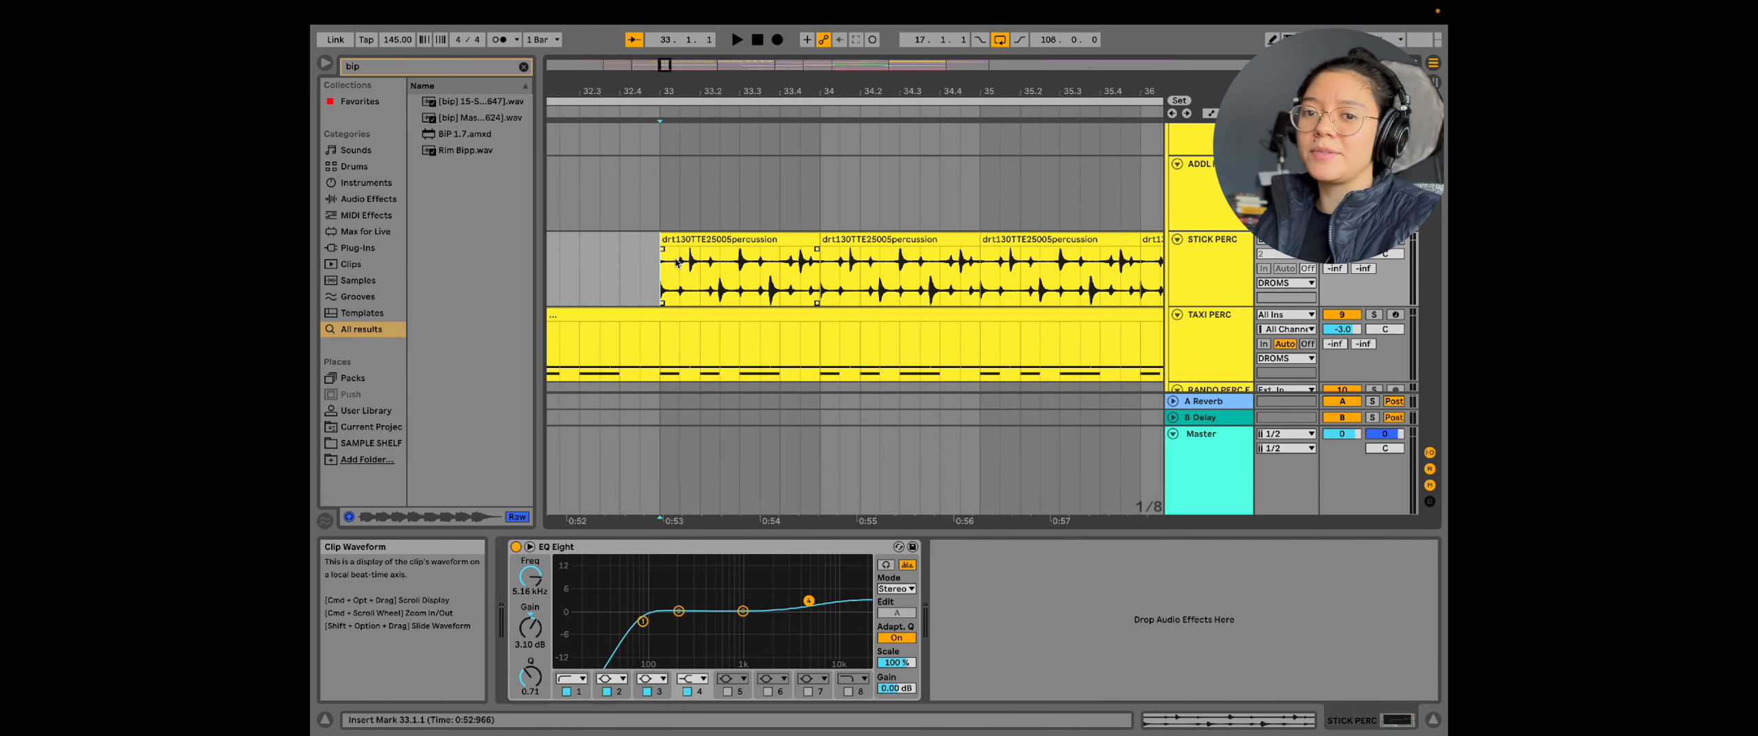
{"action": "left_click", "coordinate": [676, 261]}
{"action": "key", "text": "shift+Tab"}
{"action": "key", "text": "space"}
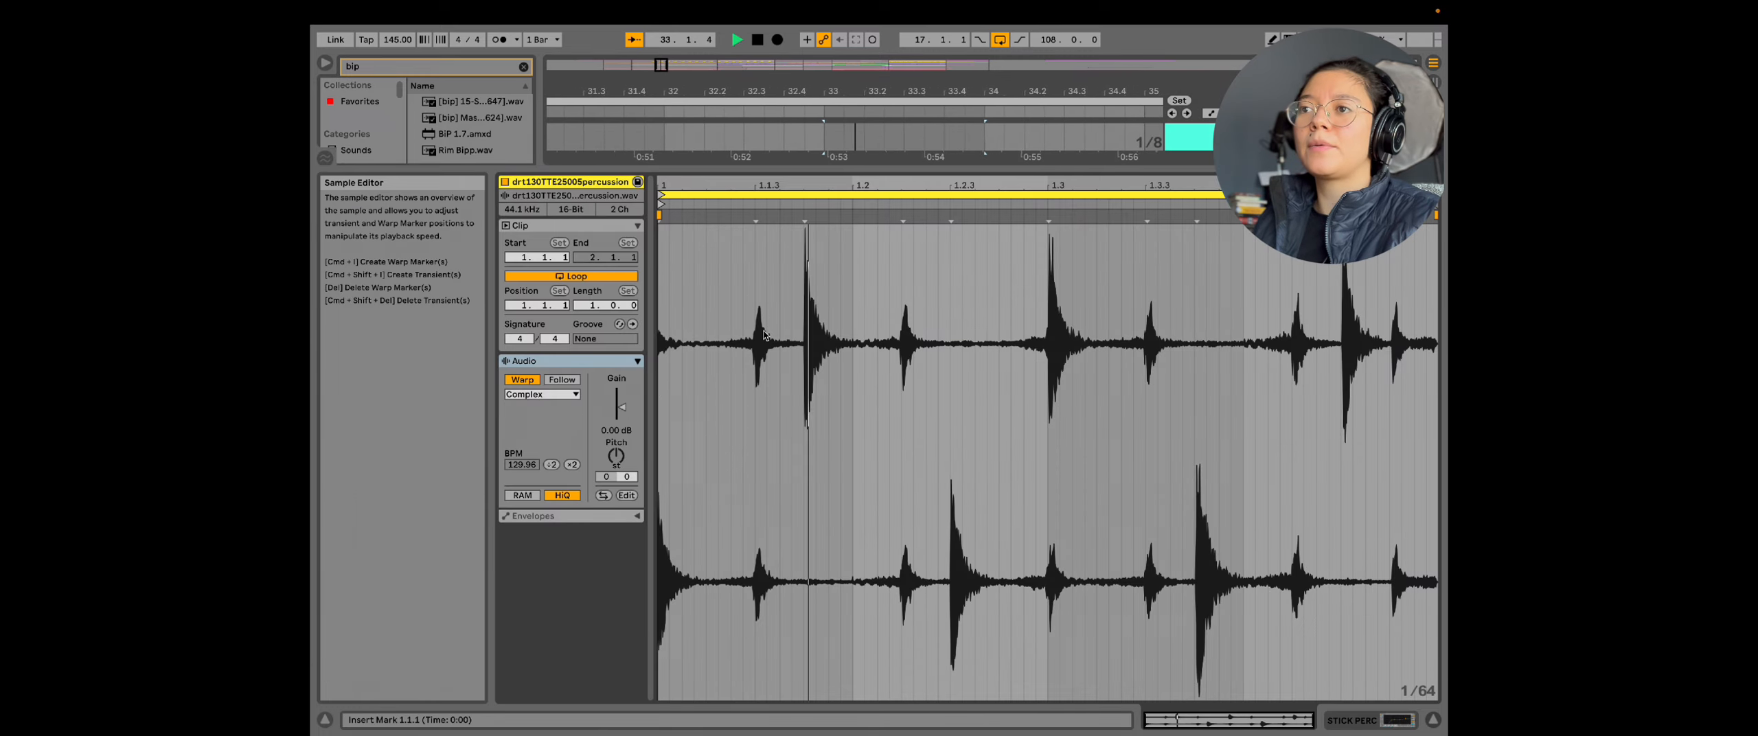
{"action": "key", "text": "space"}
{"action": "key", "text": "shift+Tab"}
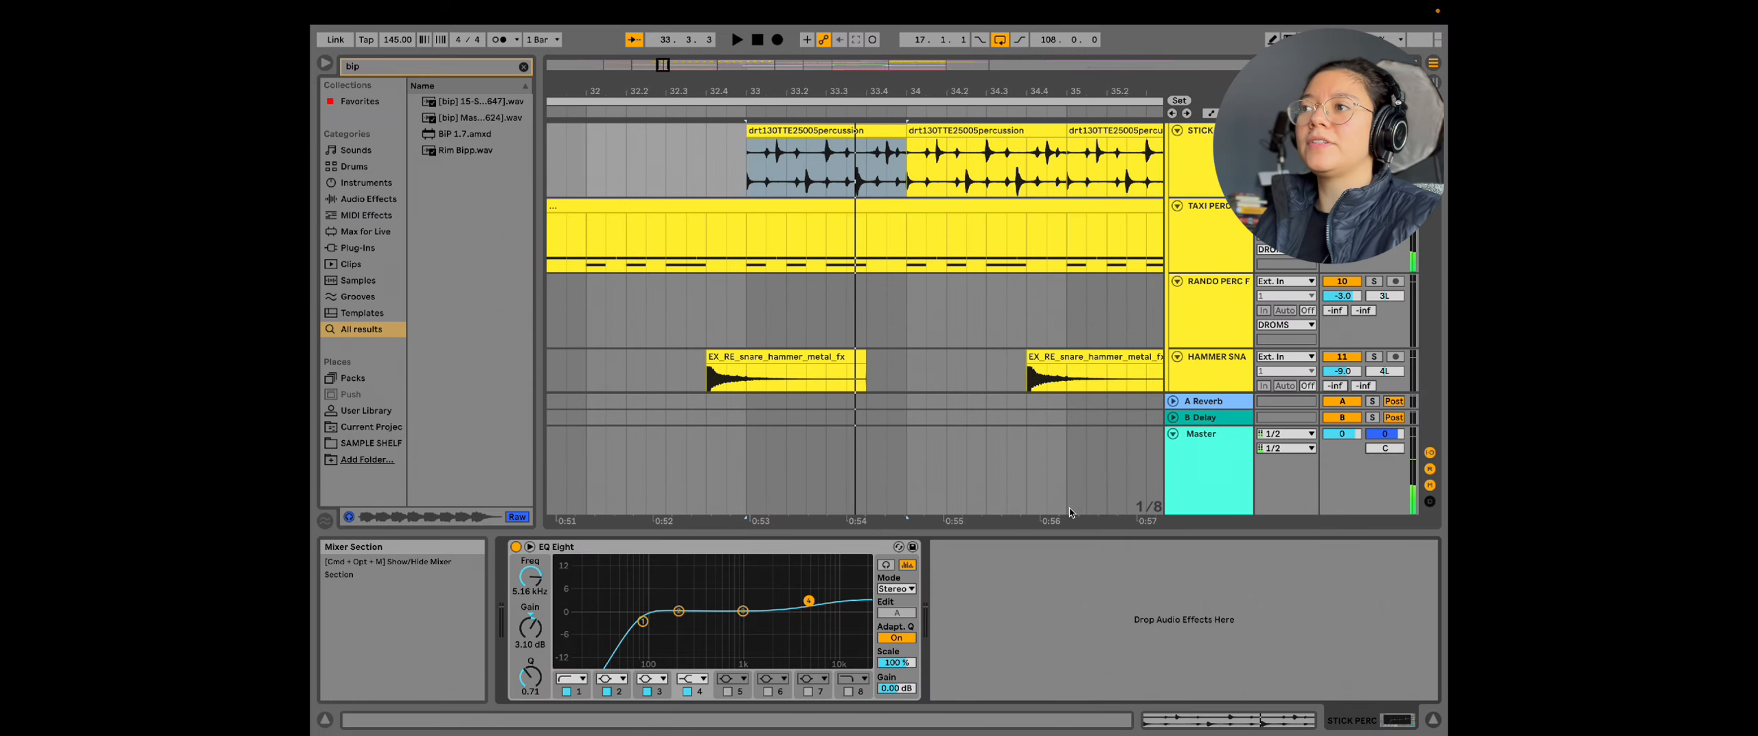
Step: Play the STICK PERC loops from bar 33 and select the track to show its EQ Eight effect
{"action": "scroll", "coordinate": [913, 309], "scroll_direction": "up", "scroll_amount": 4}
{"action": "scroll", "coordinate": [913, 309], "scroll_direction": "down", "scroll_amount": 2}
{"action": "left_click", "coordinate": [746, 227]}
{"action": "key", "text": "space"}
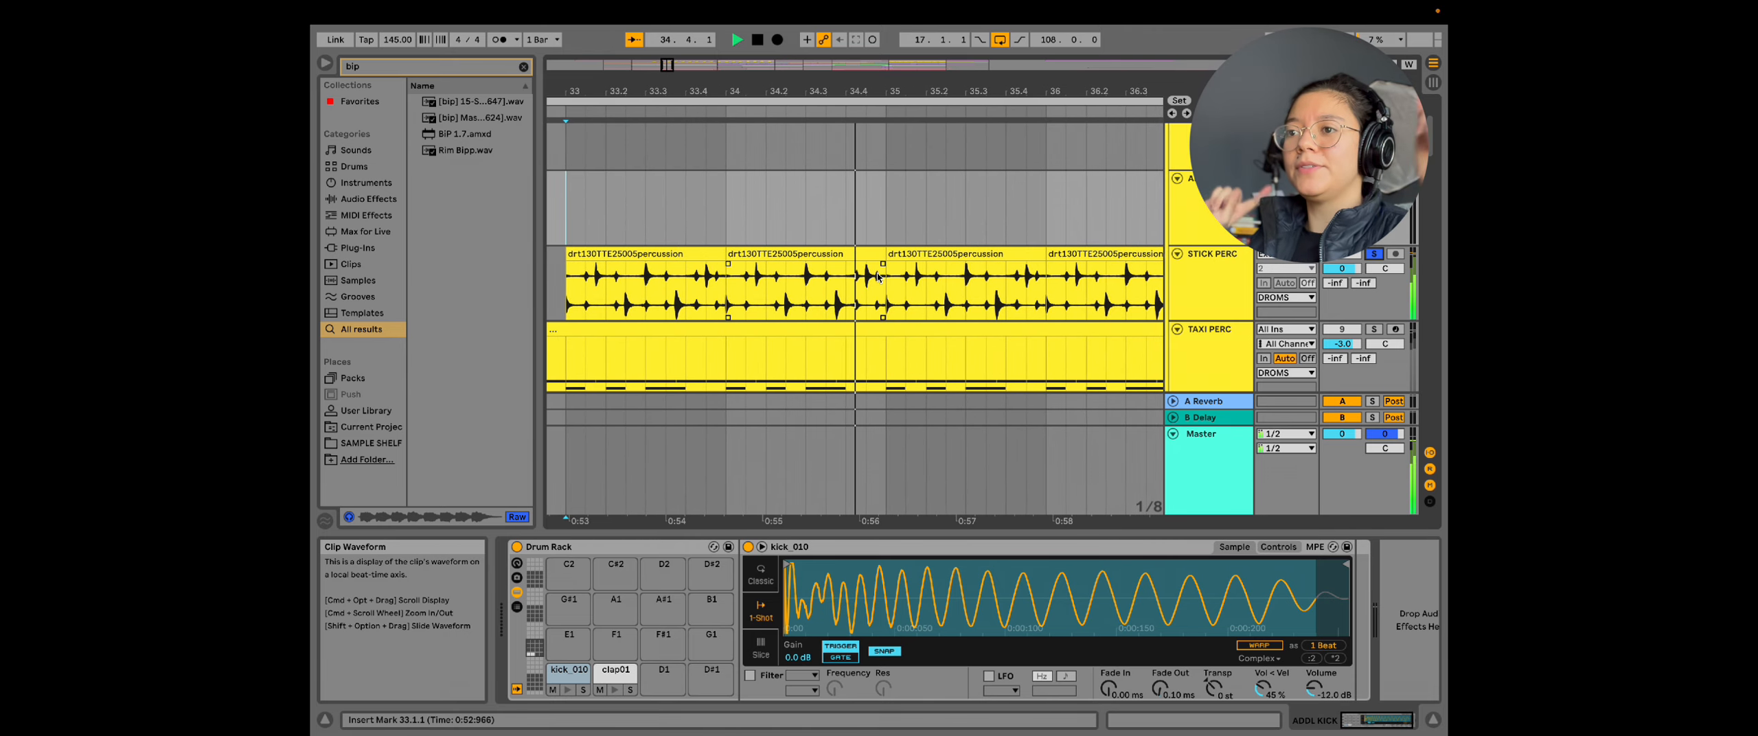
{"action": "left_click", "coordinate": [1184, 290]}
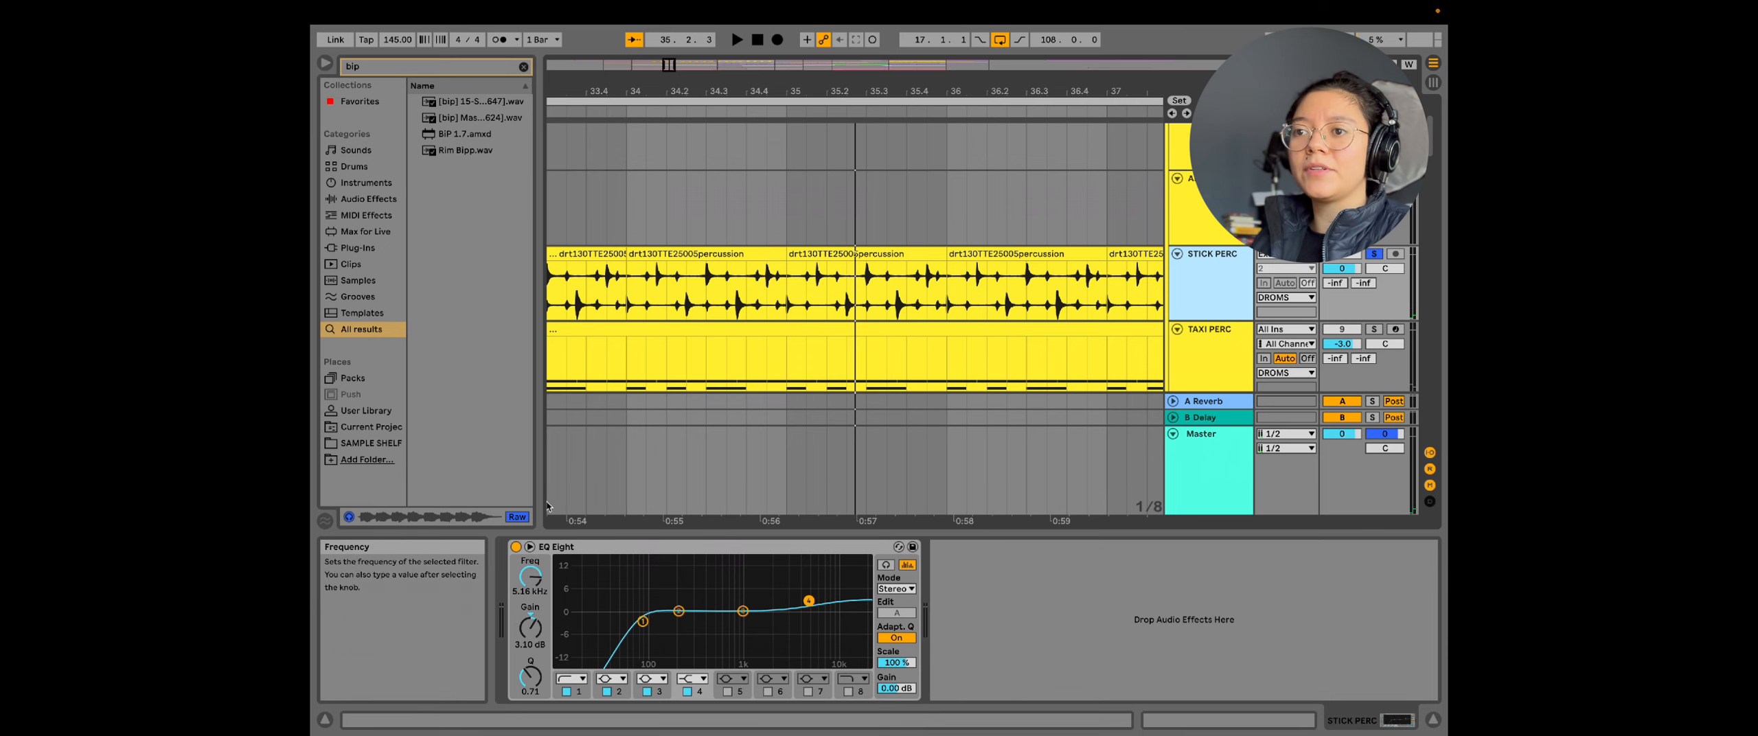
{"action": "scroll", "coordinate": [750, 316], "scroll_direction": "down", "scroll_amount": 3}
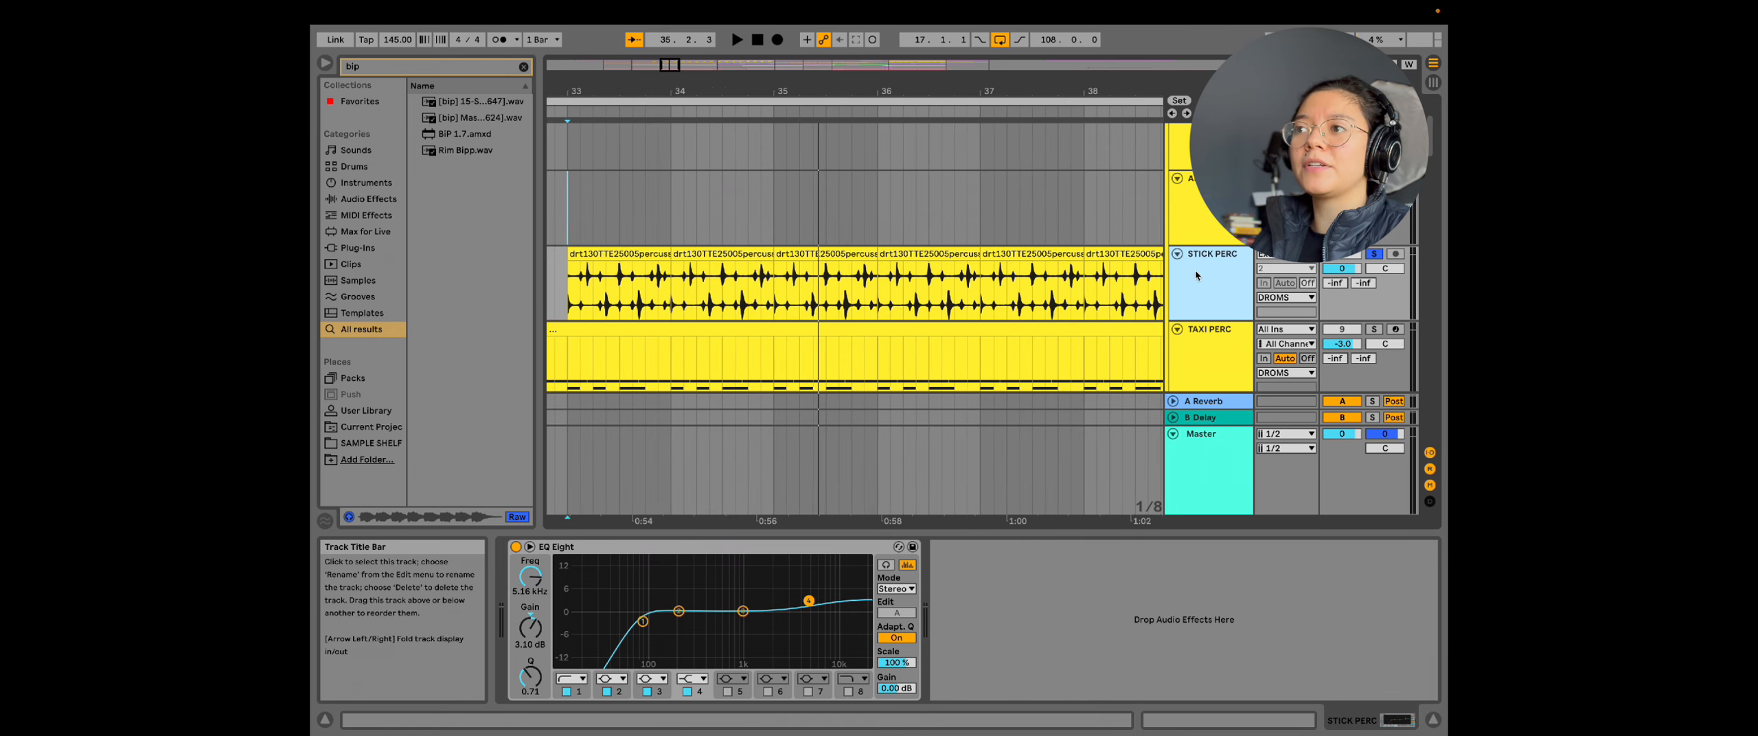
{"action": "key", "text": "space"}
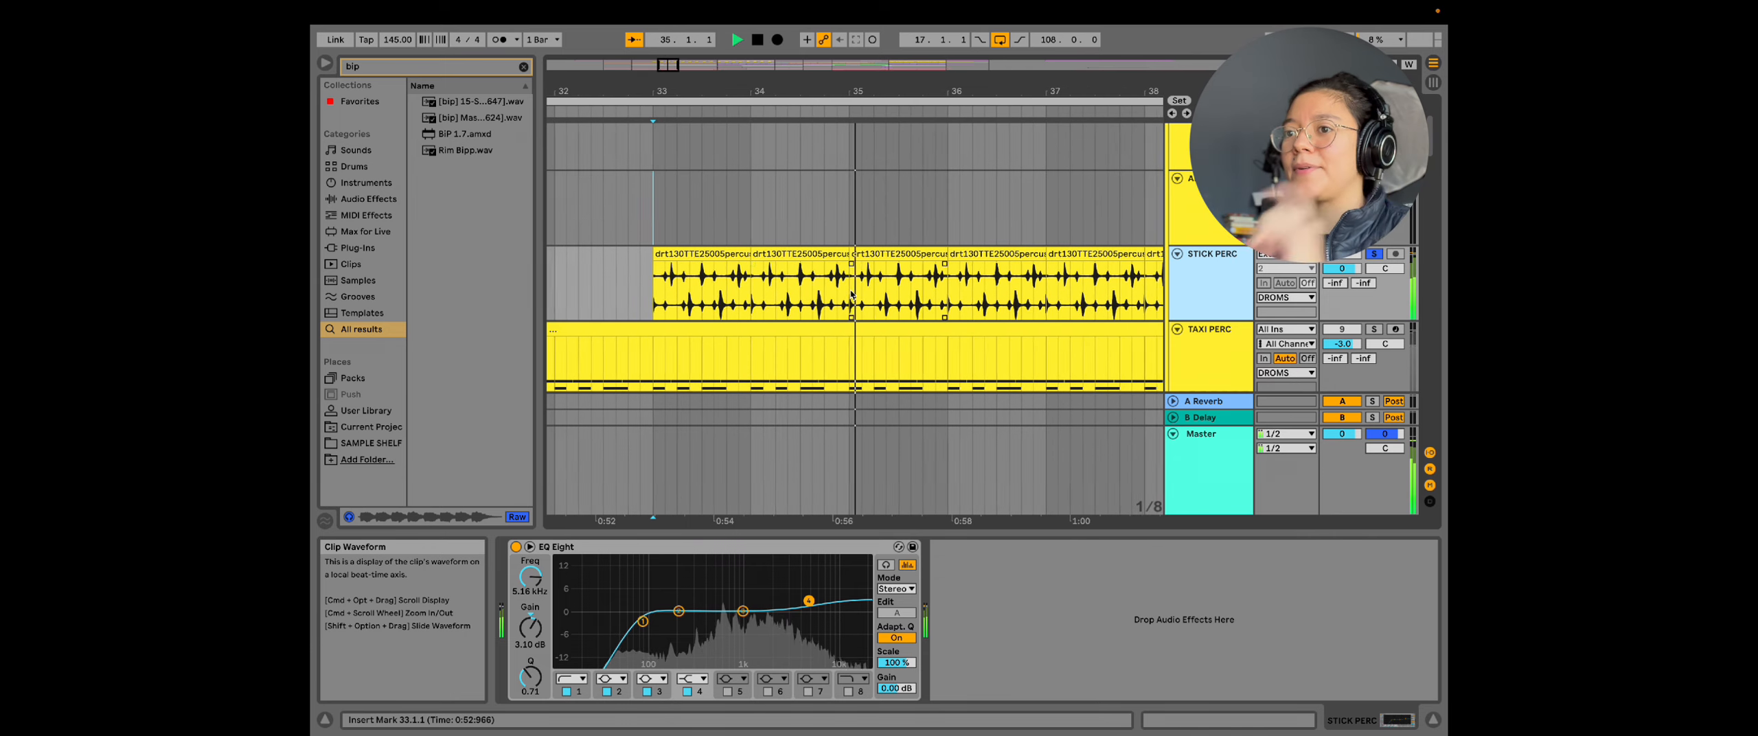
Step: Place the insert marker on the KICK track at the drop, bar 49, and play the kick pattern from there
{"action": "scroll", "coordinate": [856, 275], "scroll_direction": "down", "scroll_amount": 10}
{"action": "scroll", "coordinate": [685, 267], "scroll_direction": "up", "scroll_amount": 3}
{"action": "left_click", "coordinate": [685, 266]}
{"action": "scroll", "coordinate": [686, 267], "scroll_direction": "up", "scroll_amount": 4}
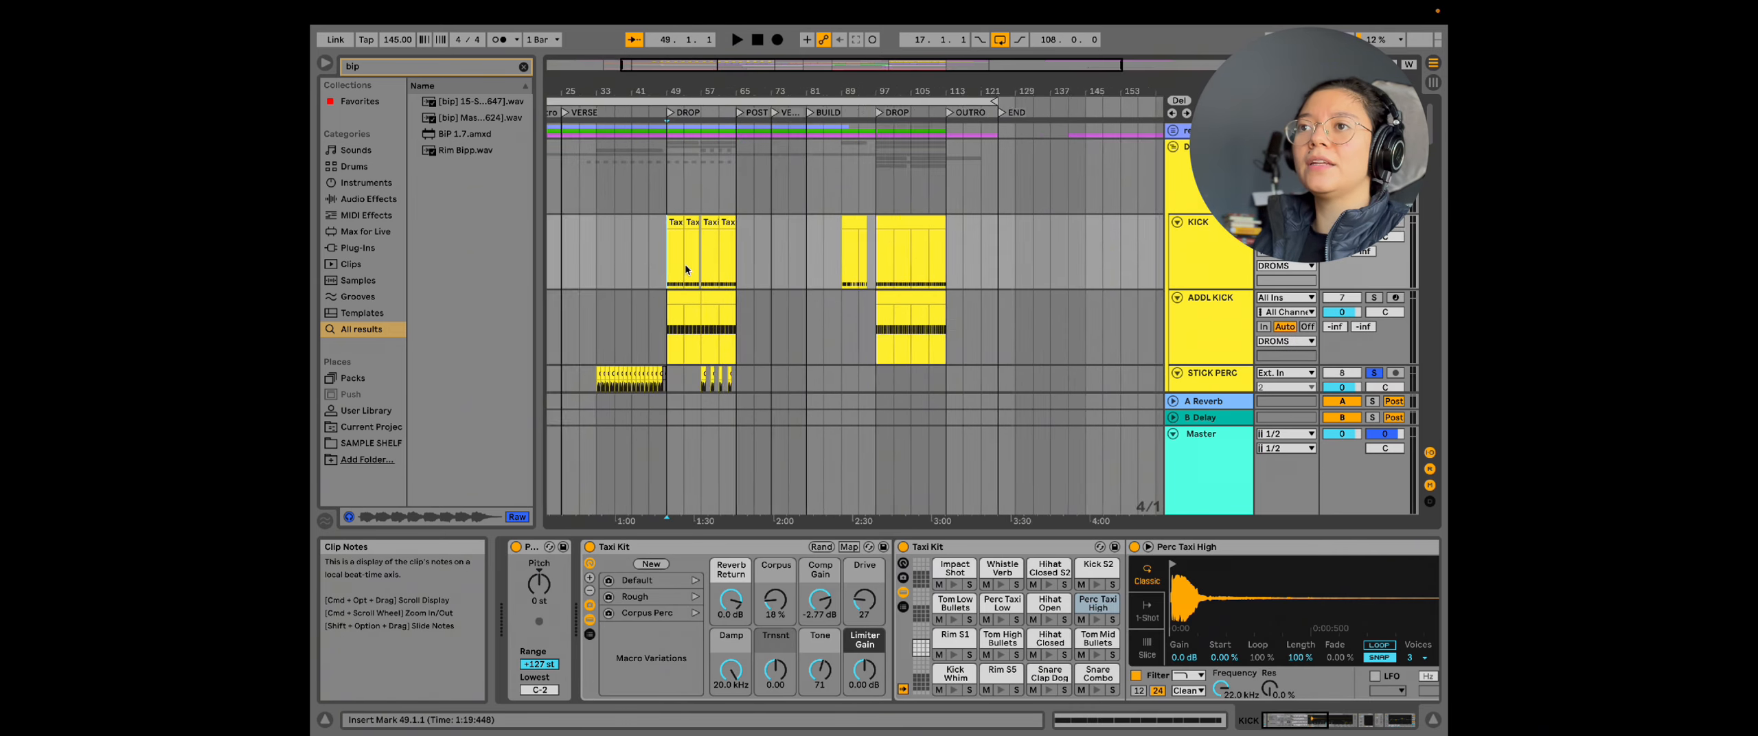
{"action": "scroll", "coordinate": [685, 266], "scroll_direction": "up", "scroll_amount": 5}
{"action": "scroll", "coordinate": [685, 267], "scroll_direction": "left", "scroll_amount": 2}
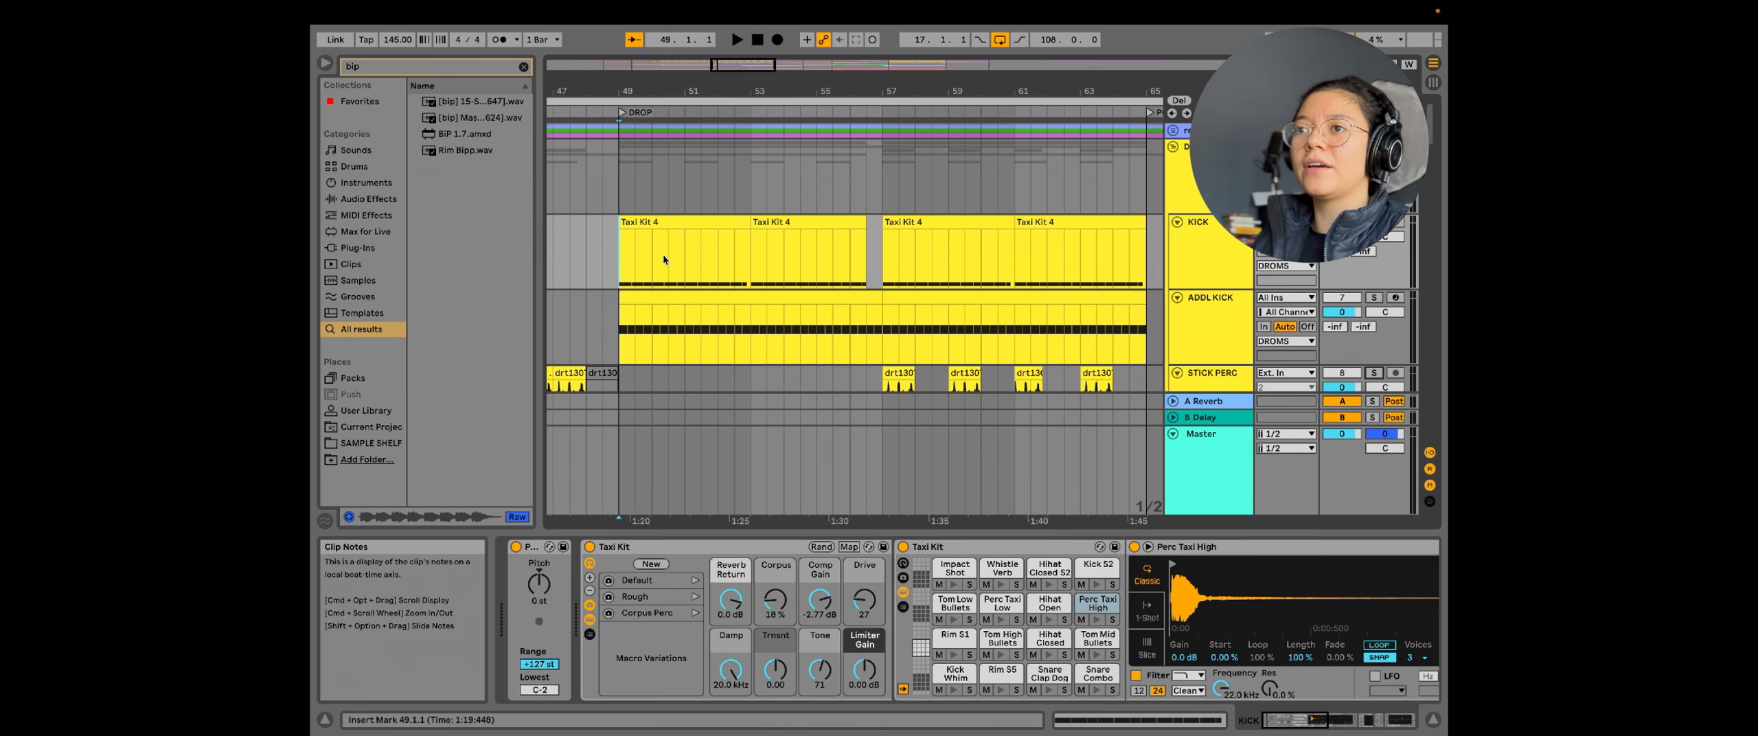
{"action": "key", "text": "space"}
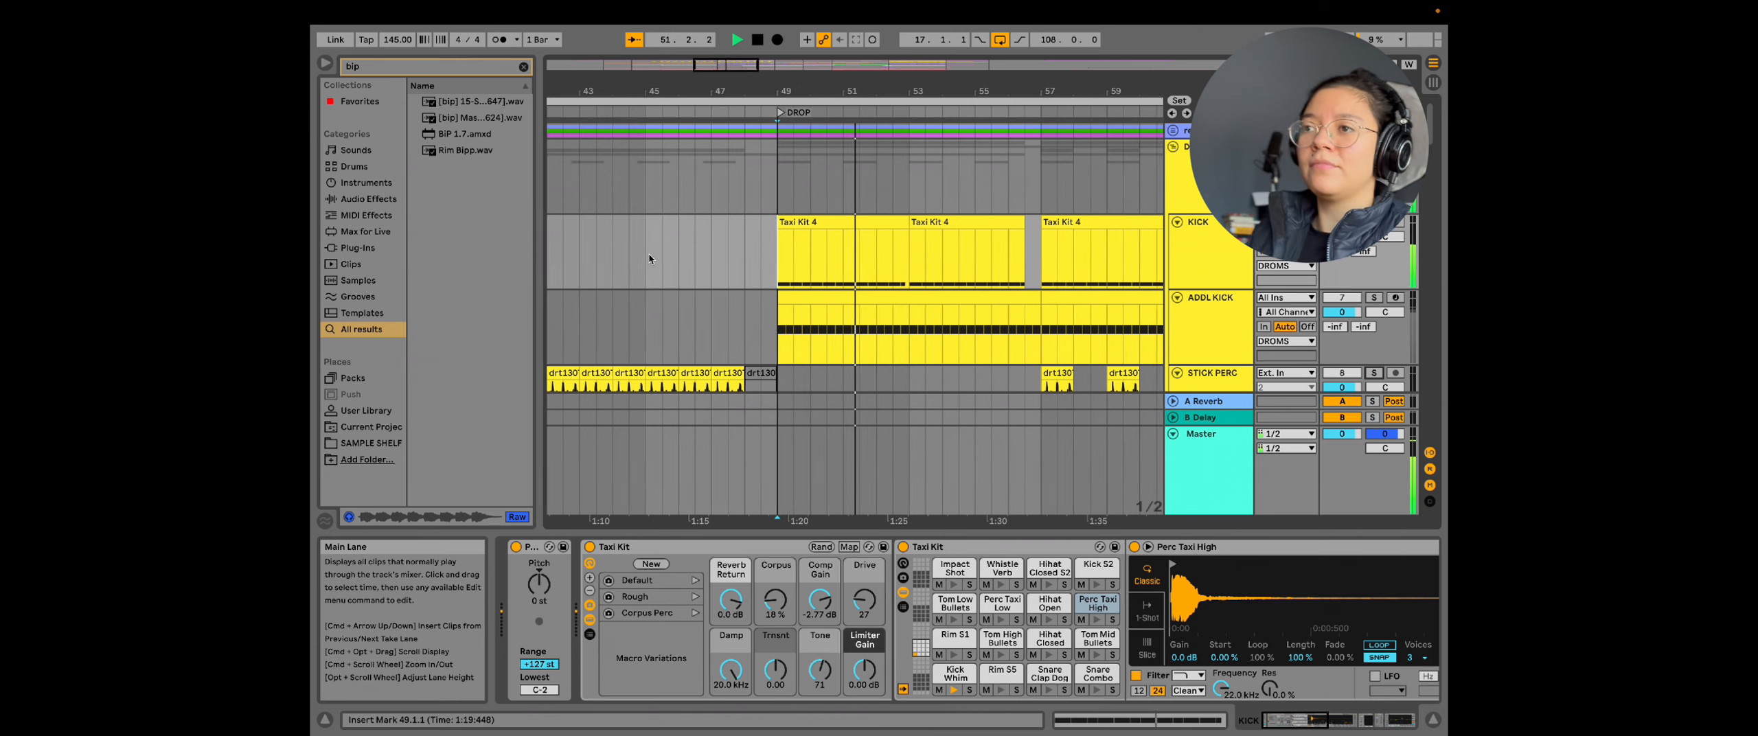
{"action": "key", "text": "space"}
Step: Select the first KICK clip at the drop and inspect the notes of the ADDL KICK clip below it
{"action": "double_click", "coordinate": [817, 223]}
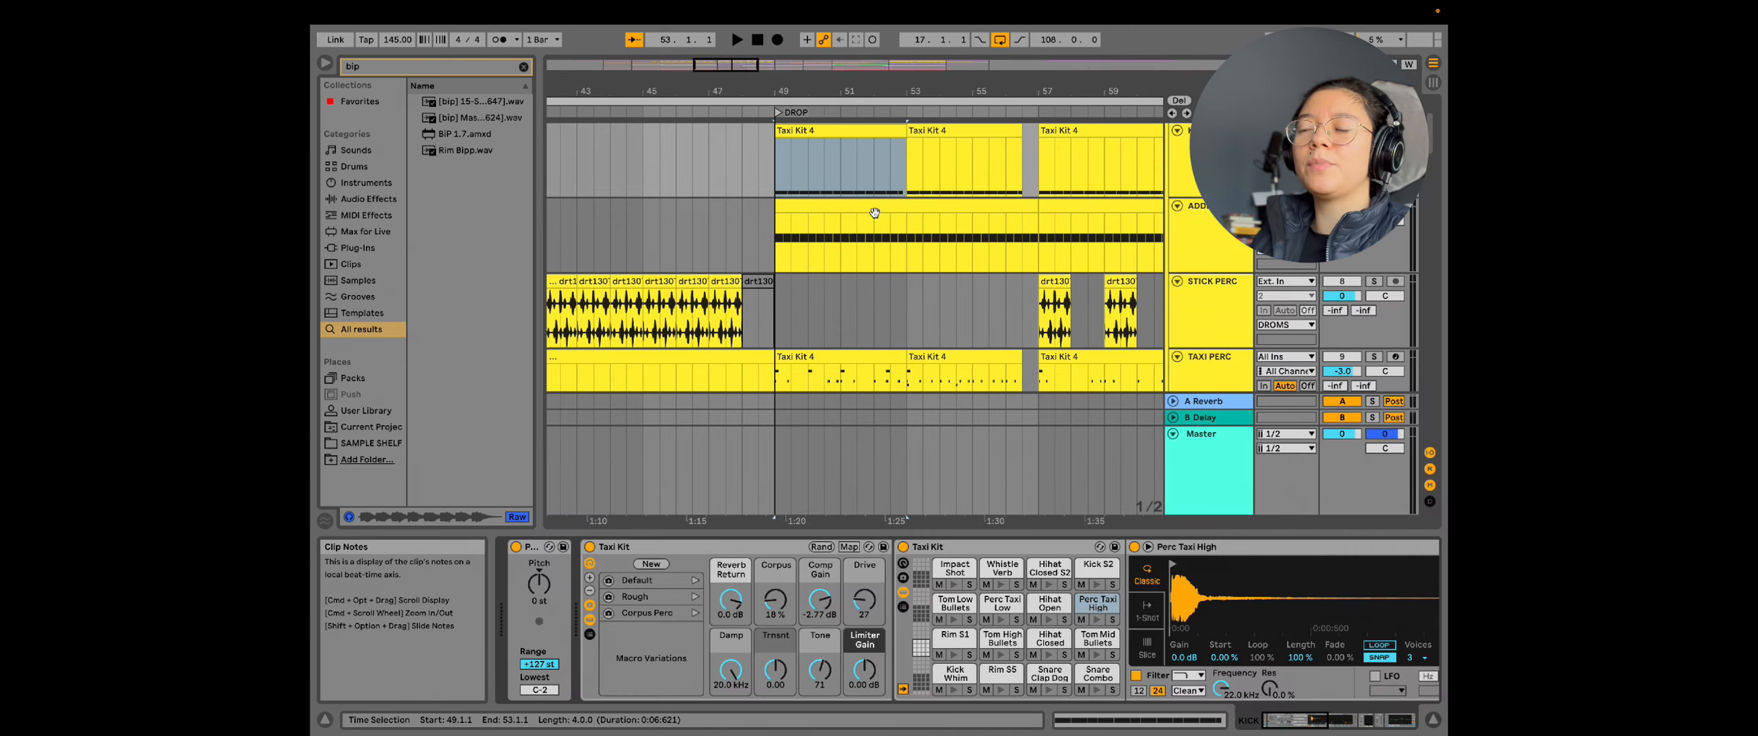
{"action": "scroll", "coordinate": [857, 213], "scroll_direction": "up", "scroll_amount": 4}
{"action": "left_click", "coordinate": [1229, 242]}
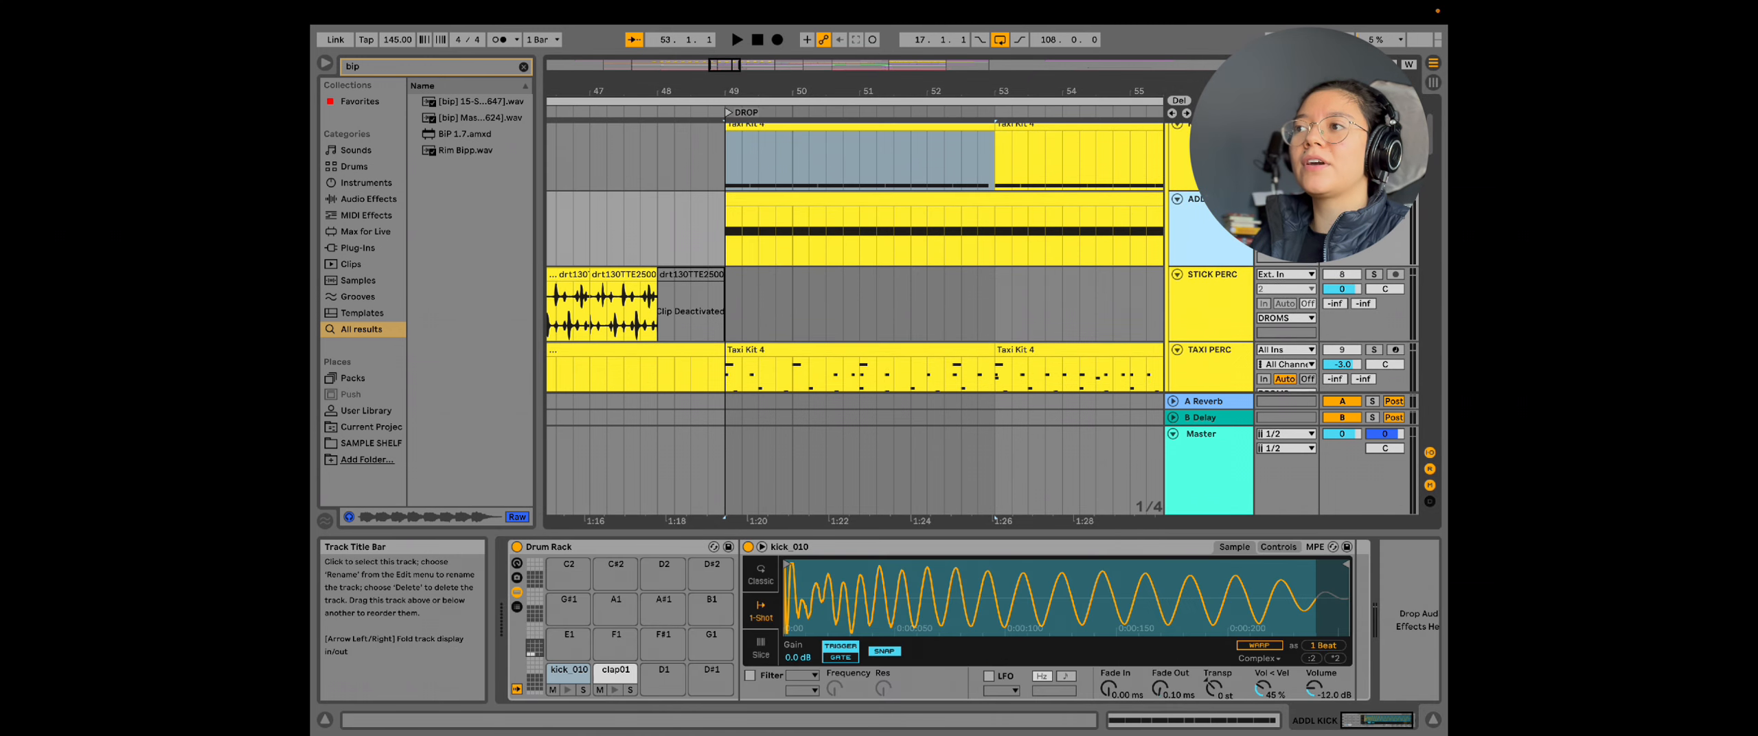
{"action": "double_click", "coordinate": [817, 193]}
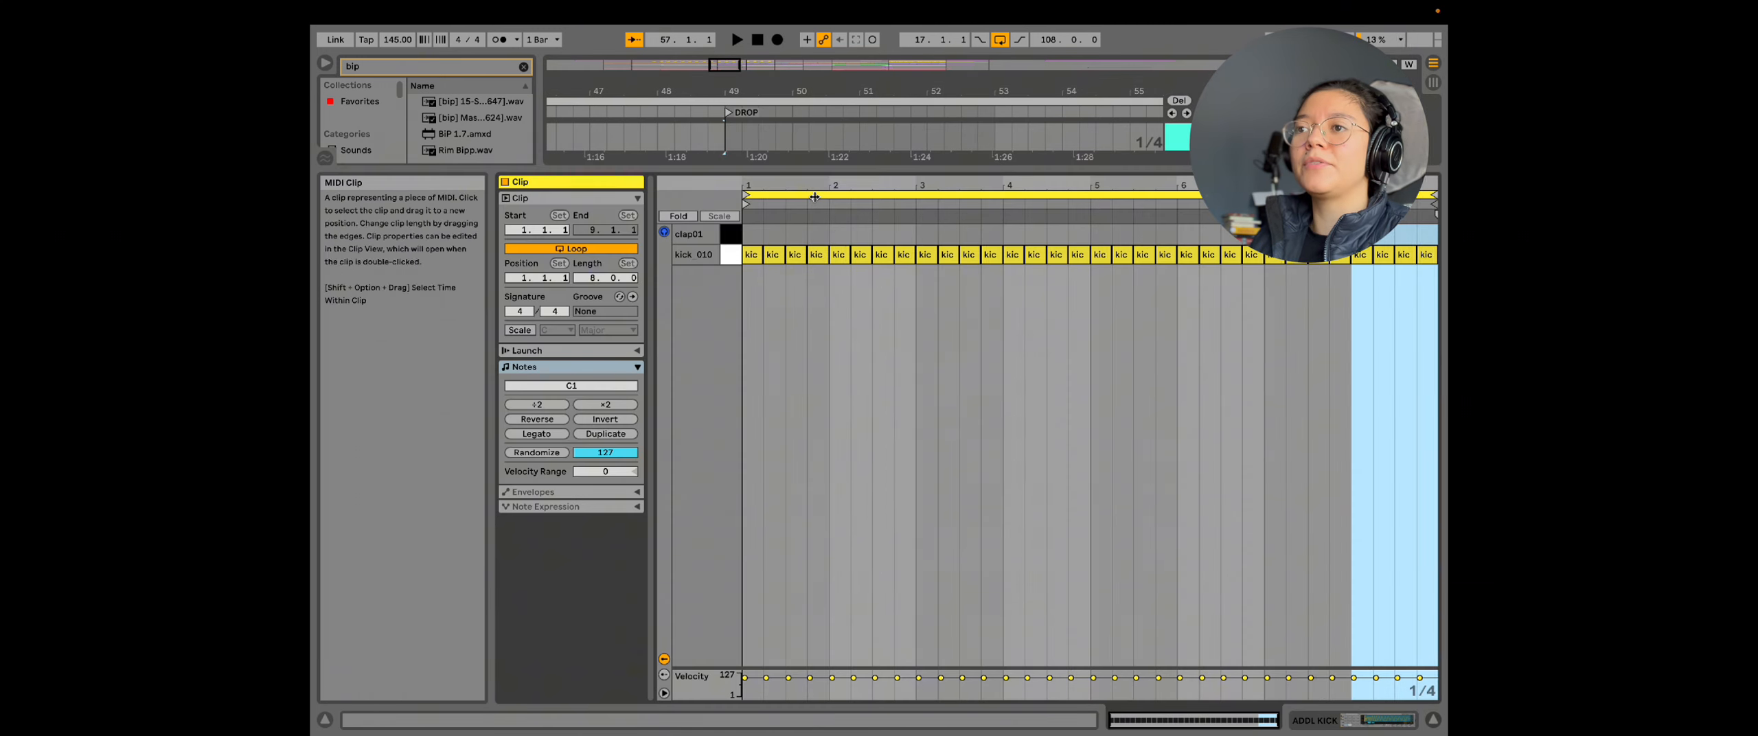
{"action": "scroll", "coordinate": [812, 347], "scroll_direction": "up", "scroll_amount": 2}
{"action": "key", "text": "shift+Tab"}
Step: Play the soloed ADDL KICK track from the drop at bar 49
{"action": "scroll", "coordinate": [769, 384], "scroll_direction": "up", "scroll_amount": 8}
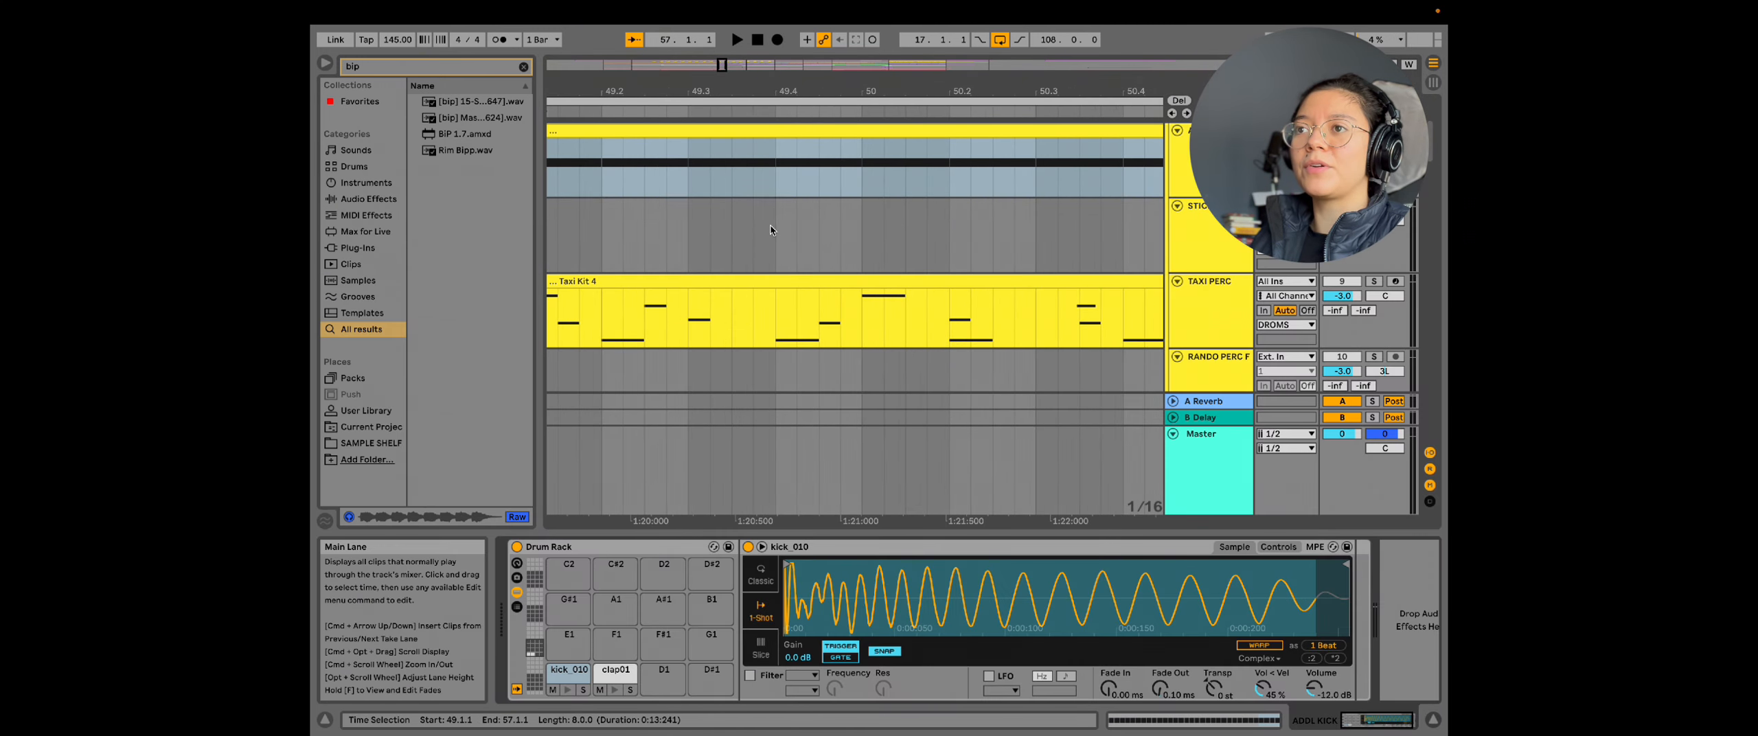
{"action": "key", "text": "space"}
{"action": "scroll", "coordinate": [766, 343], "scroll_direction": "up", "scroll_amount": 3}
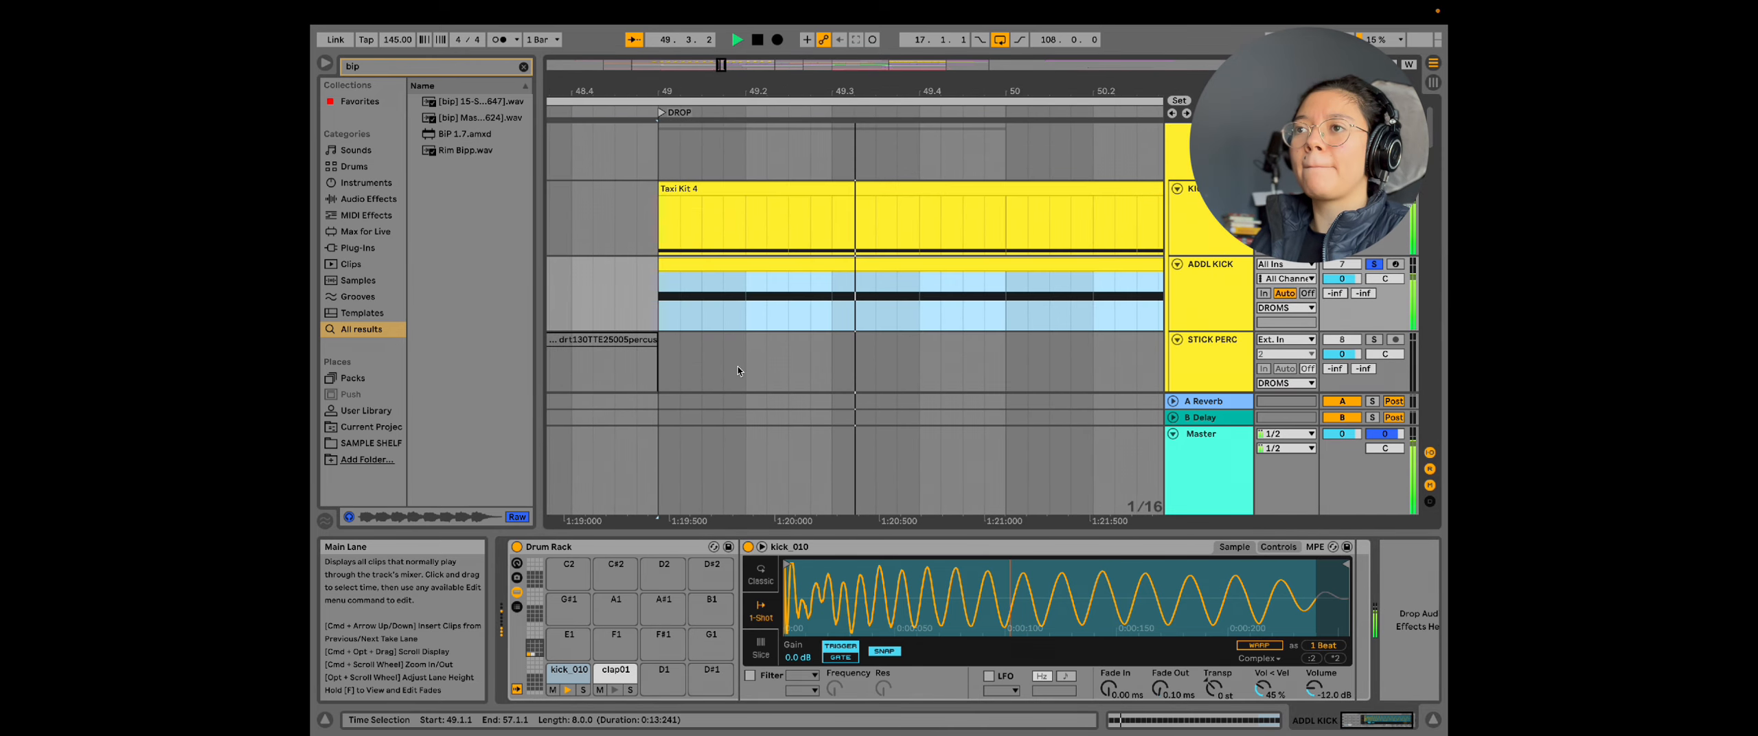
{"action": "scroll", "coordinate": [765, 298], "scroll_direction": "down", "scroll_amount": 3}
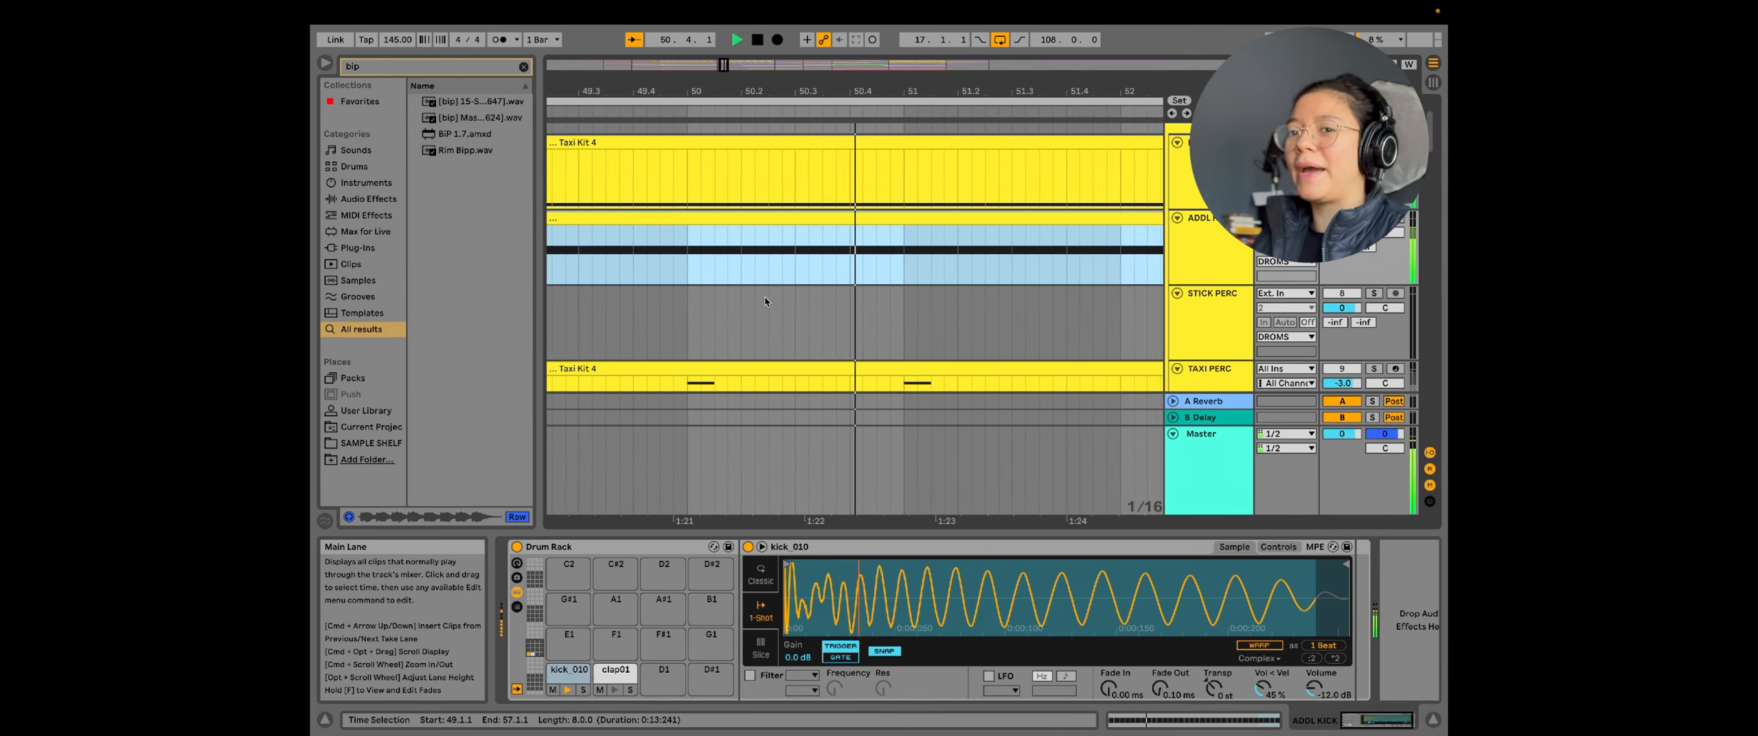
{"action": "scroll", "coordinate": [815, 305], "scroll_direction": "down", "scroll_amount": 3}
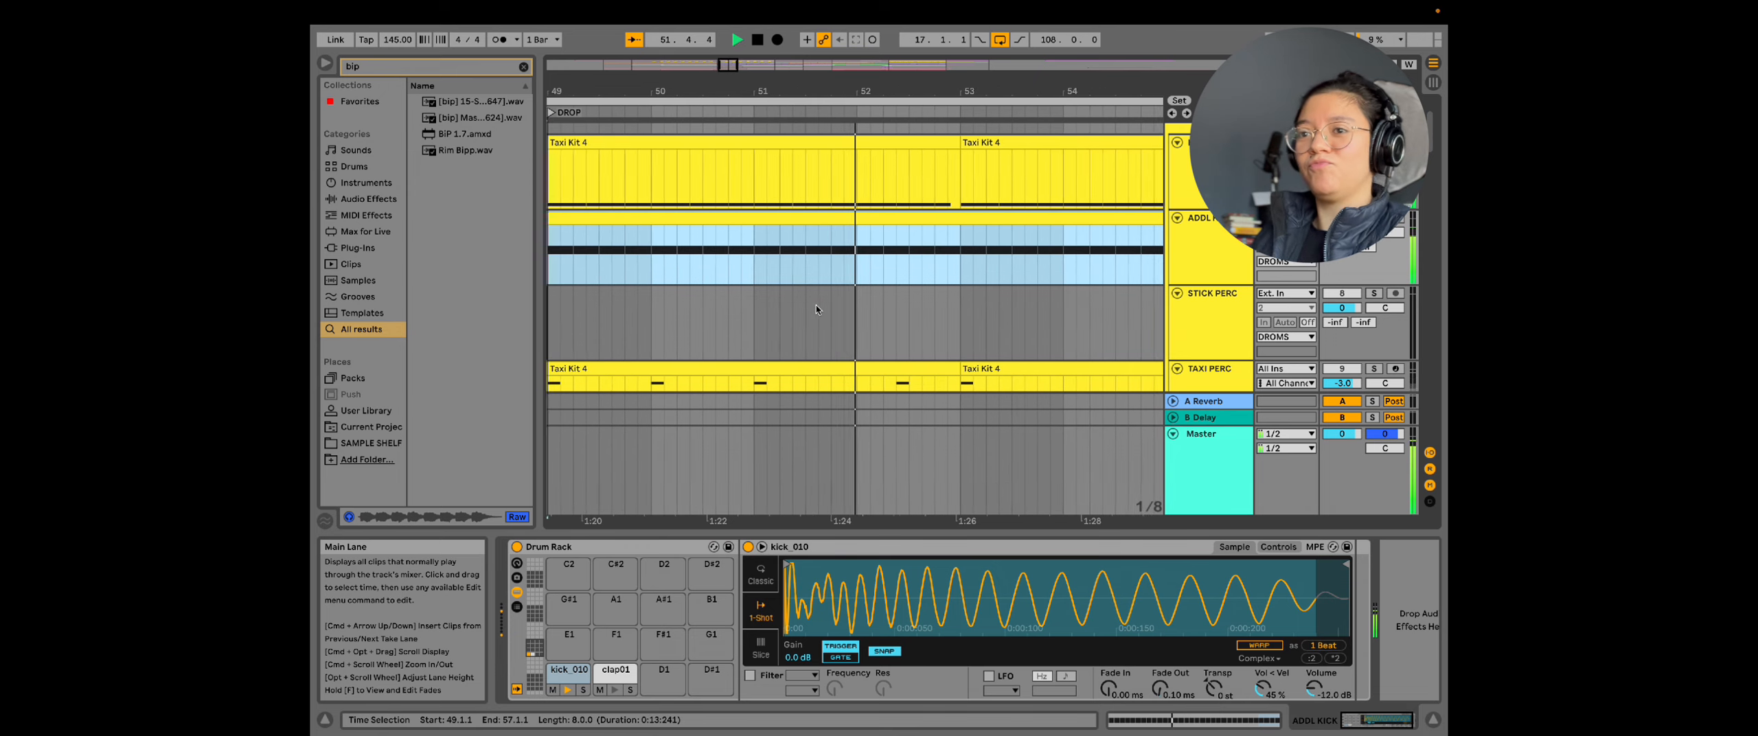
Step: Stop the ADDL KICK playback and play the TAXI PERC track from bar 57, in the second half of the drop
{"action": "scroll", "coordinate": [821, 302], "scroll_direction": "down", "scroll_amount": 3}
{"action": "key", "text": "space"}
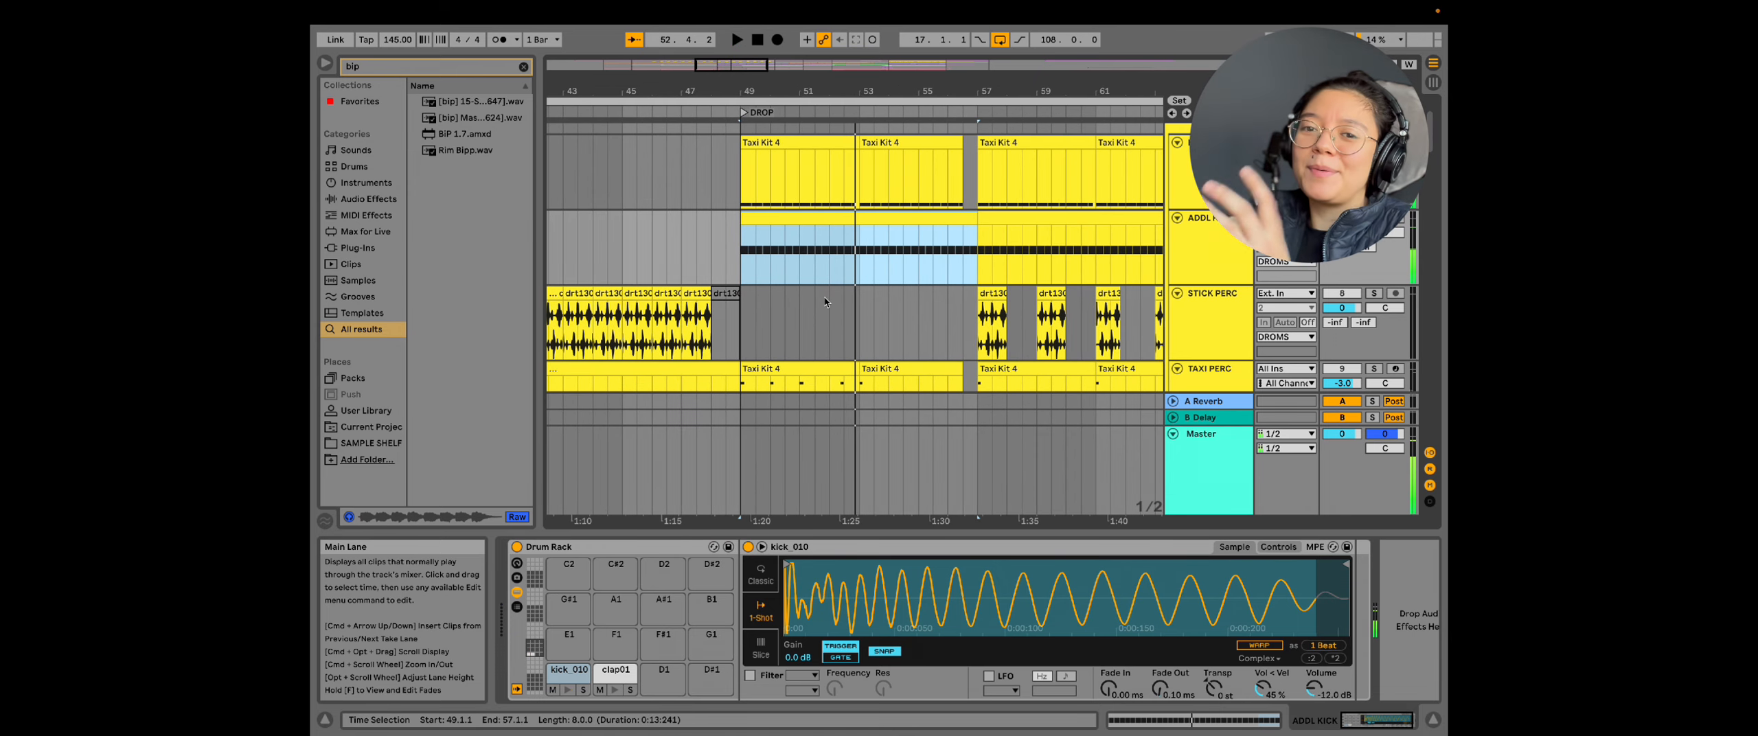
{"action": "scroll", "coordinate": [786, 334], "scroll_direction": "down", "scroll_amount": 5}
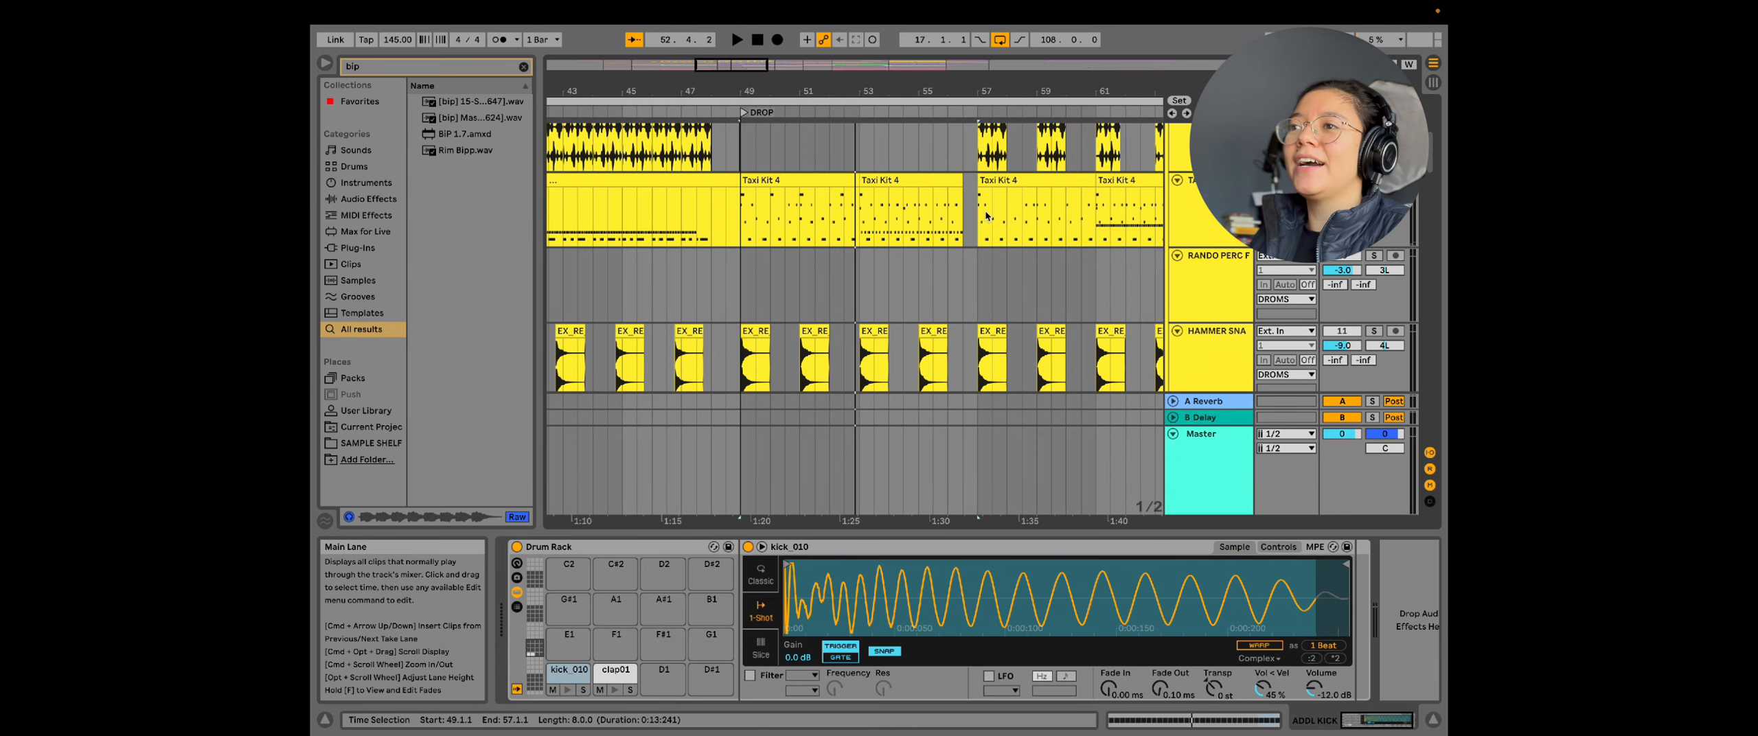
{"action": "left_click", "coordinate": [986, 216]}
{"action": "scroll", "coordinate": [987, 216], "scroll_direction": "right", "scroll_amount": 5}
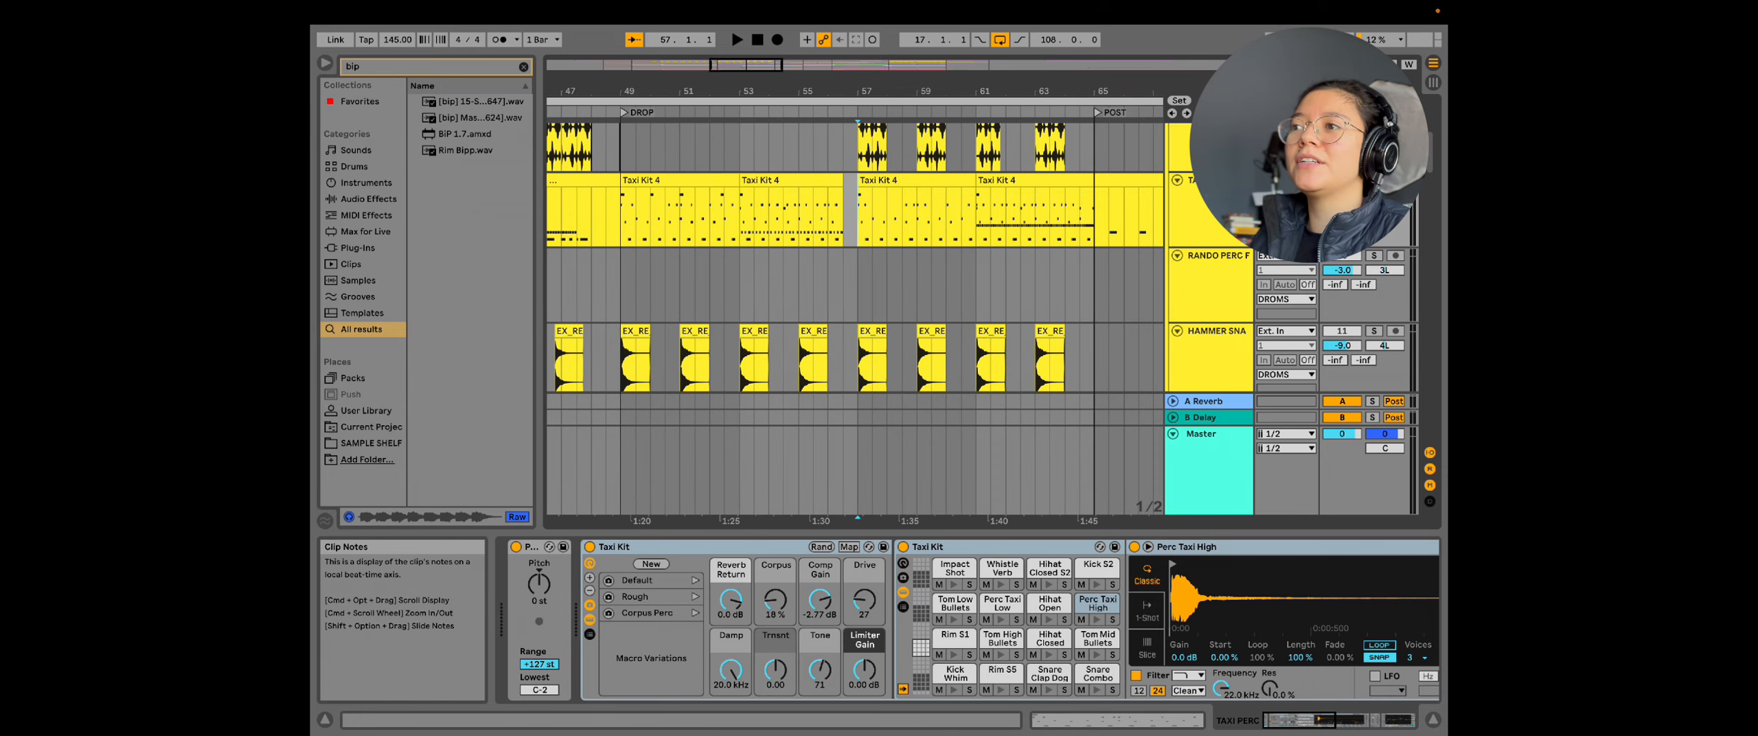
{"action": "key", "text": "space"}
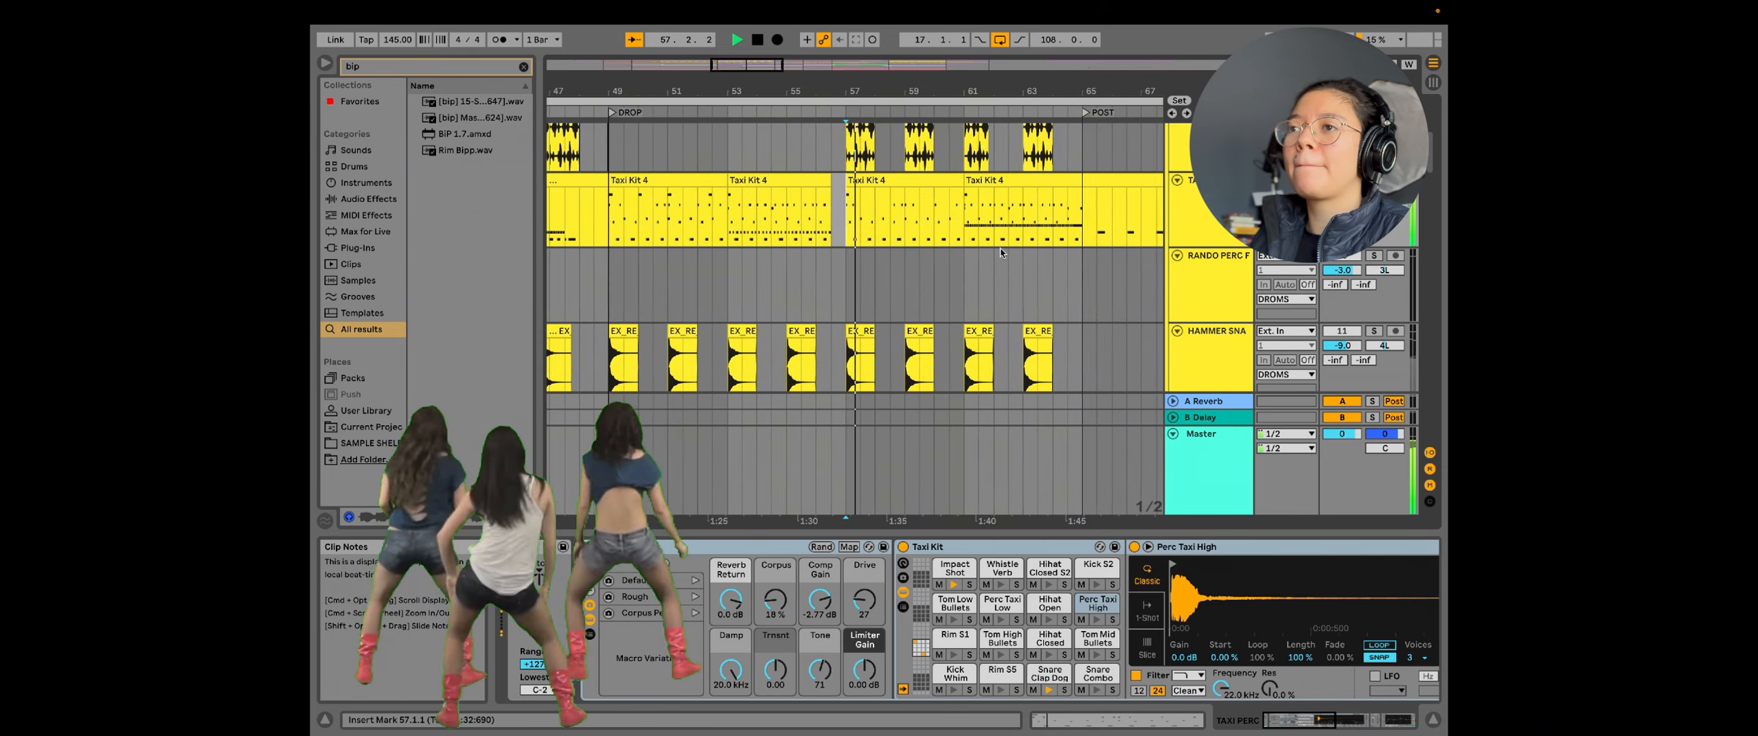
{"action": "scroll", "coordinate": [847, 220], "scroll_direction": "up", "scroll_amount": 3}
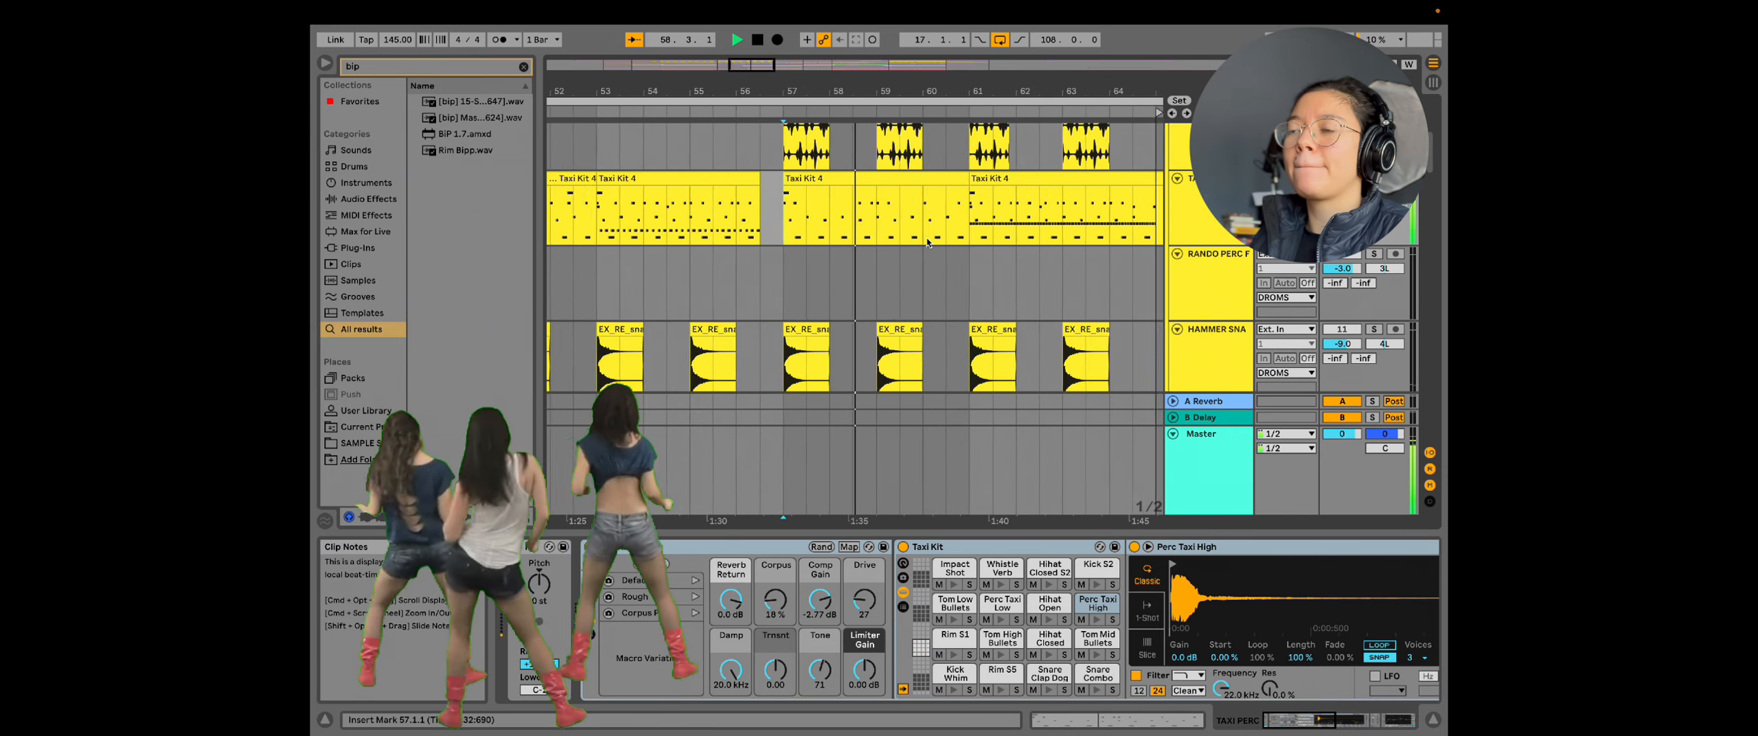
Step: Open the TAXI PERC clip at bar 57 to inspect its drum notes, then stop playback
{"action": "scroll", "coordinate": [847, 220], "scroll_direction": "up", "scroll_amount": 2}
{"action": "double_click", "coordinate": [848, 219]}
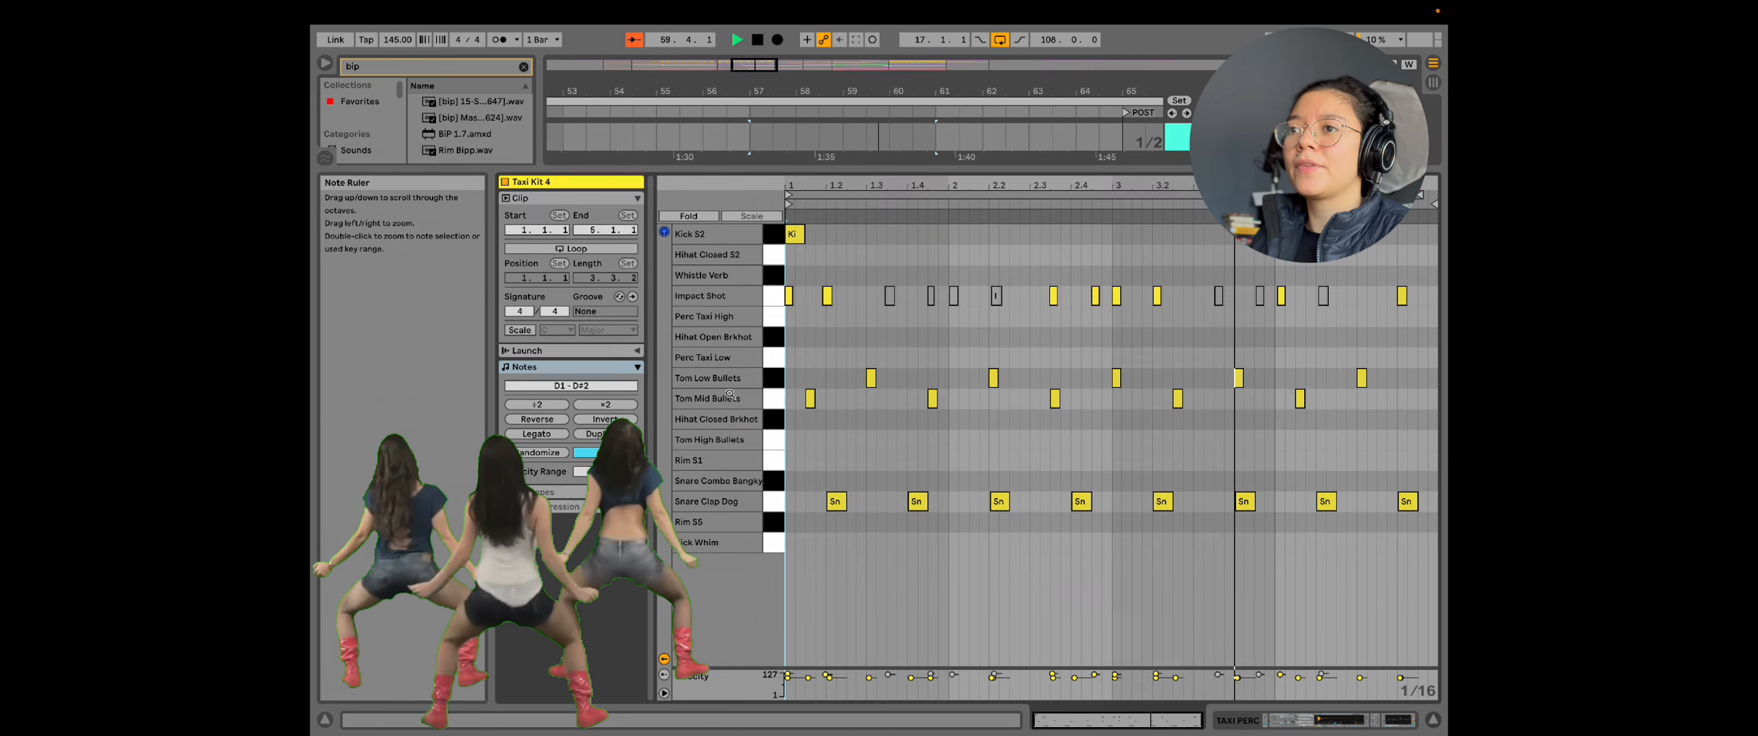
{"action": "key", "text": "space"}
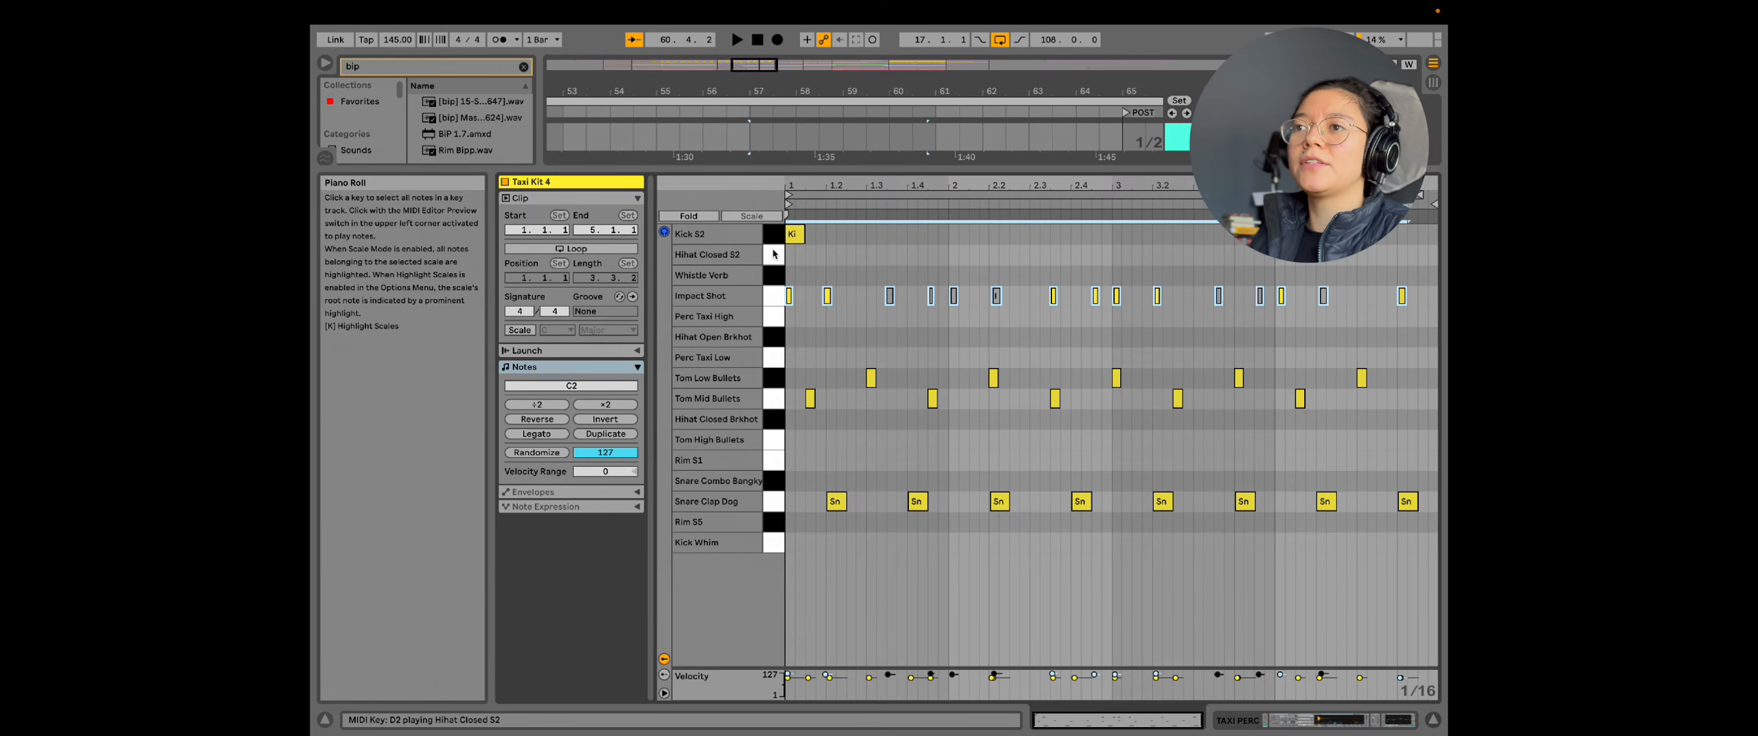
Step: Open the TAXI PERC clip at bar 61, inspect its Perc Taxi High notes and return to the arrangement
{"action": "key", "text": "shift+Tab"}
{"action": "left_click", "coordinate": [943, 331]}
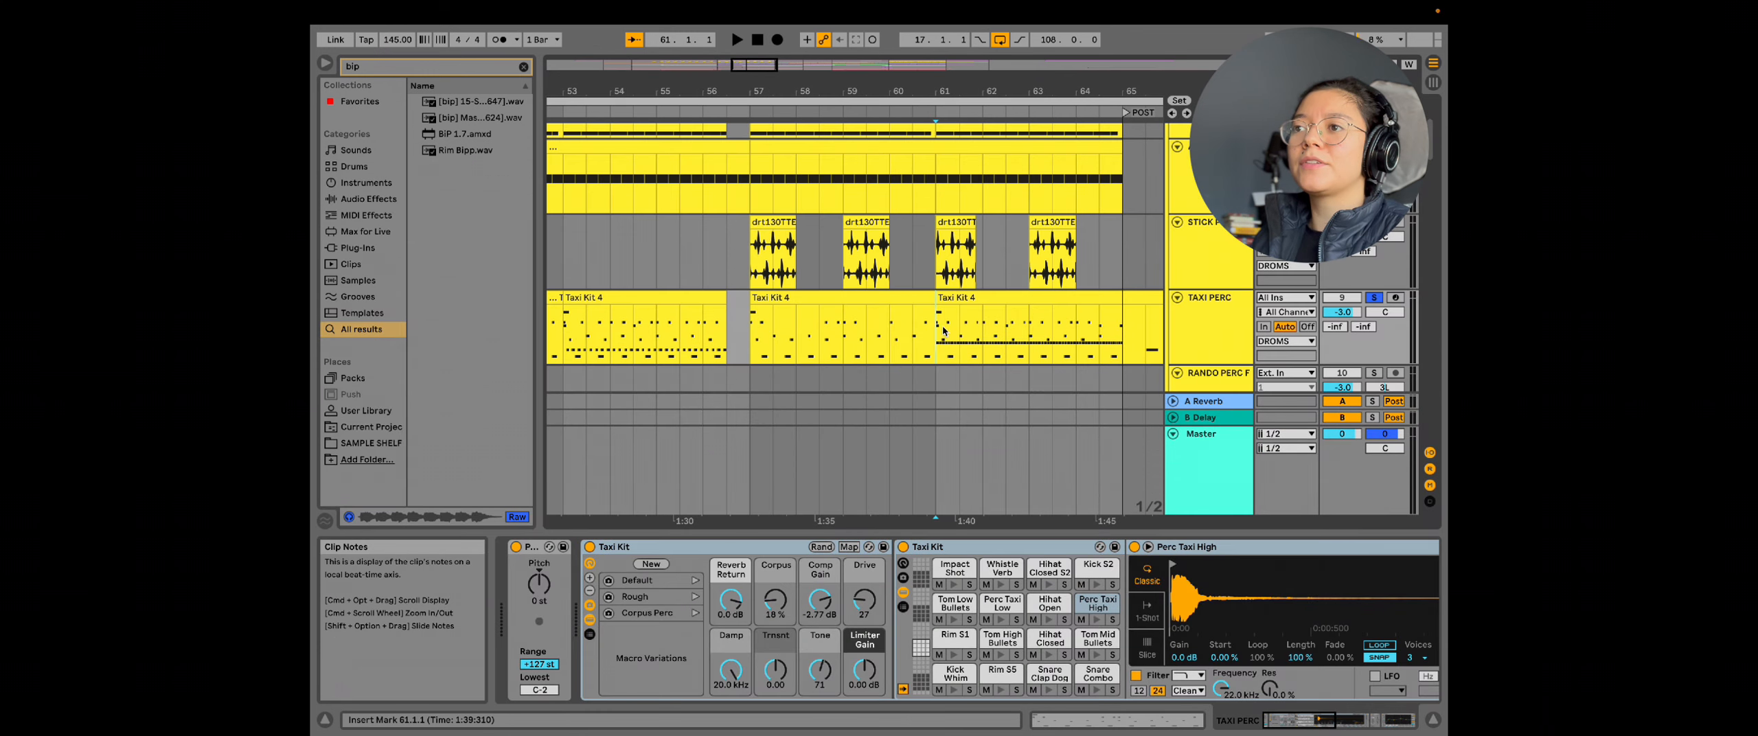
{"action": "double_click", "coordinate": [971, 311]}
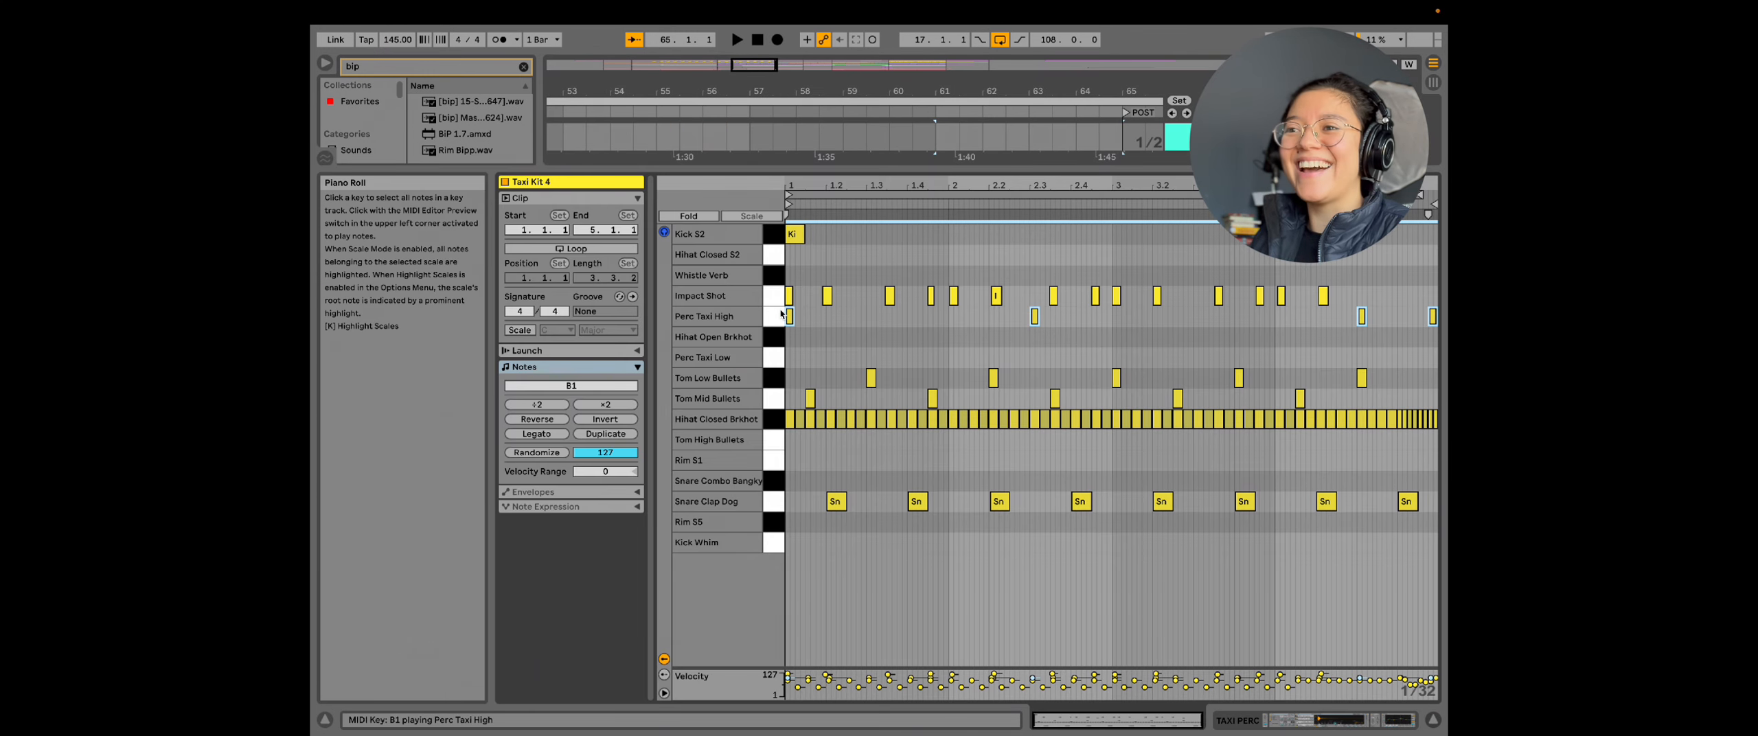
{"action": "key", "text": "shift+Tab"}
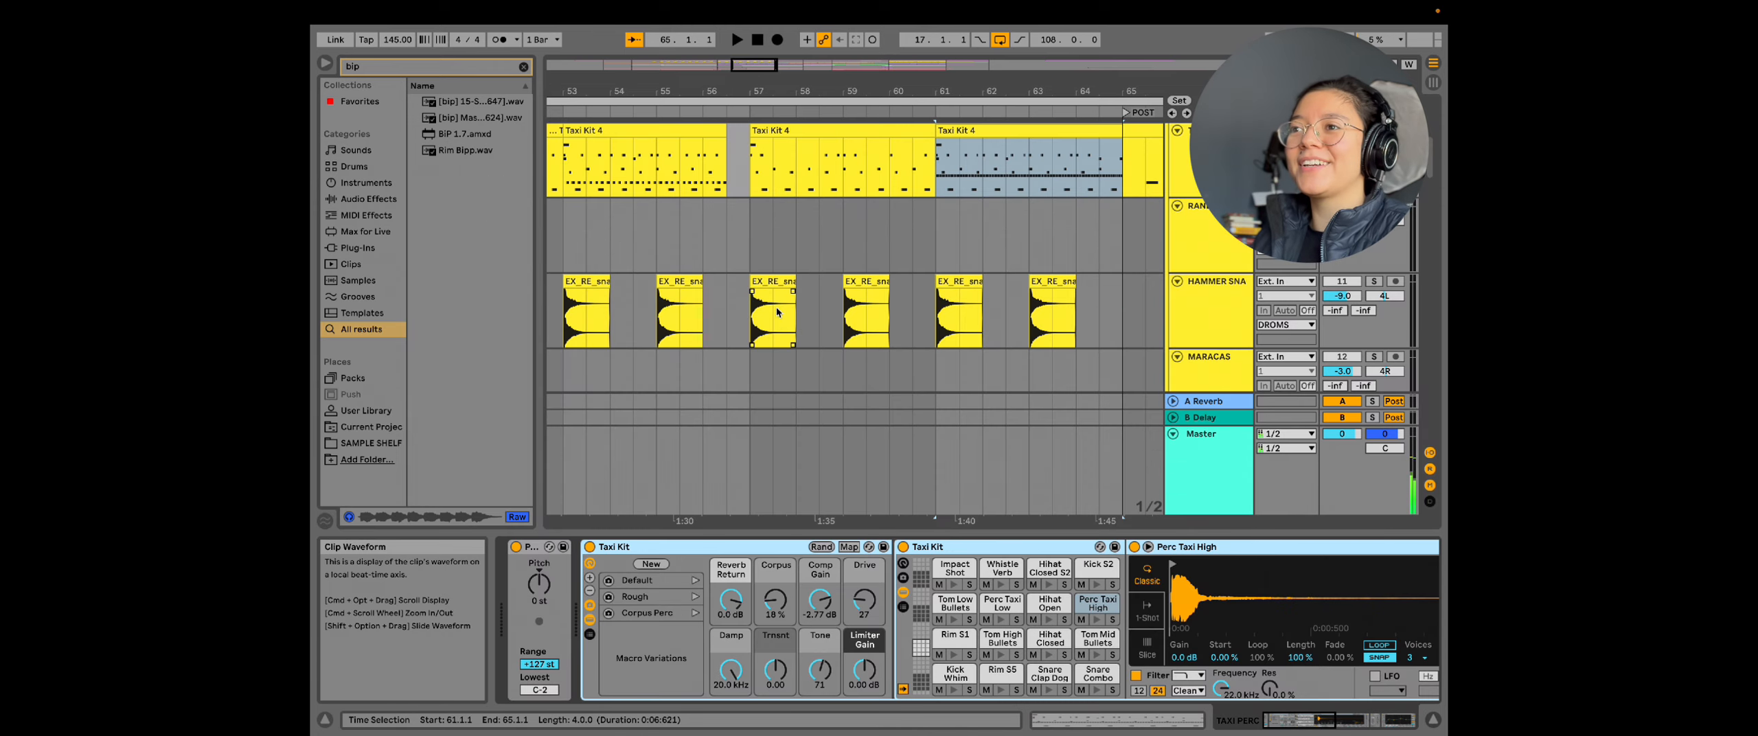
Step: Play the TAXI PERC clip briefly from bar 61 and stop playback
{"action": "key", "text": "space"}
{"action": "scroll", "coordinate": [936, 191], "scroll_direction": "right", "scroll_amount": 3}
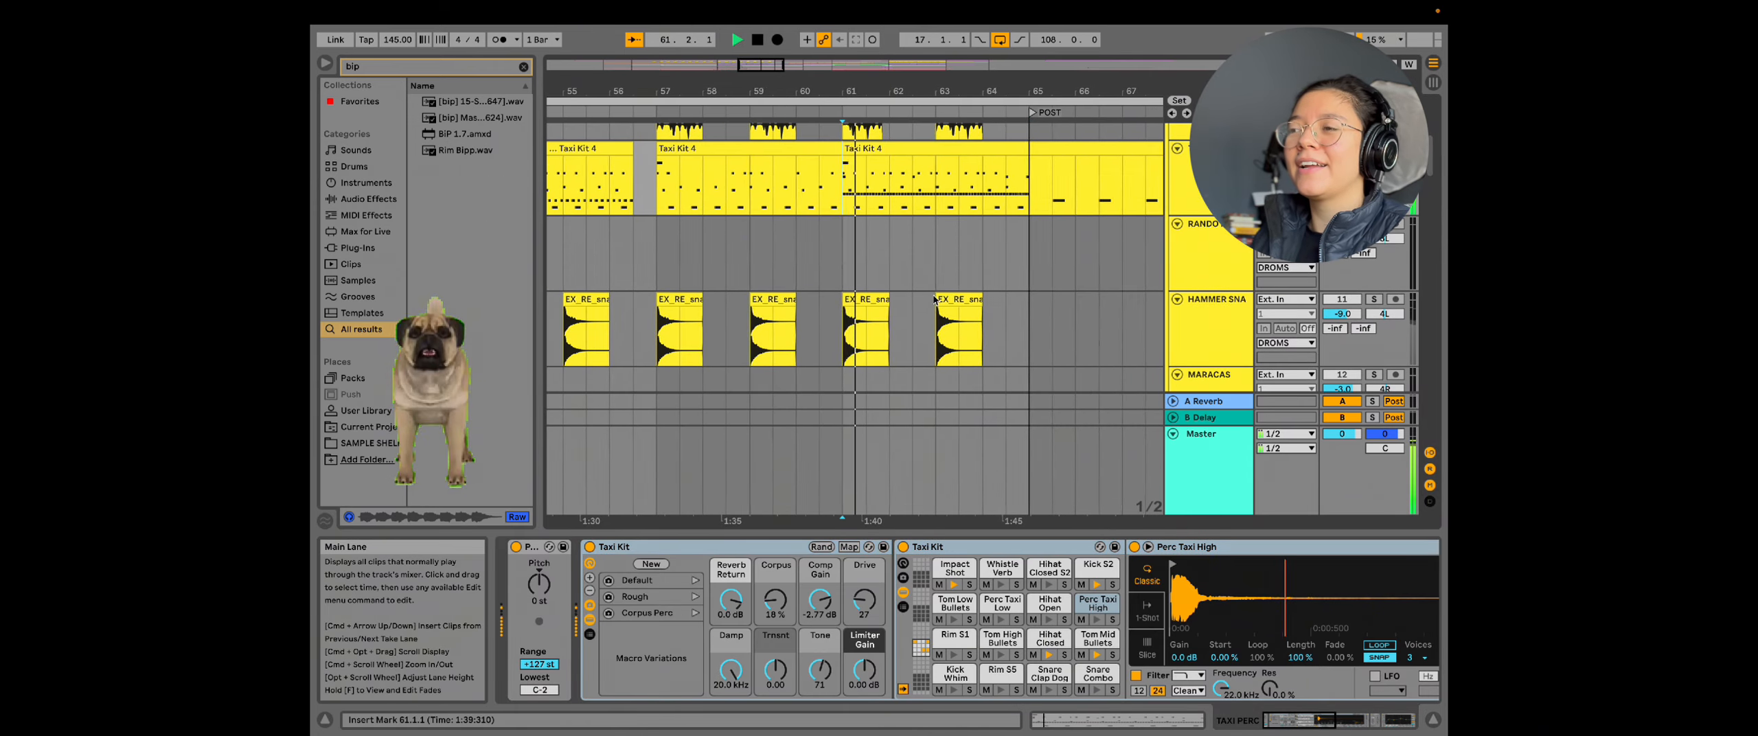
{"action": "scroll", "coordinate": [931, 206], "scroll_direction": "up", "scroll_amount": 2}
{"action": "key", "text": "space"}
{"action": "scroll", "coordinate": [752, 266], "scroll_direction": "up", "scroll_amount": 3}
{"action": "scroll", "coordinate": [751, 266], "scroll_direction": "down", "scroll_amount": 2}
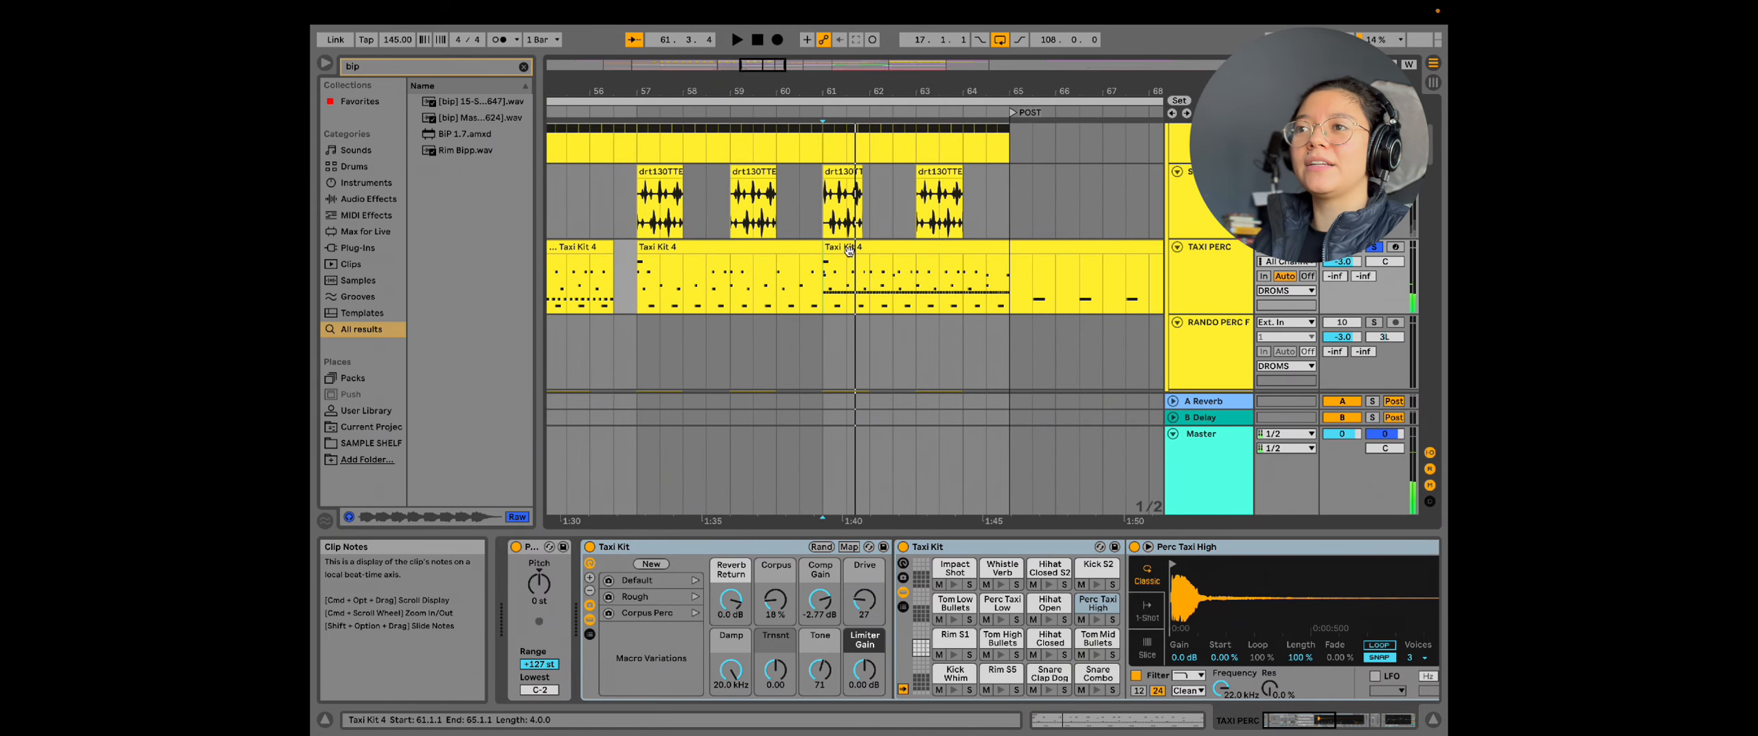
Step: Inspect the Hihat Closed Brkhot notes in the TAXI PERC clip at bar 61 and replay the clip briefly
{"action": "double_click", "coordinate": [857, 247]}
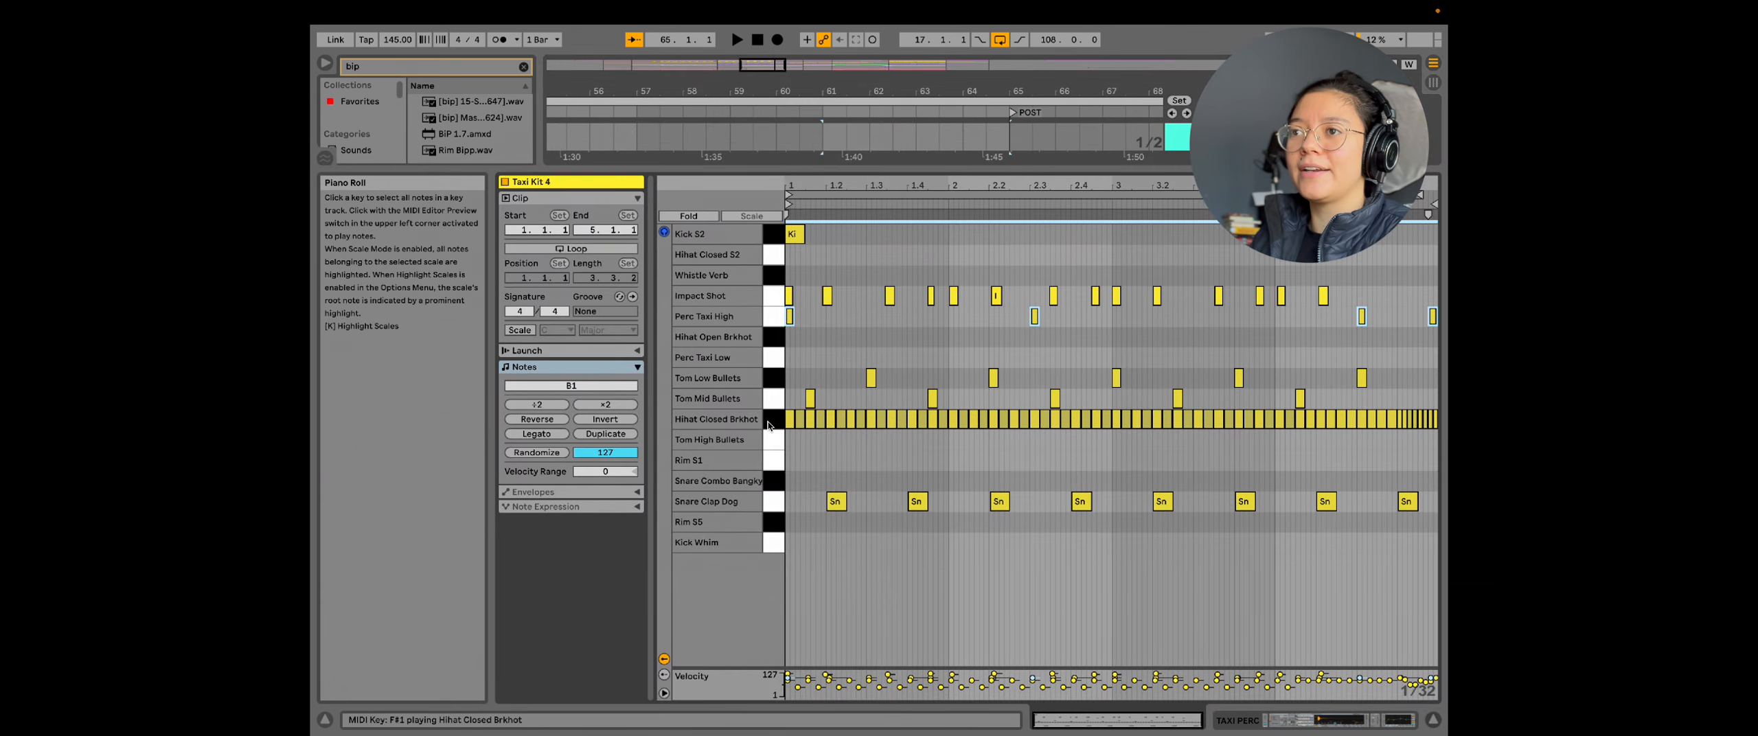
{"action": "key", "text": "shift+Tab"}
{"action": "key", "text": "space"}
{"action": "scroll", "coordinate": [839, 303], "scroll_direction": "up", "scroll_amount": 3}
{"action": "scroll", "coordinate": [839, 302], "scroll_direction": "down", "scroll_amount": 4}
{"action": "key", "text": "space"}
{"action": "scroll", "coordinate": [839, 303], "scroll_direction": "up", "scroll_amount": 1}
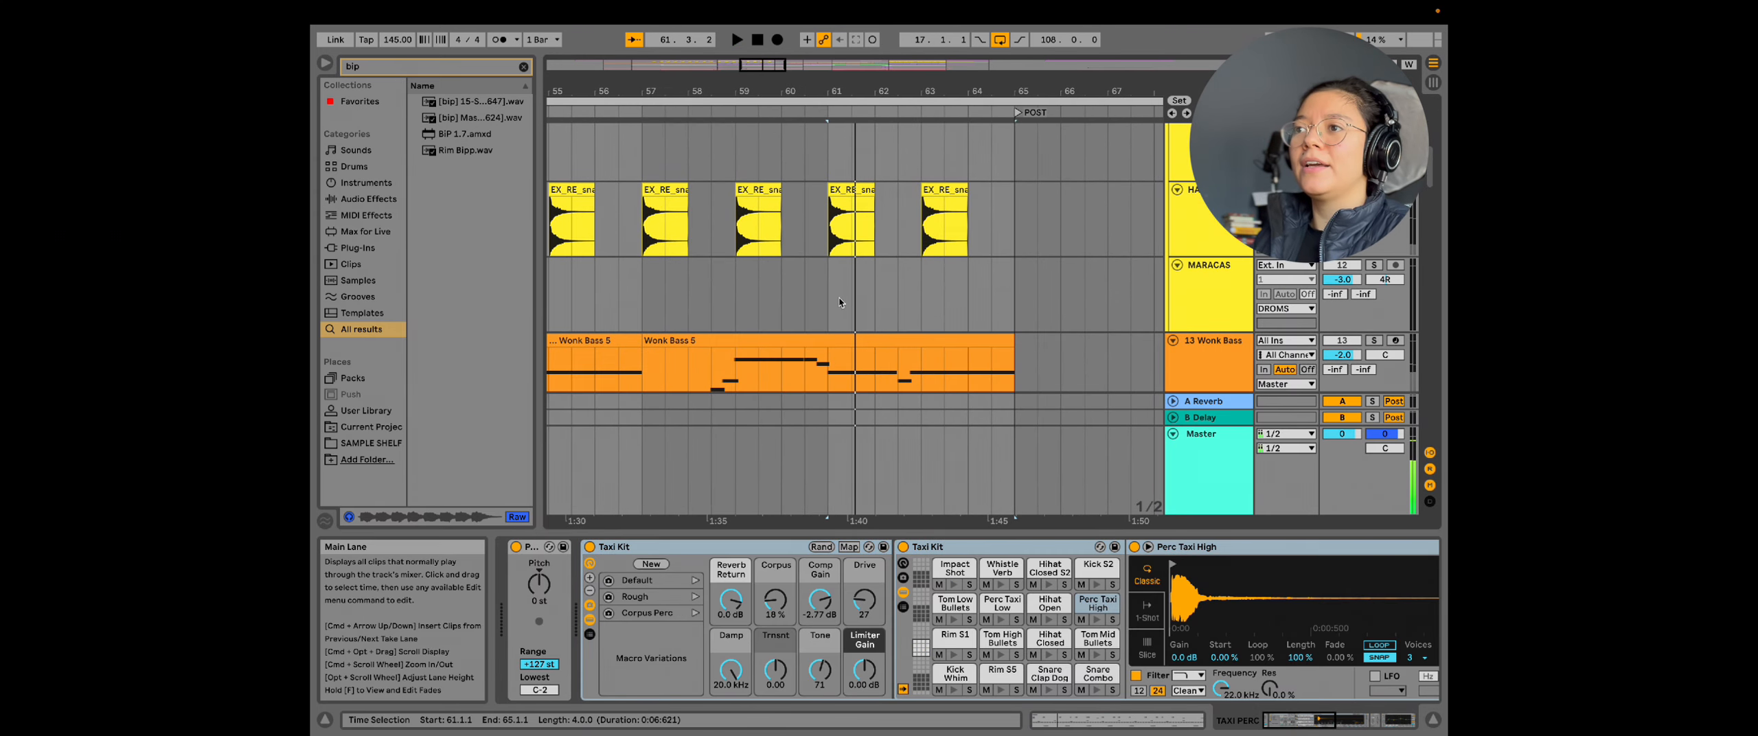
Step: Place the insert marker at the HAMMER SNARE clip at bar 61 and play the snare hits from there
{"action": "scroll", "coordinate": [838, 249], "scroll_direction": "up", "scroll_amount": 4}
{"action": "left_click", "coordinate": [830, 237]}
{"action": "key", "text": "space"}
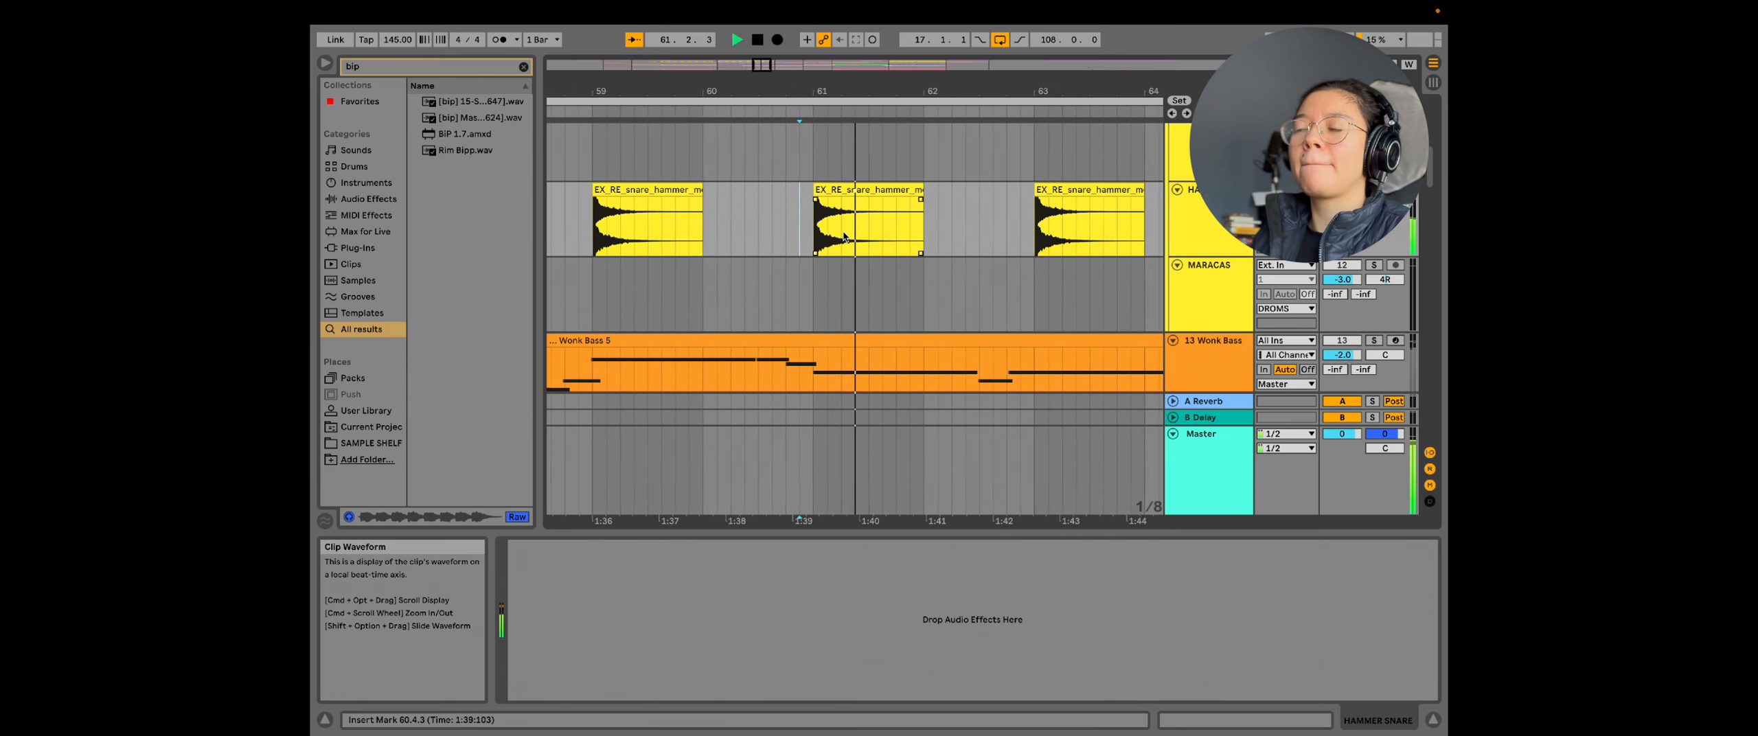
{"action": "key", "text": "space"}
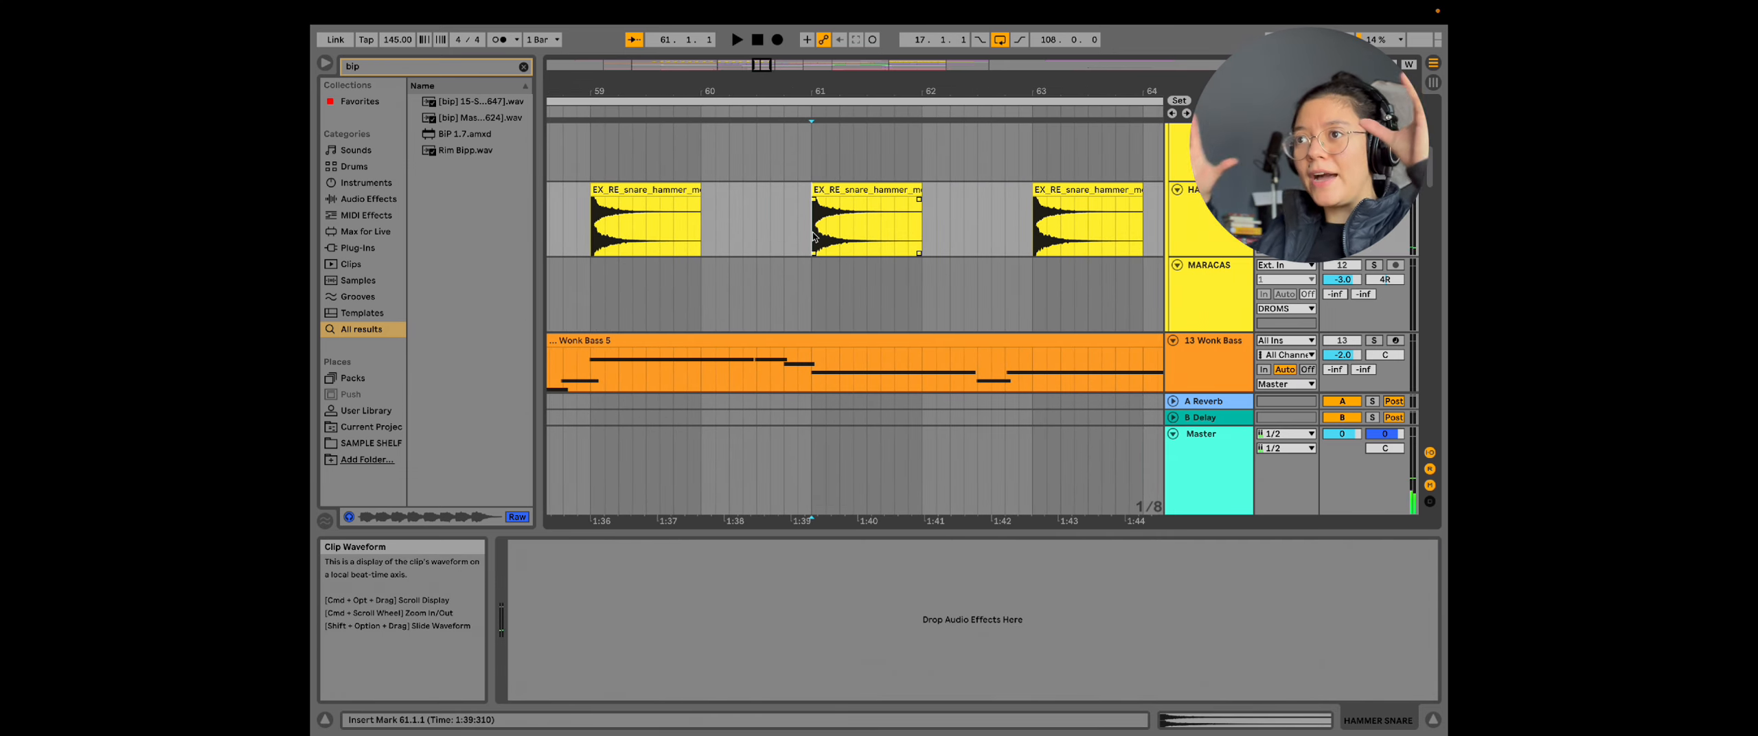
{"action": "key", "text": "space"}
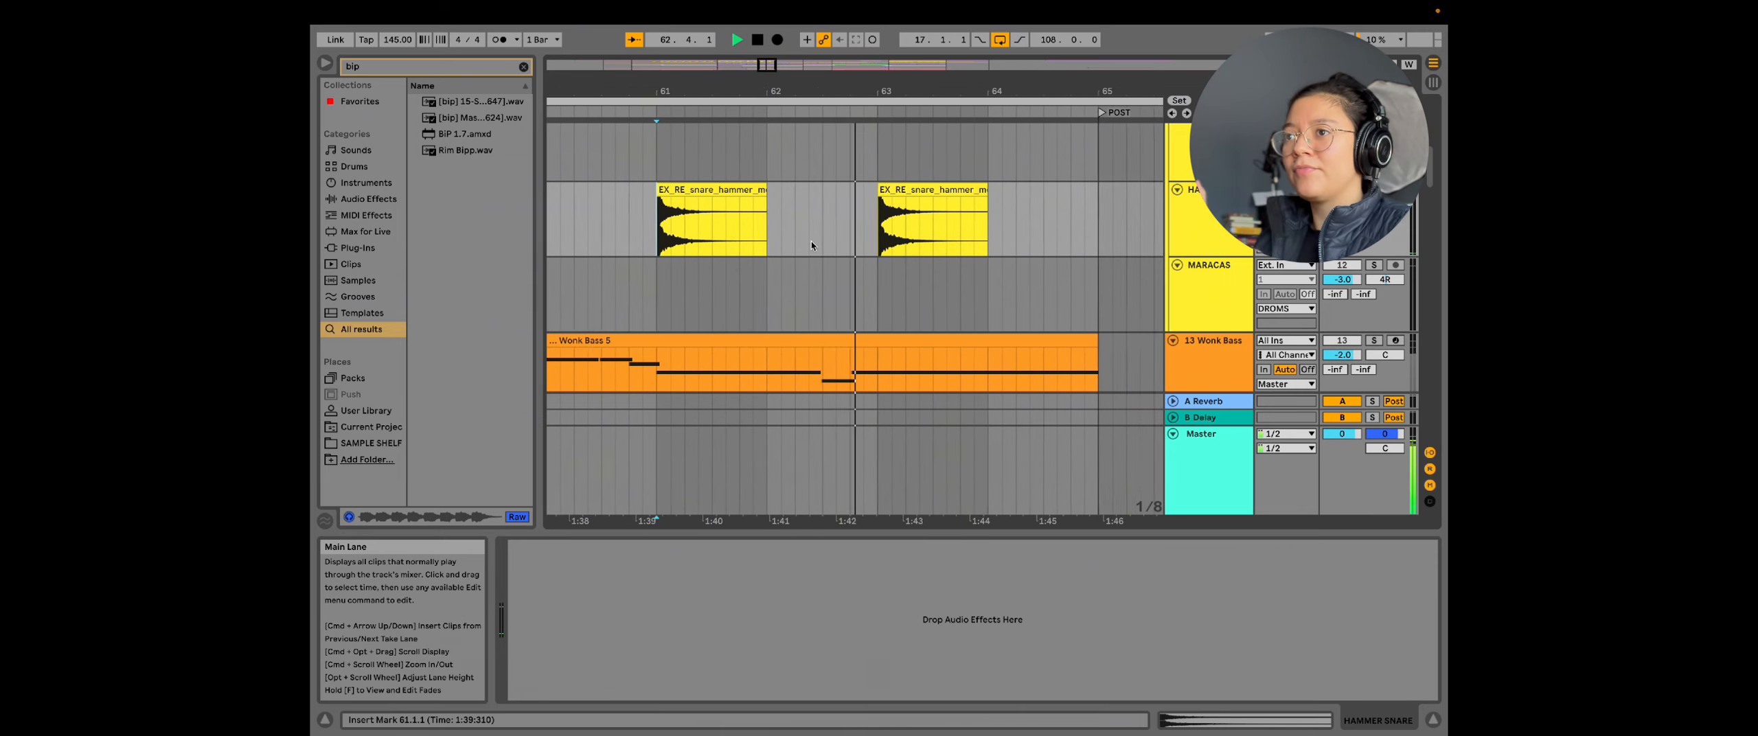
{"action": "key", "text": "space"}
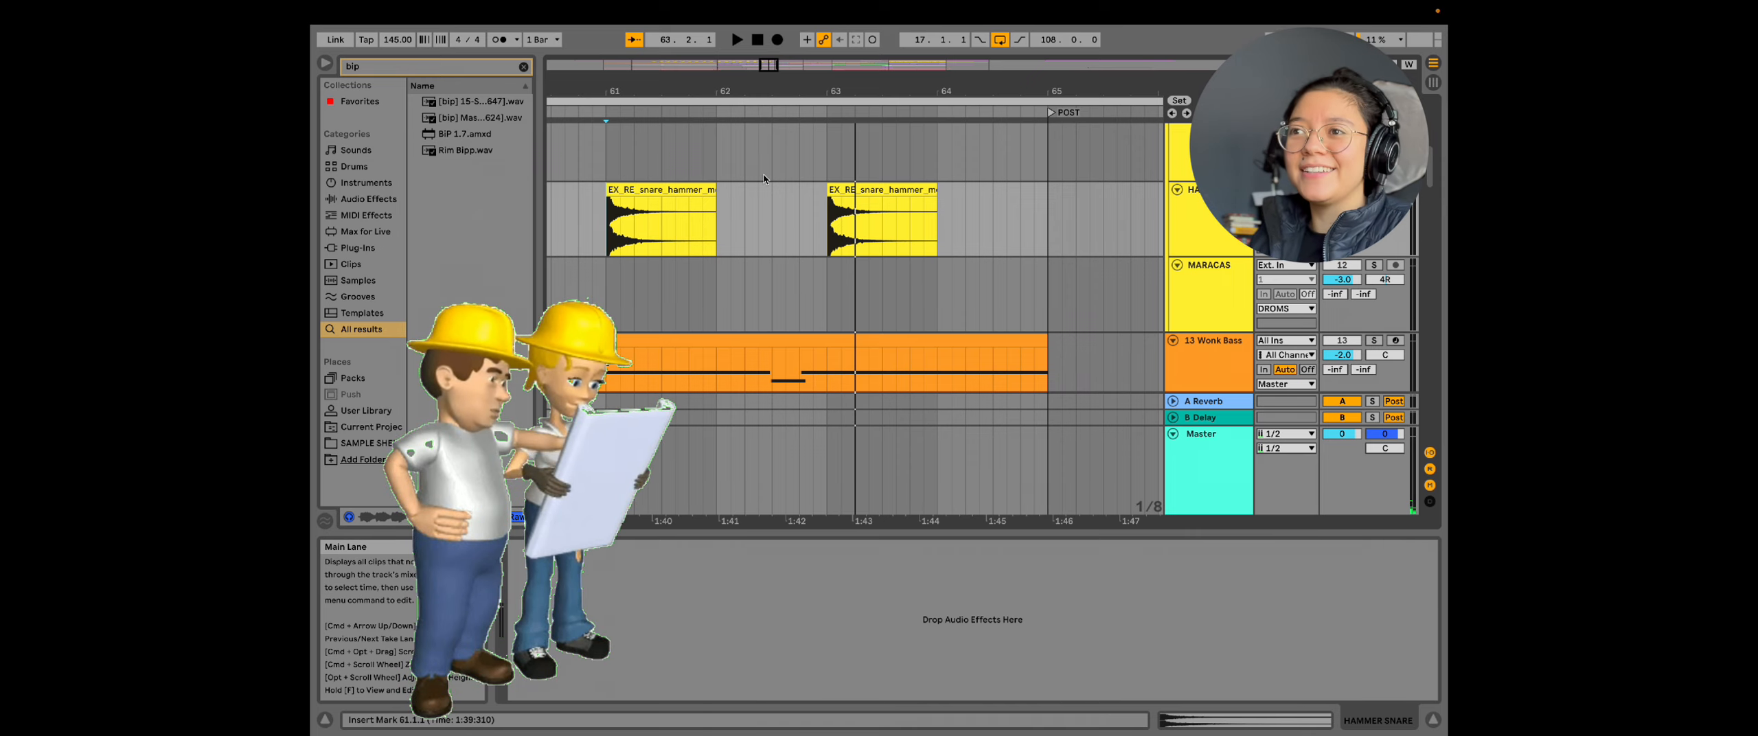
Step: Place the insert marker on the STICK PERC track at bar 61 and play the percussion tracks together from there
{"action": "scroll", "coordinate": [807, 221], "scroll_direction": "down", "scroll_amount": 3}
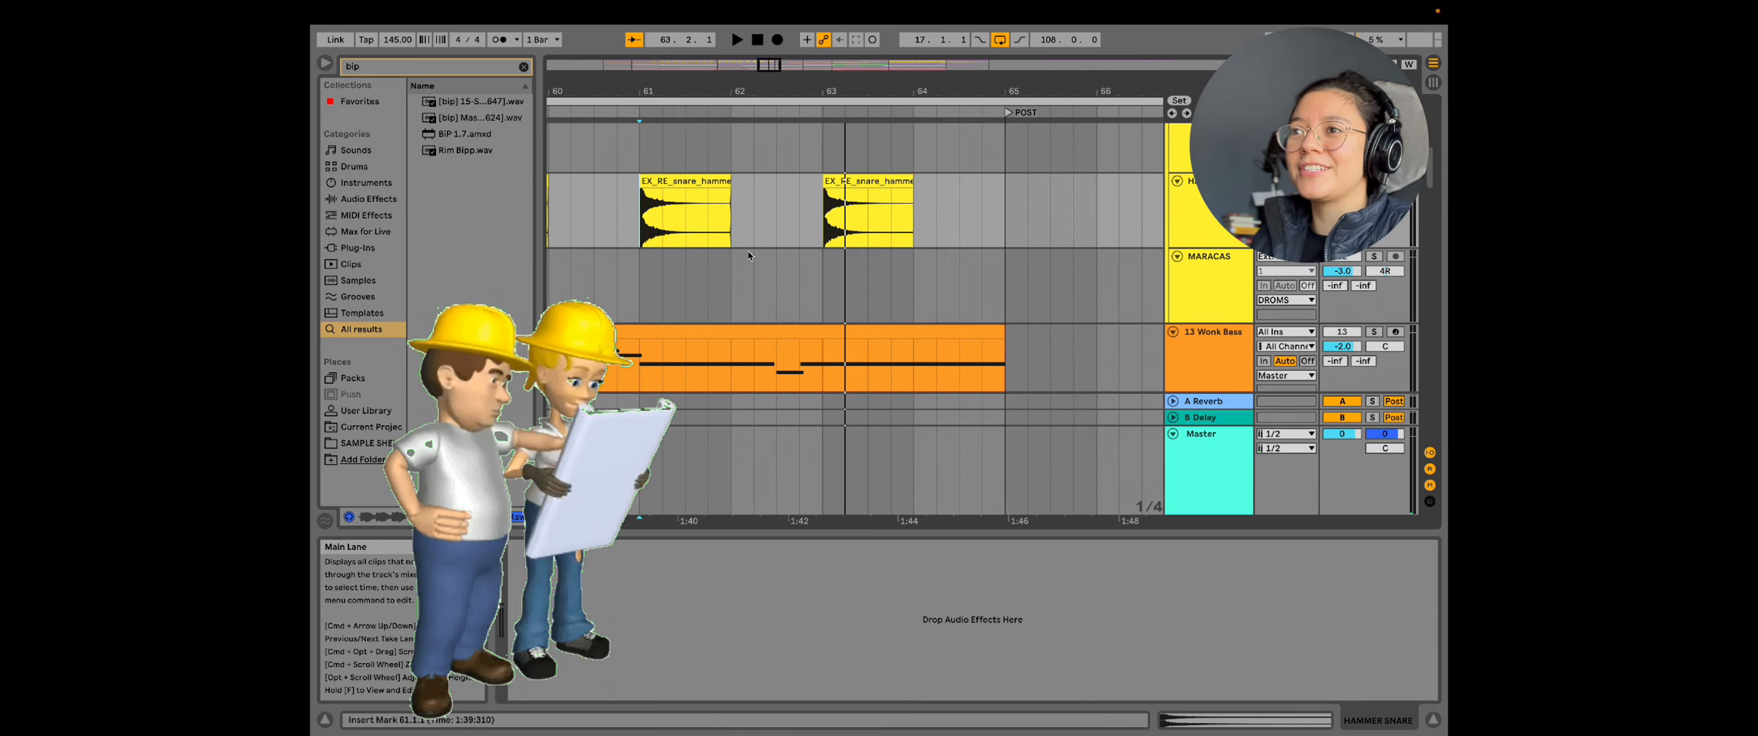
{"action": "scroll", "coordinate": [753, 258], "scroll_direction": "up", "scroll_amount": 6}
{"action": "scroll", "coordinate": [755, 259], "scroll_direction": "down", "scroll_amount": 4}
{"action": "scroll", "coordinate": [686, 257], "scroll_direction": "down", "scroll_amount": 2}
{"action": "left_click", "coordinate": [653, 254]}
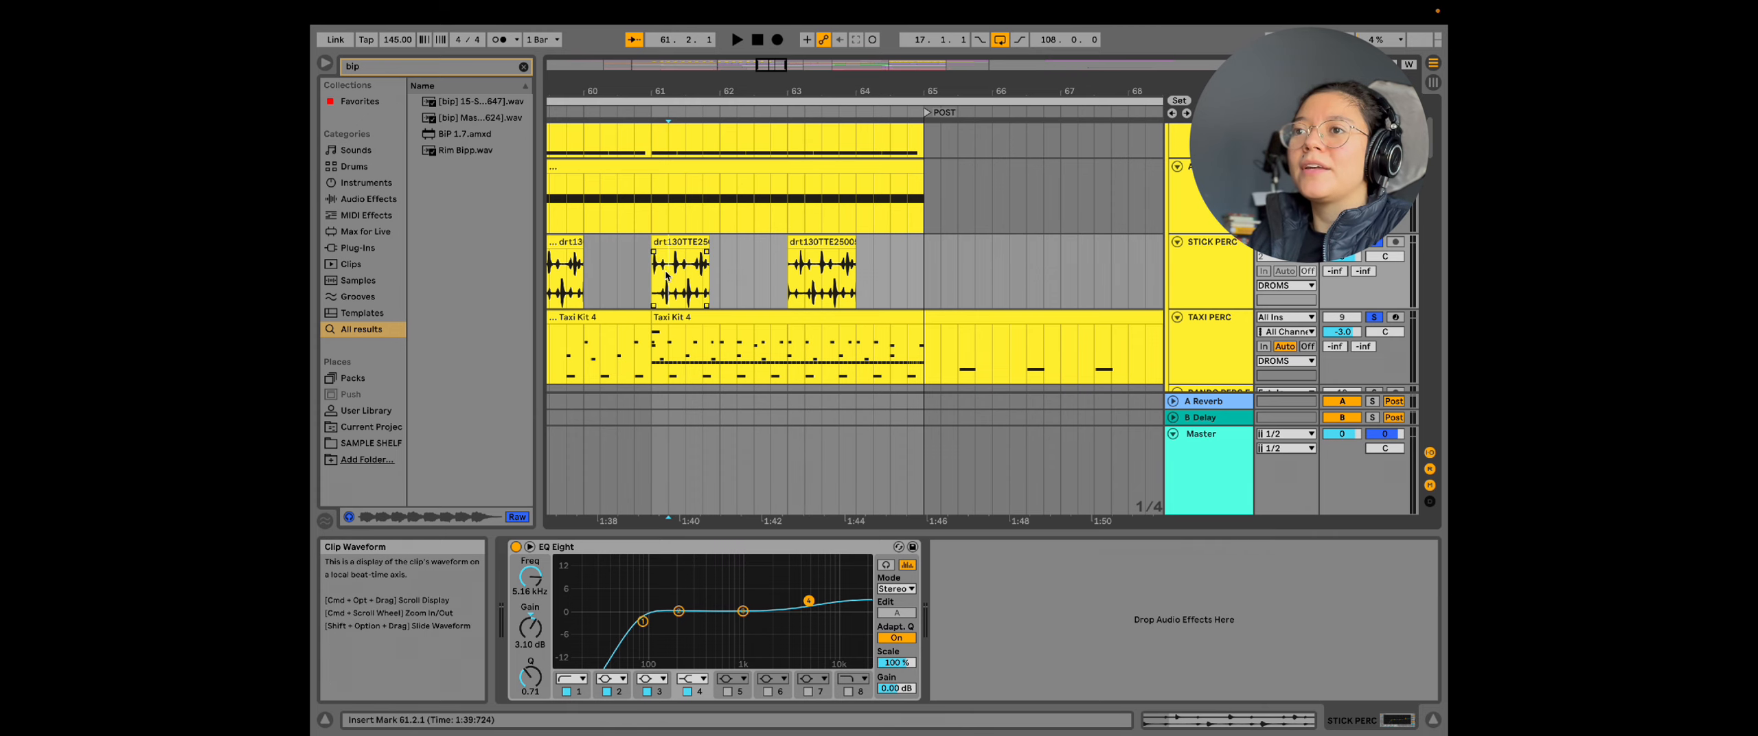
{"action": "key", "text": "space"}
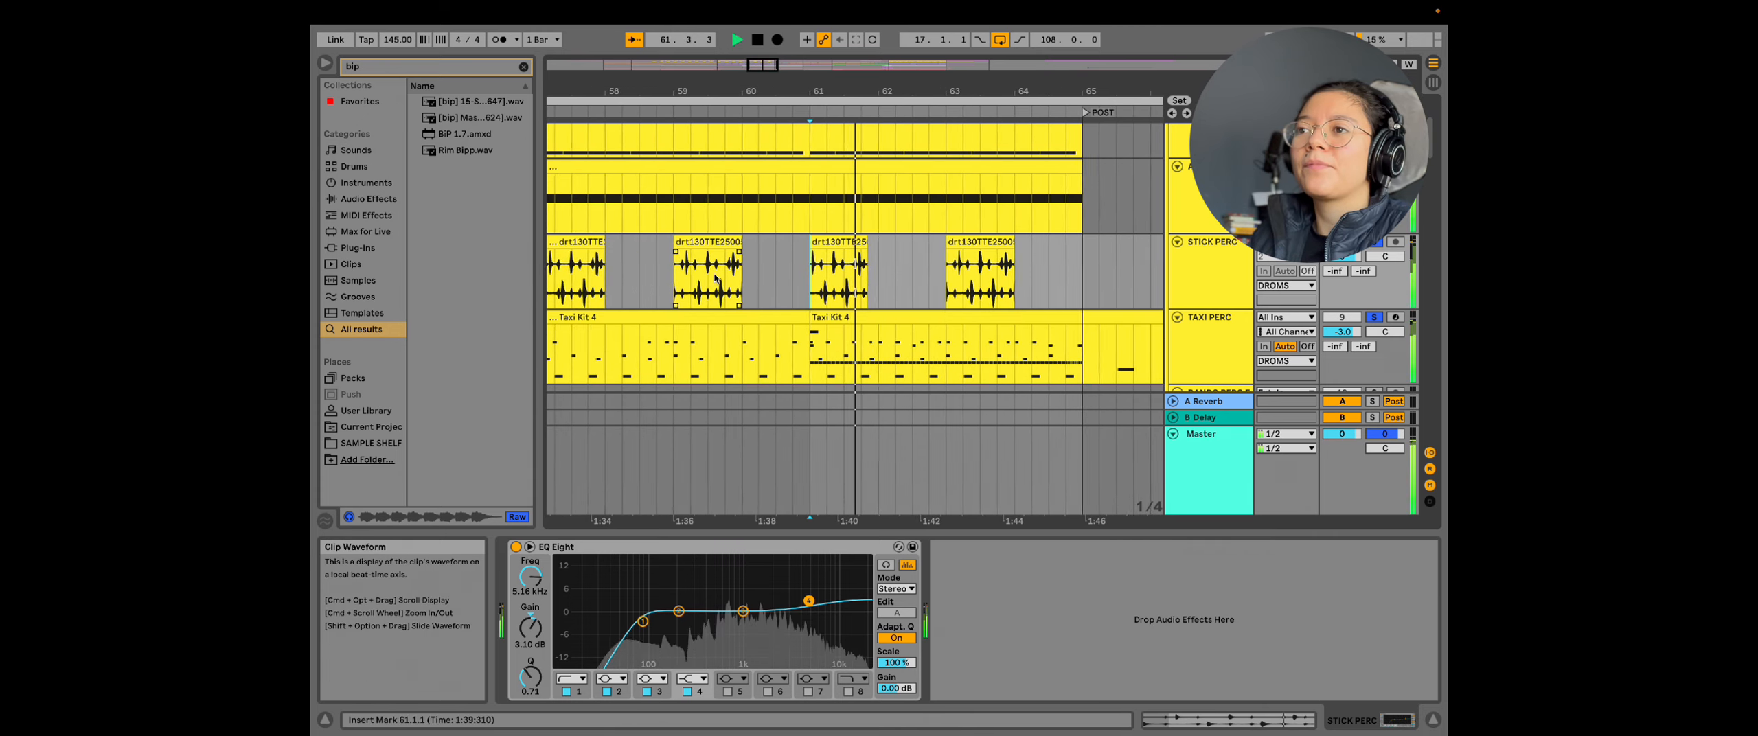
{"action": "scroll", "coordinate": [755, 289], "scroll_direction": "down", "scroll_amount": 3}
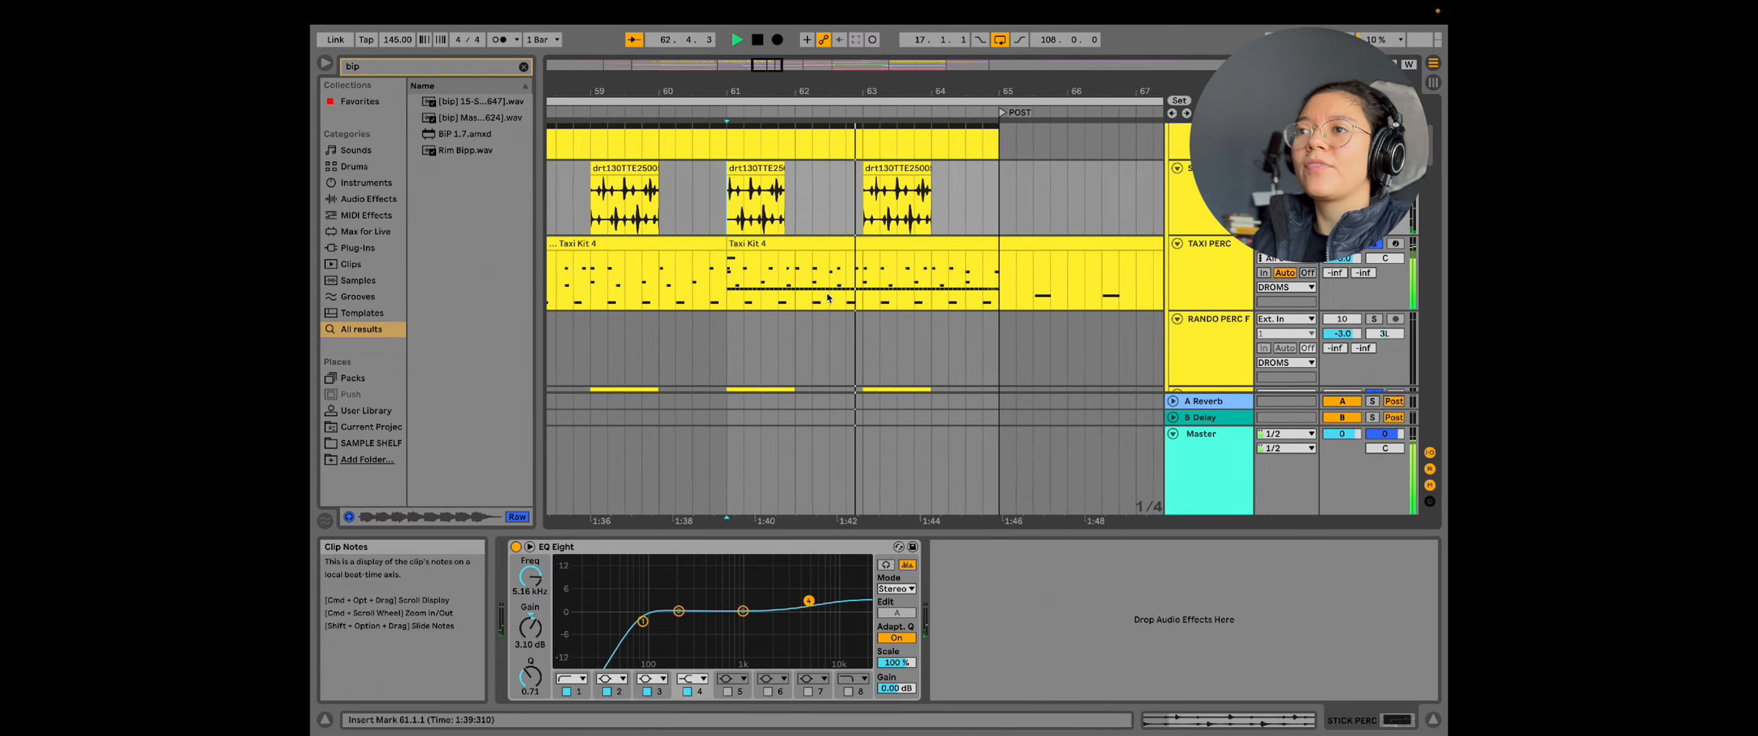
{"action": "scroll", "coordinate": [824, 297], "scroll_direction": "down", "scroll_amount": 2}
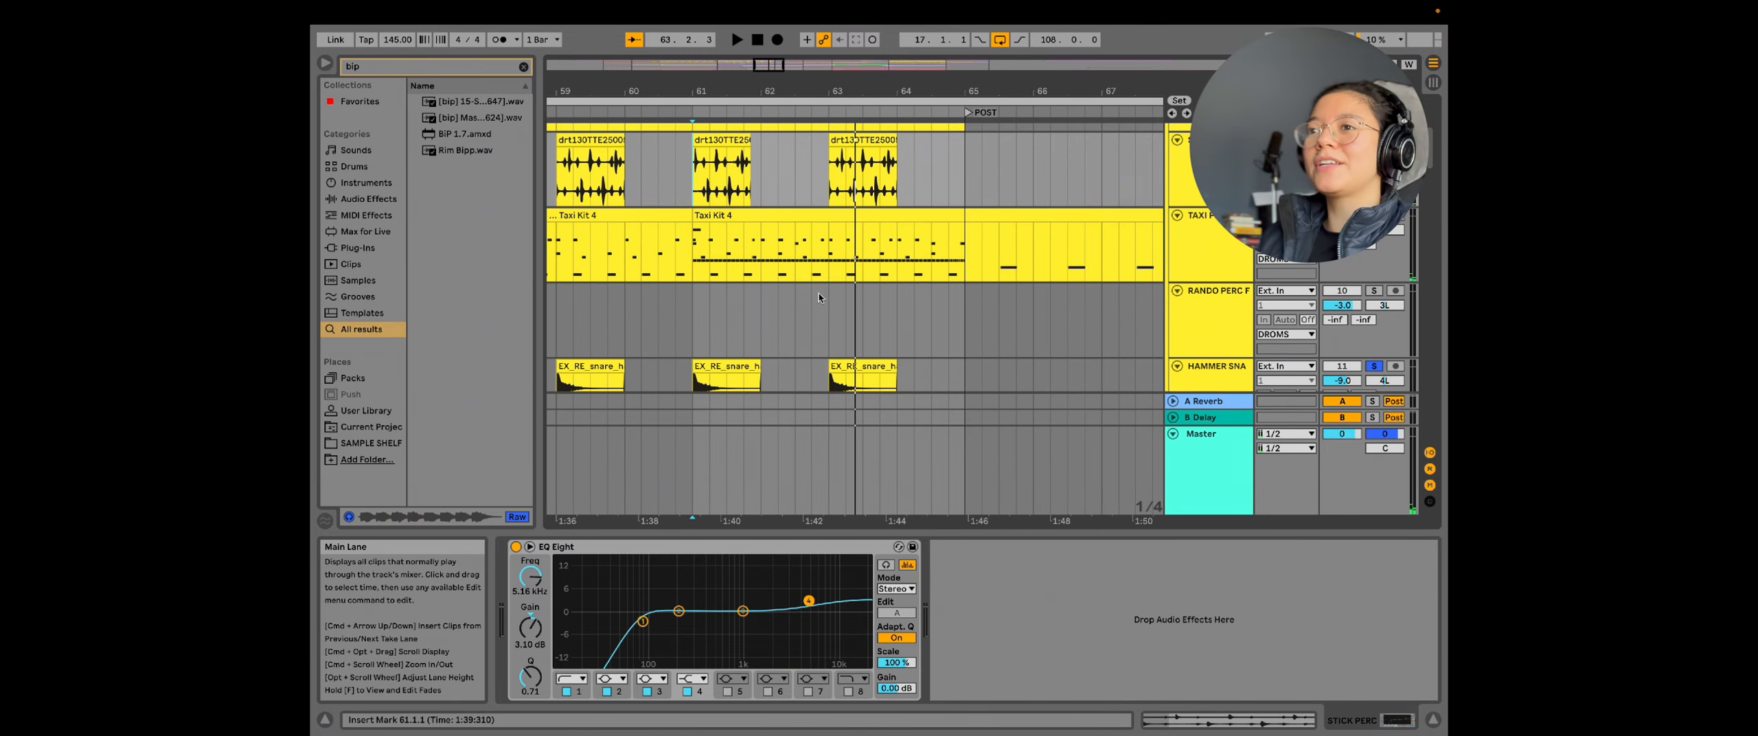
Step: Solo the 13 Wonk Bass track and select it at the drop to show its devices
{"action": "scroll", "coordinate": [640, 244], "scroll_direction": "down", "scroll_amount": 5}
{"action": "scroll", "coordinate": [673, 243], "scroll_direction": "left", "scroll_amount": 4}
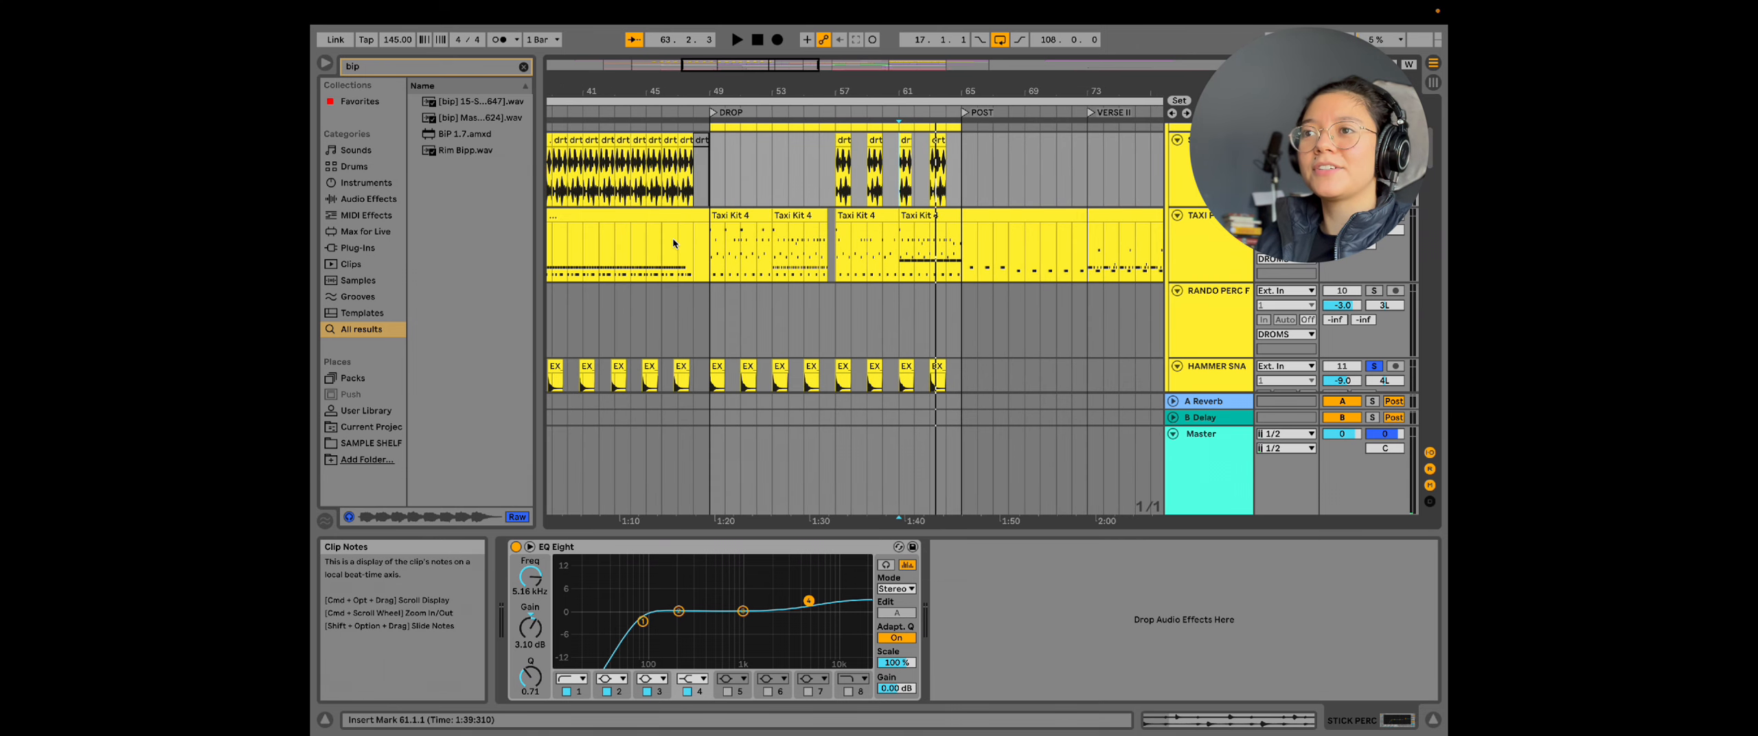
{"action": "scroll", "coordinate": [673, 240], "scroll_direction": "left", "scroll_amount": 3}
{"action": "scroll", "coordinate": [673, 240], "scroll_direction": "down", "scroll_amount": 4}
{"action": "left_click", "coordinate": [895, 227]}
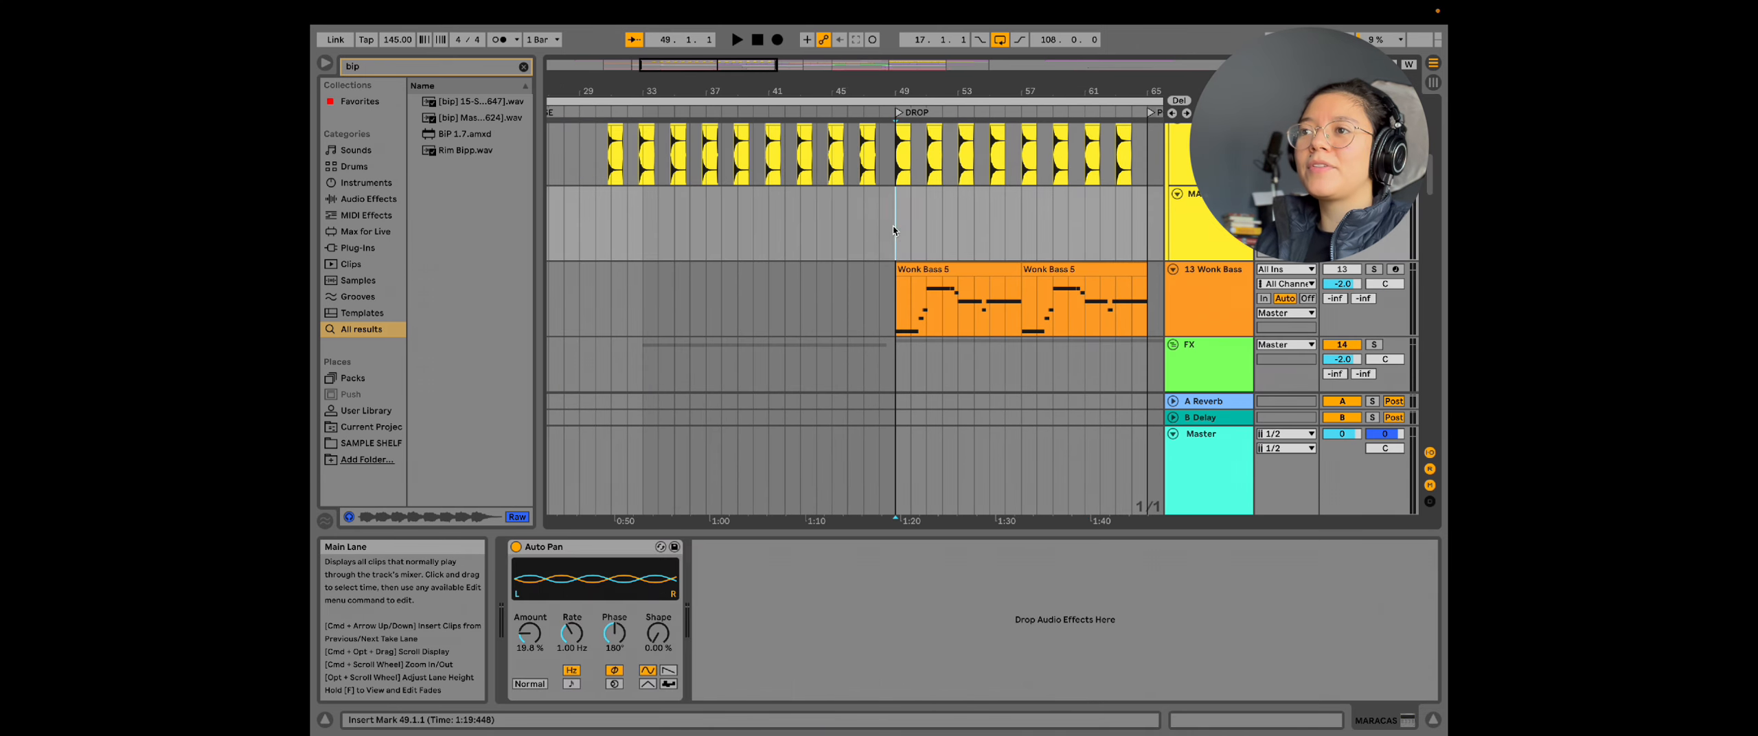
{"action": "left_click", "coordinate": [1373, 270]}
{"action": "scroll", "coordinate": [749, 294], "scroll_direction": "up", "scroll_amount": 2}
{"action": "left_click", "coordinate": [749, 294]}
{"action": "left_click", "coordinate": [797, 308]}
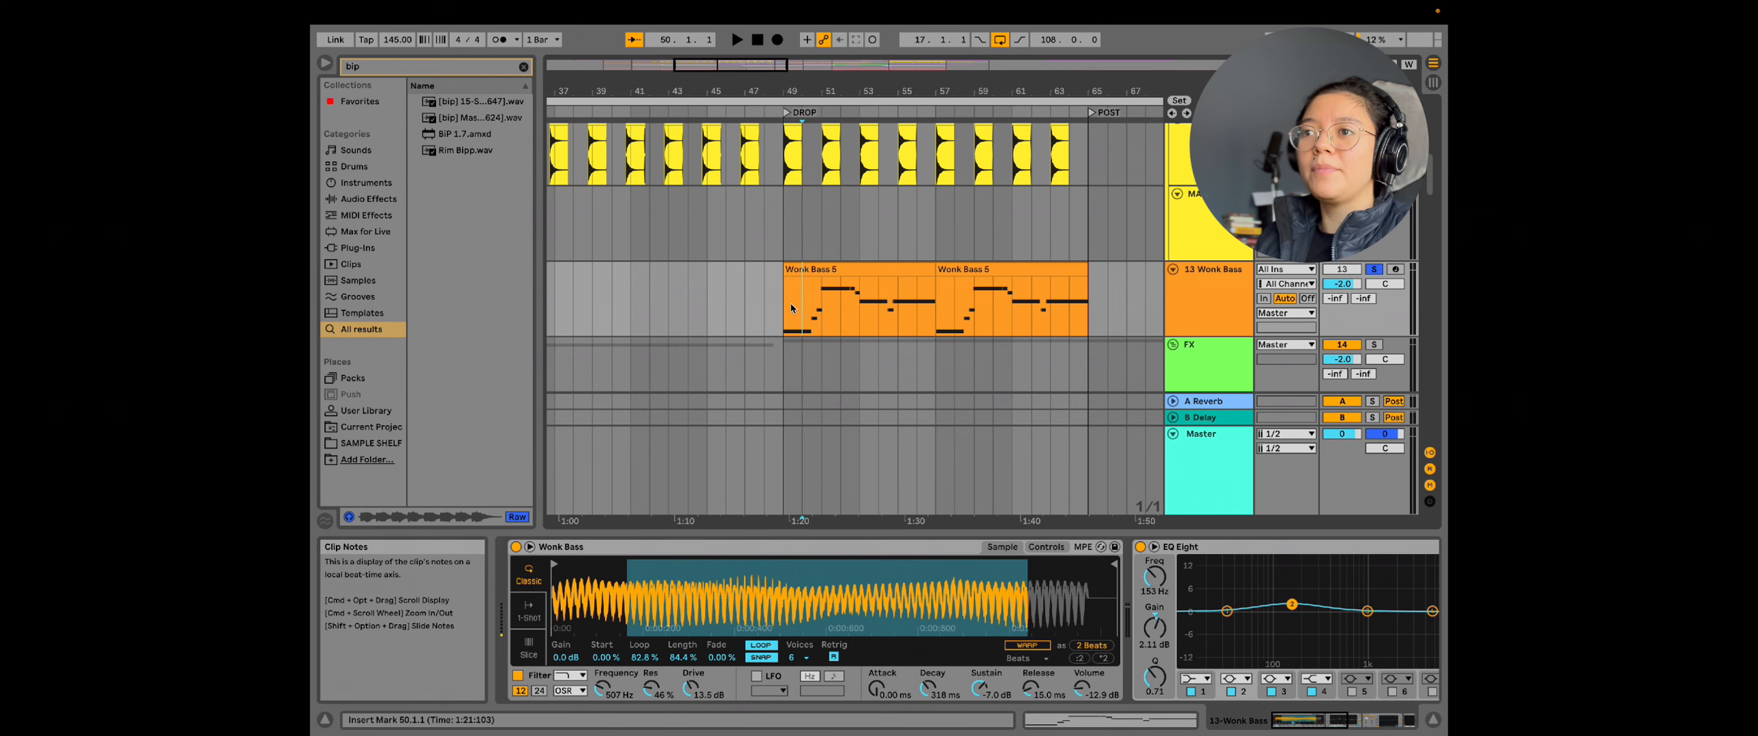
Step: Inspect the notes of the first Wonk Bass clip while playing it from bar 49, then return to the arrangement and stop playback
{"action": "double_click", "coordinate": [841, 271]}
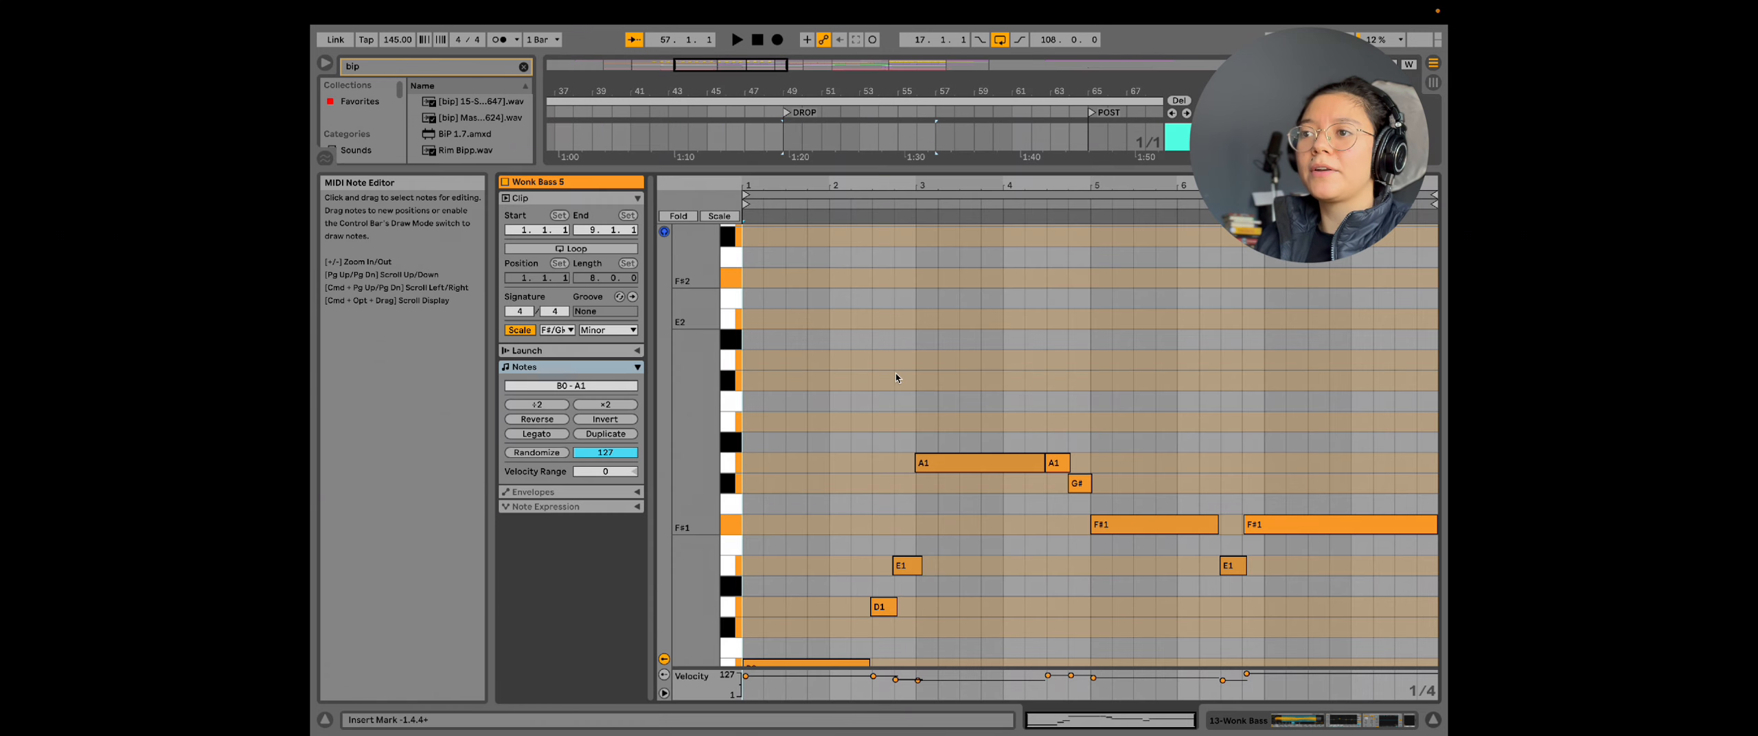
{"action": "scroll", "coordinate": [924, 439], "scroll_direction": "down", "scroll_amount": 3}
{"action": "scroll", "coordinate": [925, 440], "scroll_direction": "up", "scroll_amount": 1}
{"action": "key", "text": "space"}
{"action": "scroll", "coordinate": [920, 446], "scroll_direction": "up", "scroll_amount": 2}
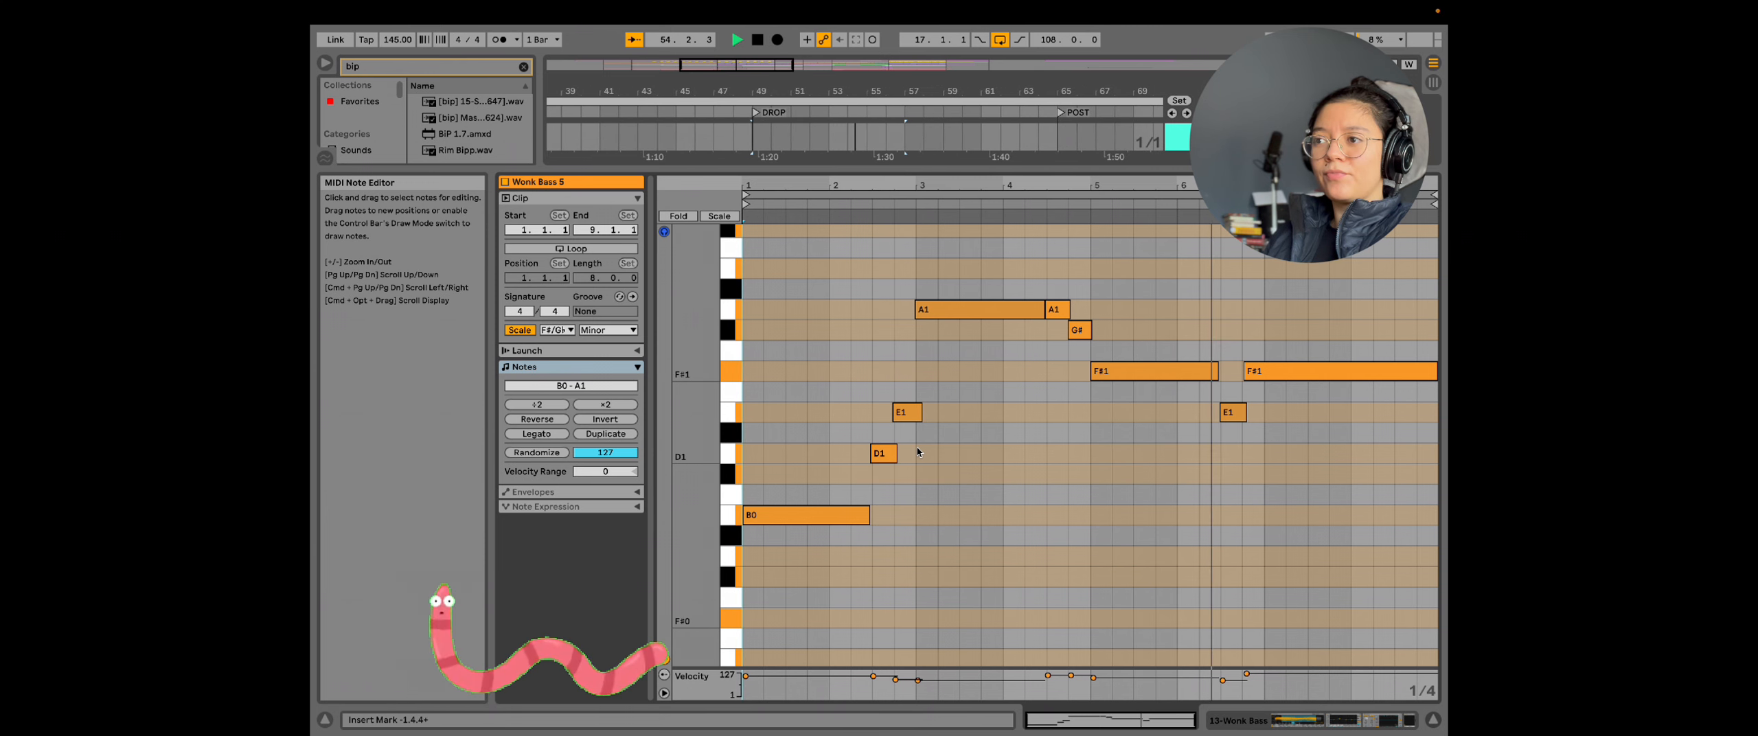
{"action": "key", "text": "shift+Tab"}
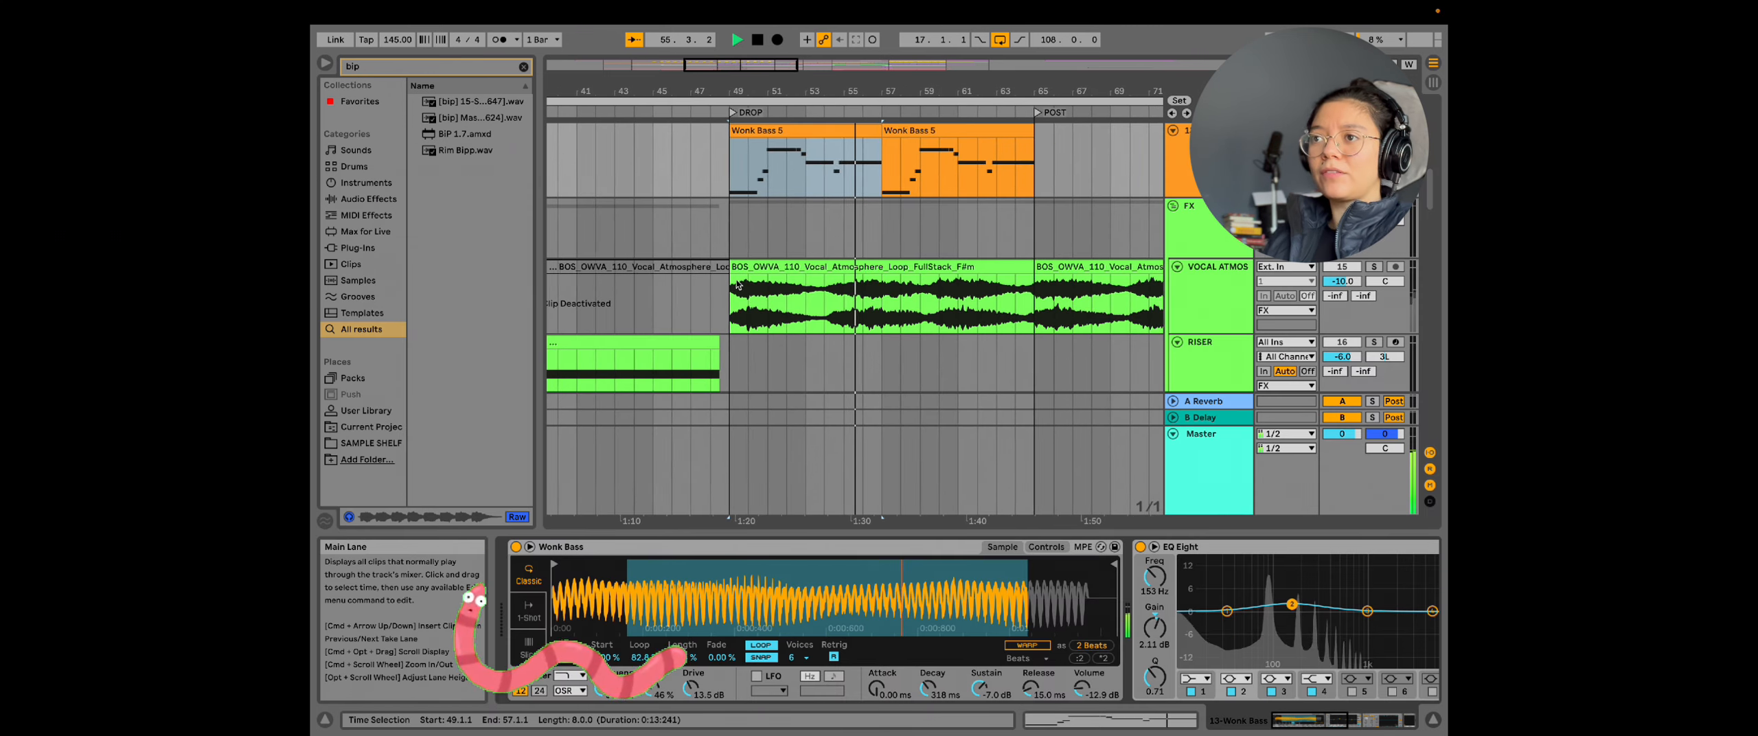
{"action": "key", "text": "space"}
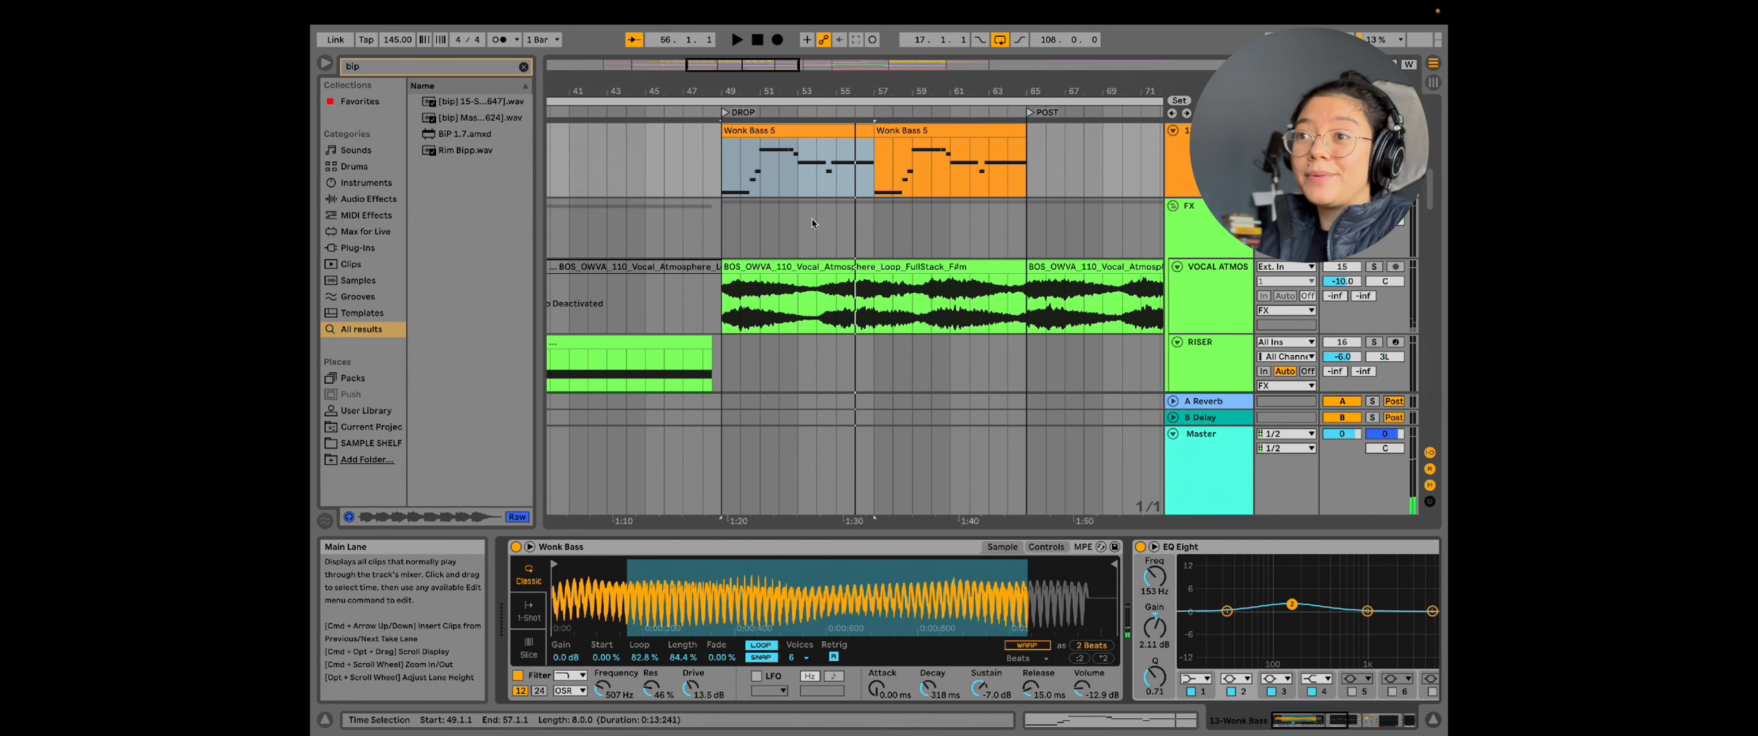
Step: Open the dpMeter5 plug-in at the end of the Wonk Bass device chain and reposition its window to view the gain setting
{"action": "scroll", "coordinate": [884, 254], "scroll_direction": "up", "scroll_amount": 1}
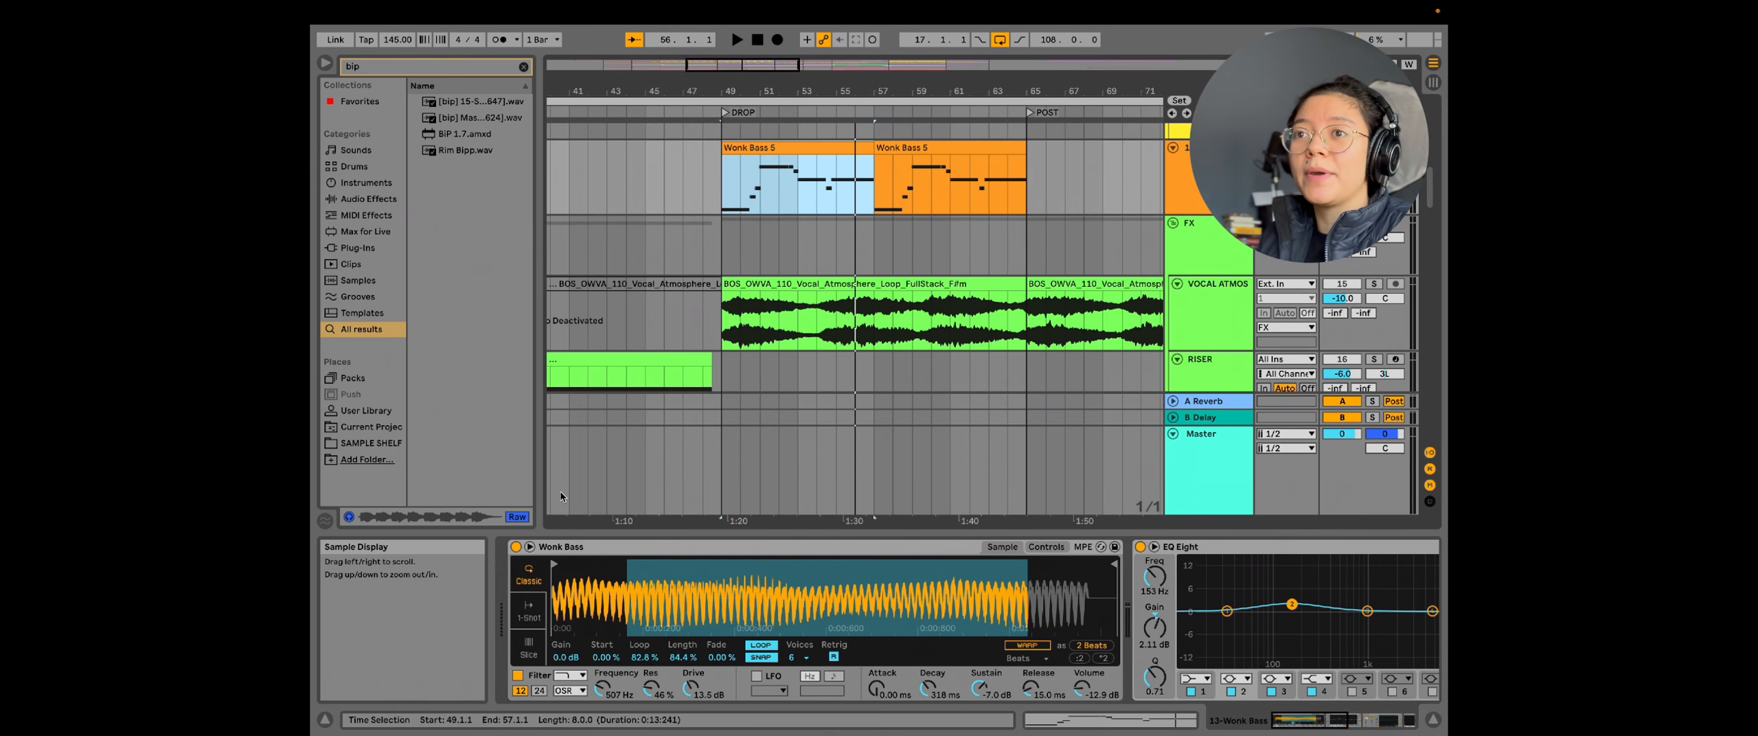
{"action": "scroll", "coordinate": [1037, 605], "scroll_direction": "right", "scroll_amount": 10}
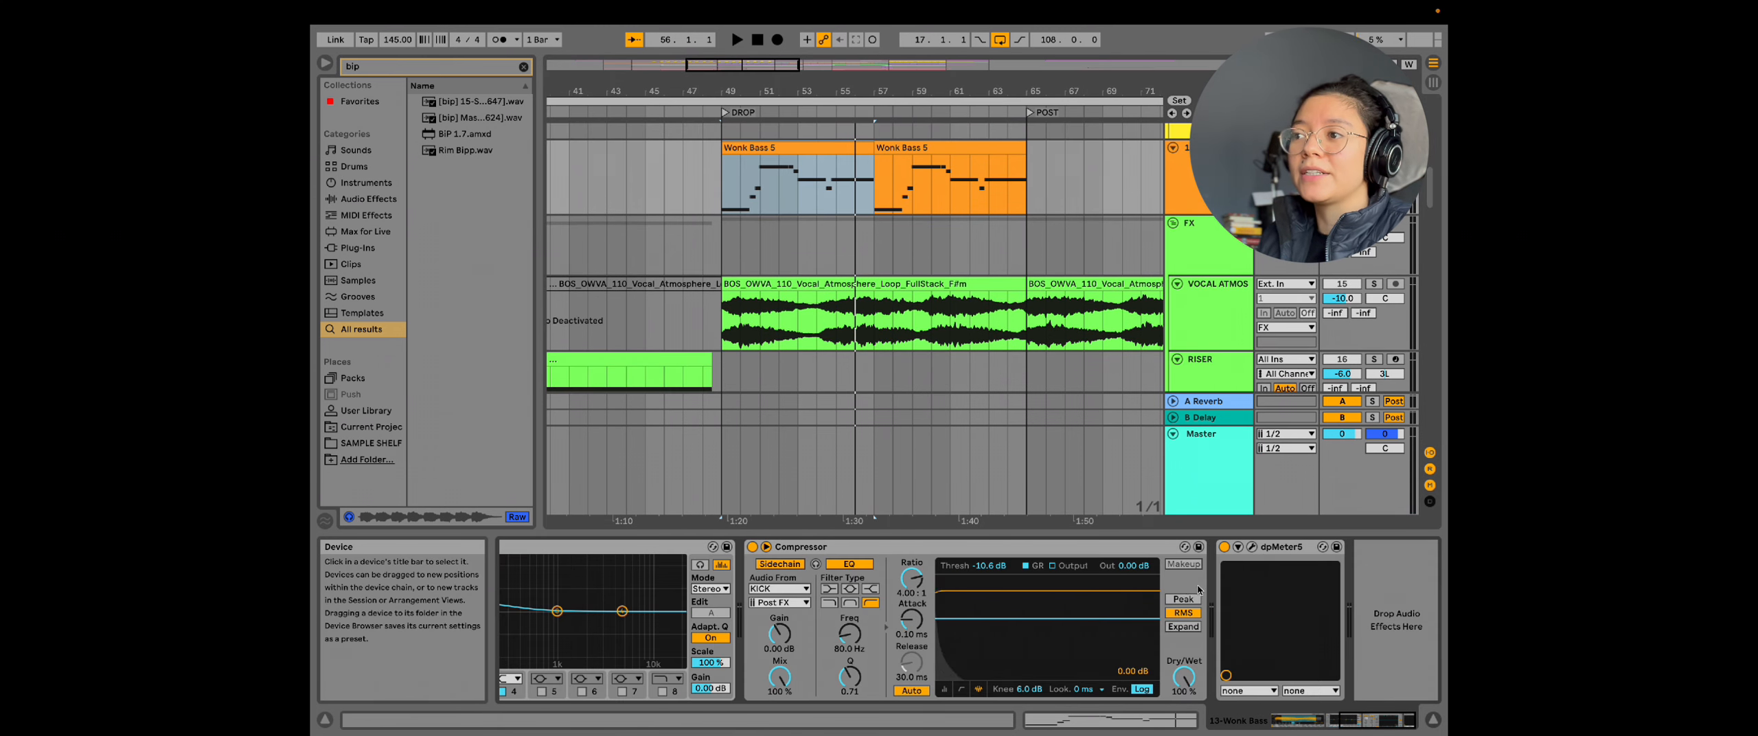
{"action": "left_click", "coordinate": [1252, 547]}
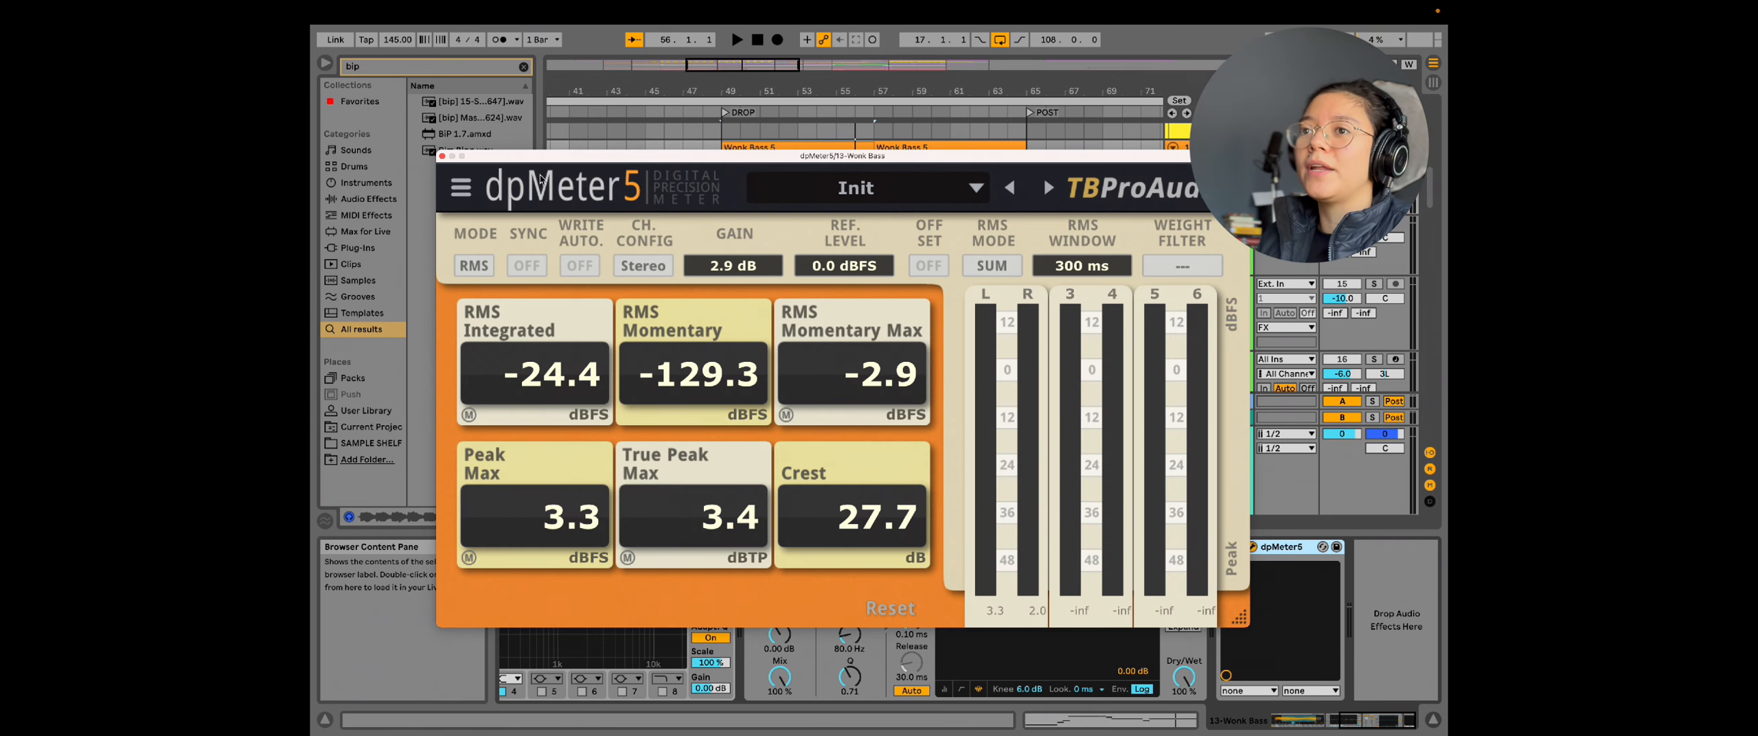
{"action": "left_click_drag", "start_coordinate": [556, 166], "coordinate": [536, 164]}
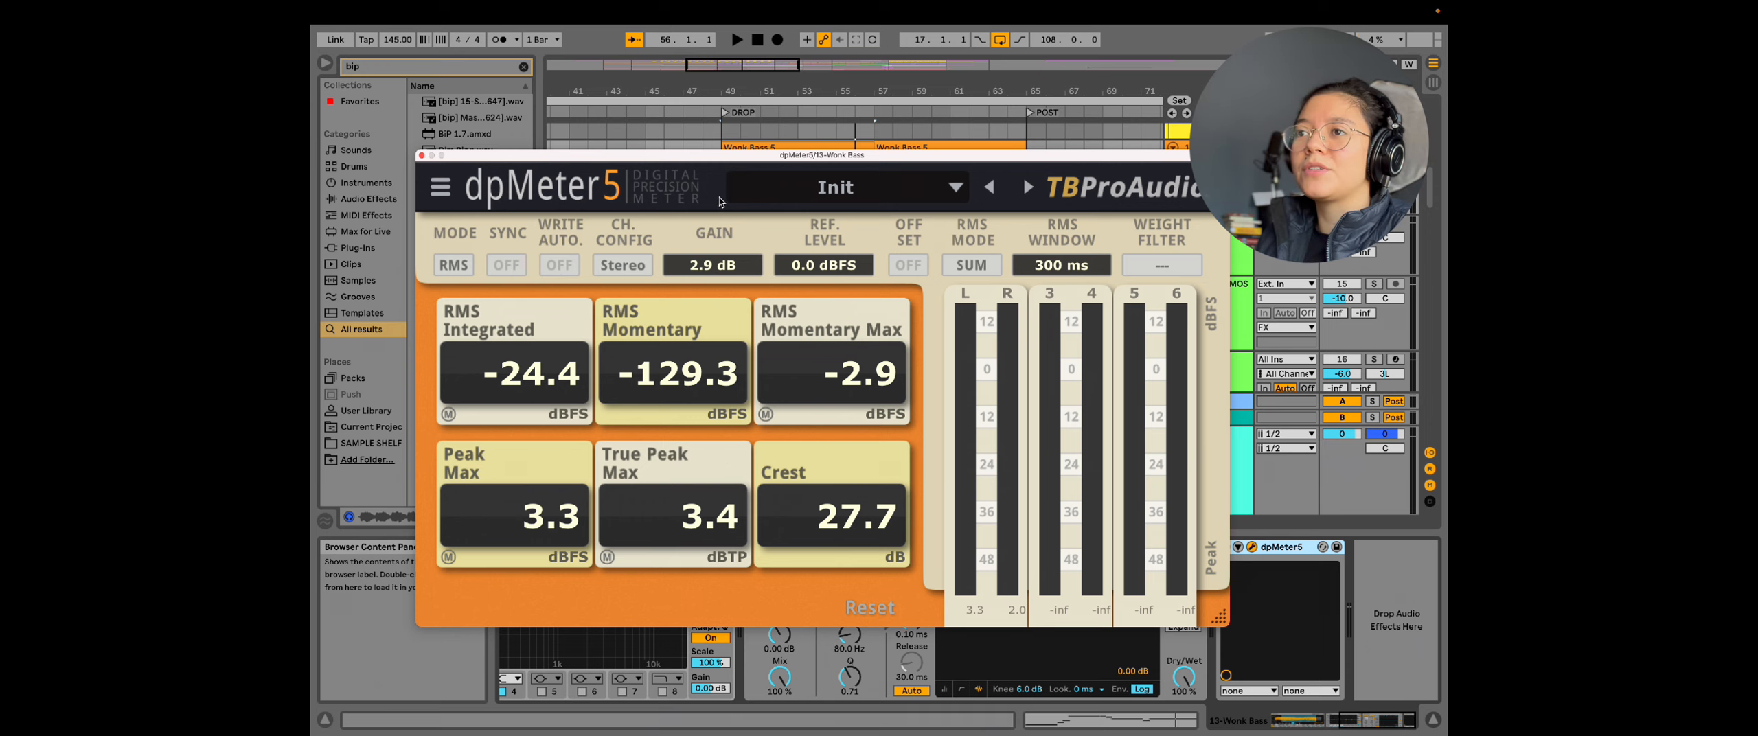
{"action": "left_click_drag", "start_coordinate": [712, 168], "coordinate": [725, 170]}
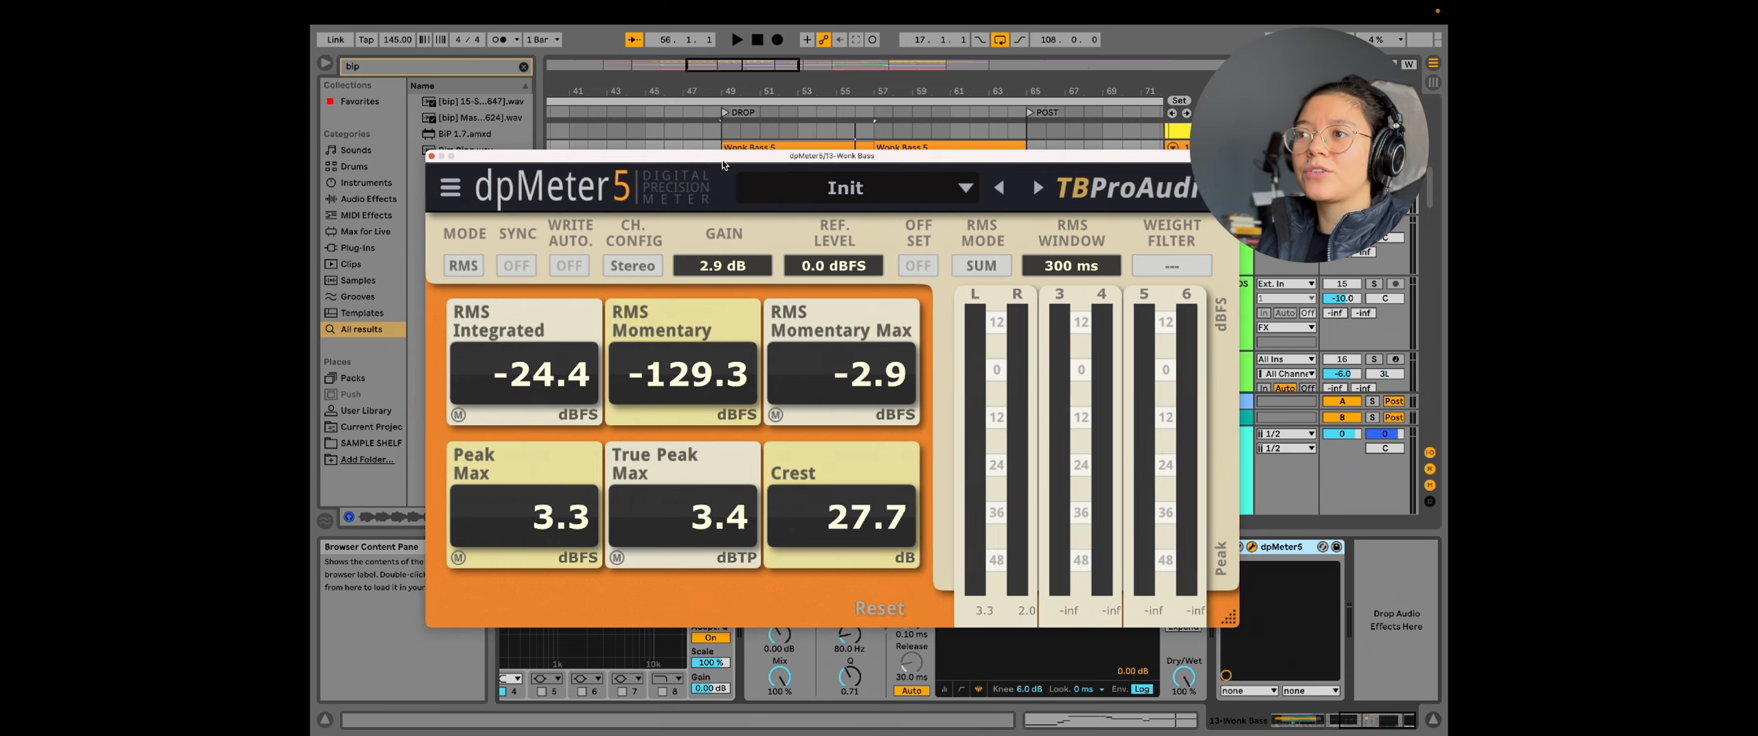
Step: Close the dpMeter5 window and place the insert marker at bar 49 in the arrangement
{"action": "left_click", "coordinate": [435, 156]}
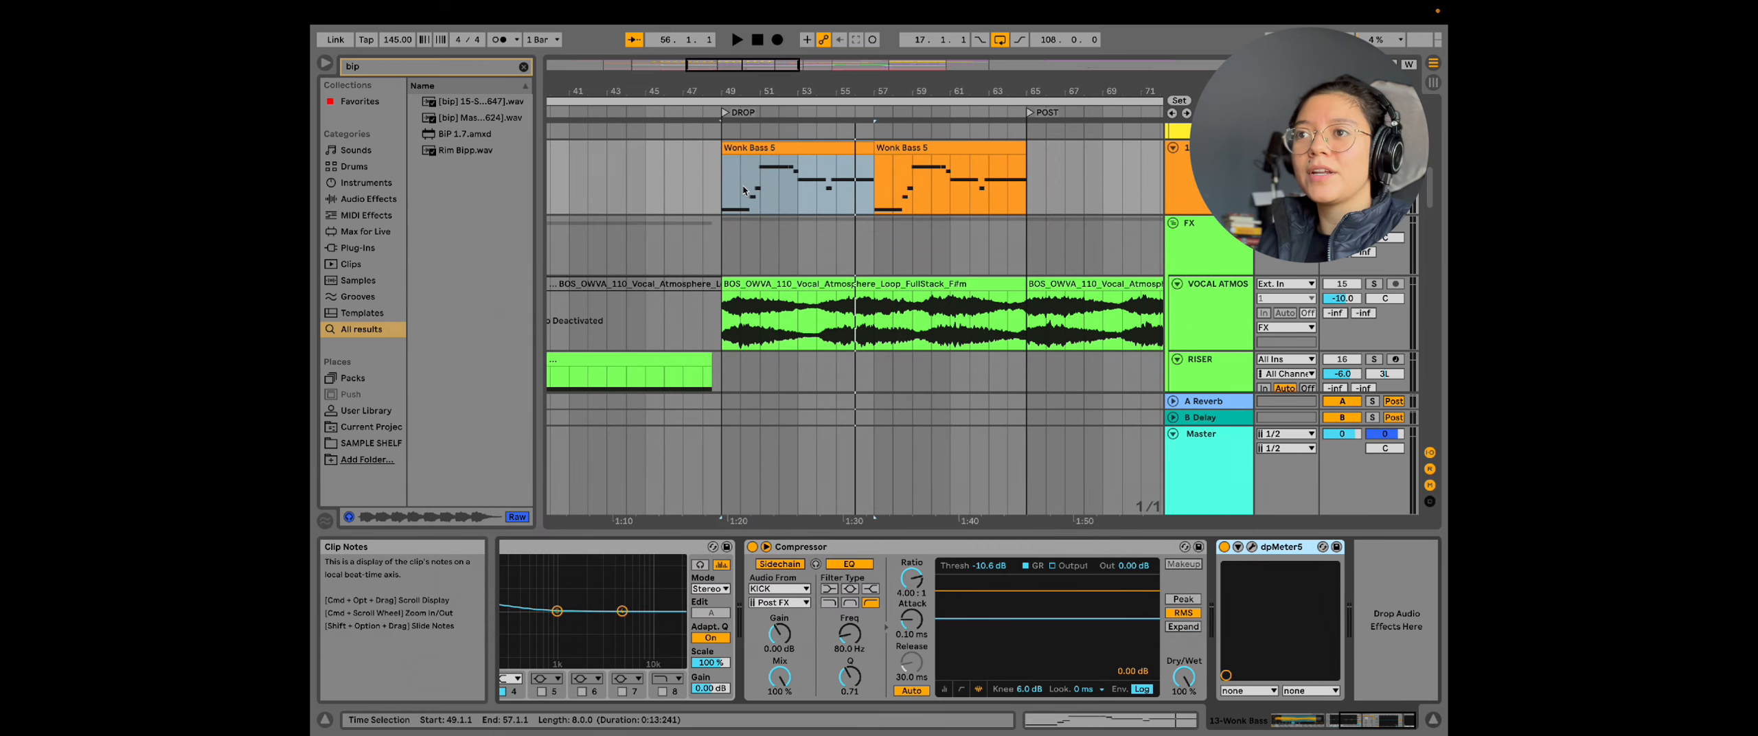
{"action": "left_click", "coordinate": [799, 175]}
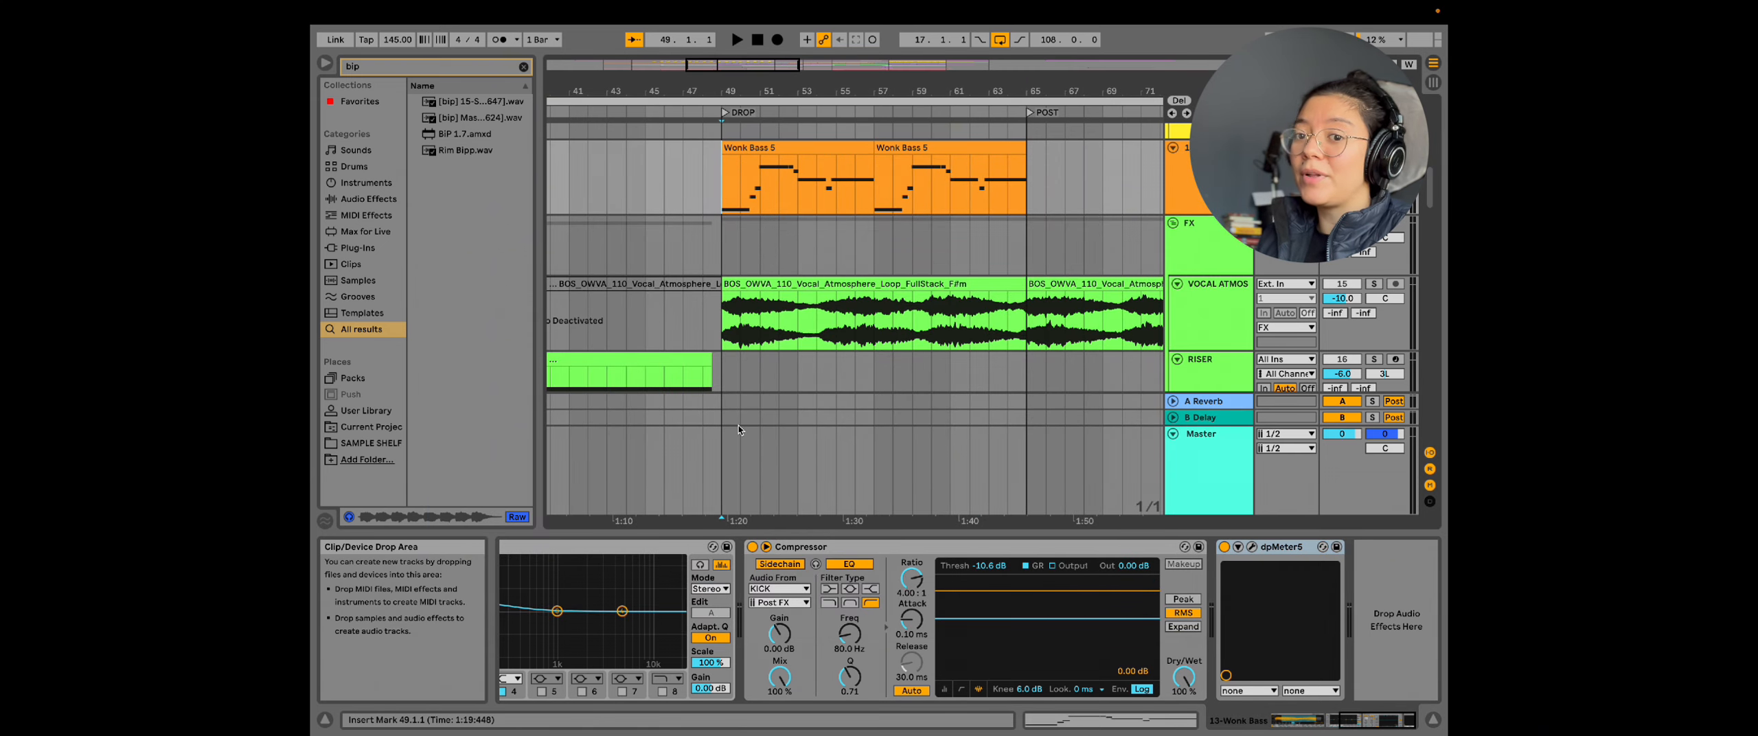
{"action": "scroll", "coordinate": [788, 447], "scroll_direction": "up", "scroll_amount": 2}
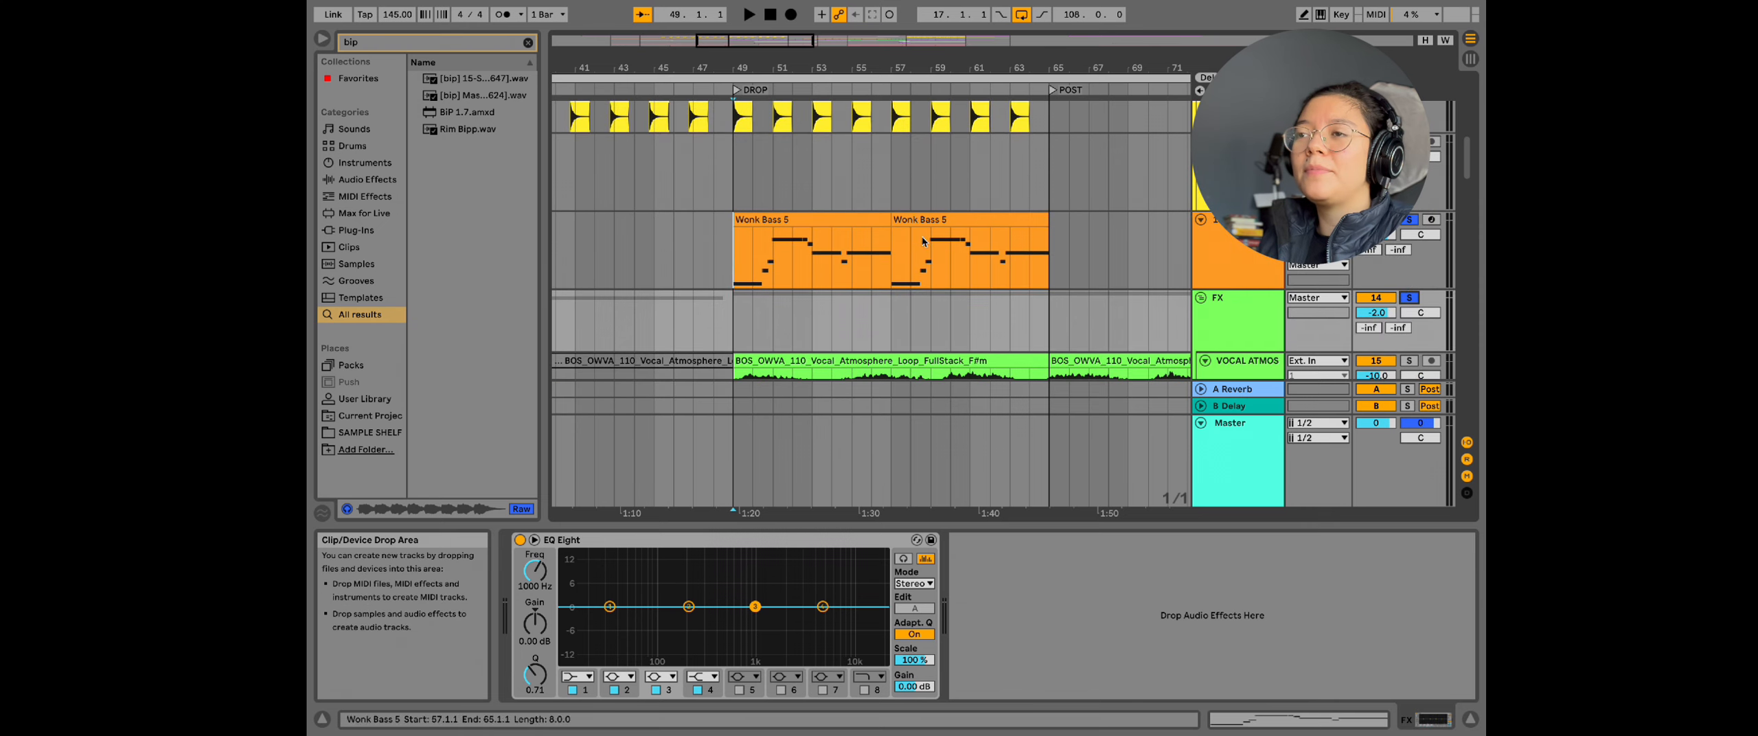
Step: Show the VOCAL ATMOS track's devices and play it from bar 49 with the FX group soloed
{"action": "key", "text": "minus"}
{"action": "key", "text": "minus"}
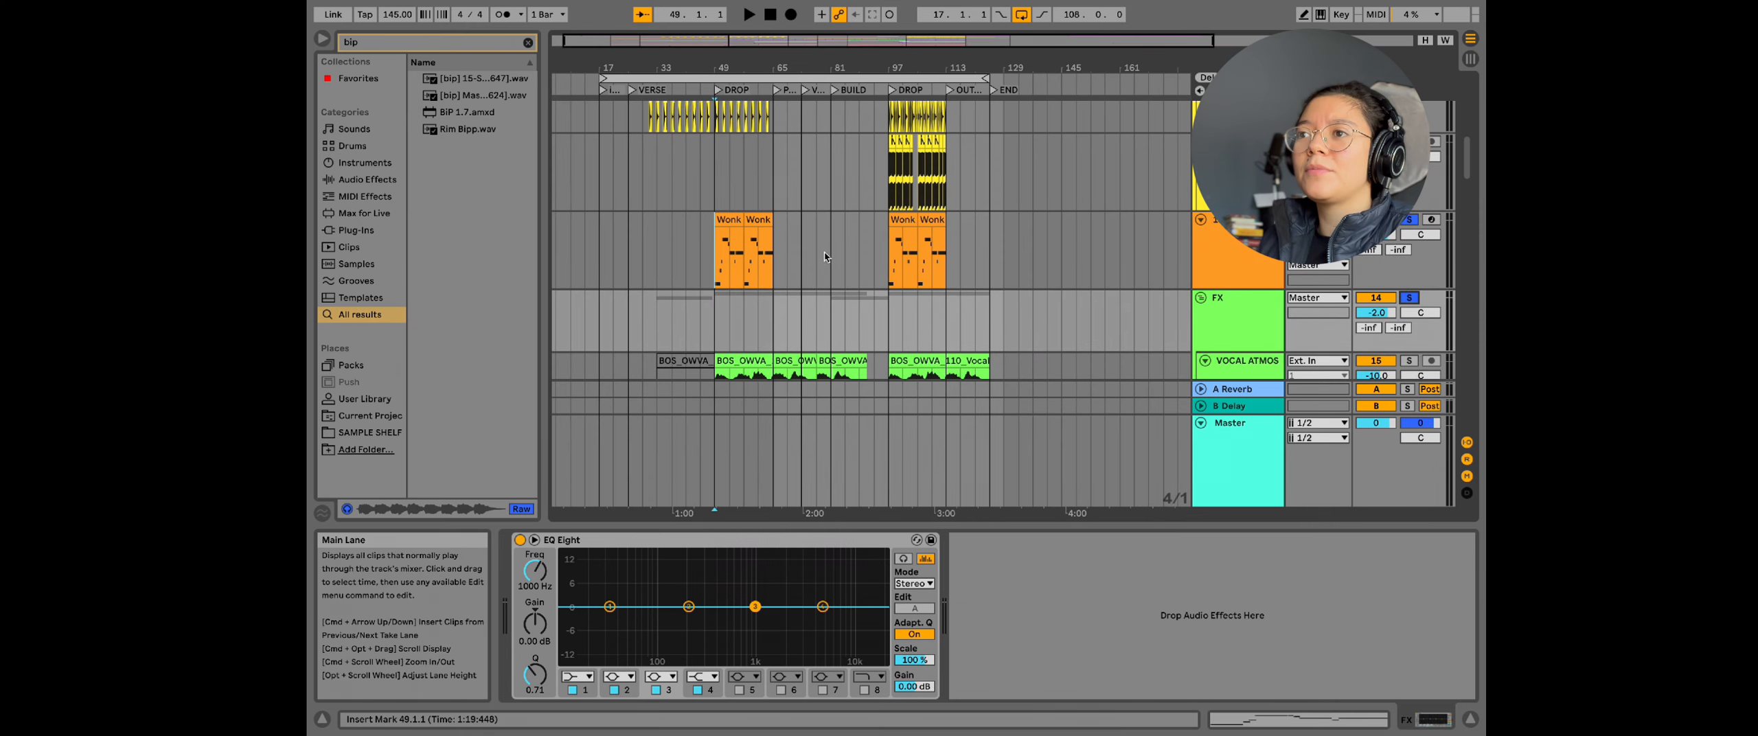
{"action": "scroll", "coordinate": [877, 205], "scroll_direction": "down", "scroll_amount": 5}
{"action": "scroll", "coordinate": [782, 206], "scroll_direction": "up", "scroll_amount": 8}
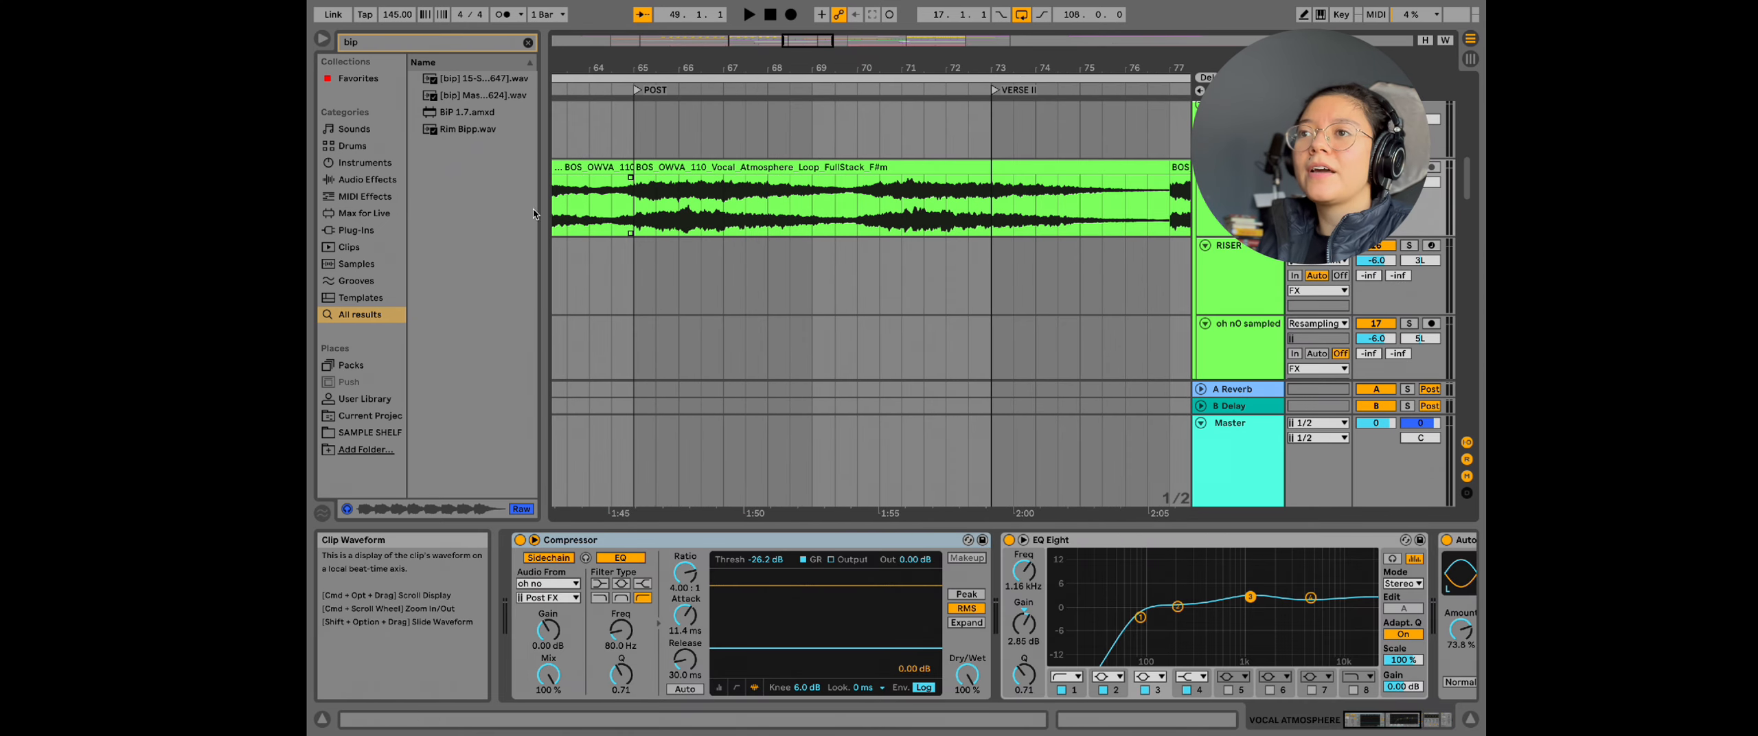
{"action": "scroll", "coordinate": [729, 232], "scroll_direction": "left", "scroll_amount": 2}
{"action": "scroll", "coordinate": [729, 232], "scroll_direction": "left", "scroll_amount": 4}
{"action": "scroll", "coordinate": [729, 232], "scroll_direction": "up", "scroll_amount": 2}
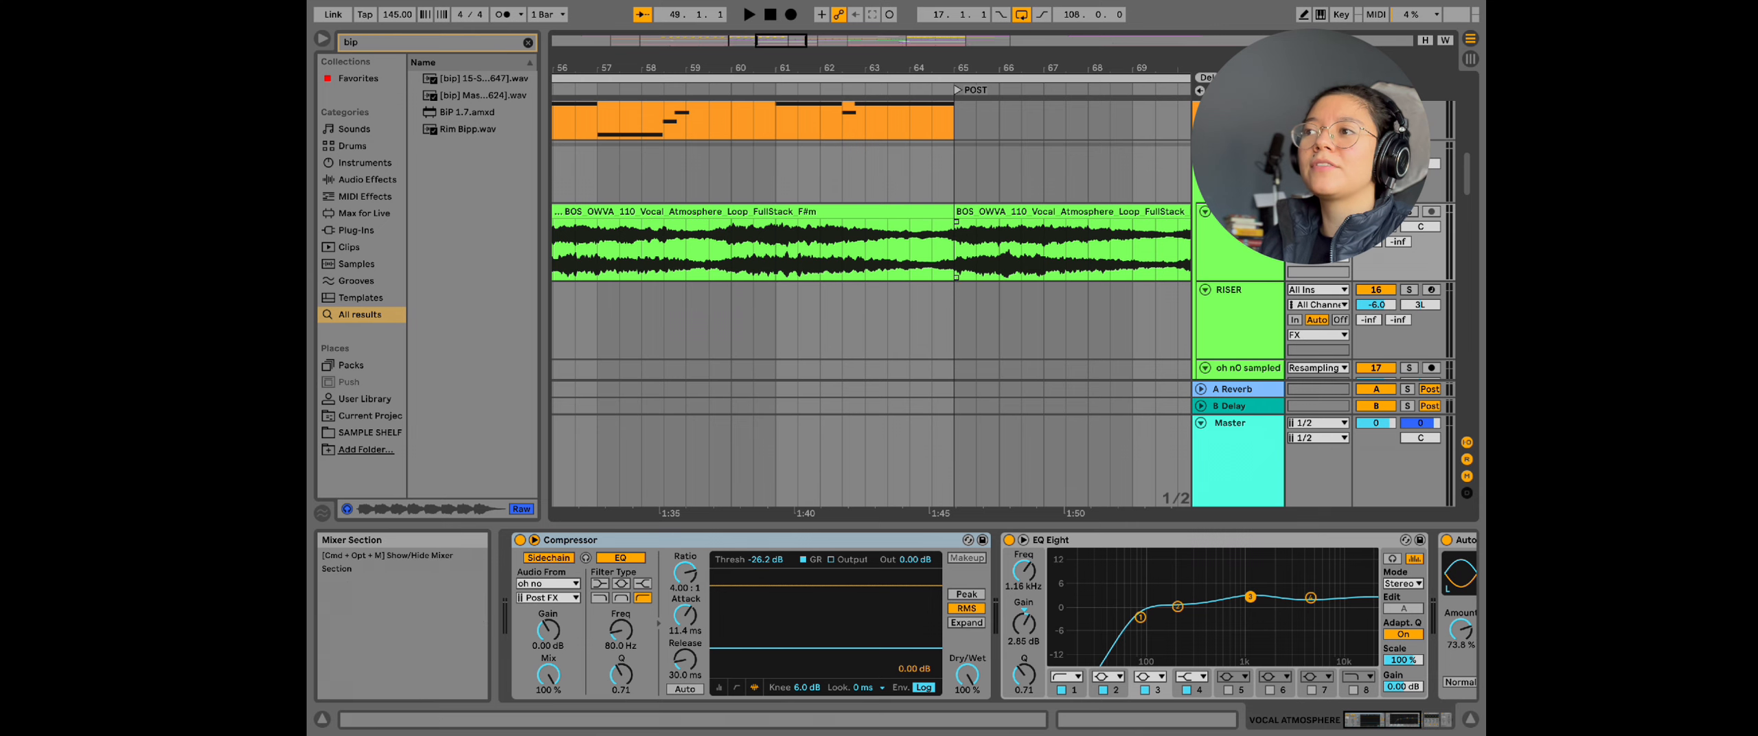
{"action": "key", "text": "space"}
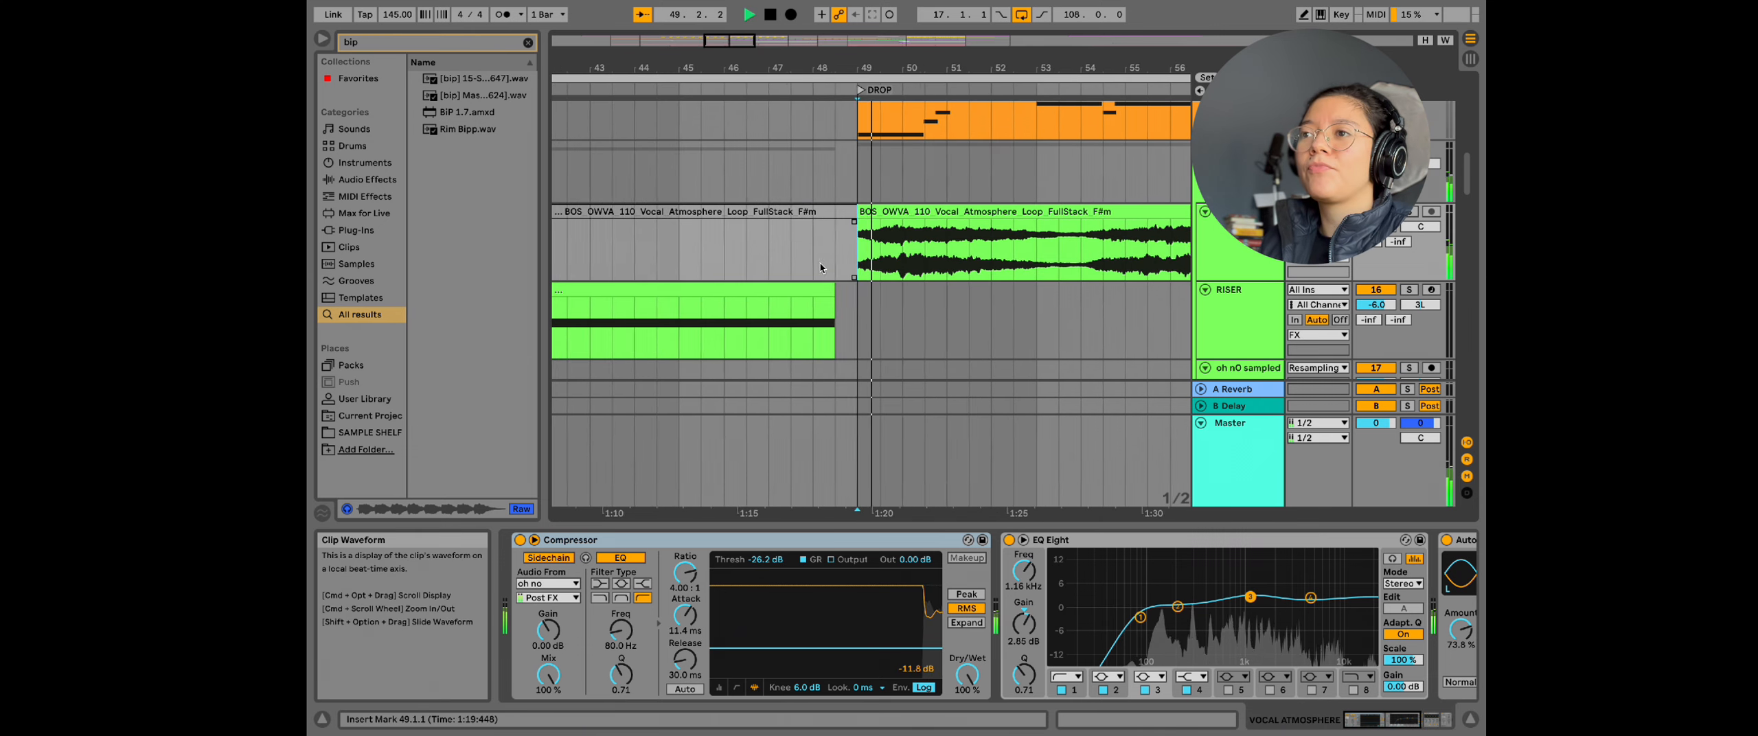
Step: Follow the Wonk Bass and vocal atmosphere clips through the drop during playback, then stop it
{"action": "scroll", "coordinate": [754, 303], "scroll_direction": "right", "scroll_amount": 1}
{"action": "scroll", "coordinate": [698, 360], "scroll_direction": "up", "scroll_amount": 3}
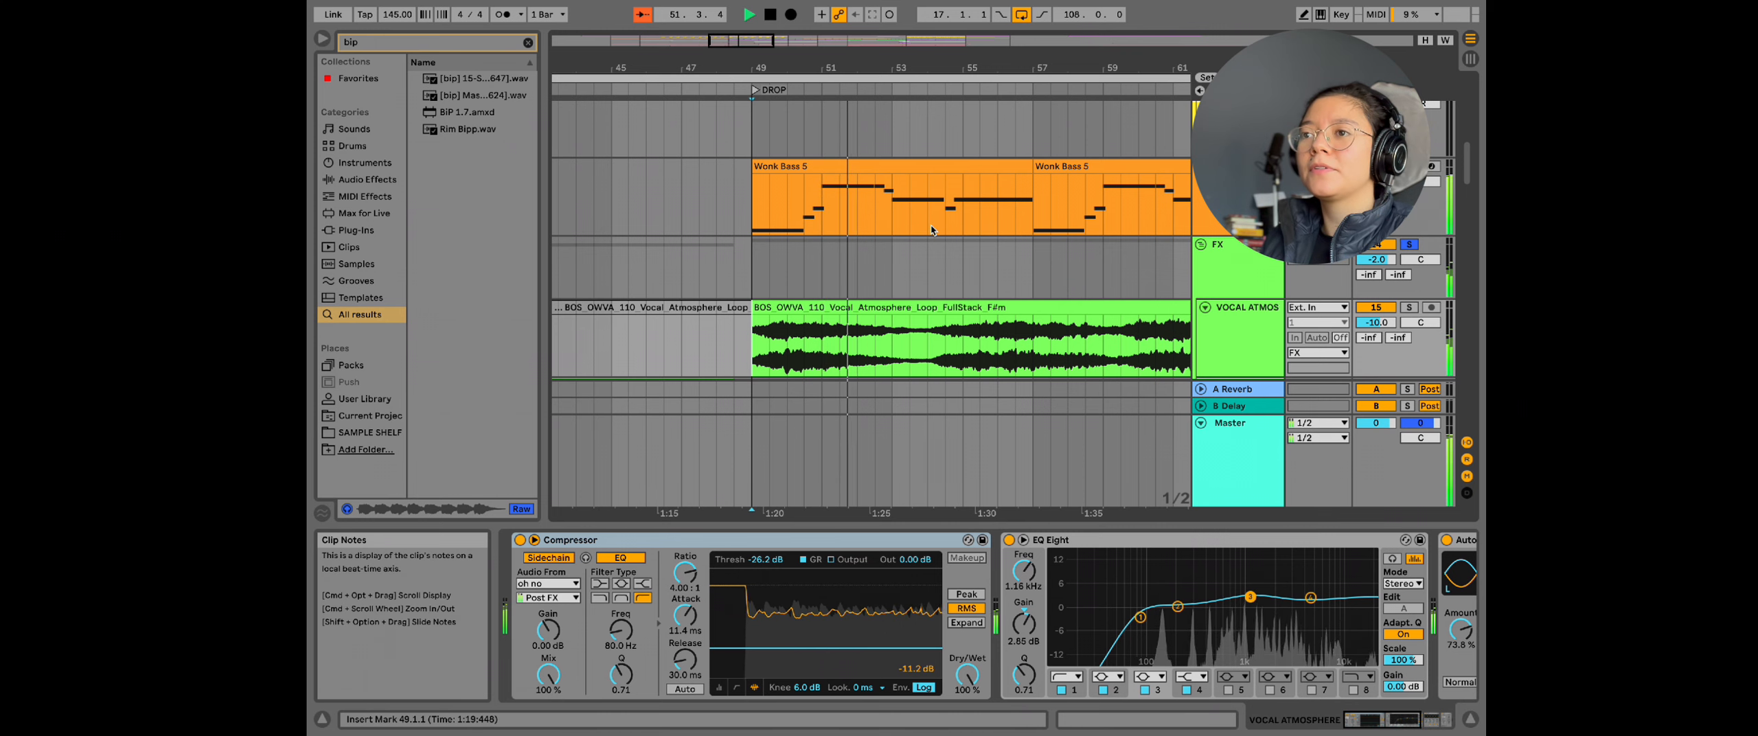
{"action": "scroll", "coordinate": [820, 282], "scroll_direction": "down", "scroll_amount": 1}
{"action": "scroll", "coordinate": [821, 283], "scroll_direction": "down", "scroll_amount": 1}
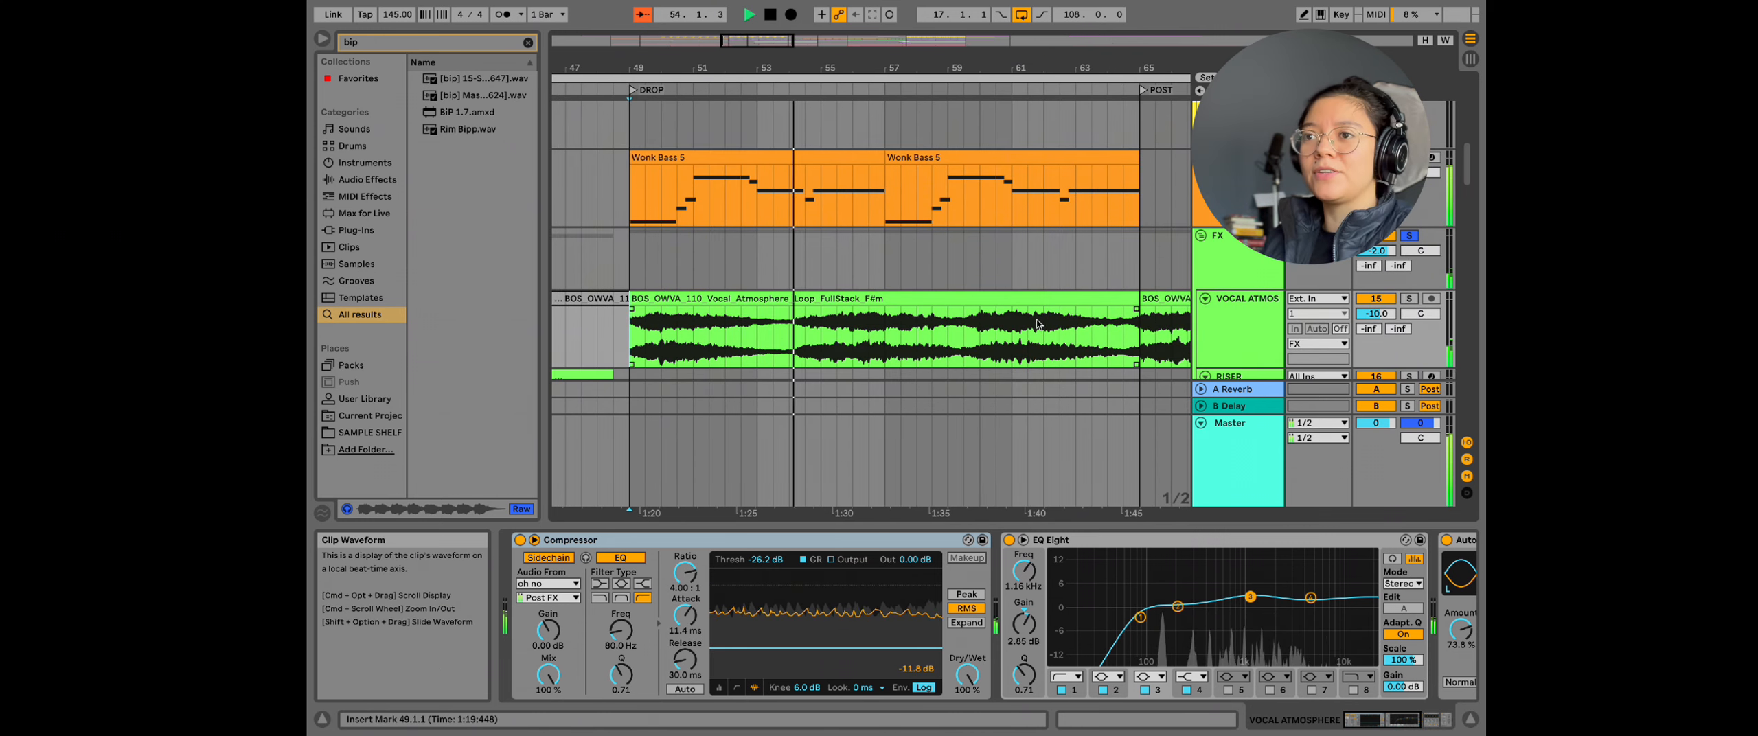
{"action": "scroll", "coordinate": [1049, 305], "scroll_direction": "right", "scroll_amount": 3}
{"action": "scroll", "coordinate": [1049, 304], "scroll_direction": "left", "scroll_amount": 2}
{"action": "scroll", "coordinate": [1050, 304], "scroll_direction": "left", "scroll_amount": 1}
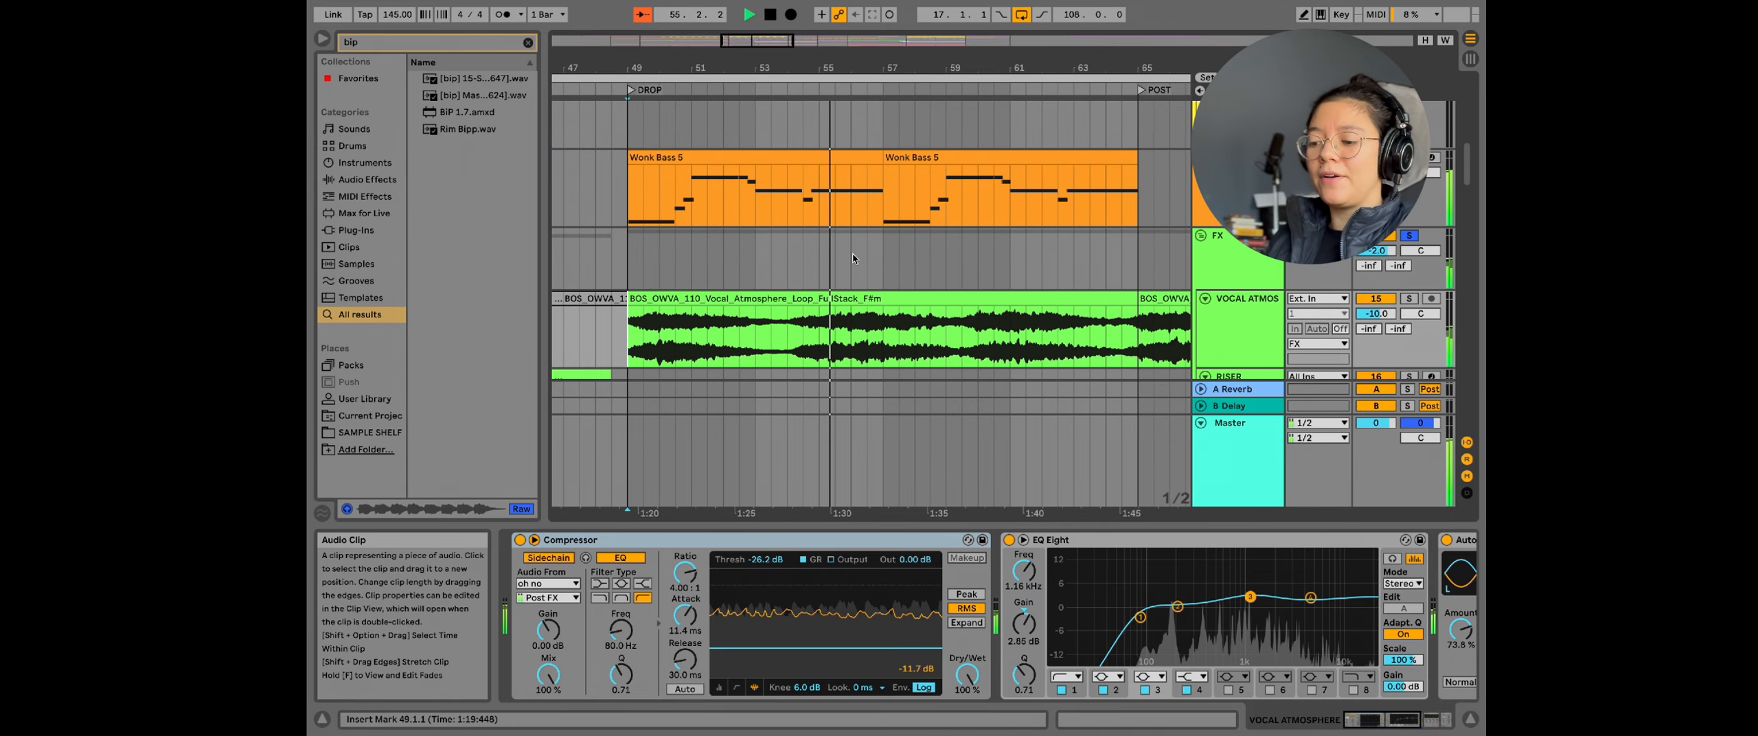
{"action": "scroll", "coordinate": [909, 278], "scroll_direction": "down", "scroll_amount": 1}
{"action": "scroll", "coordinate": [913, 281], "scroll_direction": "down", "scroll_amount": 1}
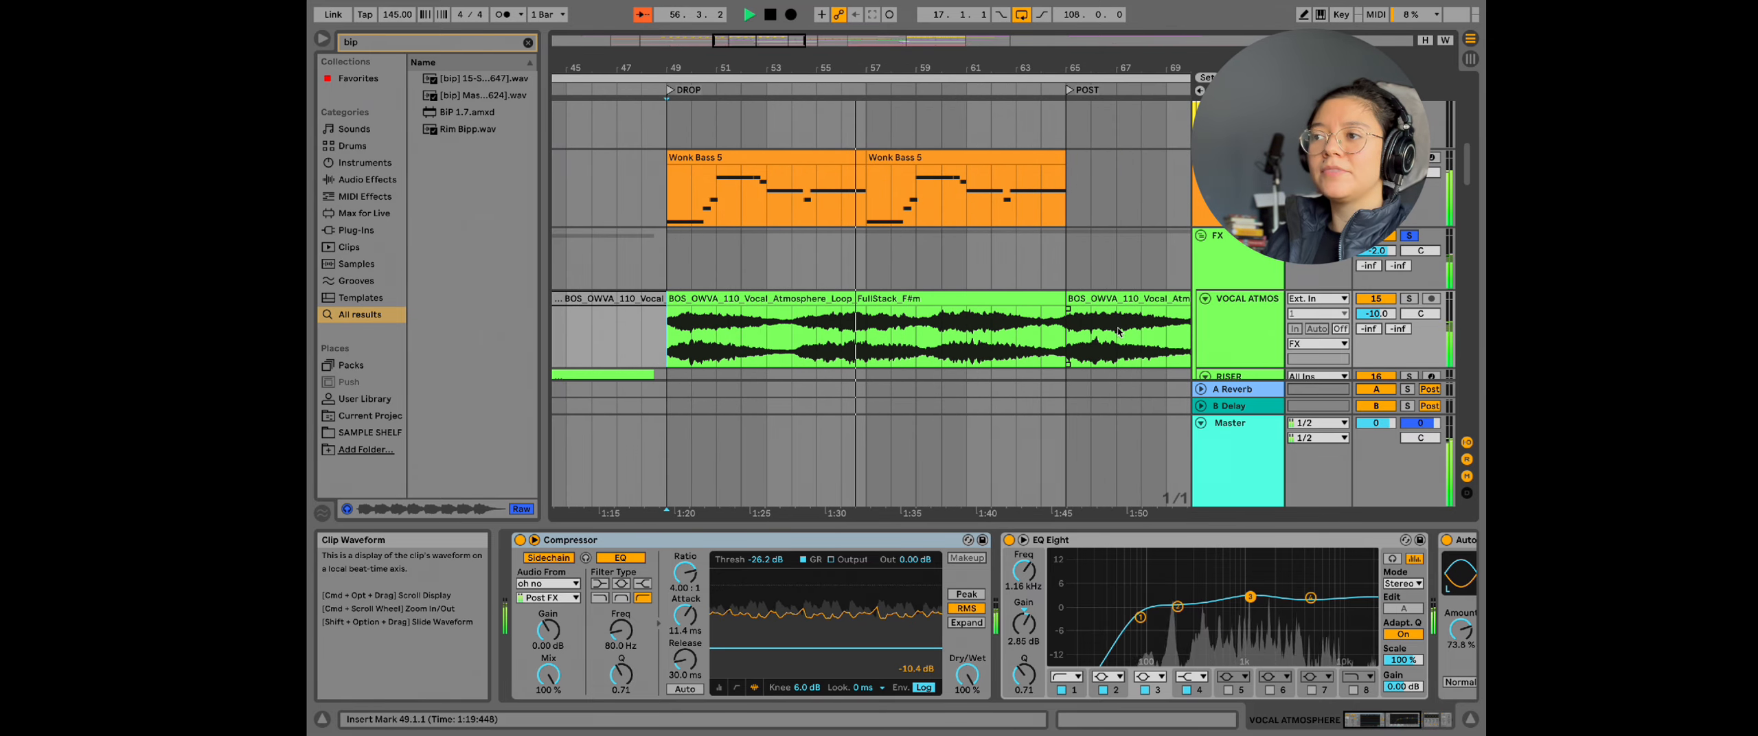
{"action": "key", "text": "space"}
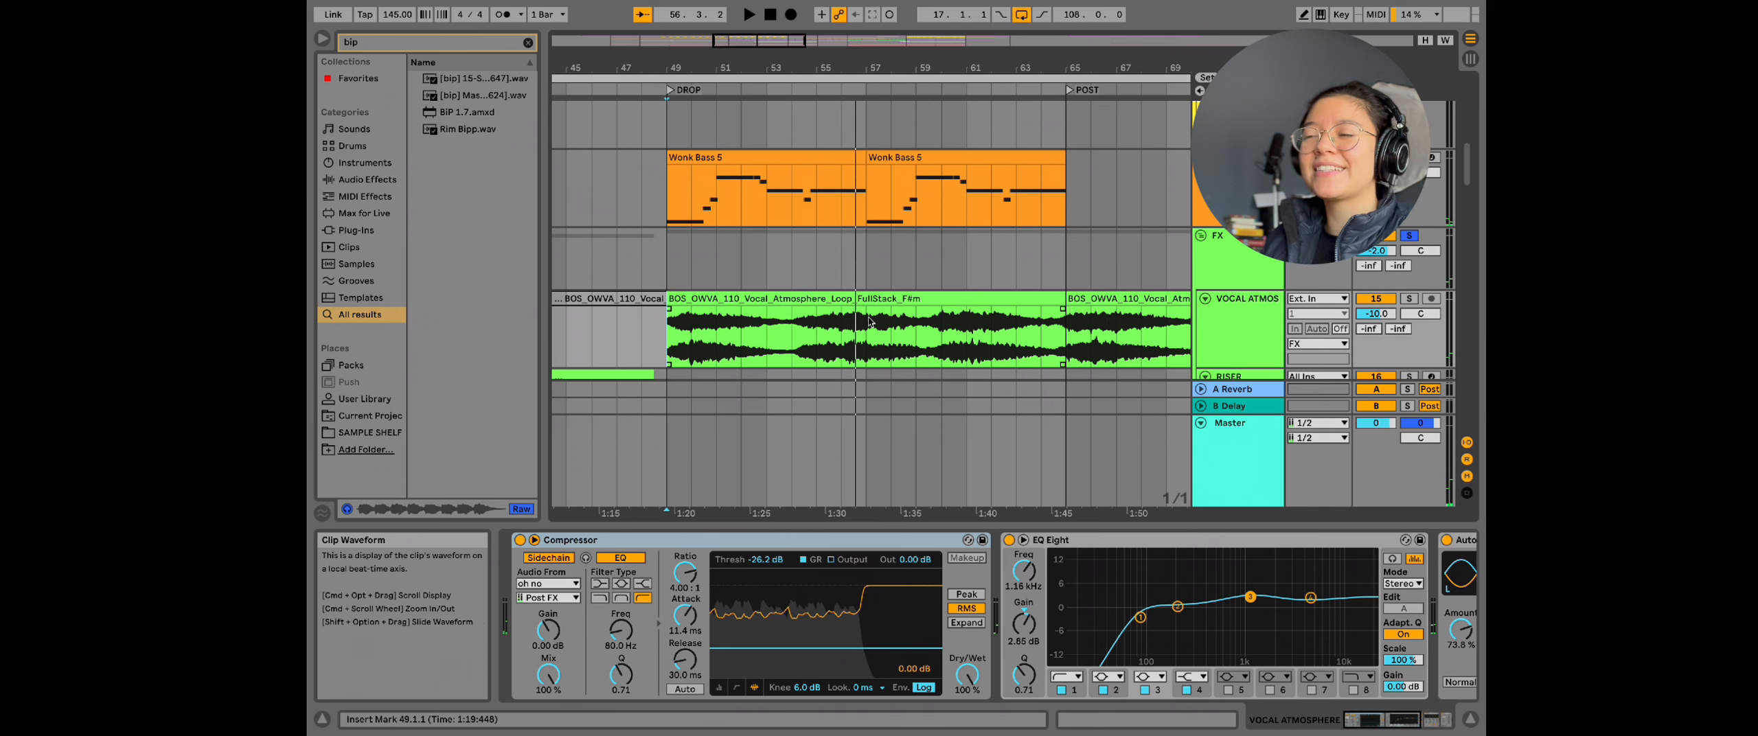
Step: Solo the RISER track and play its clip from bar 33
{"action": "scroll", "coordinate": [869, 322], "scroll_direction": "down", "scroll_amount": 2}
{"action": "scroll", "coordinate": [783, 295], "scroll_direction": "down", "scroll_amount": 2}
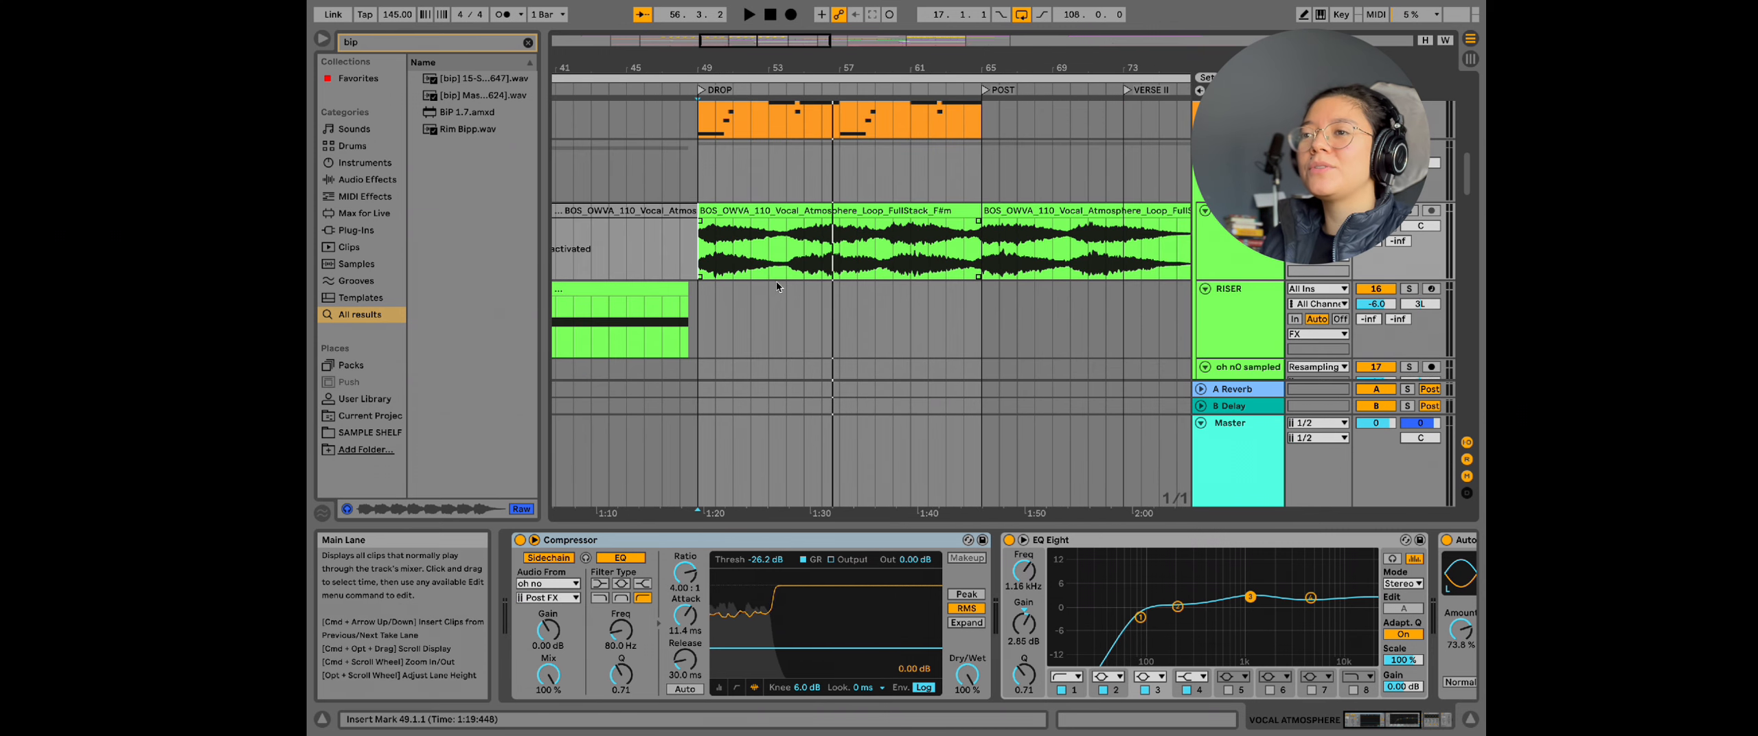
{"action": "scroll", "coordinate": [804, 278], "scroll_direction": "left", "scroll_amount": 4}
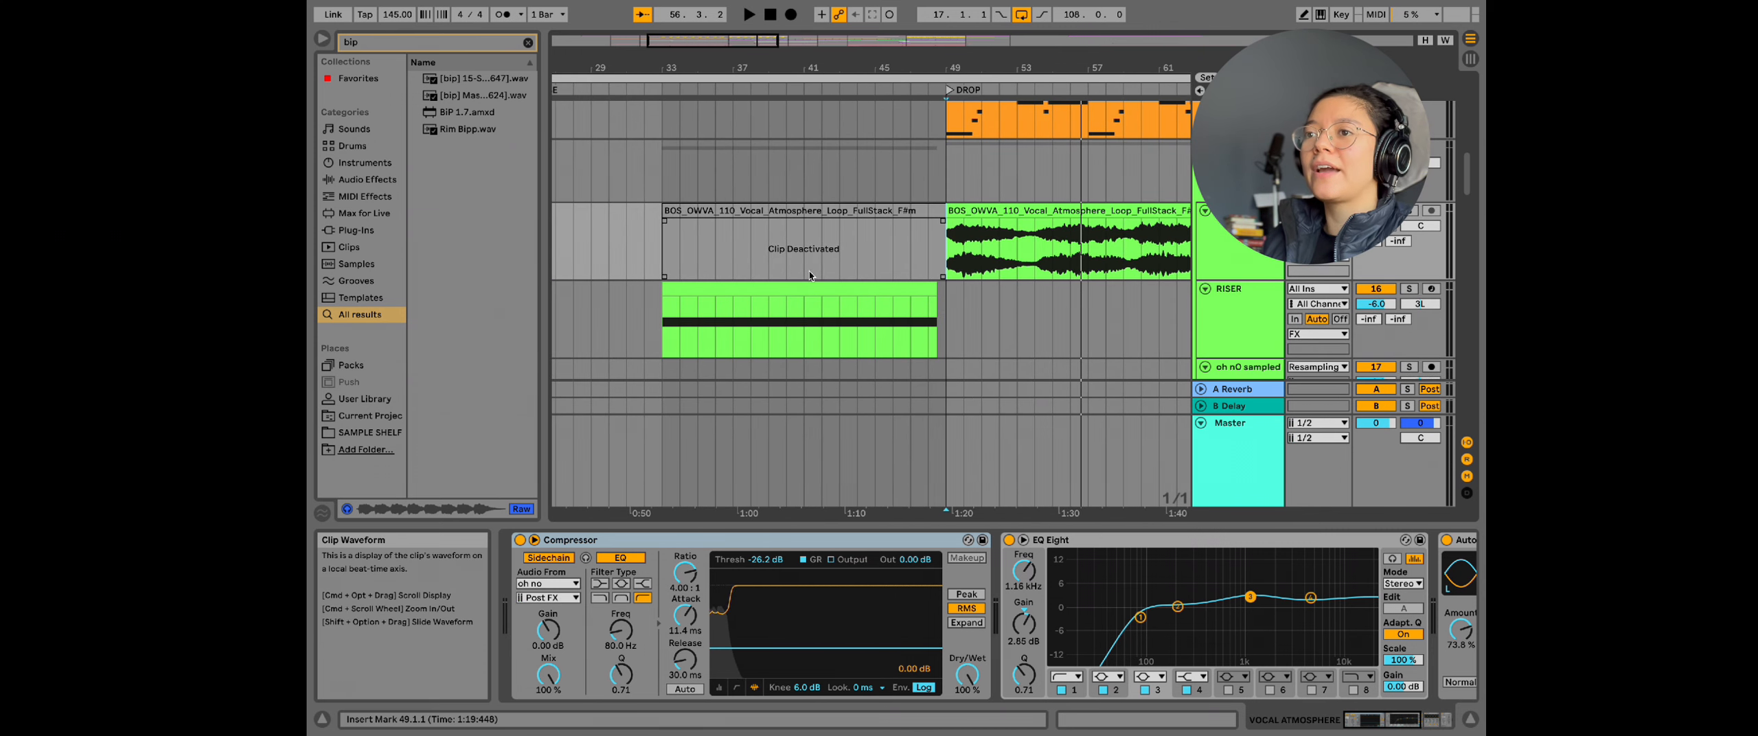
{"action": "left_click", "coordinate": [662, 333]}
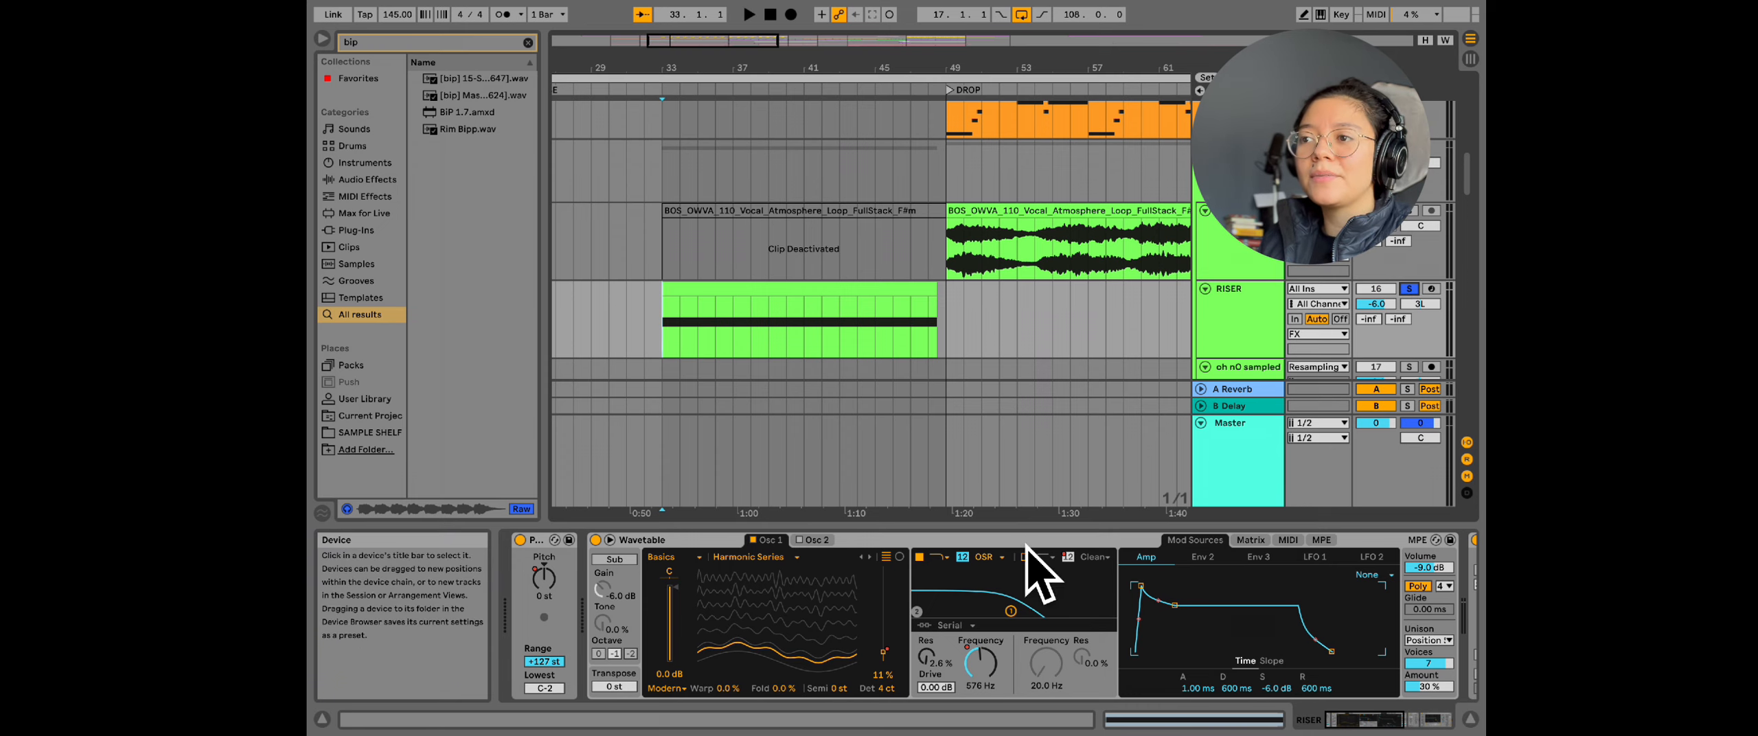
{"action": "key", "text": "space"}
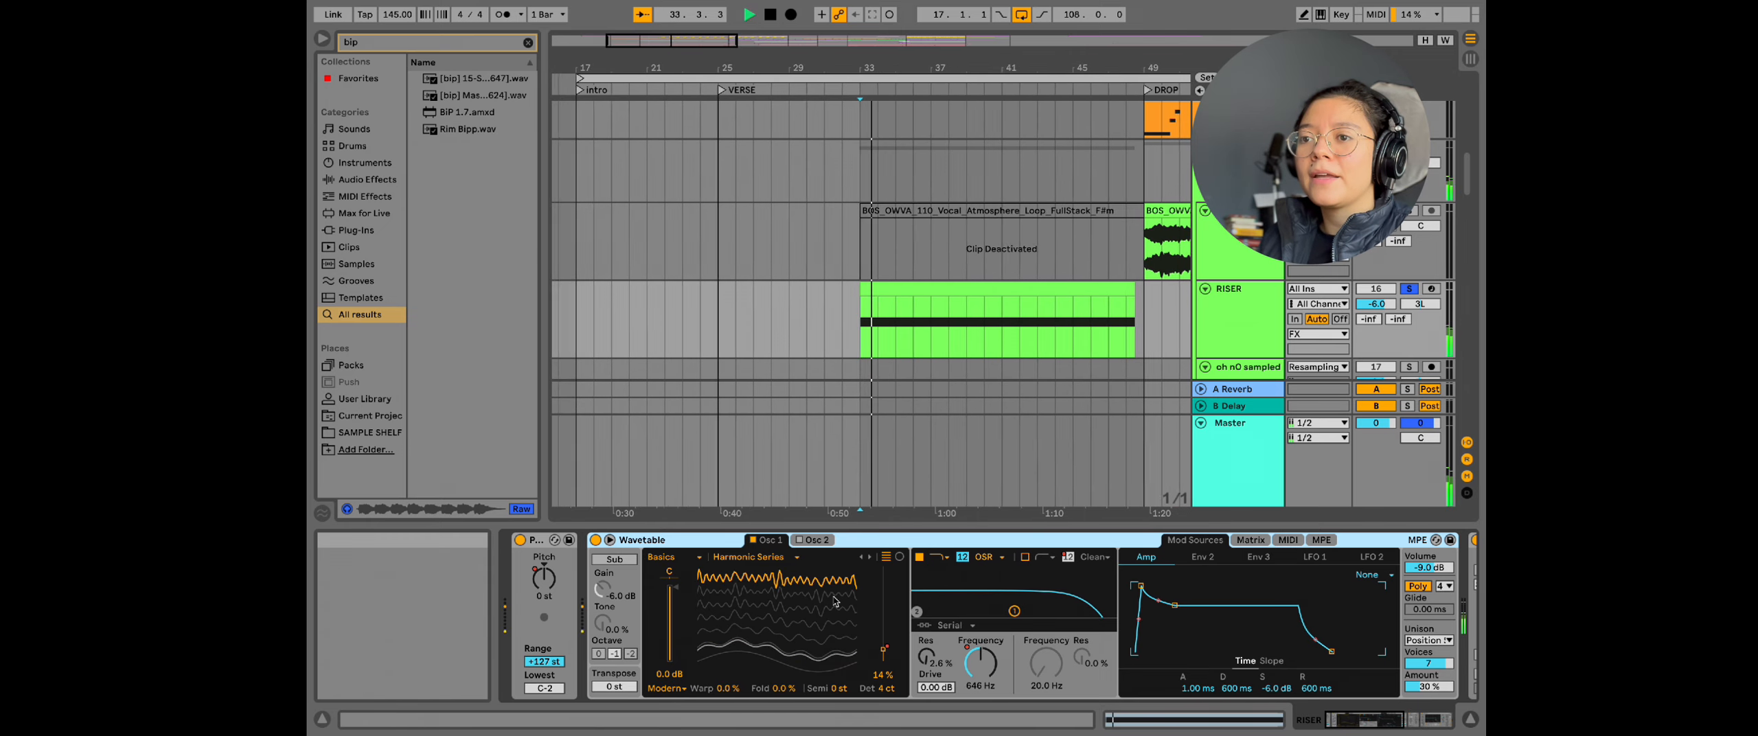
Step: Look through the RISER track's device chain from Wavetable to Auto Filter and back to Pitch, and stop playback
{"action": "scroll", "coordinate": [834, 601], "scroll_direction": "right", "scroll_amount": 10}
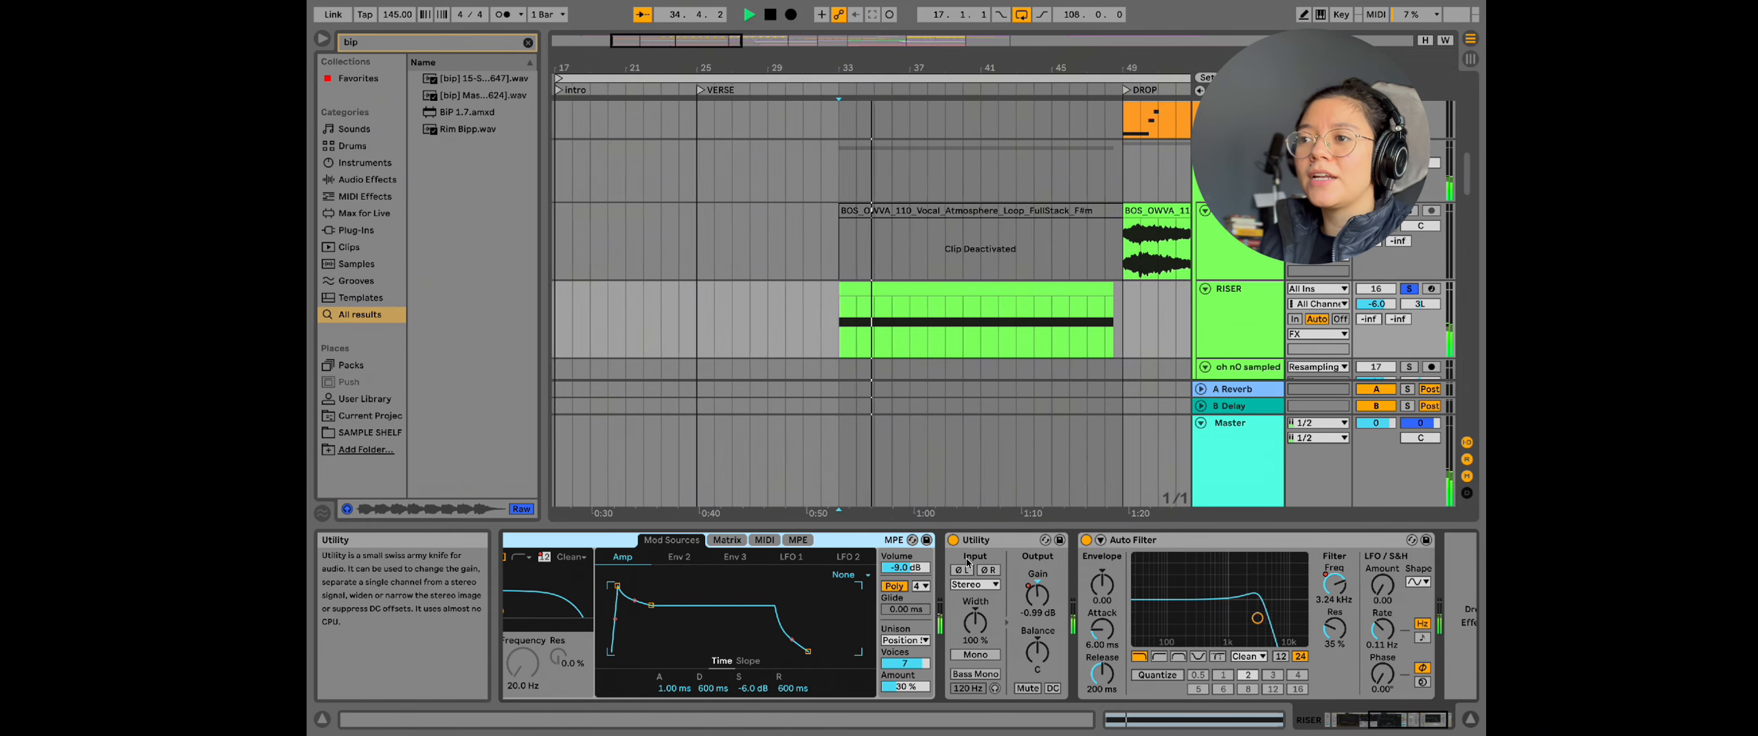
{"action": "scroll", "coordinate": [967, 561], "scroll_direction": "left", "scroll_amount": 10}
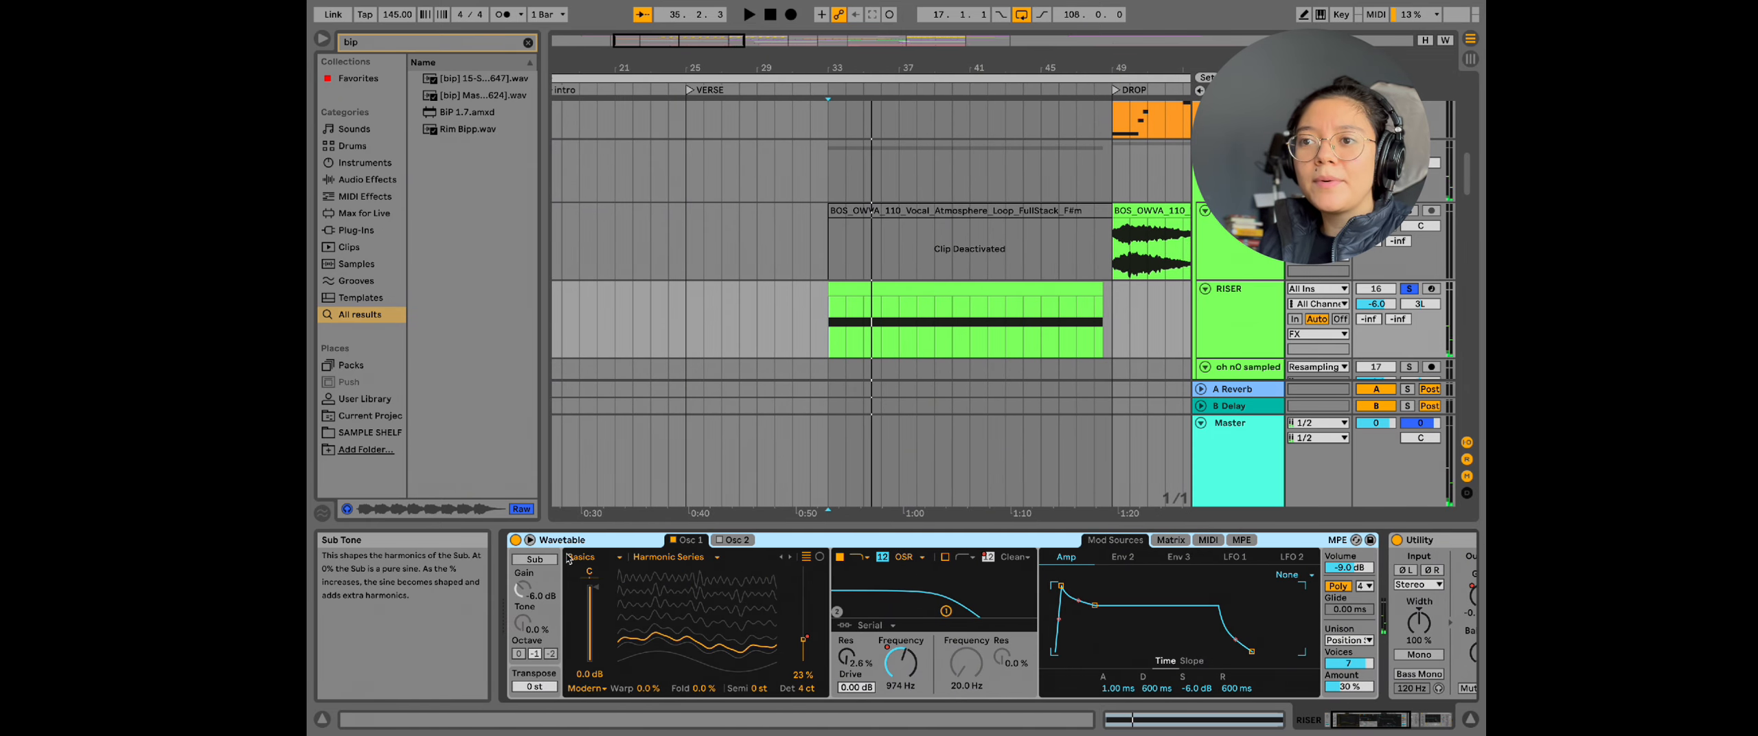
{"action": "scroll", "coordinate": [578, 543], "scroll_direction": "left", "scroll_amount": 3}
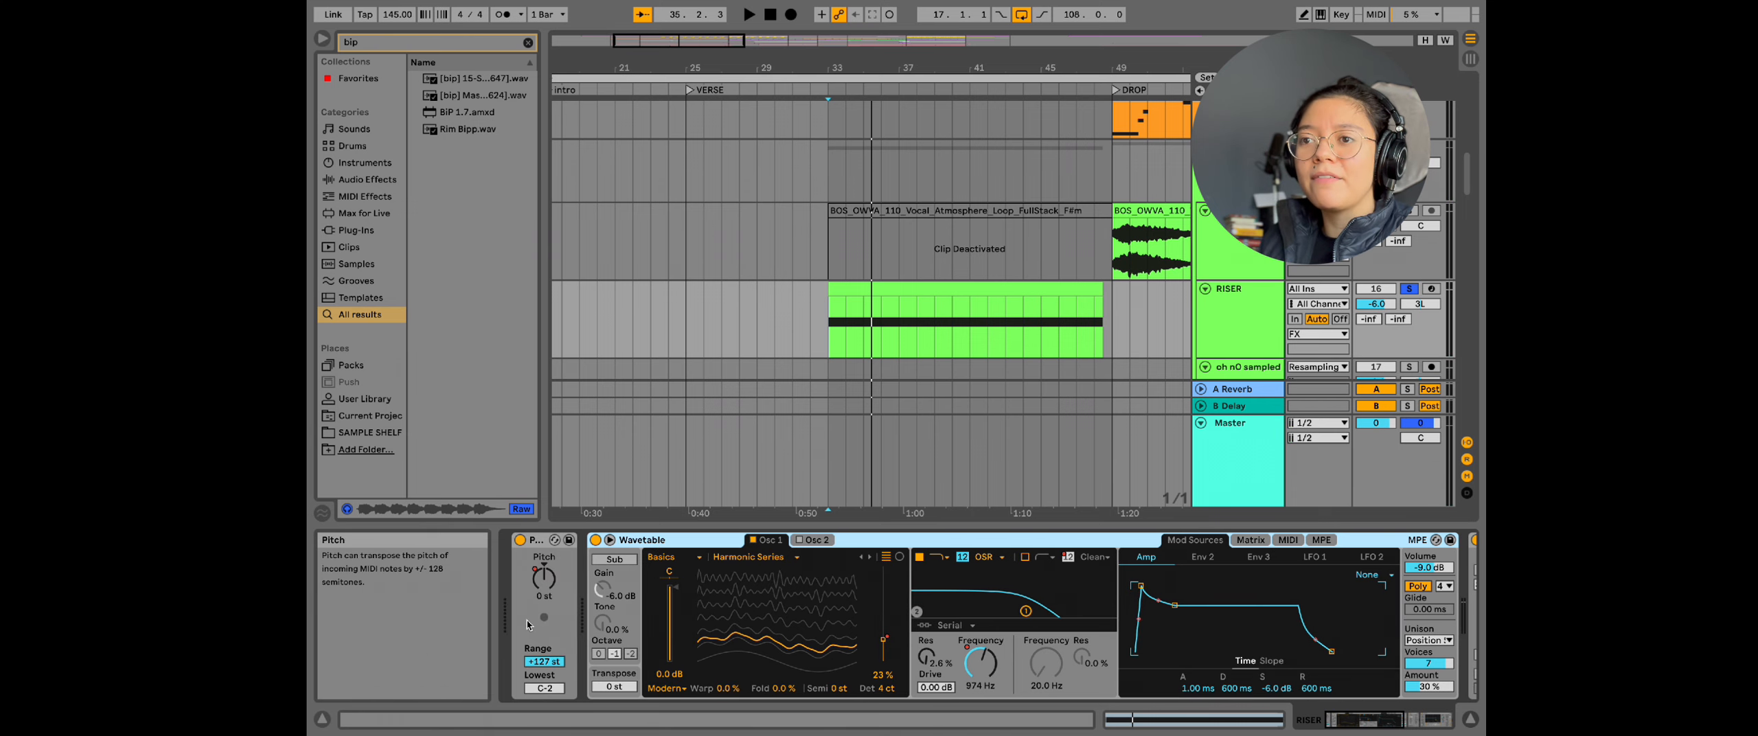
Step: Show the automation of the Pitch device's pitch on the RISER track while playing from bar 33
{"action": "left_click", "coordinate": [539, 542]}
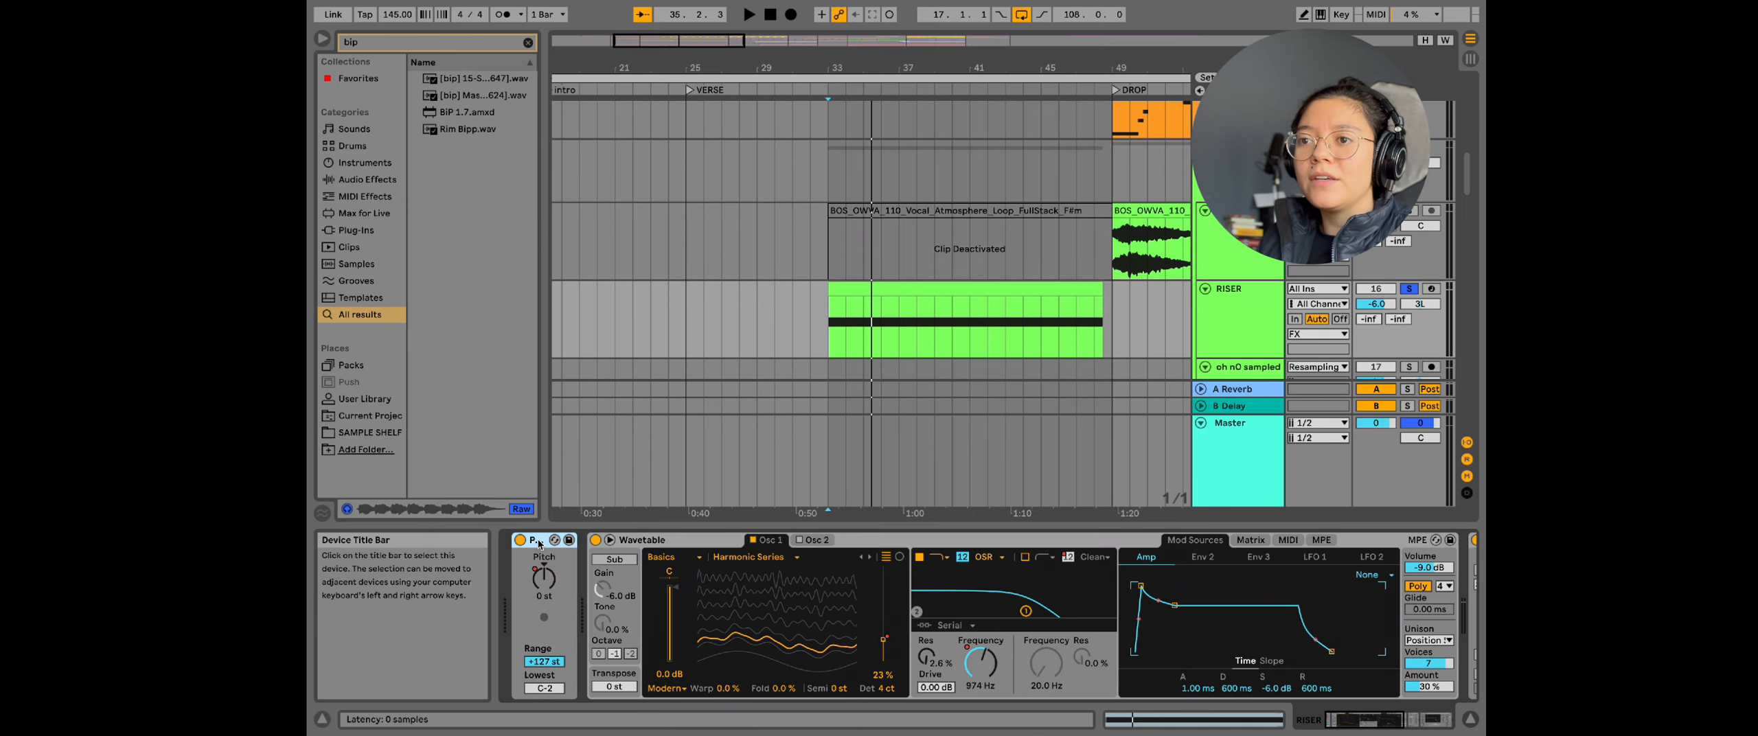
{"action": "right_click", "coordinate": [544, 585]}
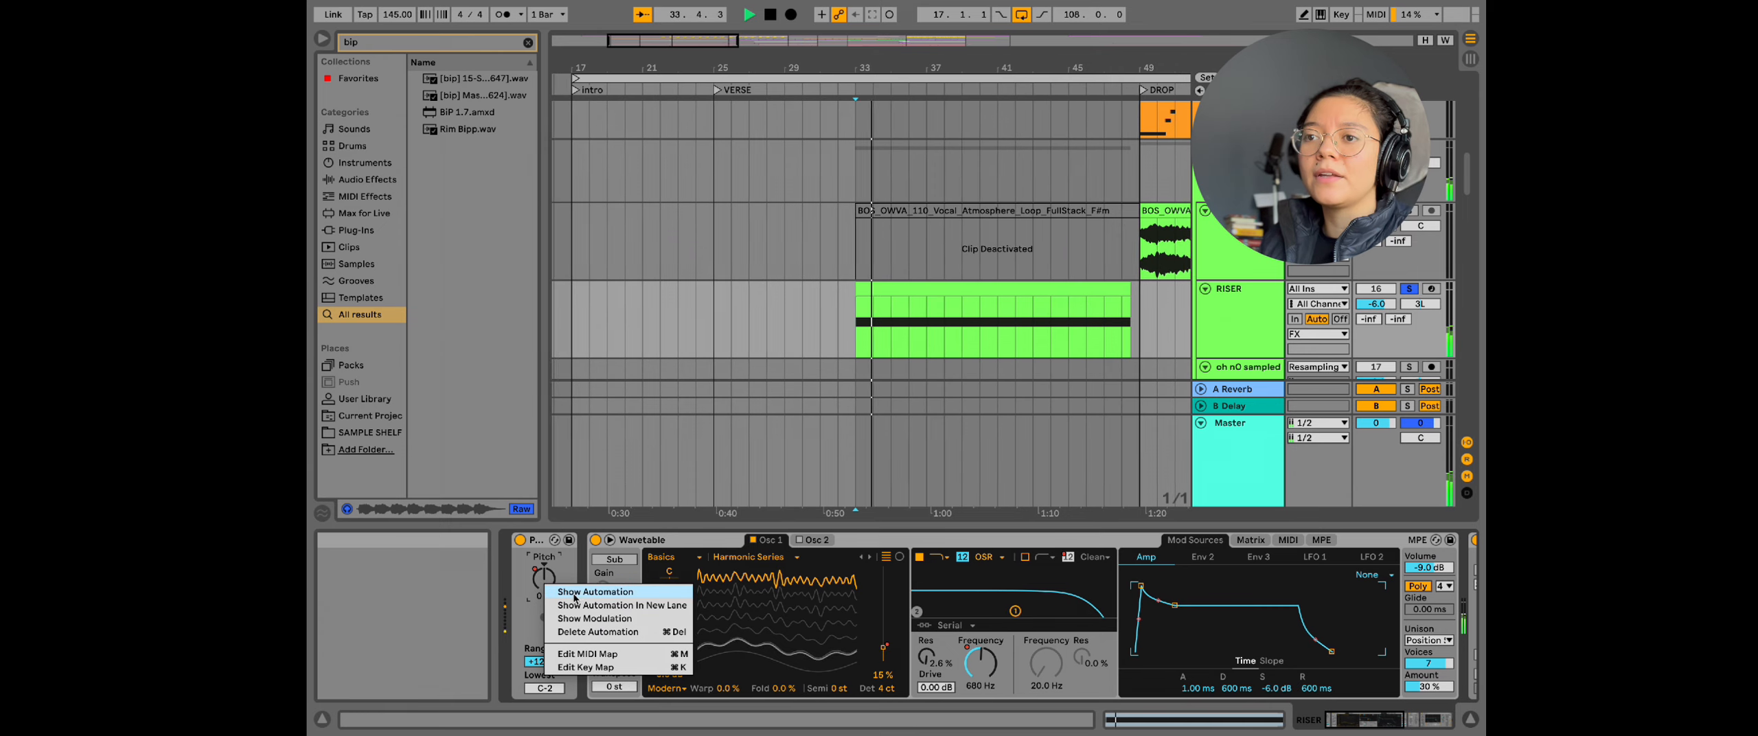
{"action": "left_click", "coordinate": [574, 596]}
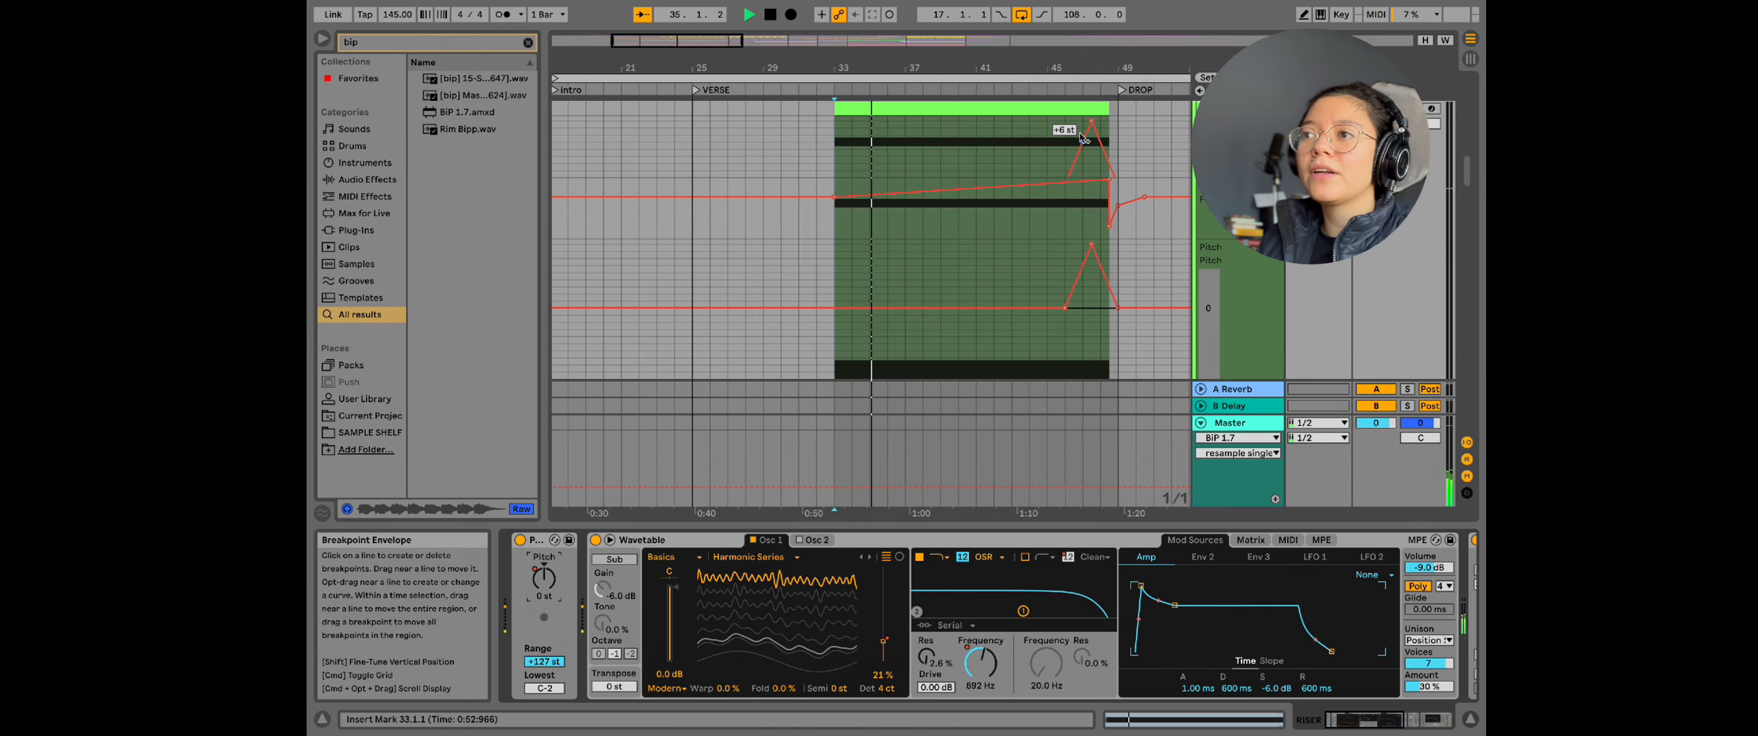
Step: Place the insert marker at bar 46 and play the riser's pitch automation up to the drop, stopping afterward
{"action": "left_click", "coordinate": [1042, 131]}
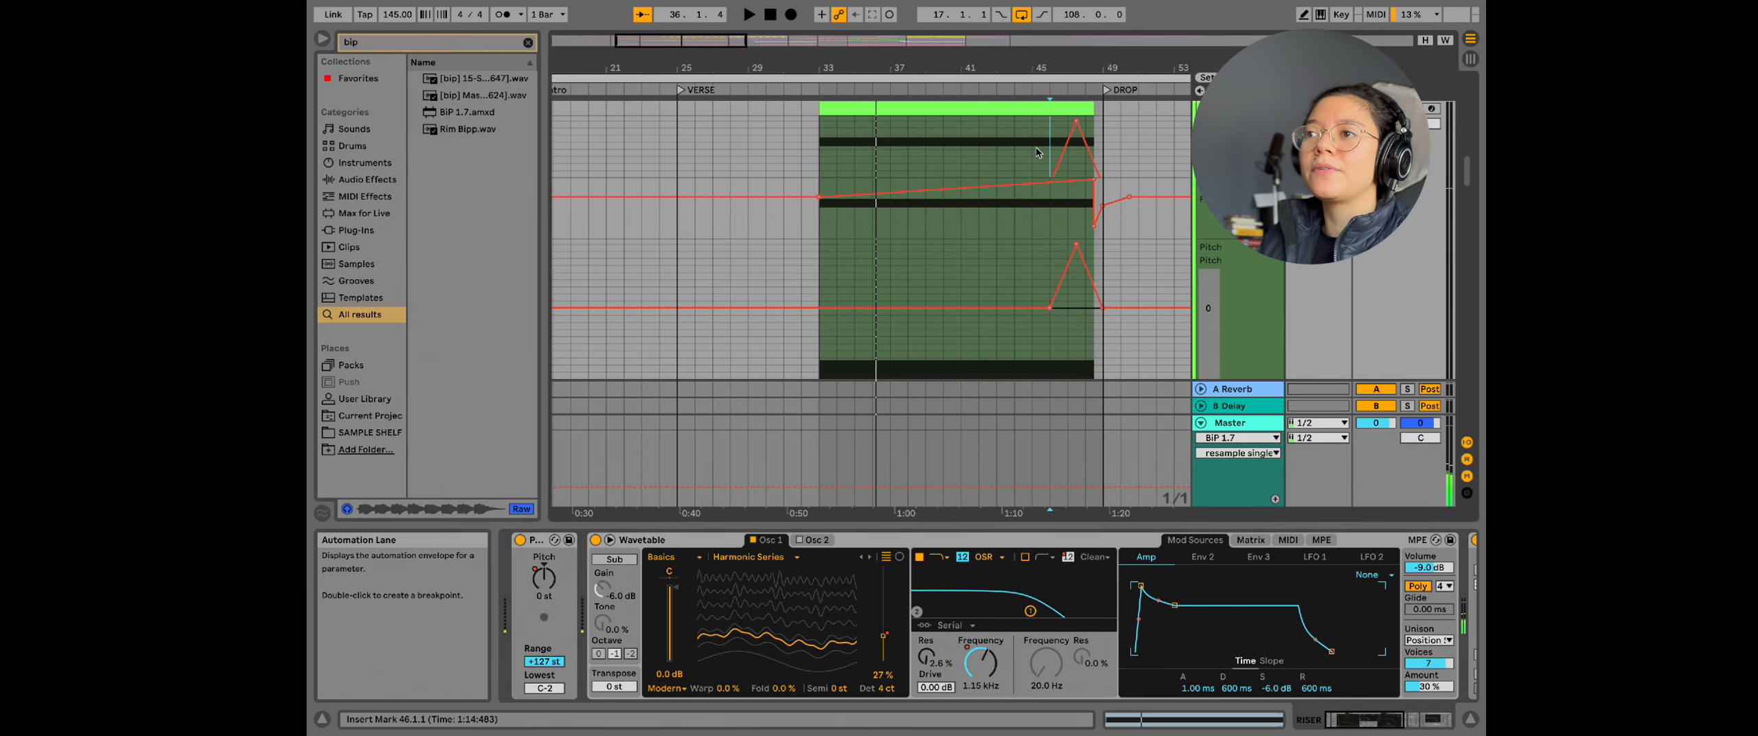
{"action": "key", "text": "space"}
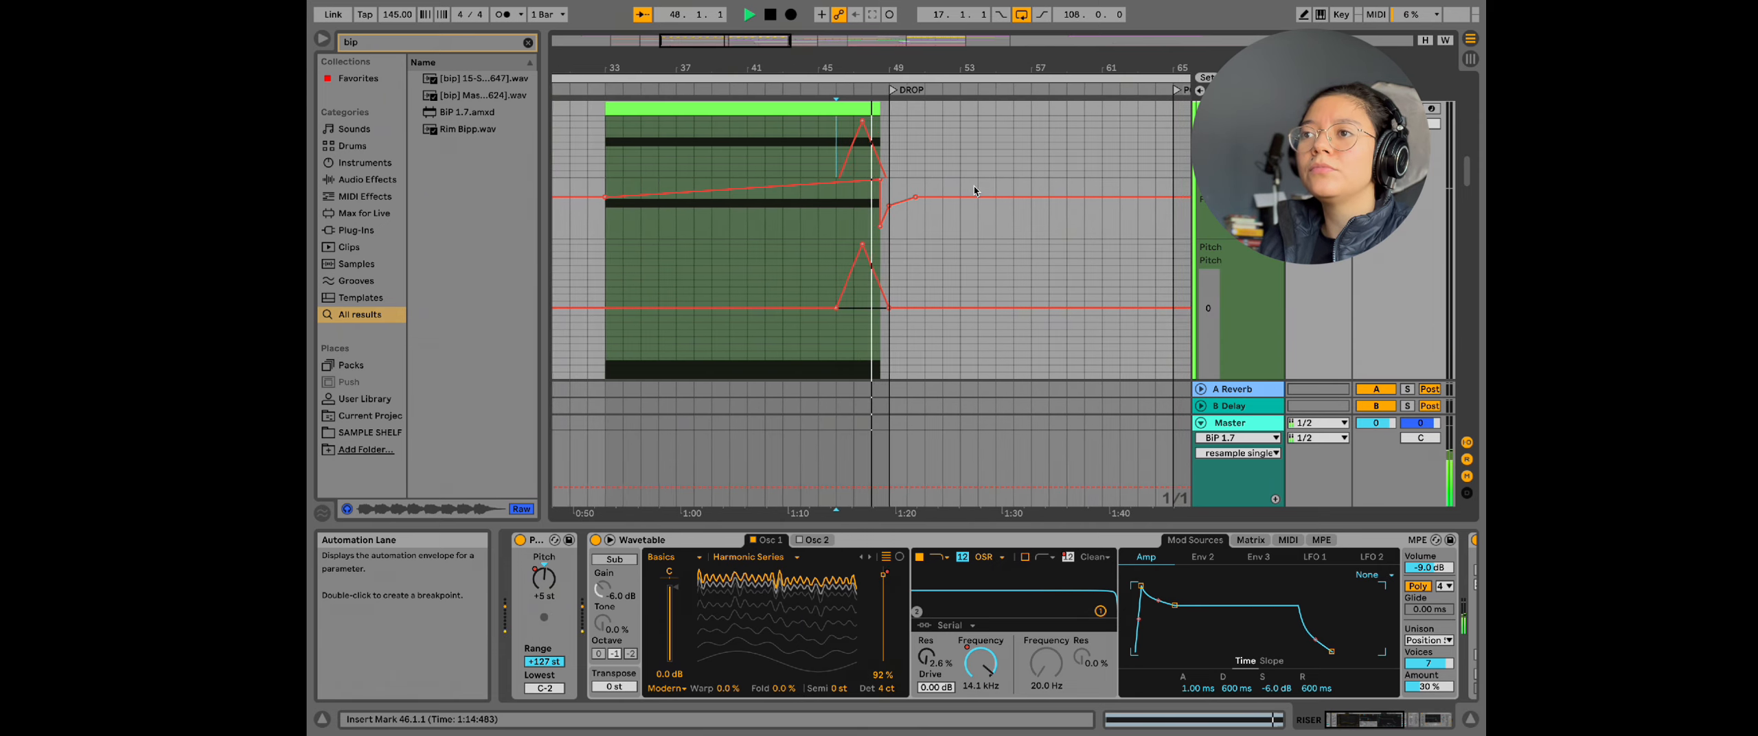
{"action": "key", "text": "space"}
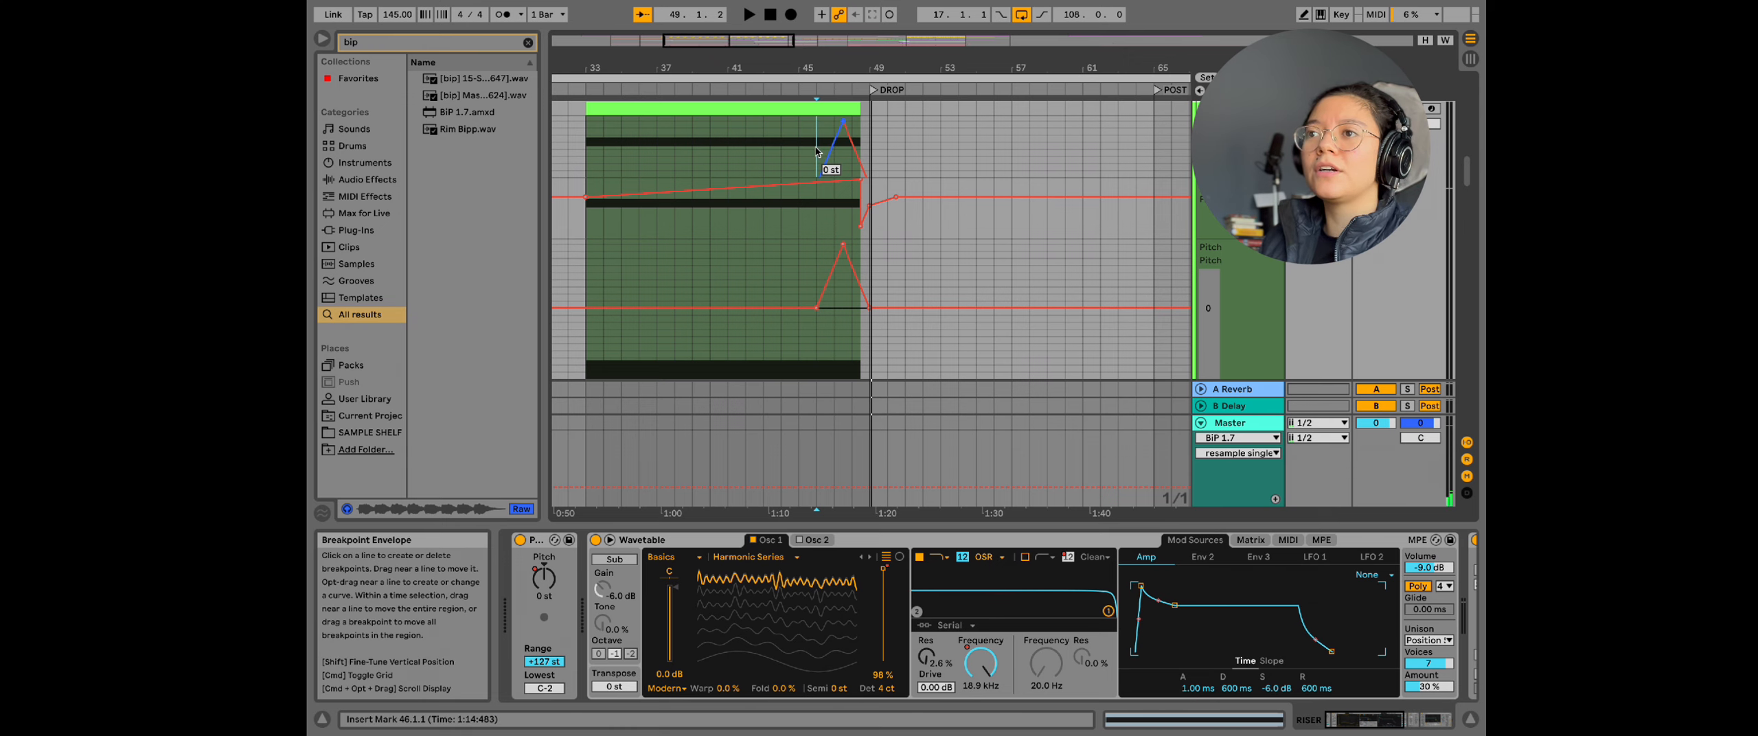
{"action": "key", "text": "space"}
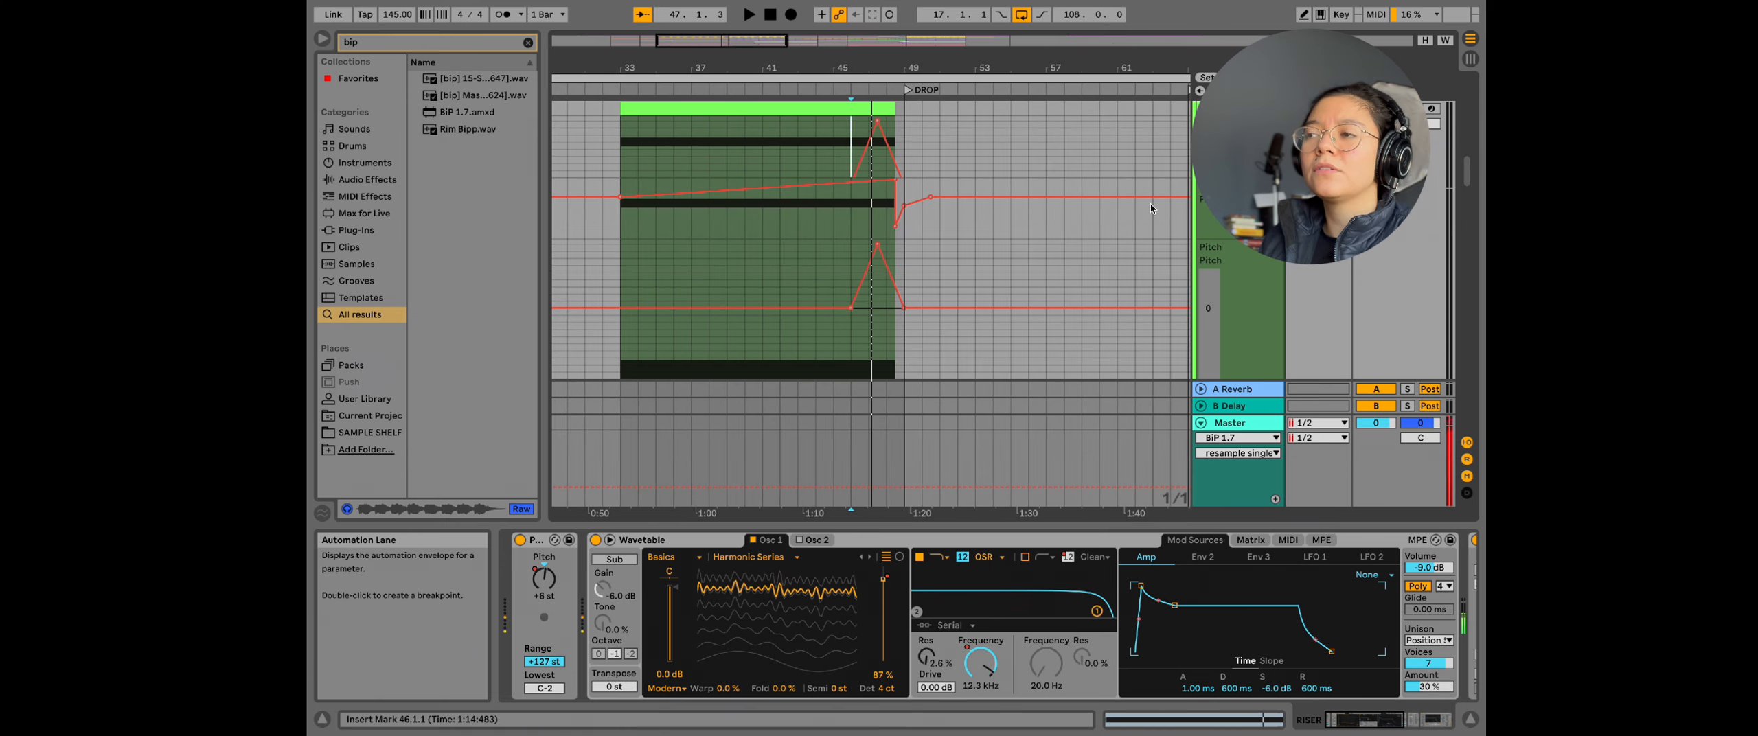
Step: Return to the RISER track's clip and play the transition from bar 46 into the drop, then stop playback
{"action": "scroll", "coordinate": [1151, 208], "scroll_direction": "down", "scroll_amount": 10}
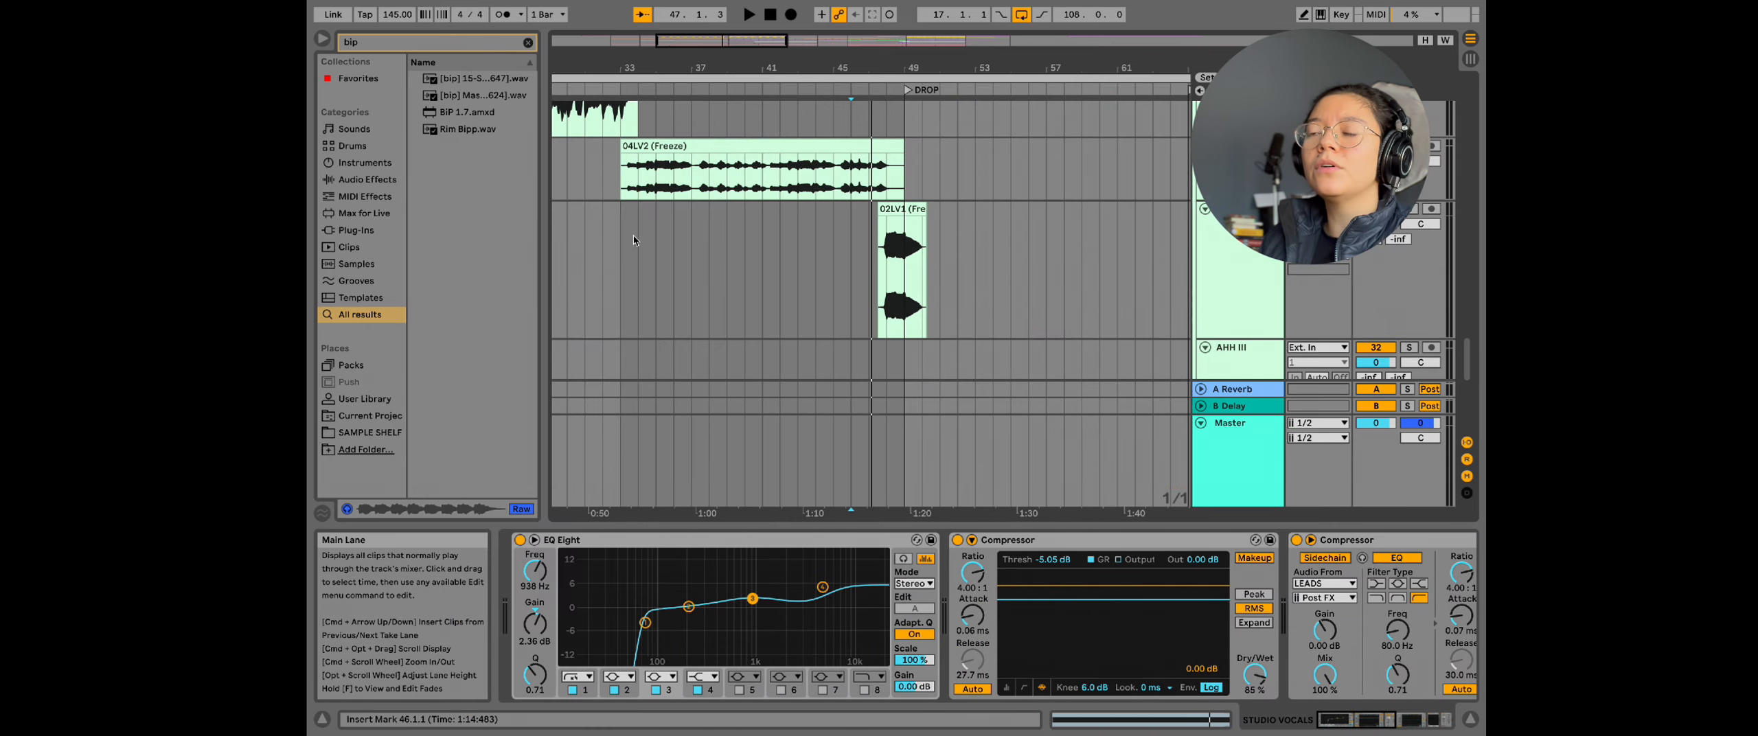
{"action": "scroll", "coordinate": [635, 239], "scroll_direction": "up", "scroll_amount": 15}
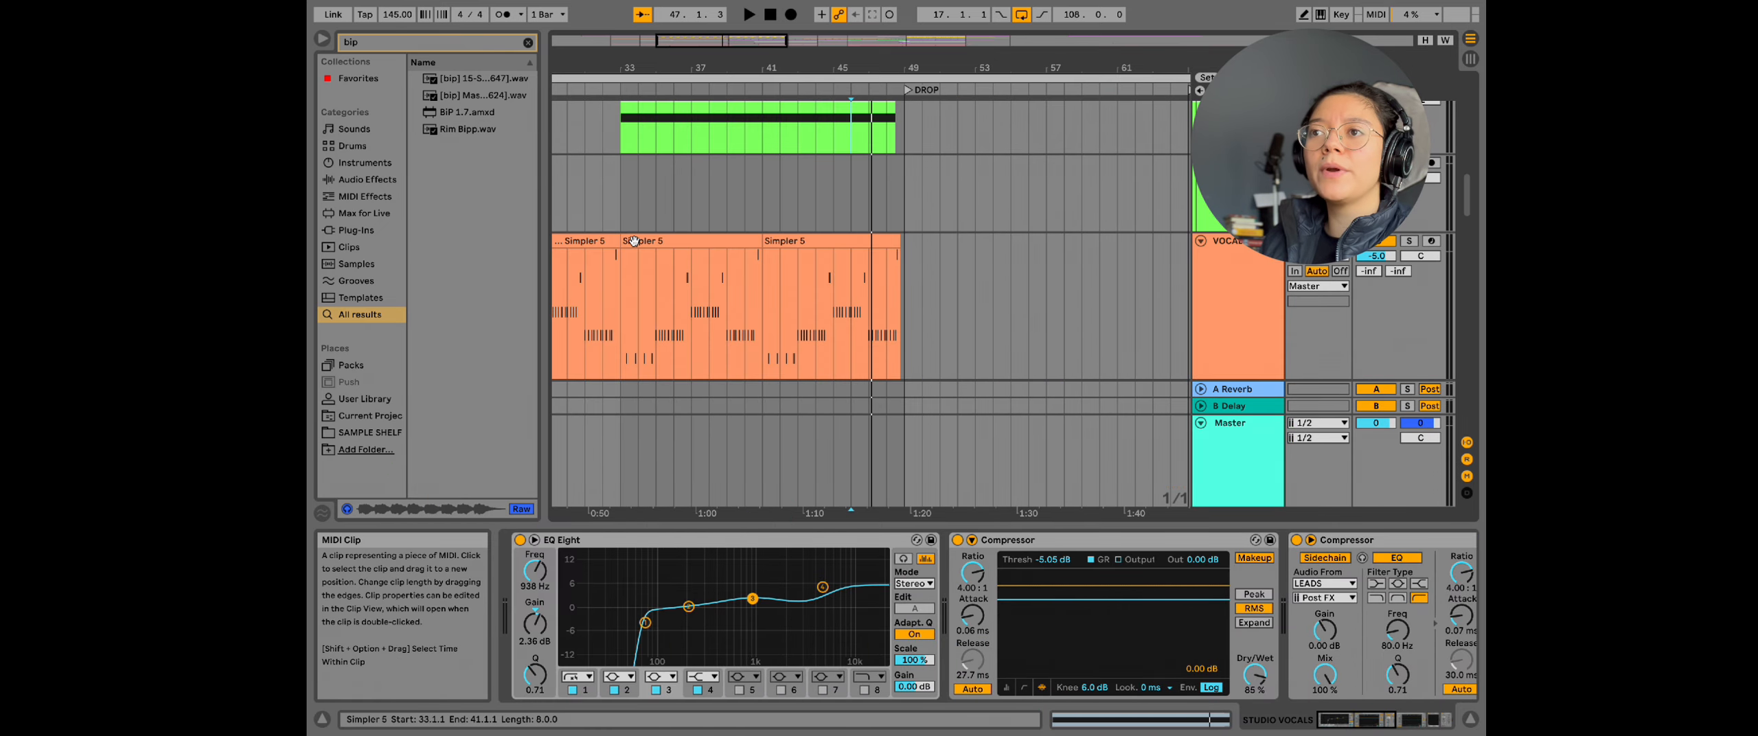
{"action": "scroll", "coordinate": [634, 240], "scroll_direction": "up", "scroll_amount": 5}
{"action": "left_click", "coordinate": [848, 264]}
{"action": "key", "text": "space"}
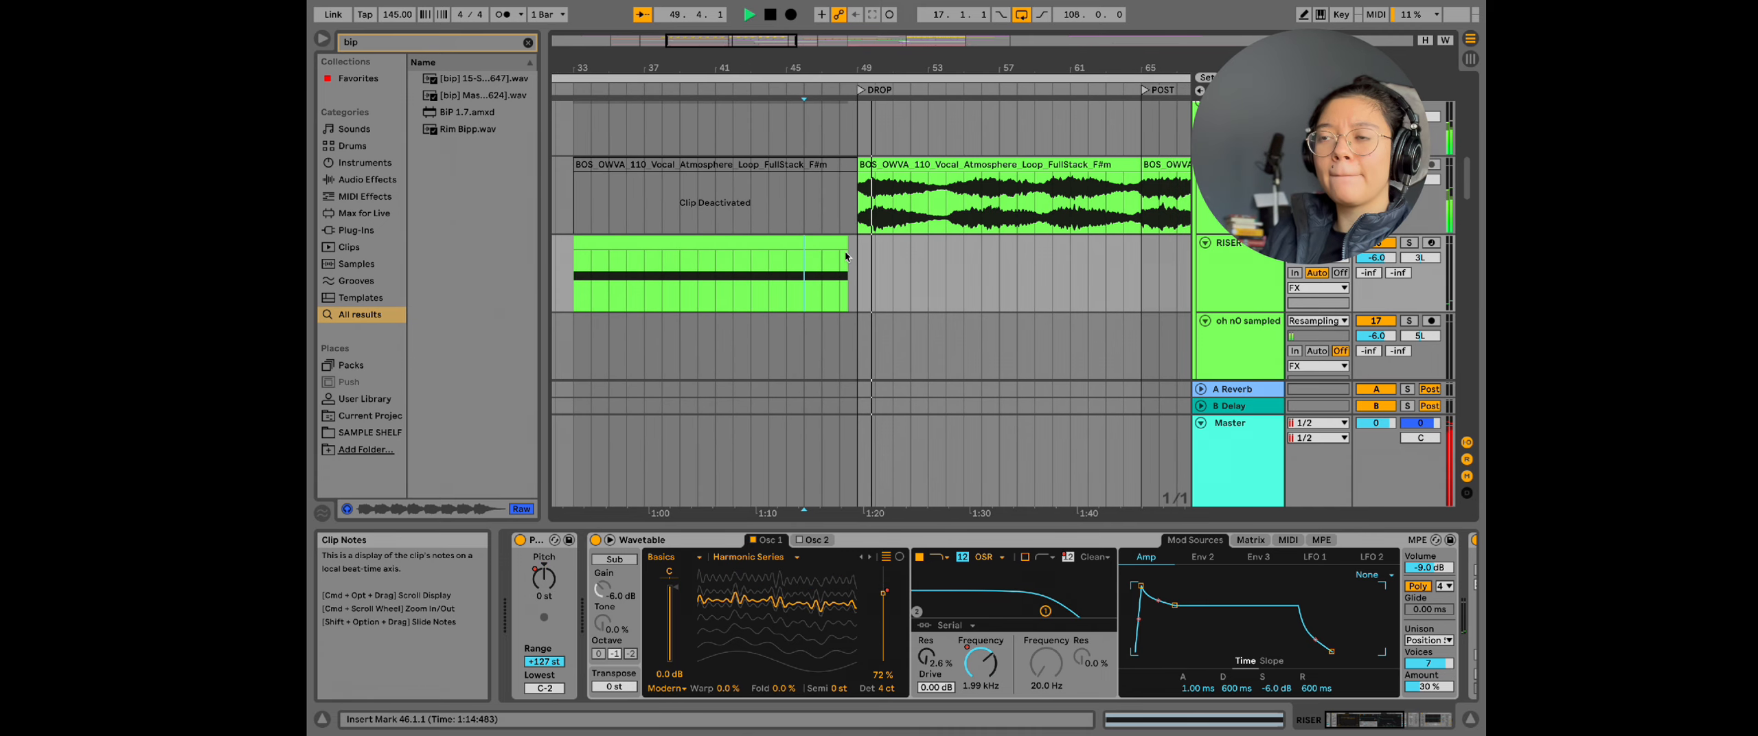
{"action": "key", "text": "space"}
Step: Browse the lower tracks and select the female vocal track with the insert marker at bar 17
{"action": "scroll", "coordinate": [824, 268], "scroll_direction": "down", "scroll_amount": 2}
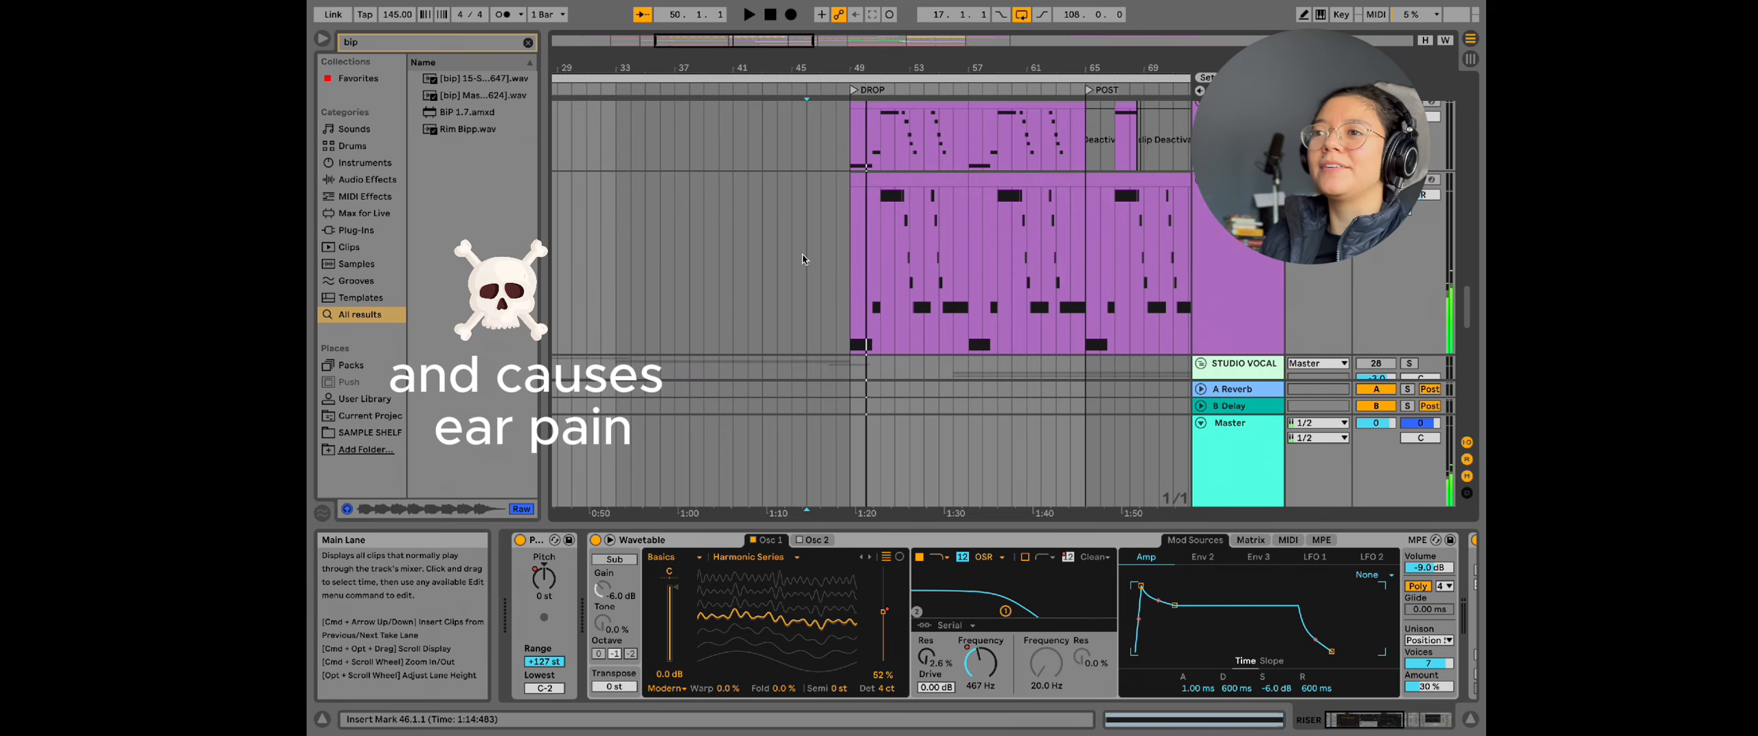
{"action": "scroll", "coordinate": [803, 259], "scroll_direction": "down", "scroll_amount": 1}
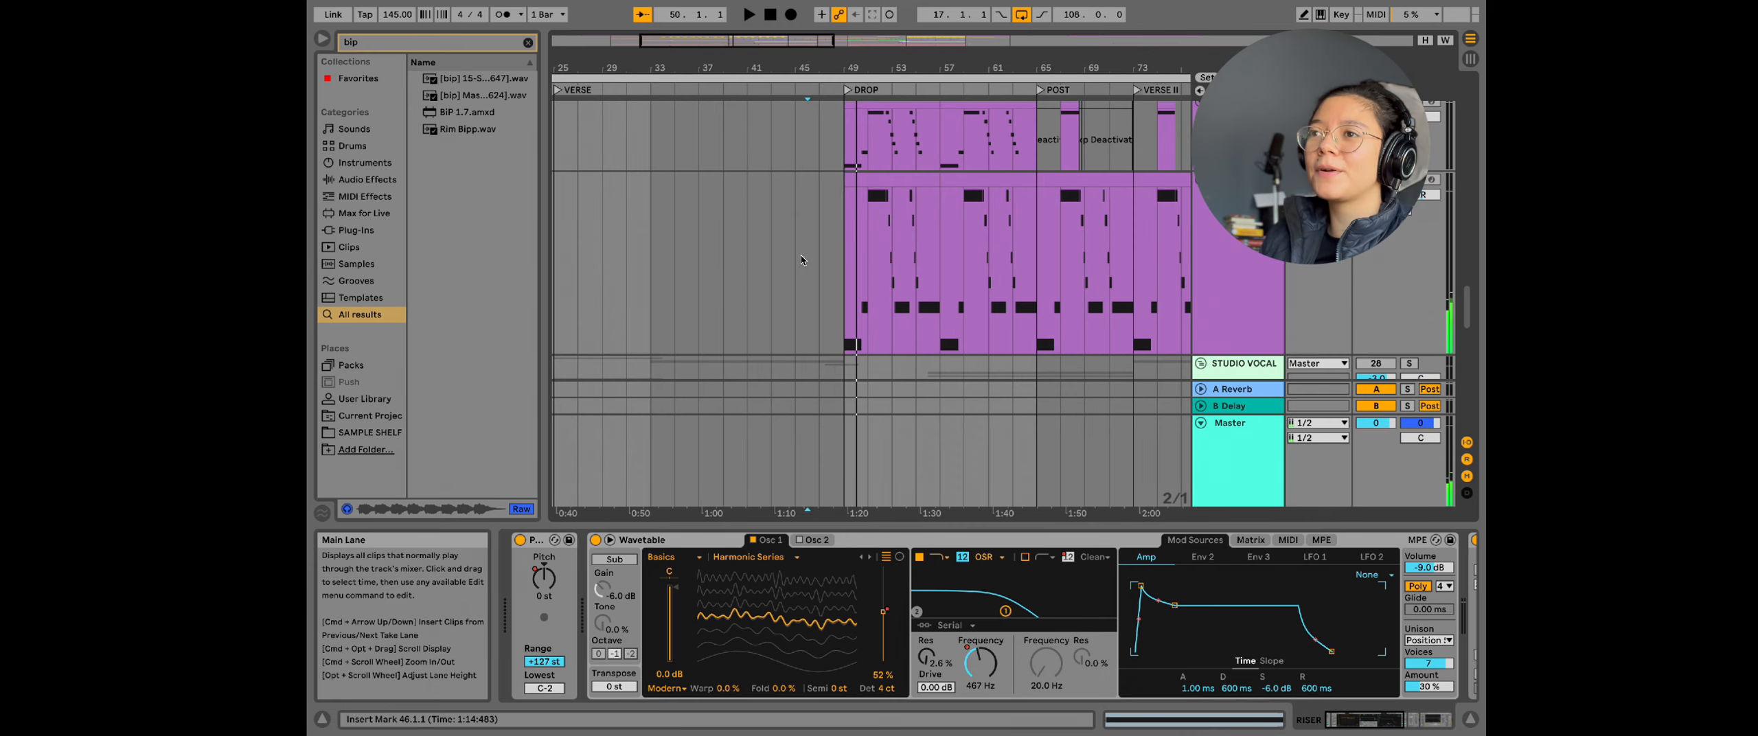
{"action": "scroll", "coordinate": [800, 260], "scroll_direction": "right", "scroll_amount": 5}
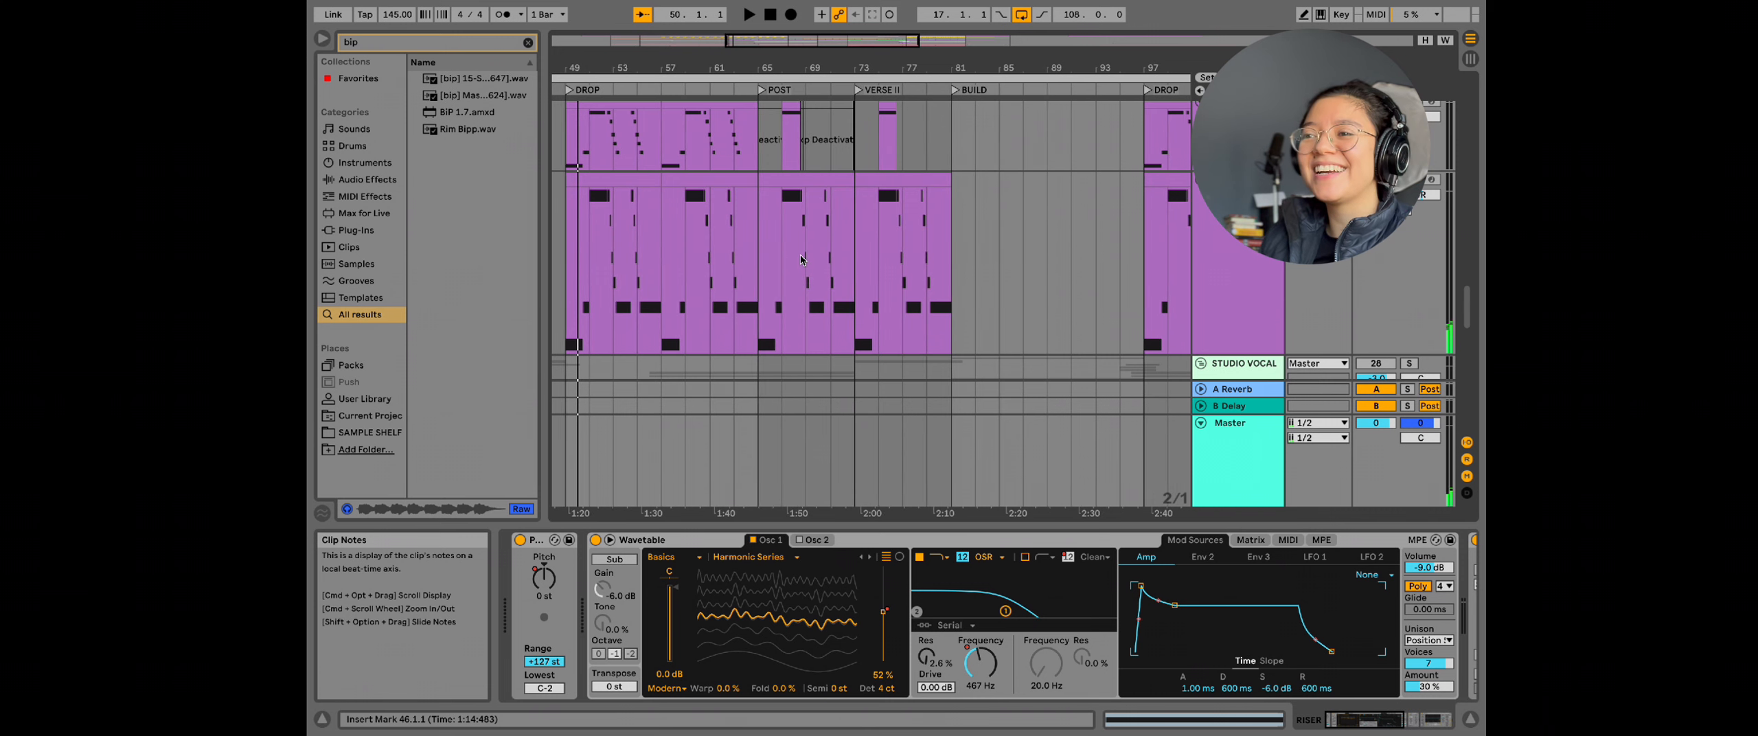
{"action": "scroll", "coordinate": [800, 259], "scroll_direction": "left", "scroll_amount": 3}
{"action": "left_click", "coordinate": [710, 278]}
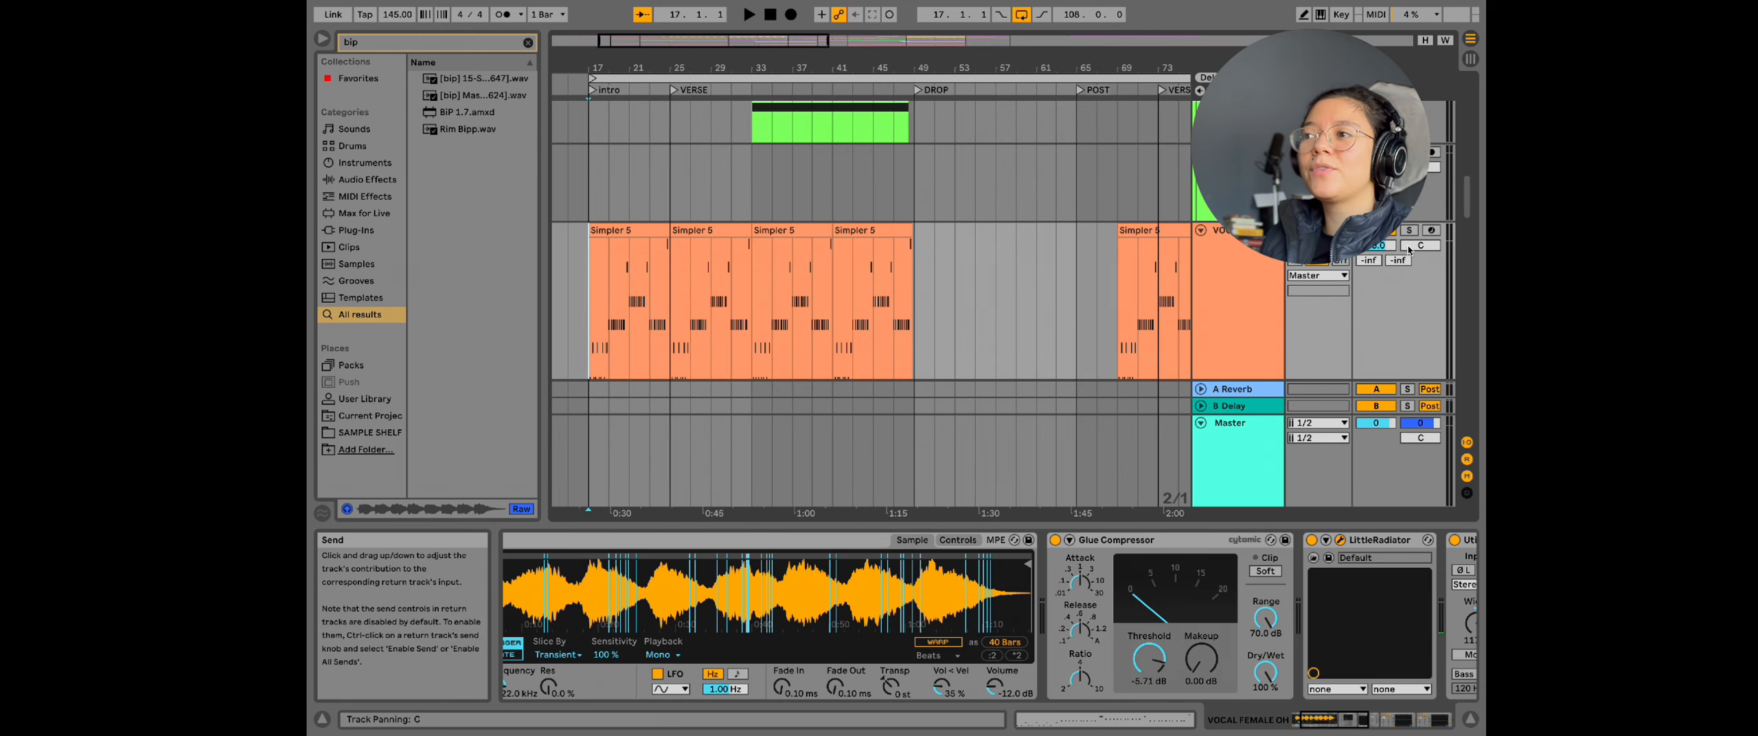
Step: Solo the female vocal track and select its first Simpler clip, starting at bar 17
{"action": "left_click", "coordinate": [1408, 231]}
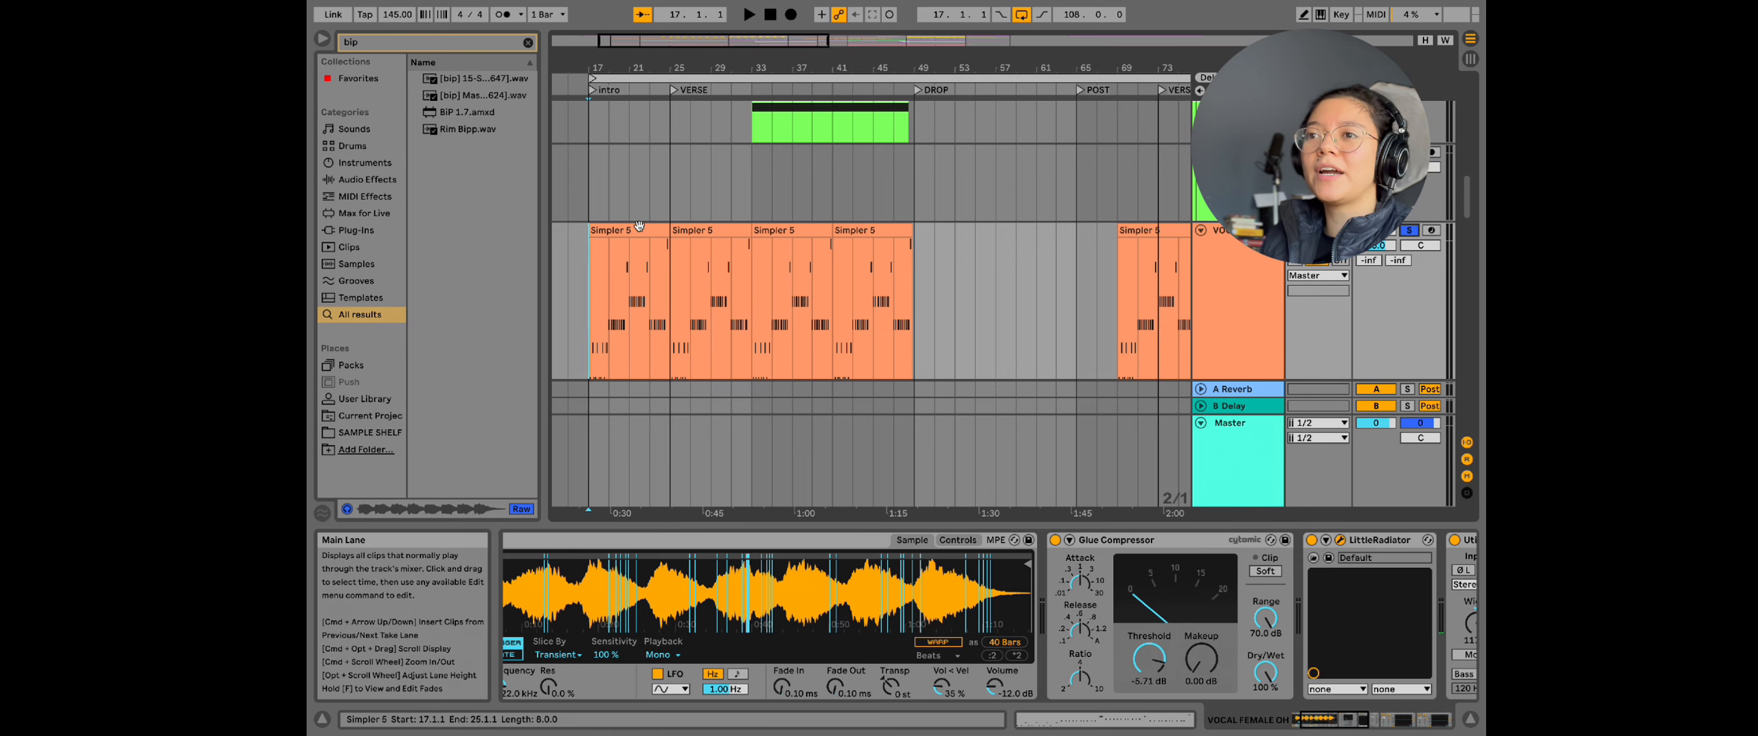
{"action": "left_click", "coordinate": [601, 230]}
{"action": "double_click", "coordinate": [601, 230]}
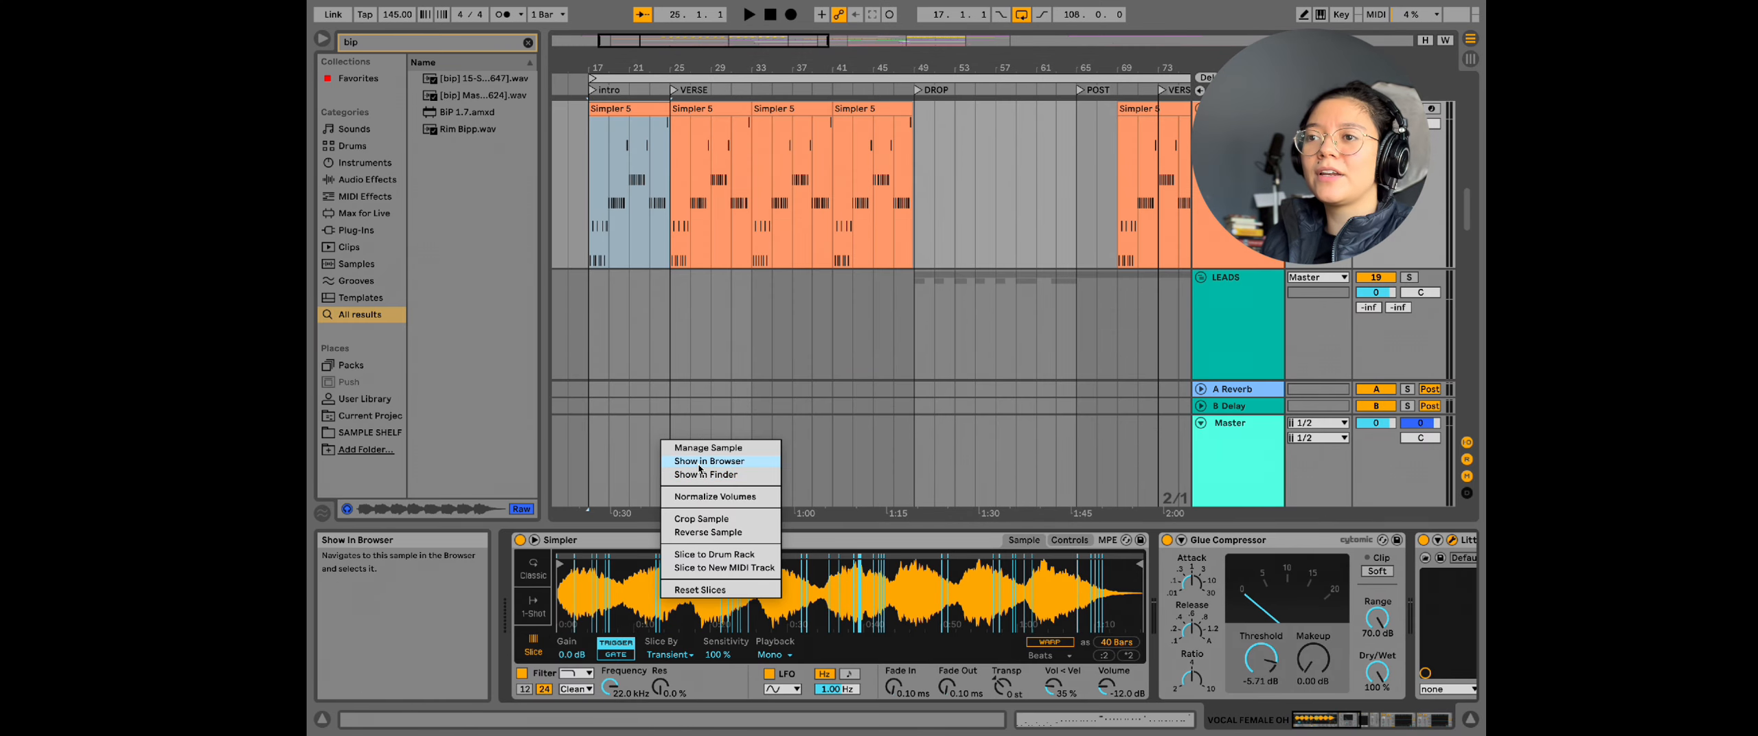
Step: Locate the female vocal Simpler's sample in the browser, set the insert marker at bar 17 and view the track's device chain
{"action": "left_click", "coordinate": [699, 466]}
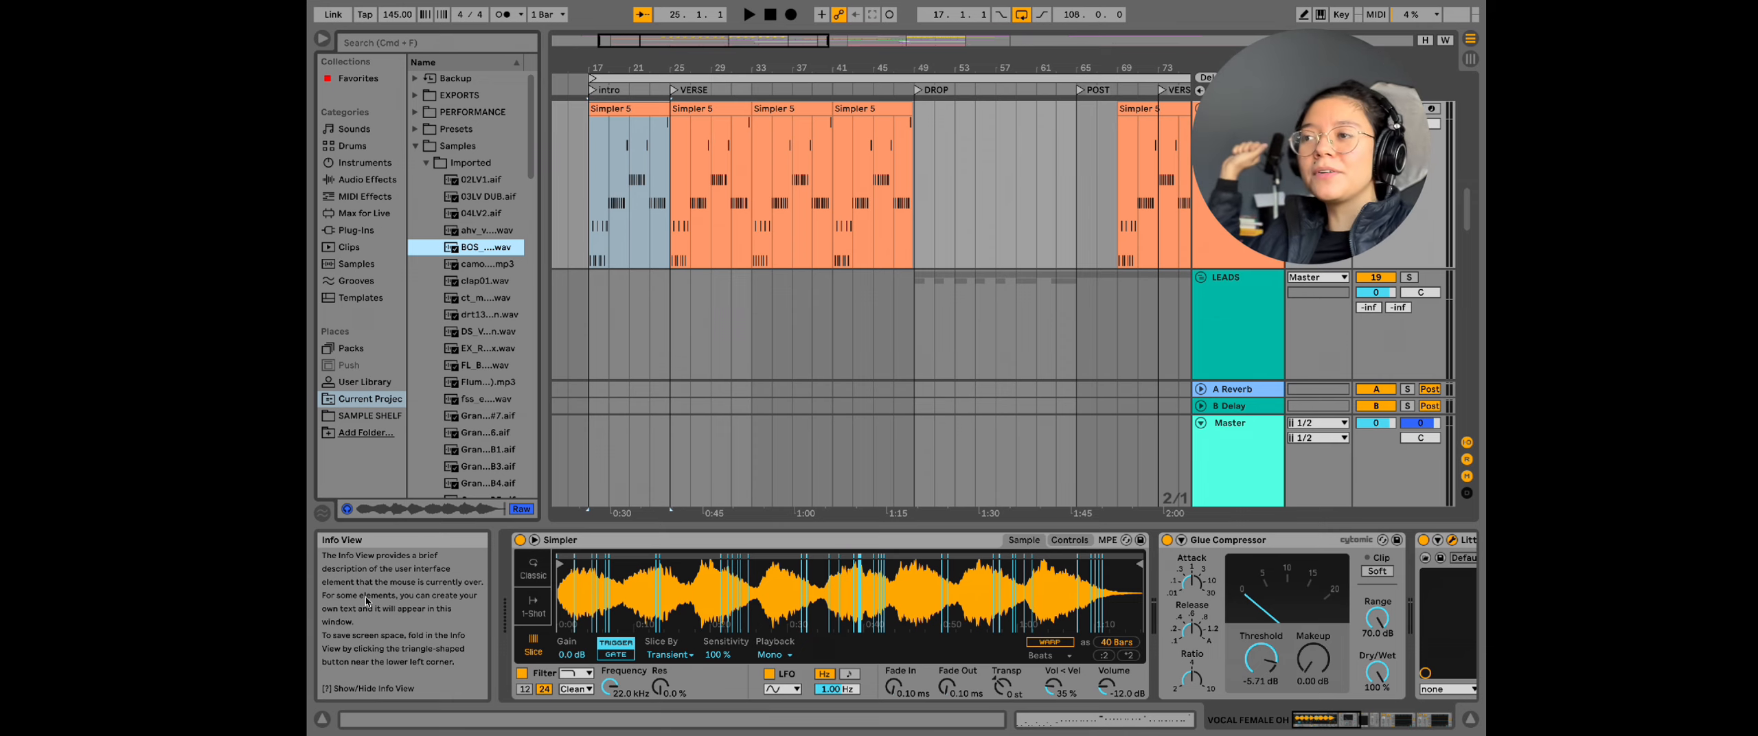
{"action": "left_click", "coordinate": [596, 221]}
{"action": "scroll", "coordinate": [599, 221], "scroll_direction": "up", "scroll_amount": 4}
{"action": "scroll", "coordinate": [599, 216], "scroll_direction": "left", "scroll_amount": 2}
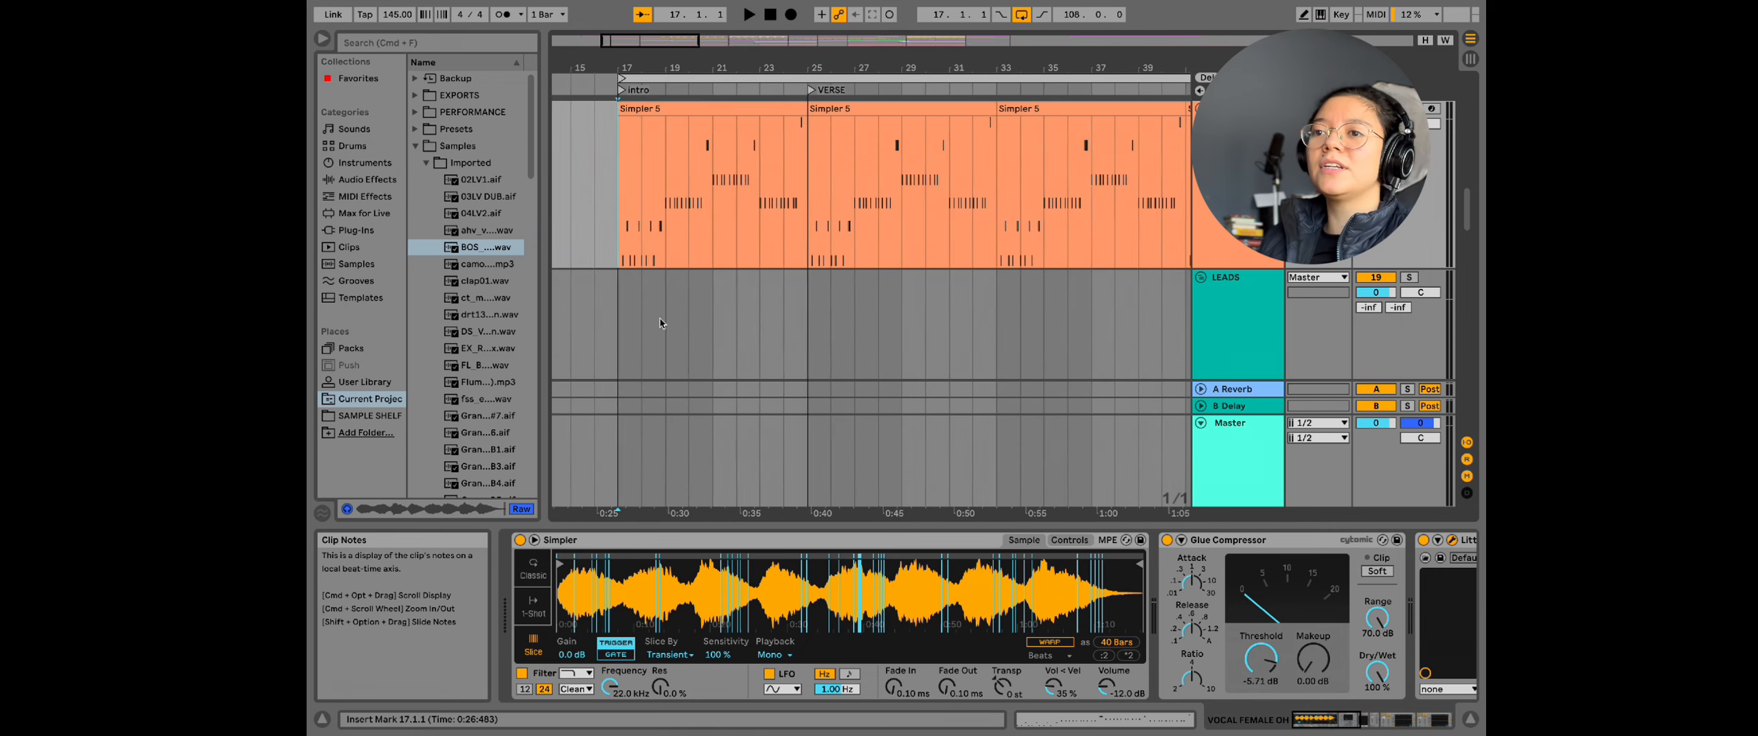
{"action": "left_click", "coordinate": [602, 540]}
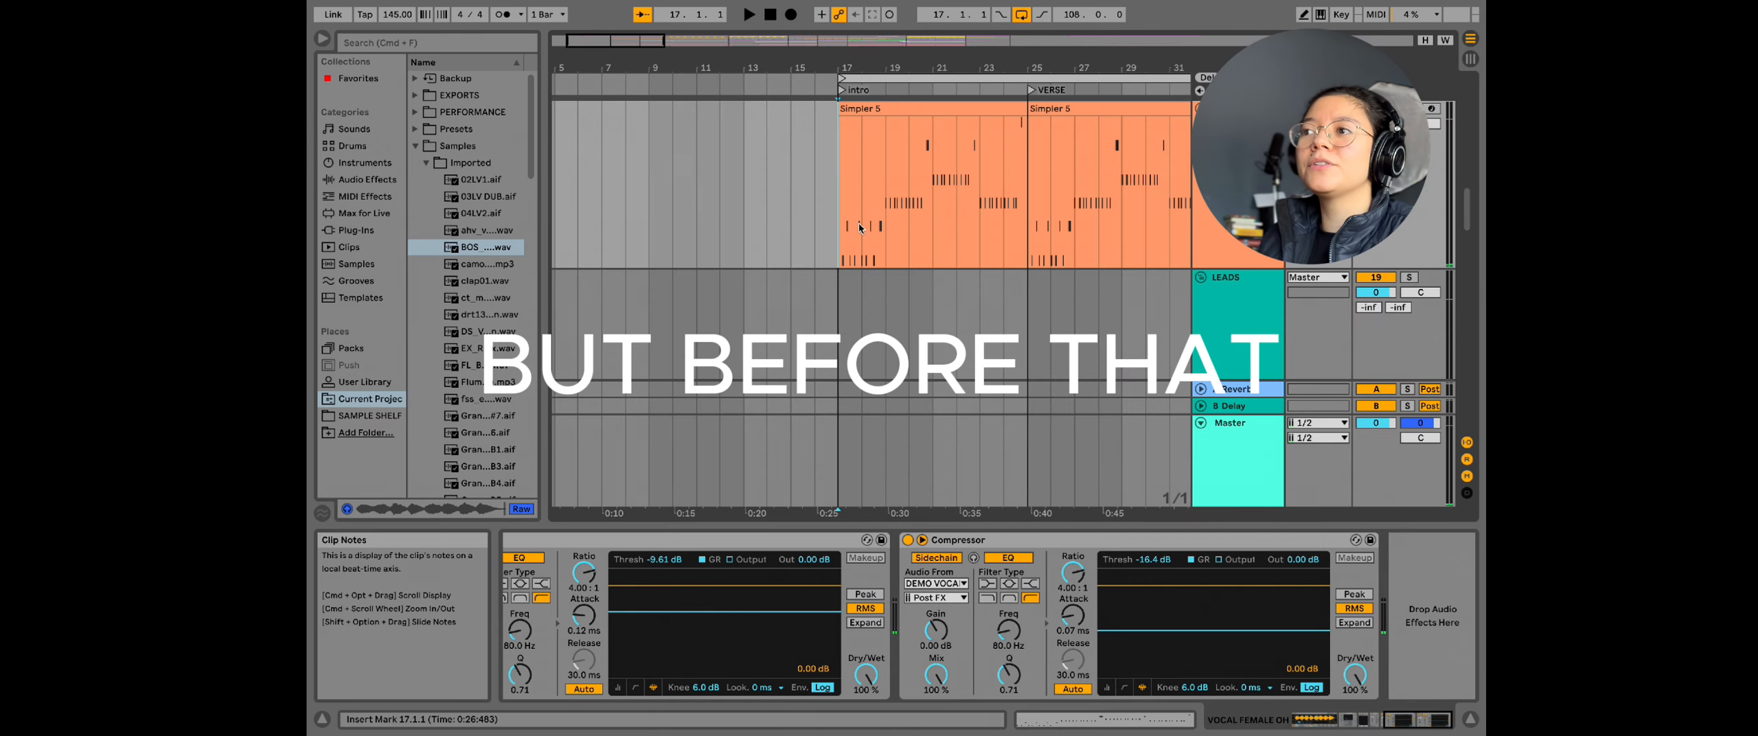
Step: Set the insert marker at the start of the first Simpler clip at bar 17 and open its notes for viewing
{"action": "scroll", "coordinate": [859, 227], "scroll_direction": "up", "scroll_amount": 1}
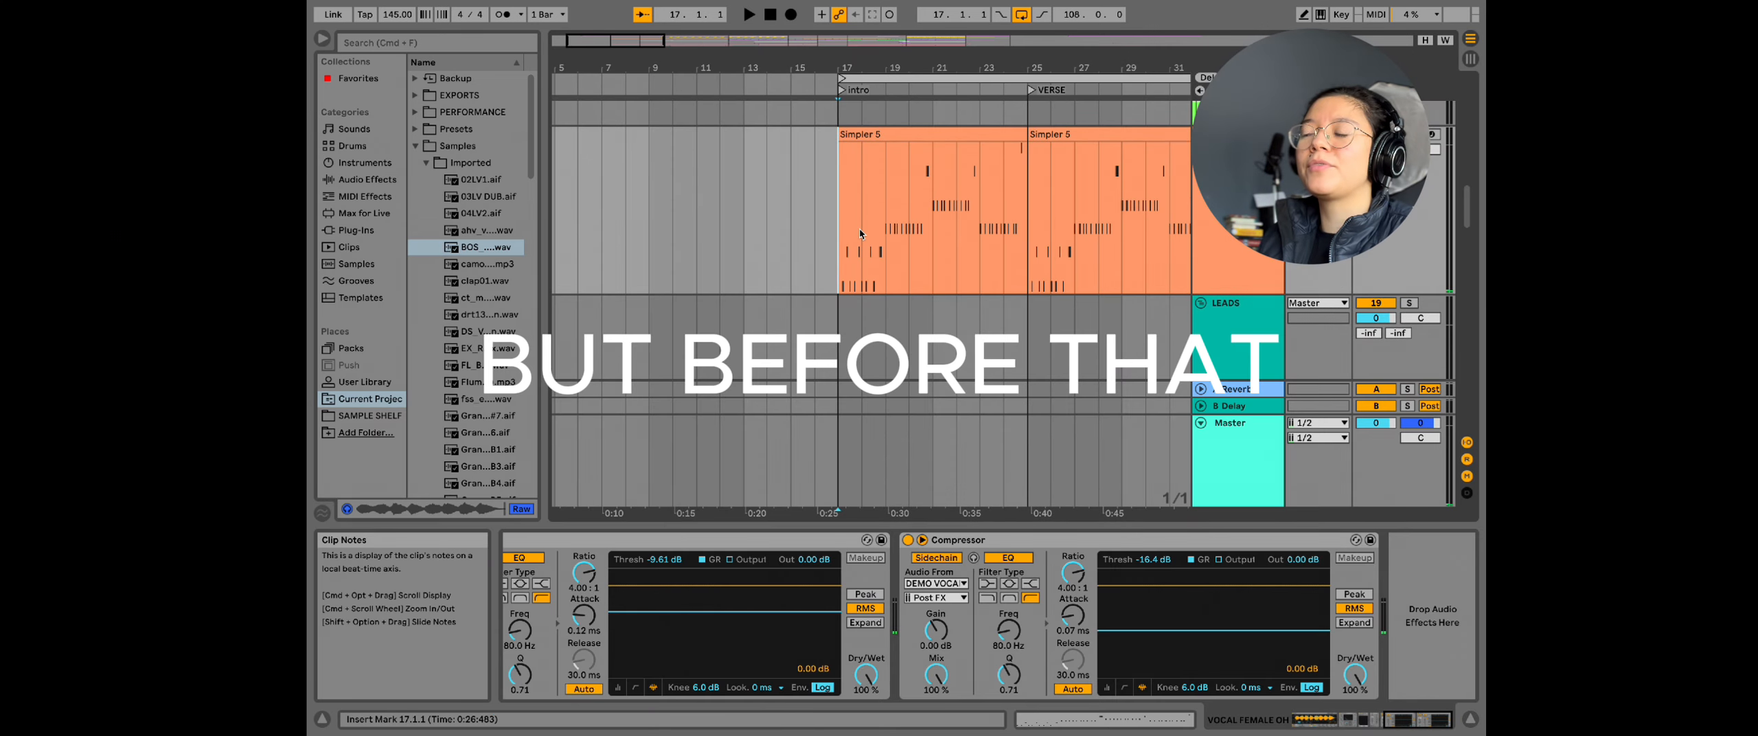
{"action": "scroll", "coordinate": [856, 241], "scroll_direction": "right", "scroll_amount": 3}
{"action": "scroll", "coordinate": [642, 280], "scroll_direction": "up", "scroll_amount": 3}
{"action": "scroll", "coordinate": [643, 278], "scroll_direction": "up", "scroll_amount": 3}
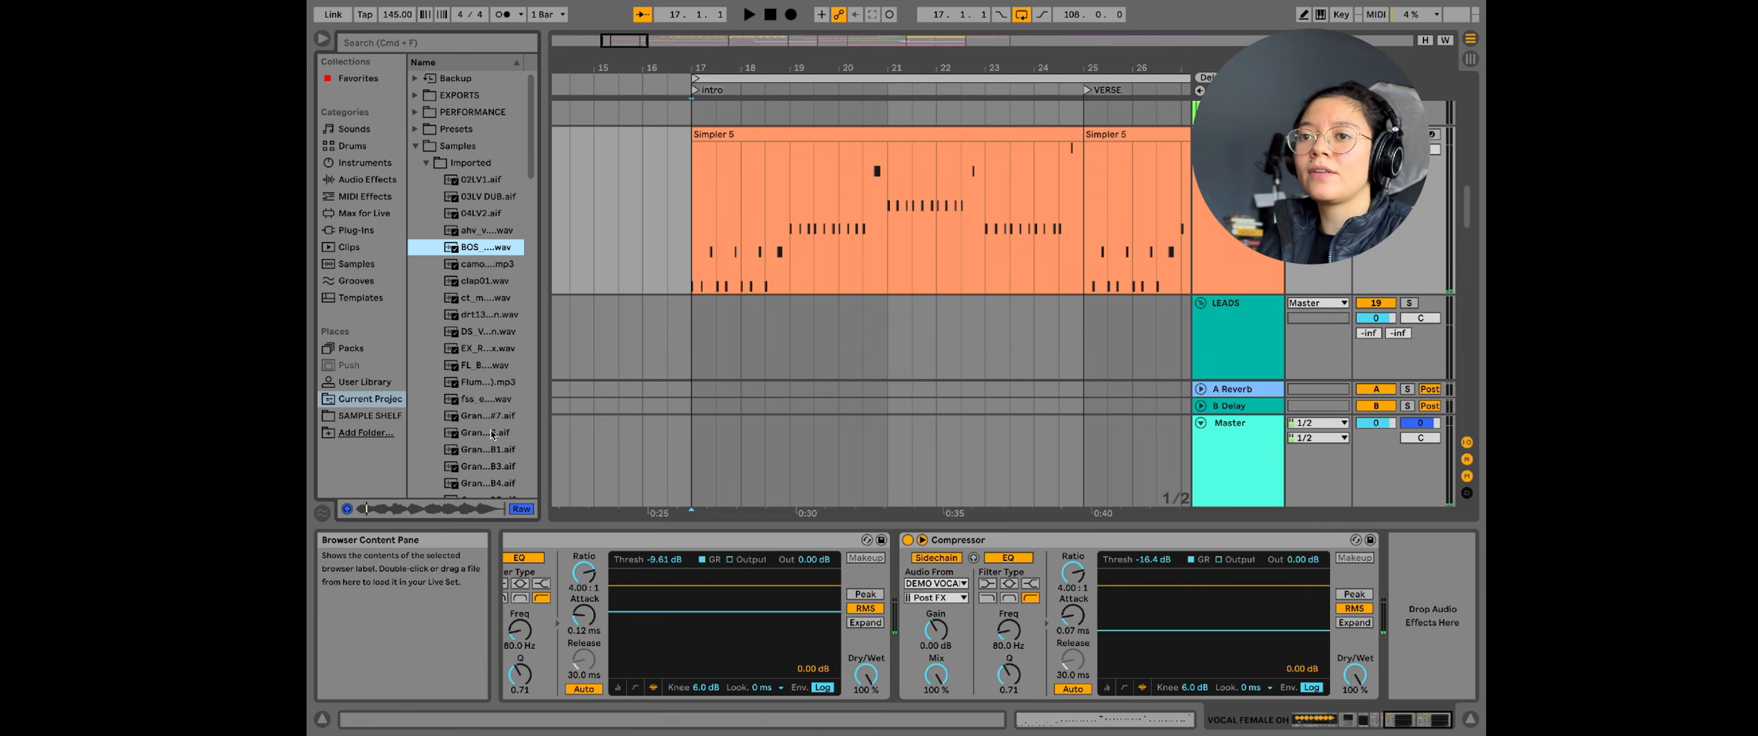
{"action": "left_click", "coordinate": [725, 204]}
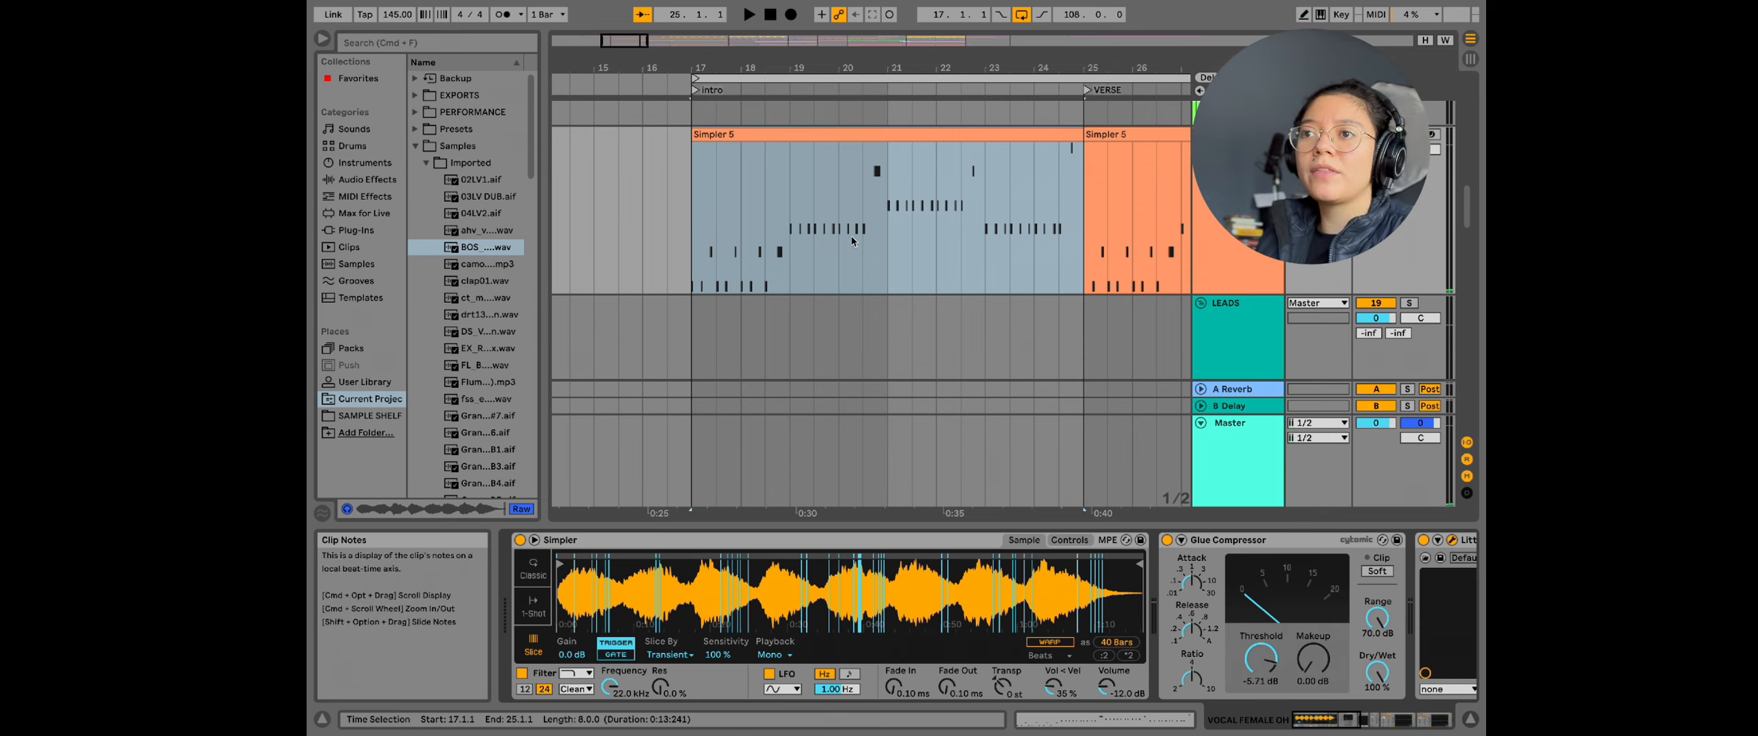
{"action": "left_click", "coordinate": [696, 206]}
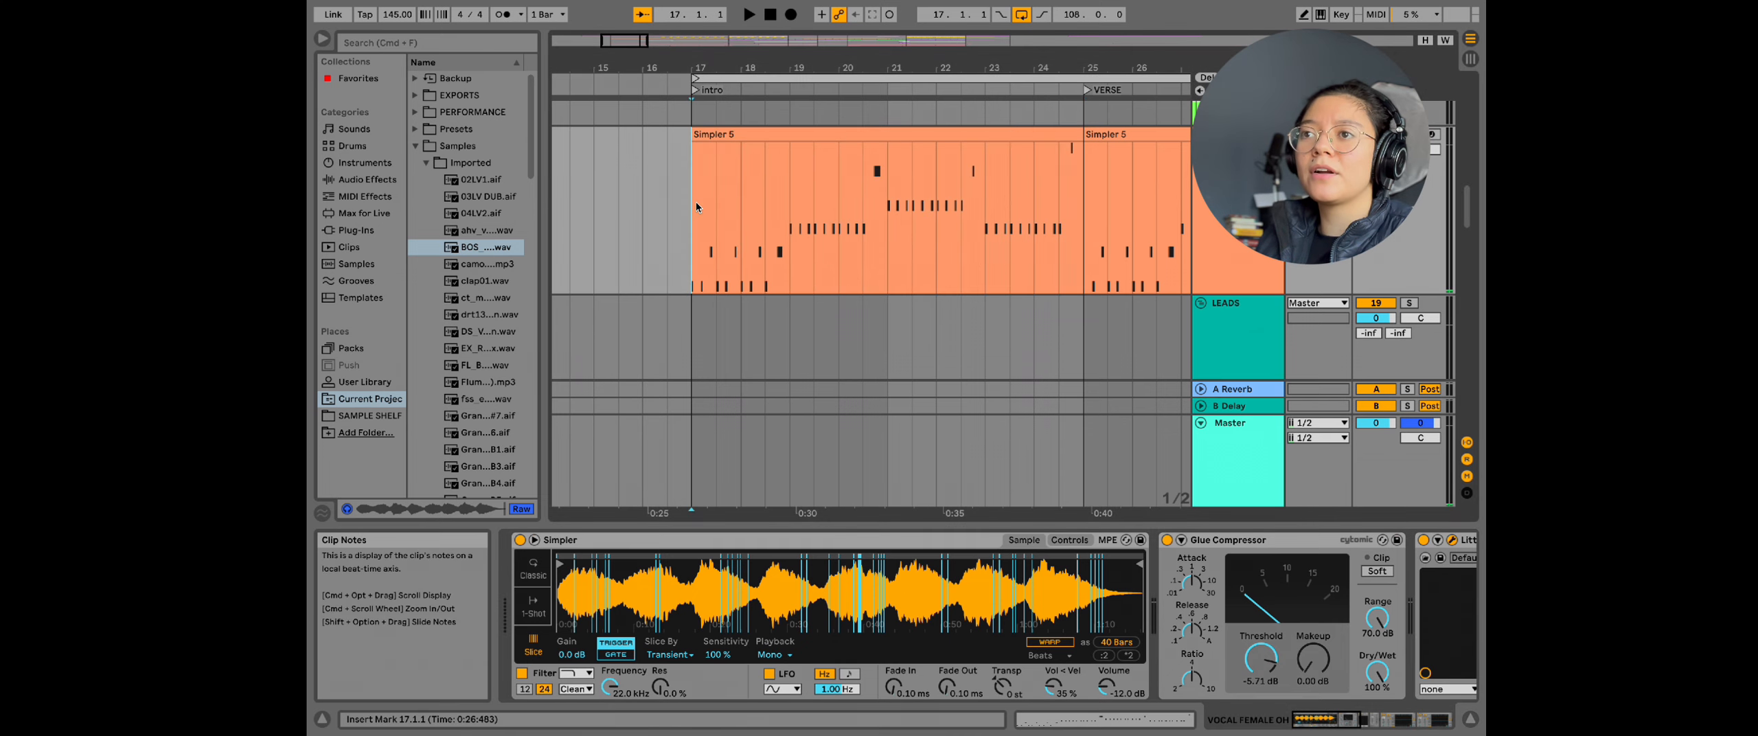
{"action": "double_click", "coordinate": [709, 211]}
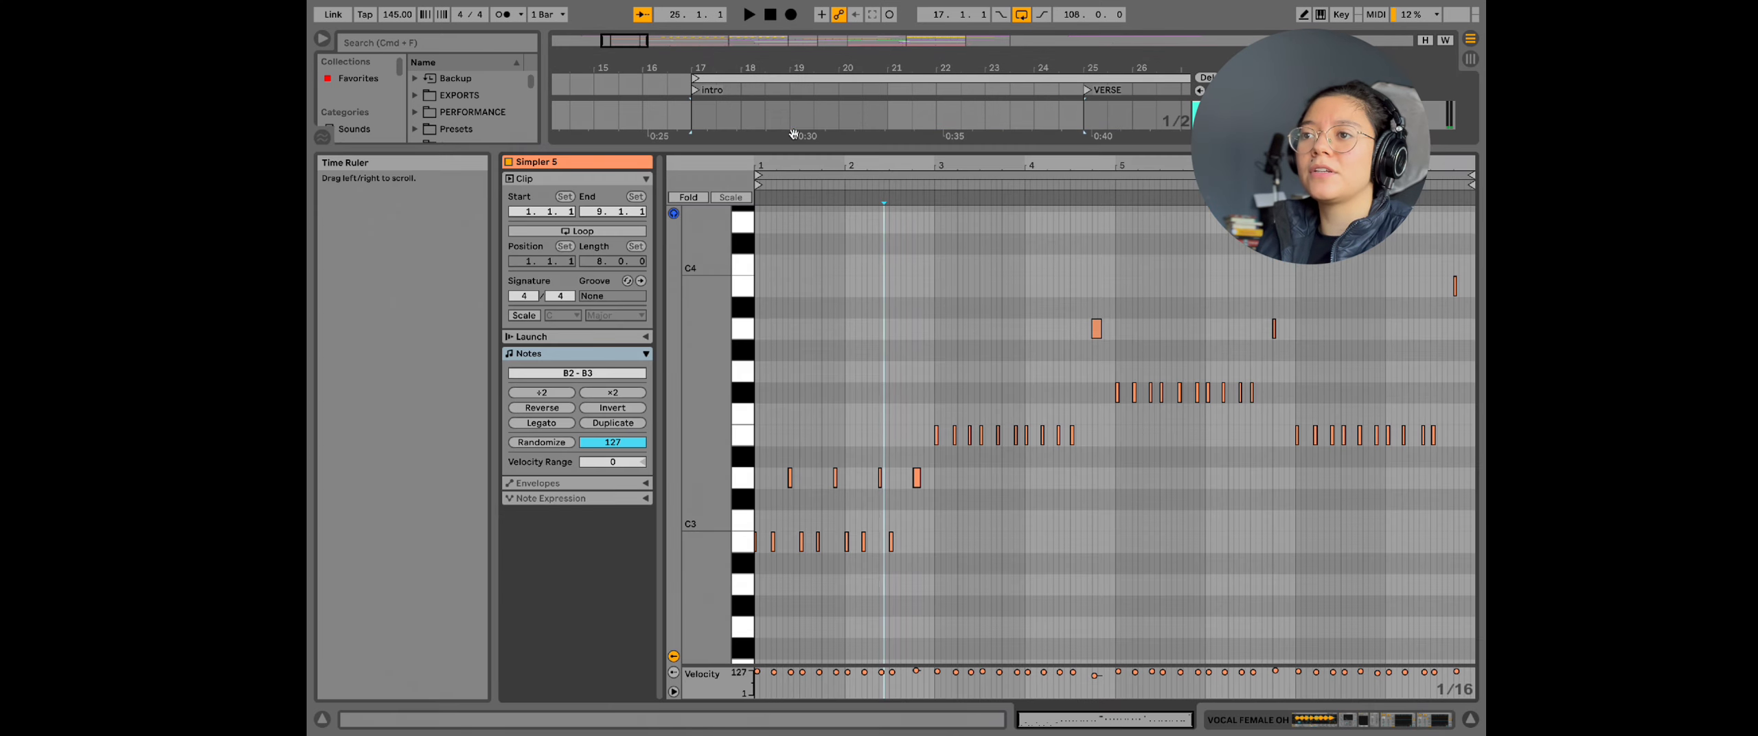
Step: Play the vocal clip from bar 17 and follow its MIDI notes up close through to the clip's end
{"action": "key", "text": "space"}
{"action": "key", "text": "plus"}
{"action": "key", "text": "plus"}
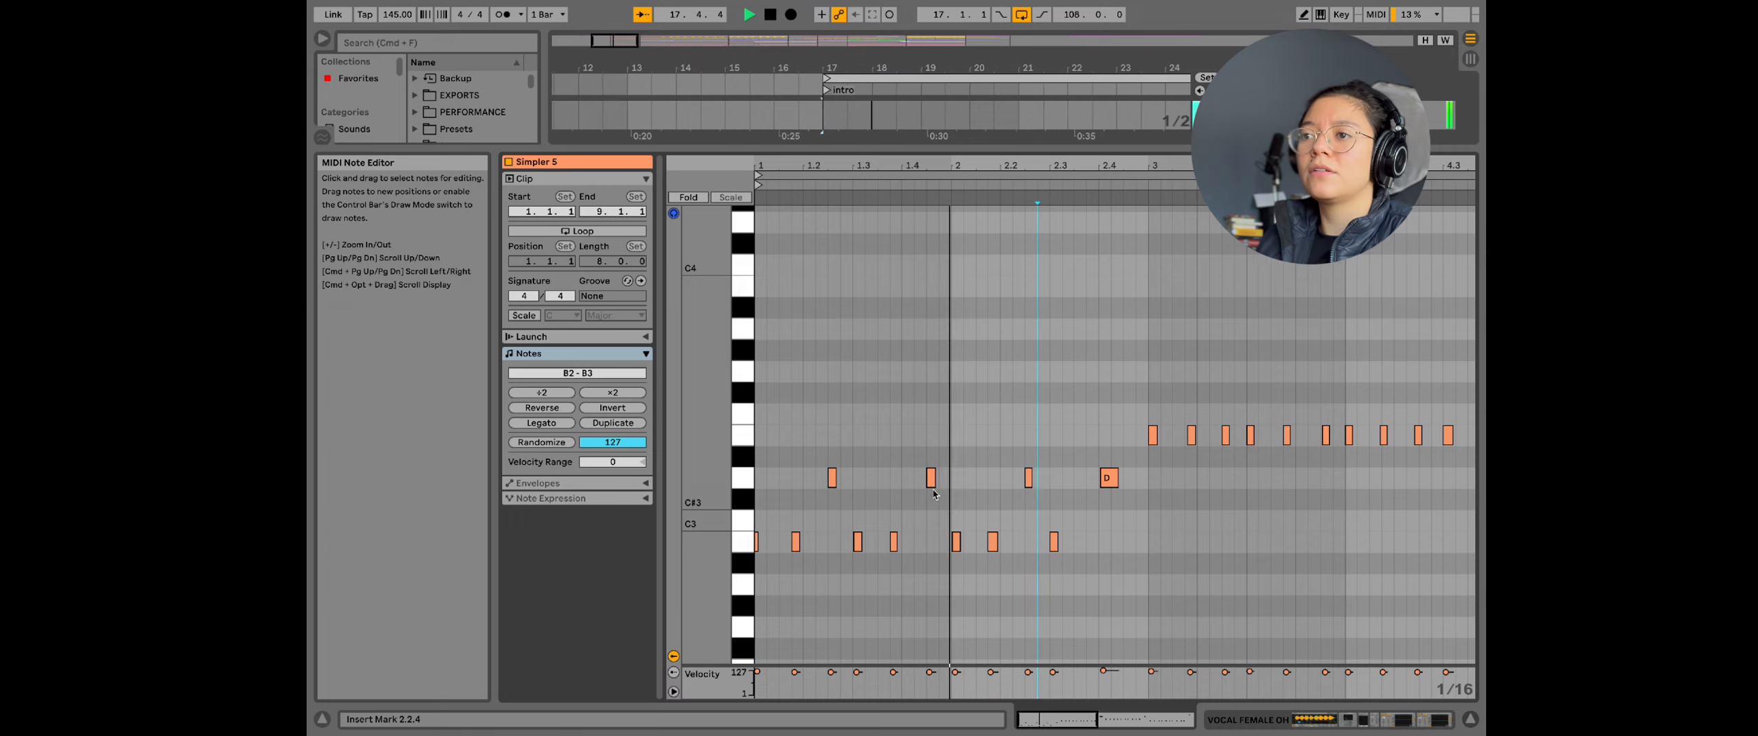
{"action": "scroll", "coordinate": [931, 493], "scroll_direction": "right", "scroll_amount": 10}
{"action": "scroll", "coordinate": [931, 488], "scroll_direction": "left", "scroll_amount": 4}
{"action": "key", "text": "minus"}
{"action": "scroll", "coordinate": [939, 481], "scroll_direction": "left", "scroll_amount": 3}
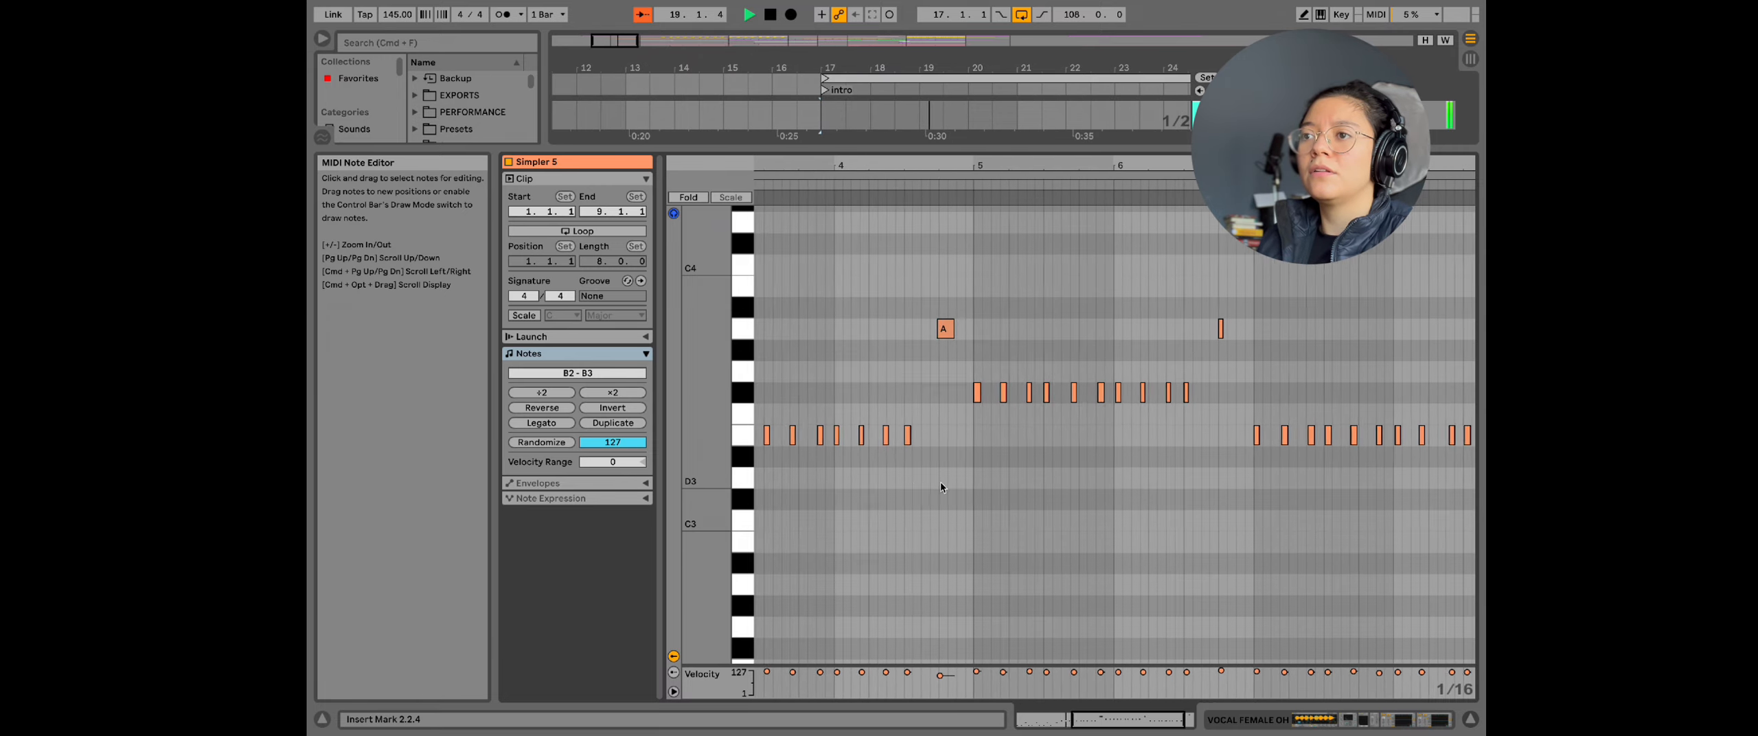
{"action": "key", "text": "plus"}
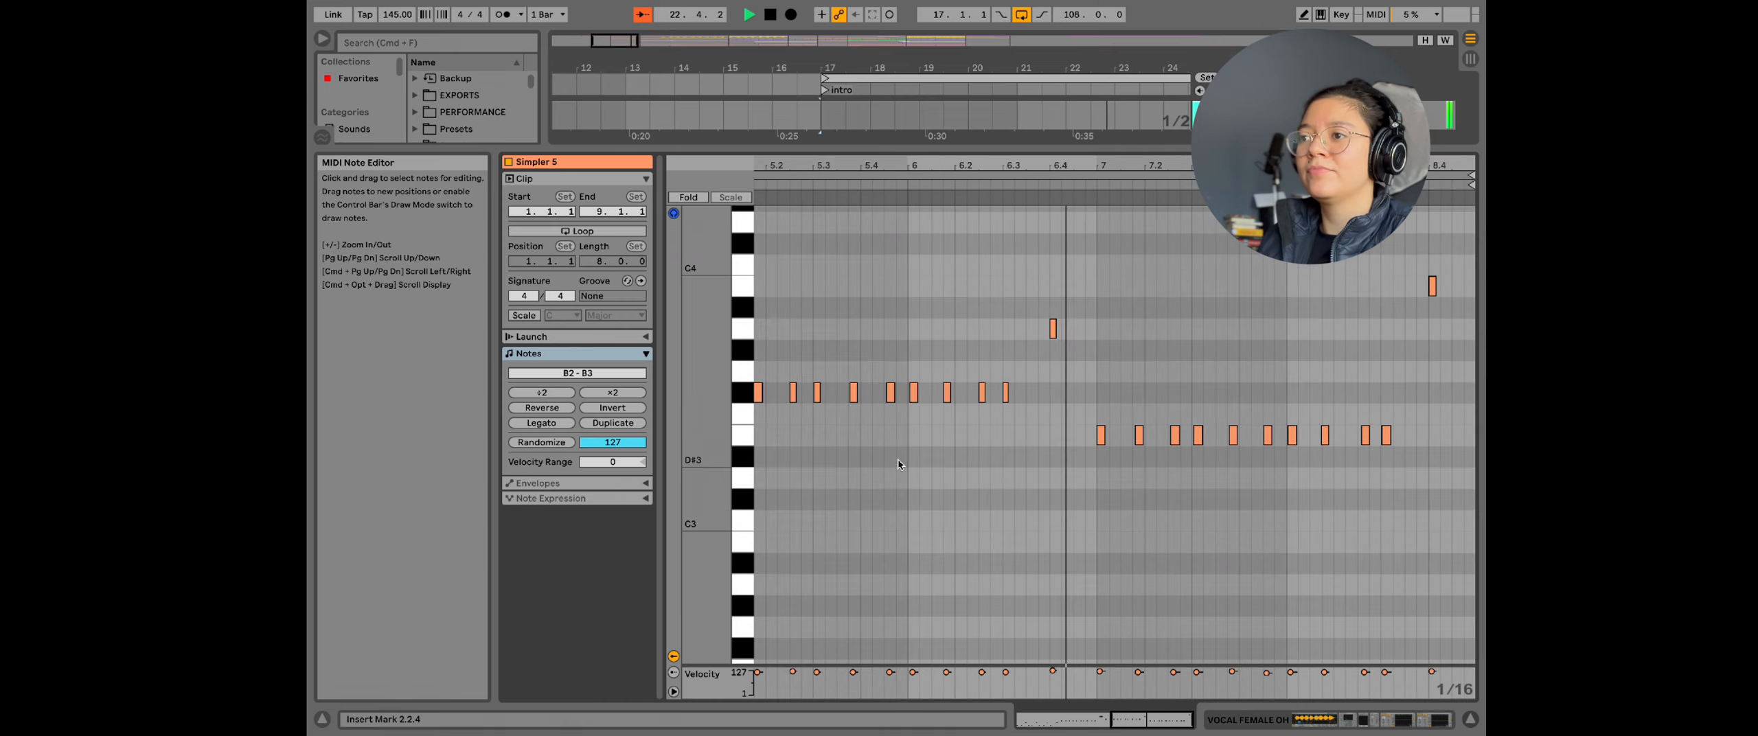
{"action": "key", "text": "plus"}
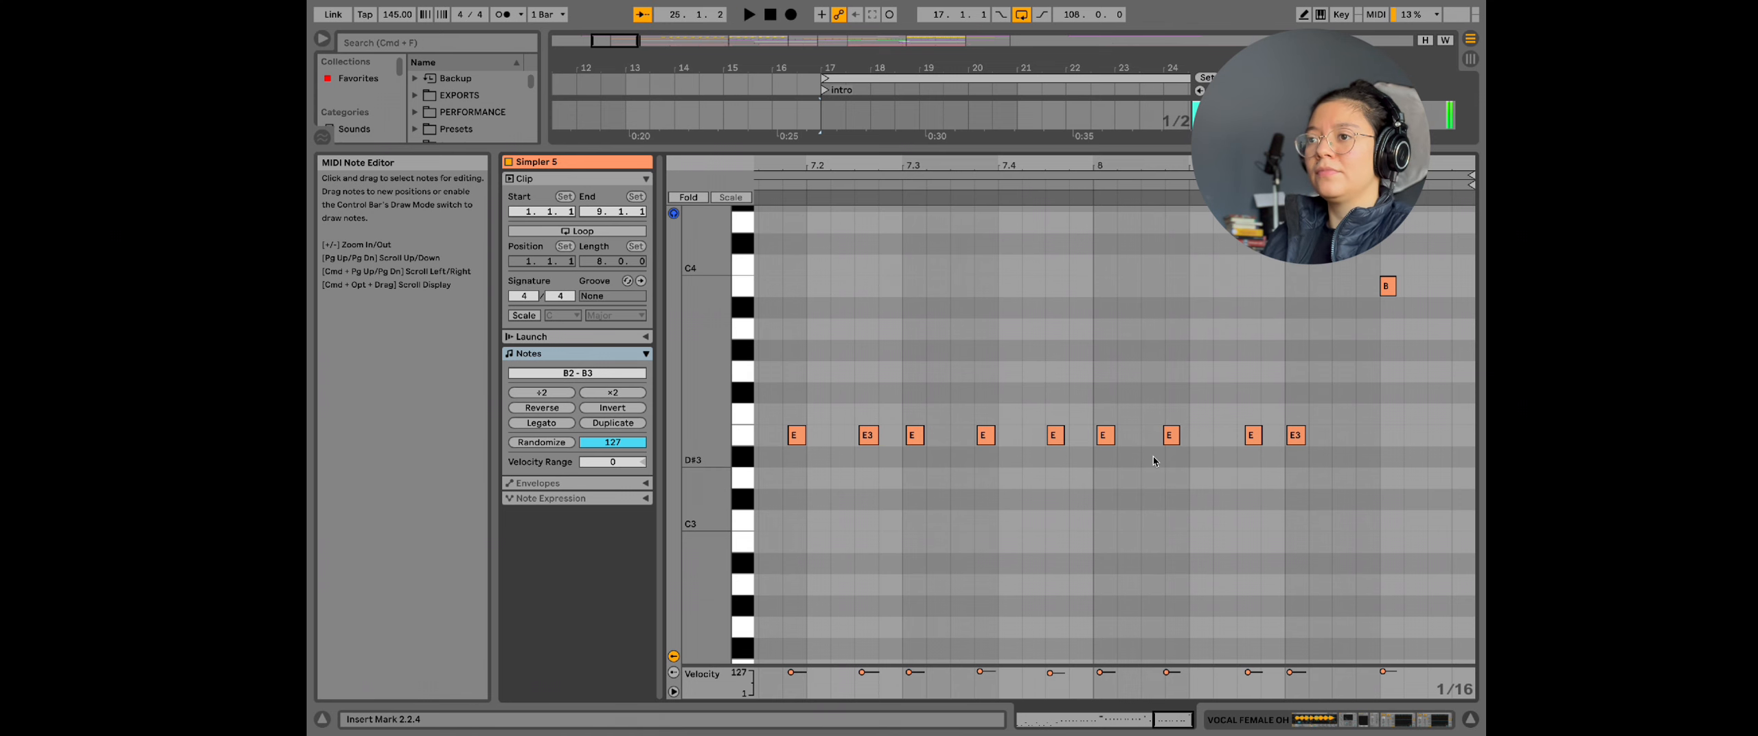
Step: Return to the vocal track's devices and play its last notes from 24.3.1 into the verse, stopping at bar 25
{"action": "key", "text": "shift+Tab"}
{"action": "left_click", "coordinate": [1117, 168]}
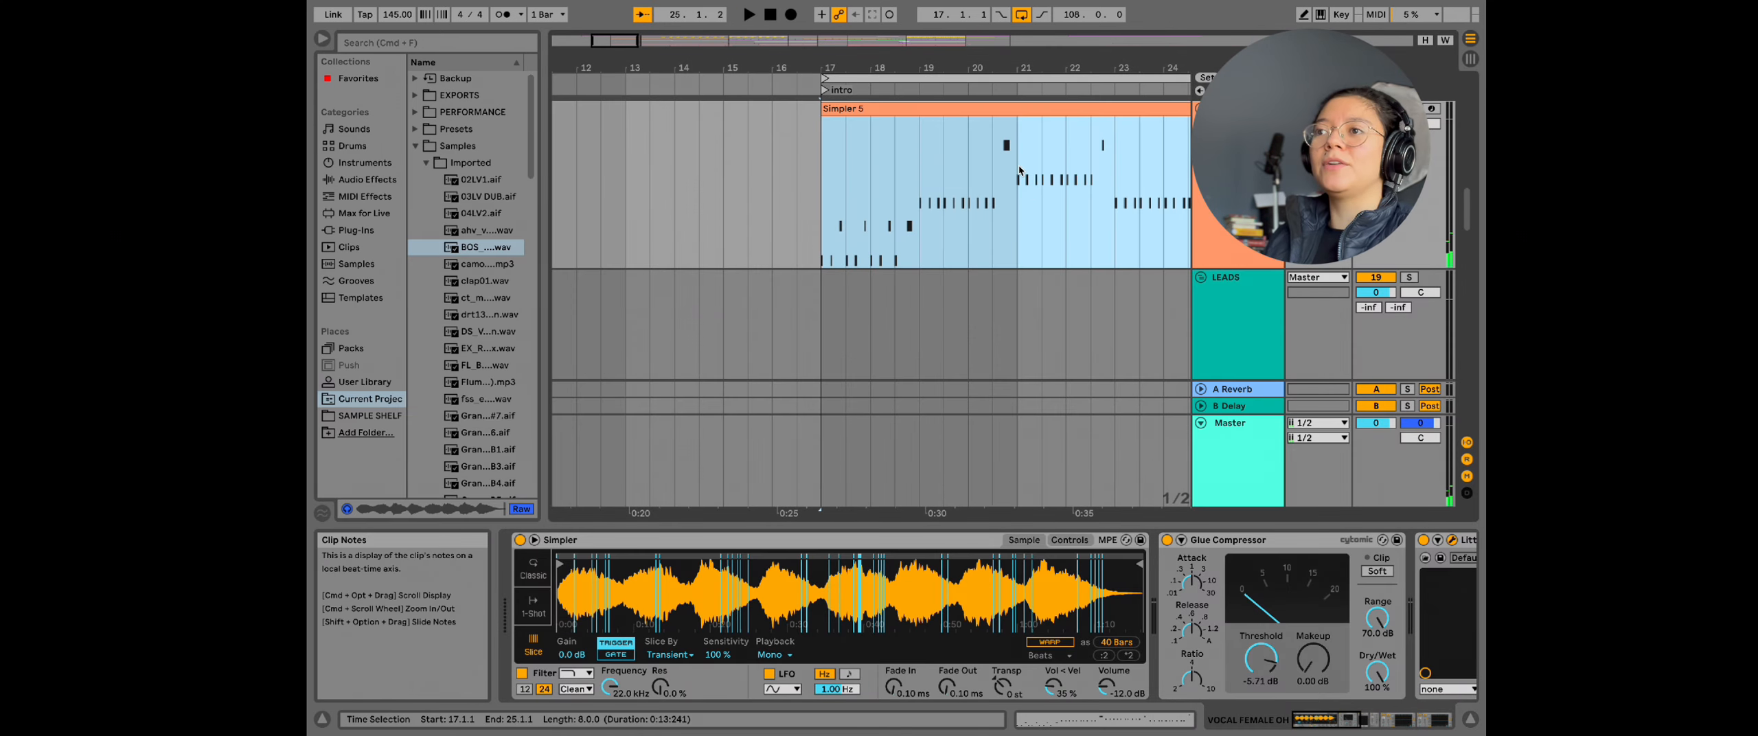
{"action": "left_click", "coordinate": [1182, 172]}
{"action": "key", "text": "space"}
{"action": "key", "text": "space"}
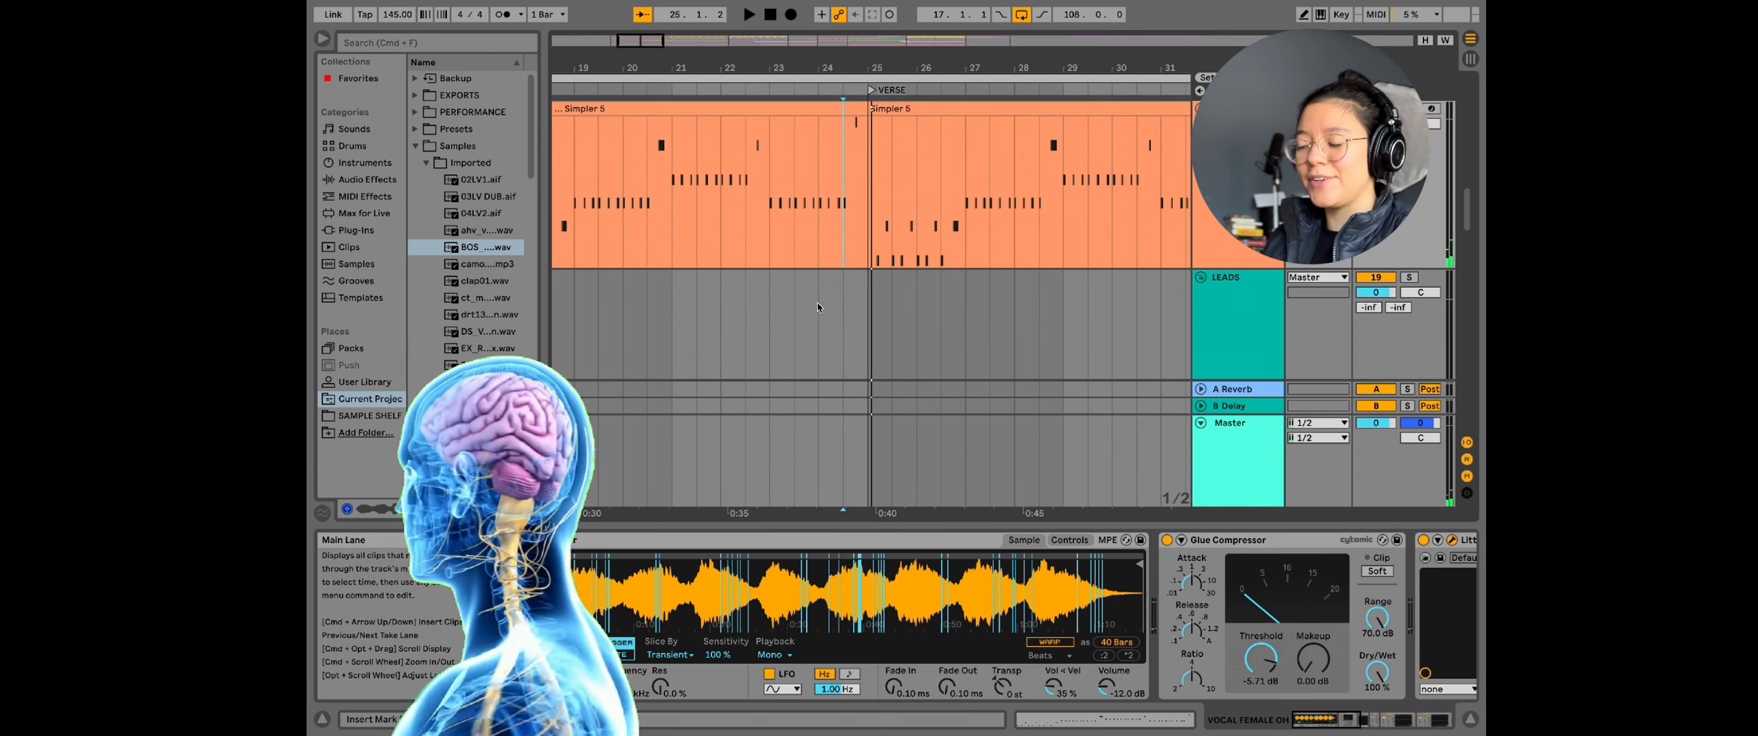
Step: Zoom out to the whole arrangement and select and solo the LEADS group
{"action": "scroll", "coordinate": [815, 292], "scroll_direction": "down", "scroll_amount": 3}
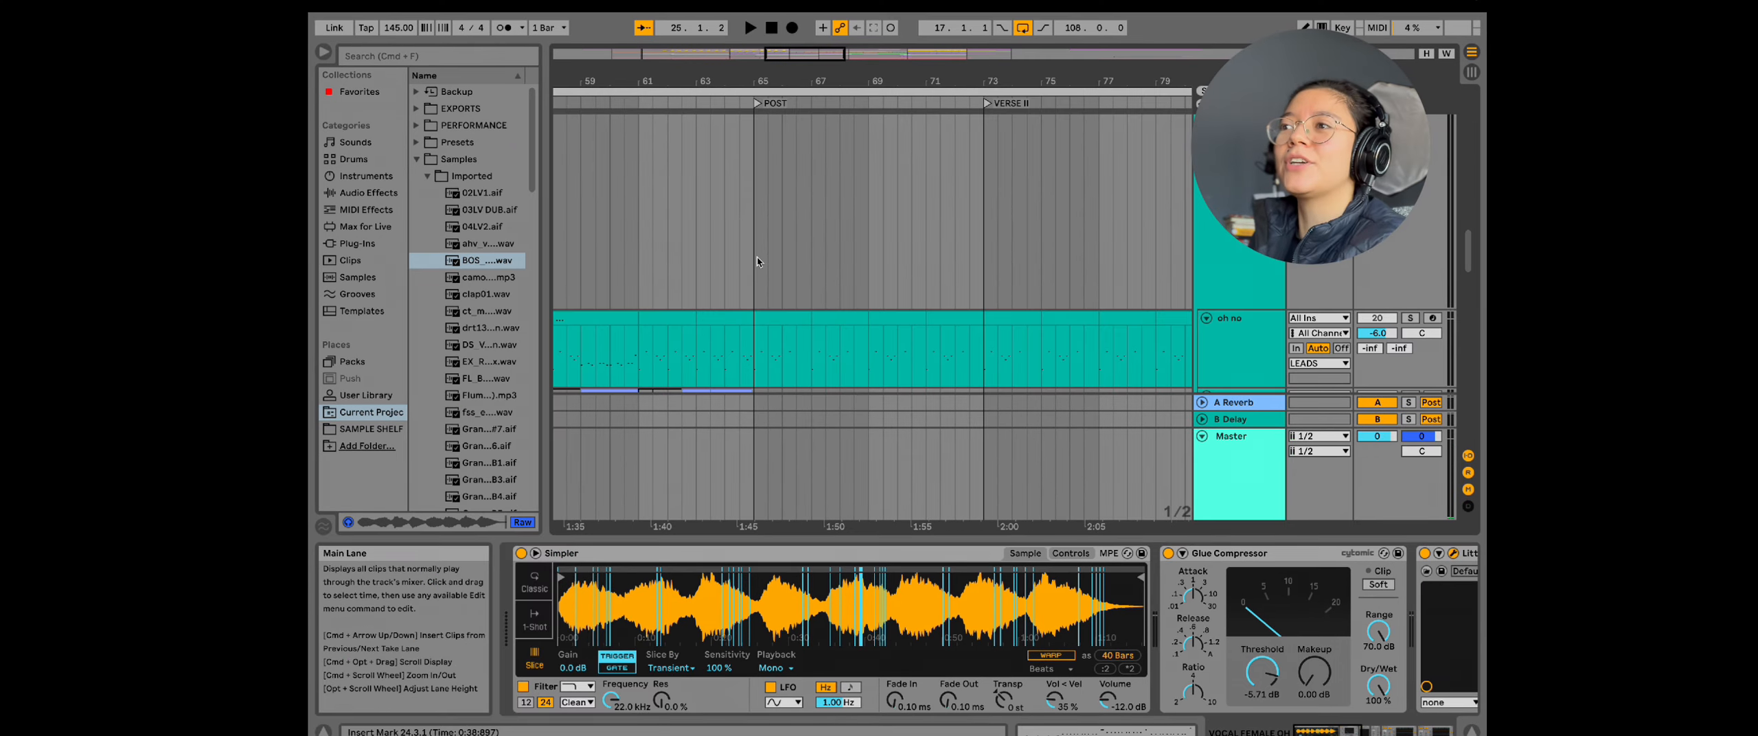
{"action": "key", "text": "x"}
{"action": "scroll", "coordinate": [734, 346], "scroll_direction": "up", "scroll_amount": 5}
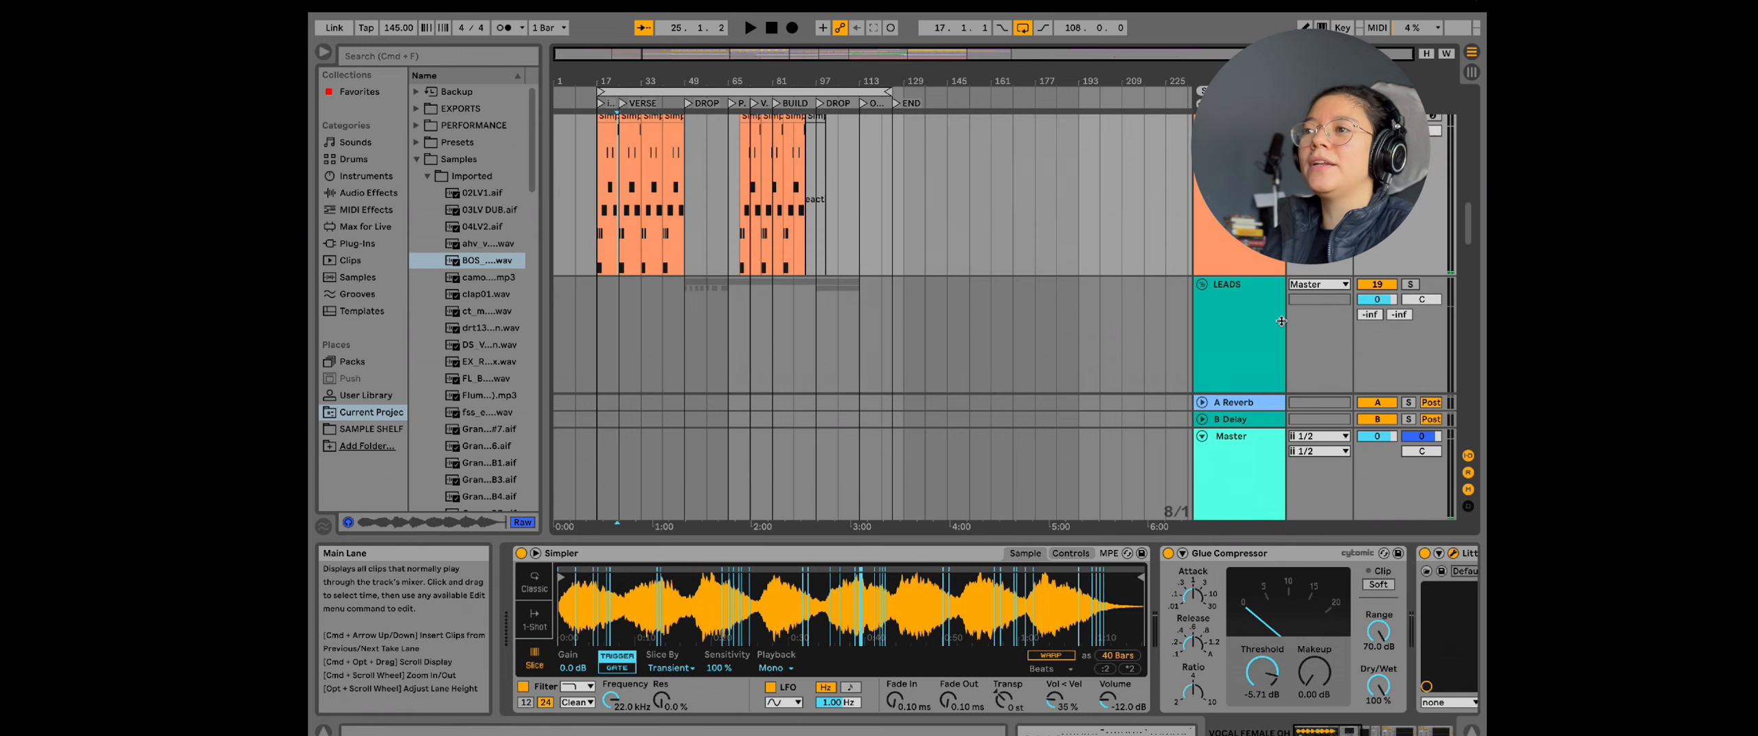
{"action": "left_click", "coordinate": [1241, 280]}
{"action": "left_click", "coordinate": [1409, 276]}
Step: Solo the oh no track, play it from the drop at bar 49 and show its Simpler sample in the browser
{"action": "scroll", "coordinate": [811, 309], "scroll_direction": "down", "scroll_amount": 8}
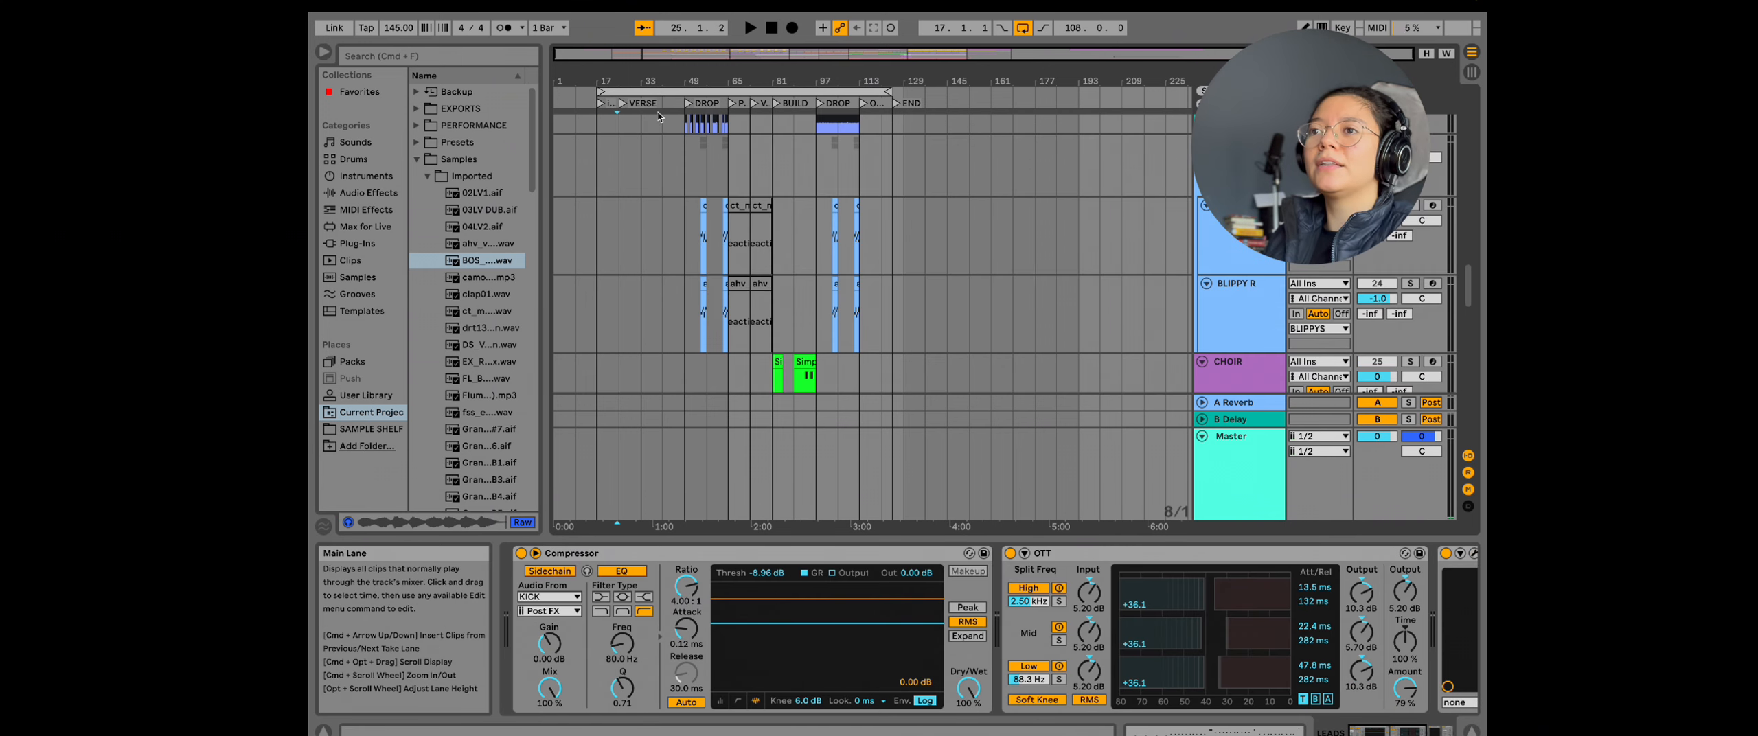
{"action": "scroll", "coordinate": [755, 302], "scroll_direction": "up", "scroll_amount": 5}
{"action": "left_click", "coordinate": [689, 298]}
{"action": "scroll", "coordinate": [695, 303], "scroll_direction": "up", "scroll_amount": 6}
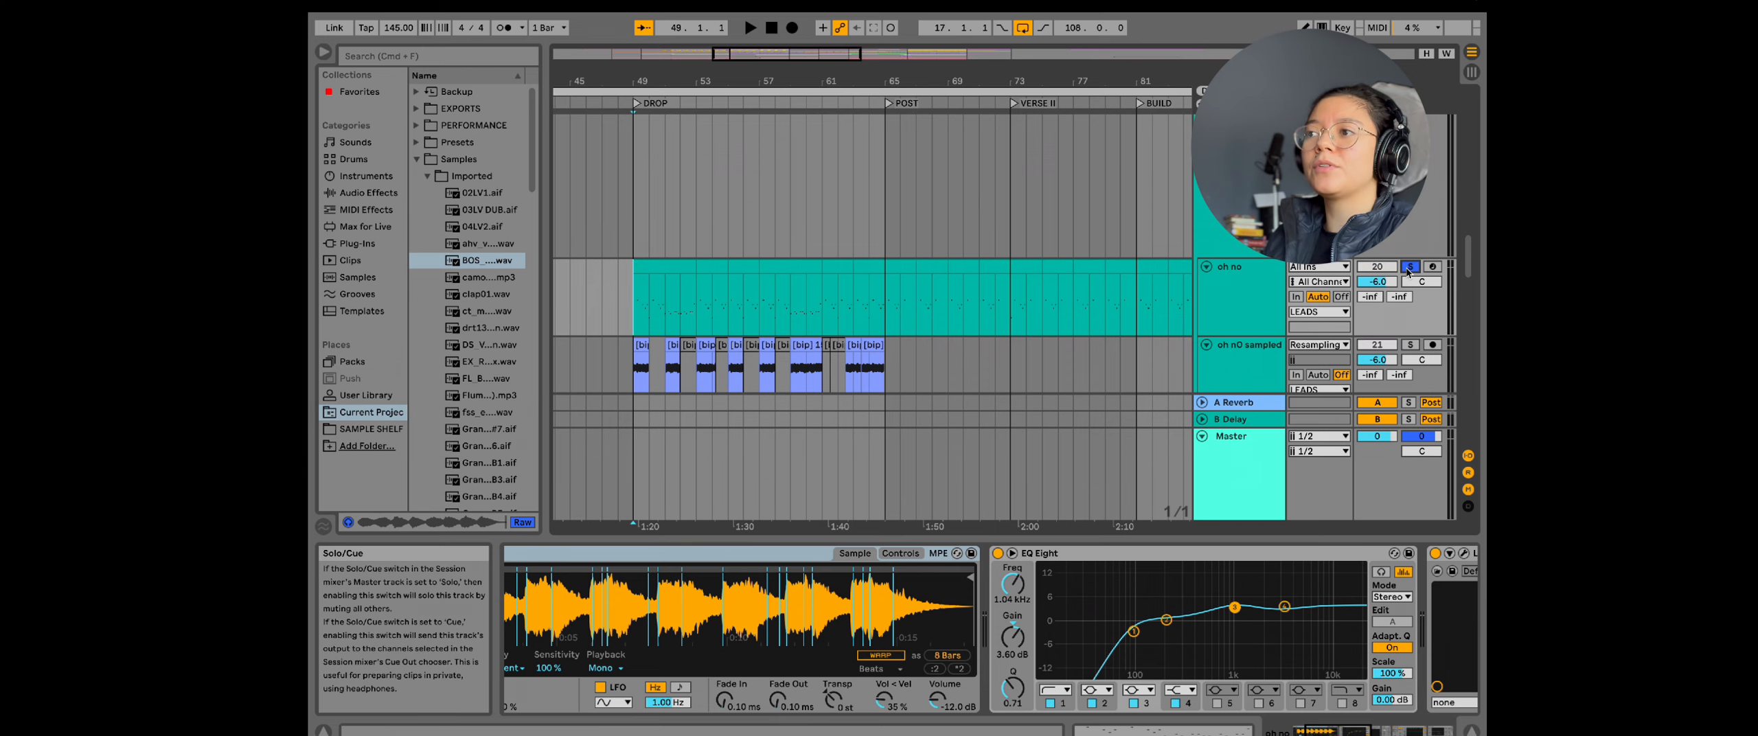
{"action": "key", "text": "space"}
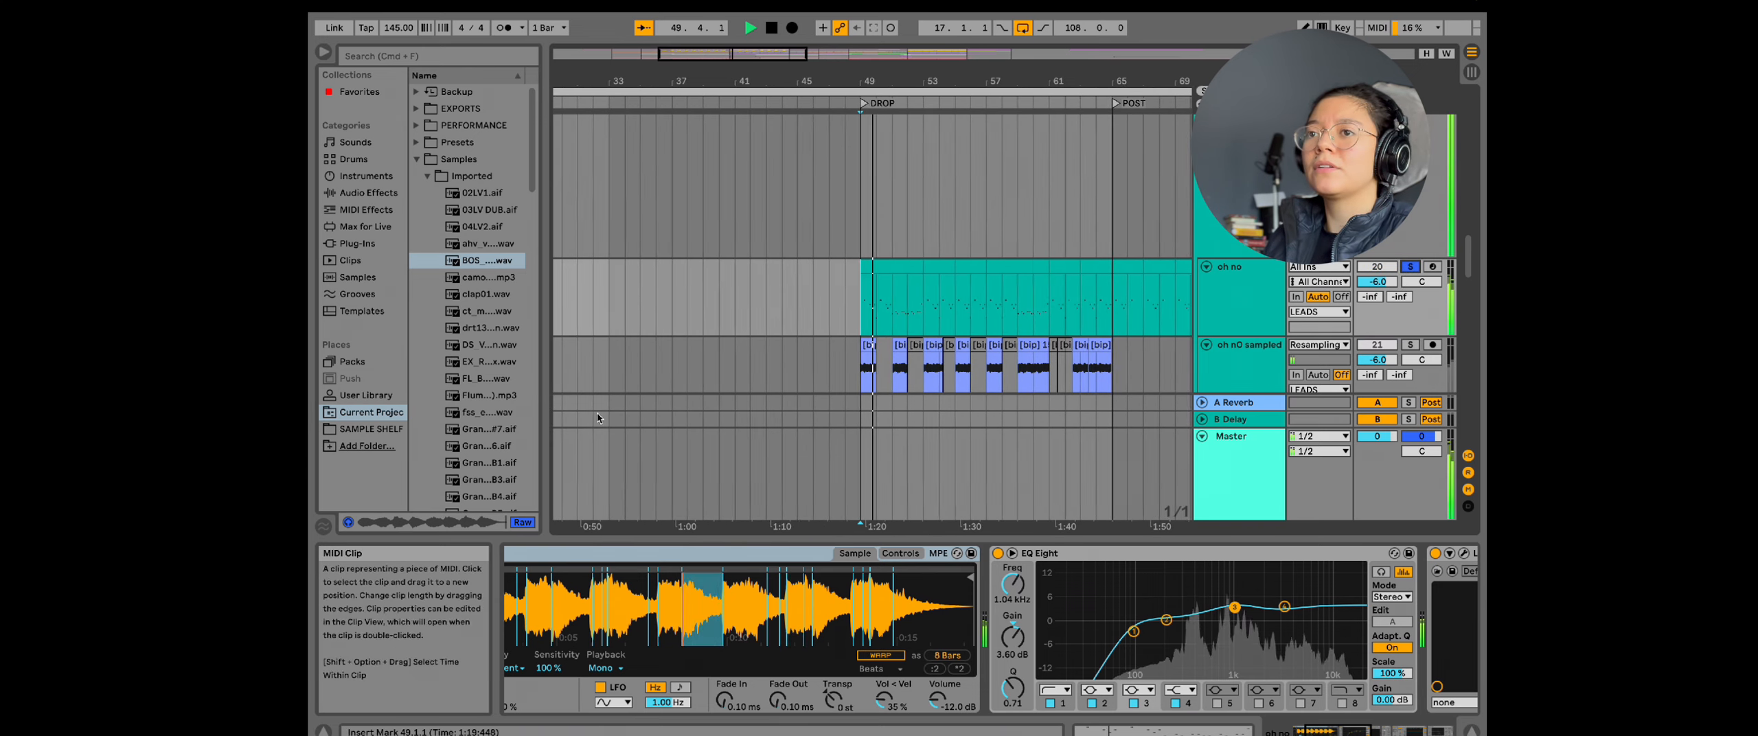
{"action": "right_click", "coordinate": [704, 599]}
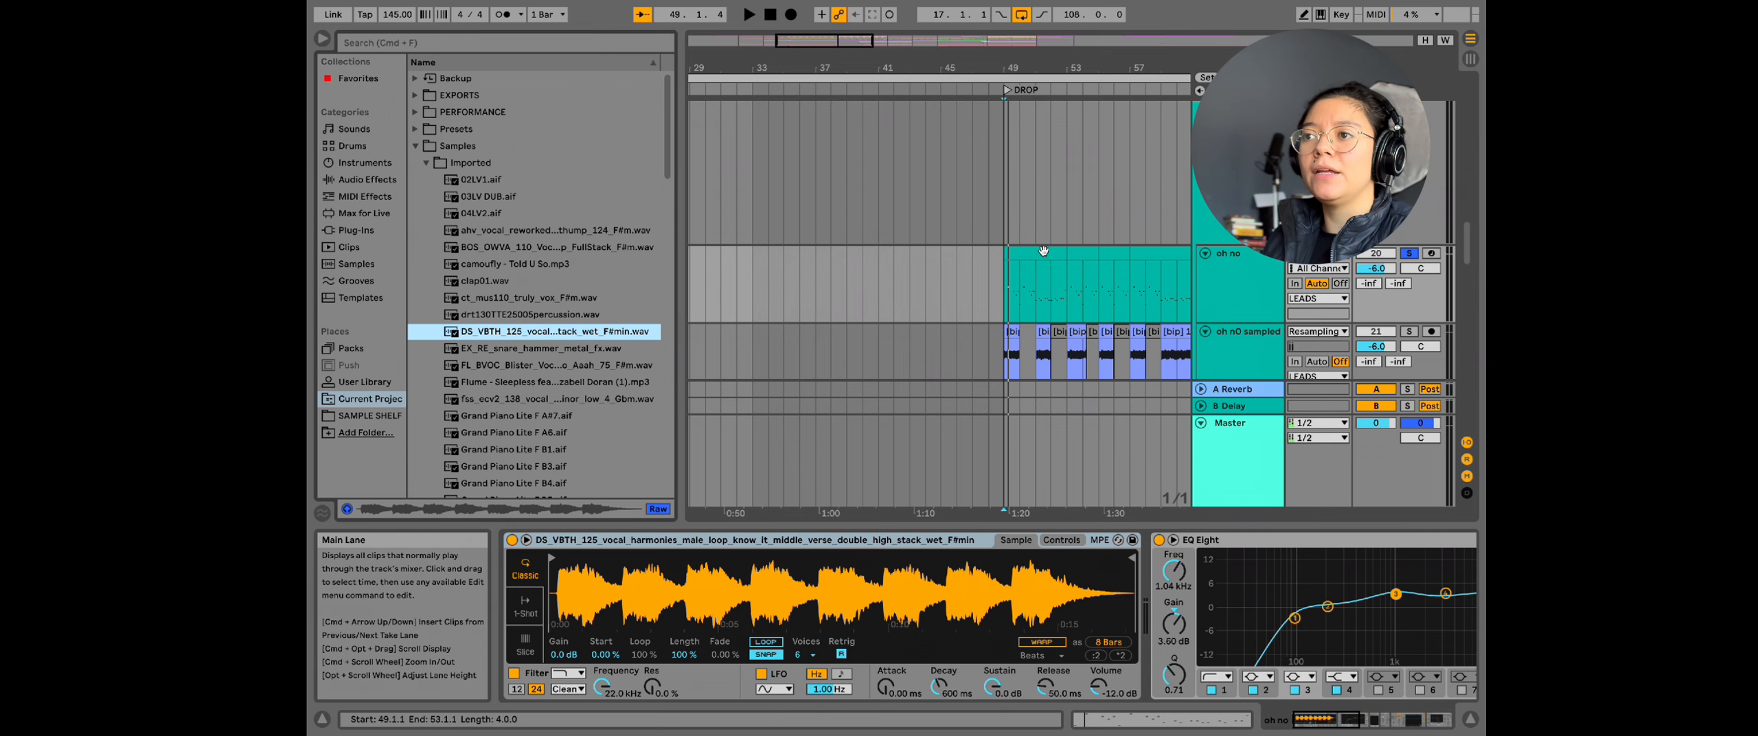
Step: Audition the oh no track from bar 49 with Simpler in Classic mode, and undo the change back to Slice mode
{"action": "left_click", "coordinate": [1000, 253]}
{"action": "key", "text": "space"}
{"action": "scroll", "coordinate": [1000, 254], "scroll_direction": "right", "scroll_amount": 3}
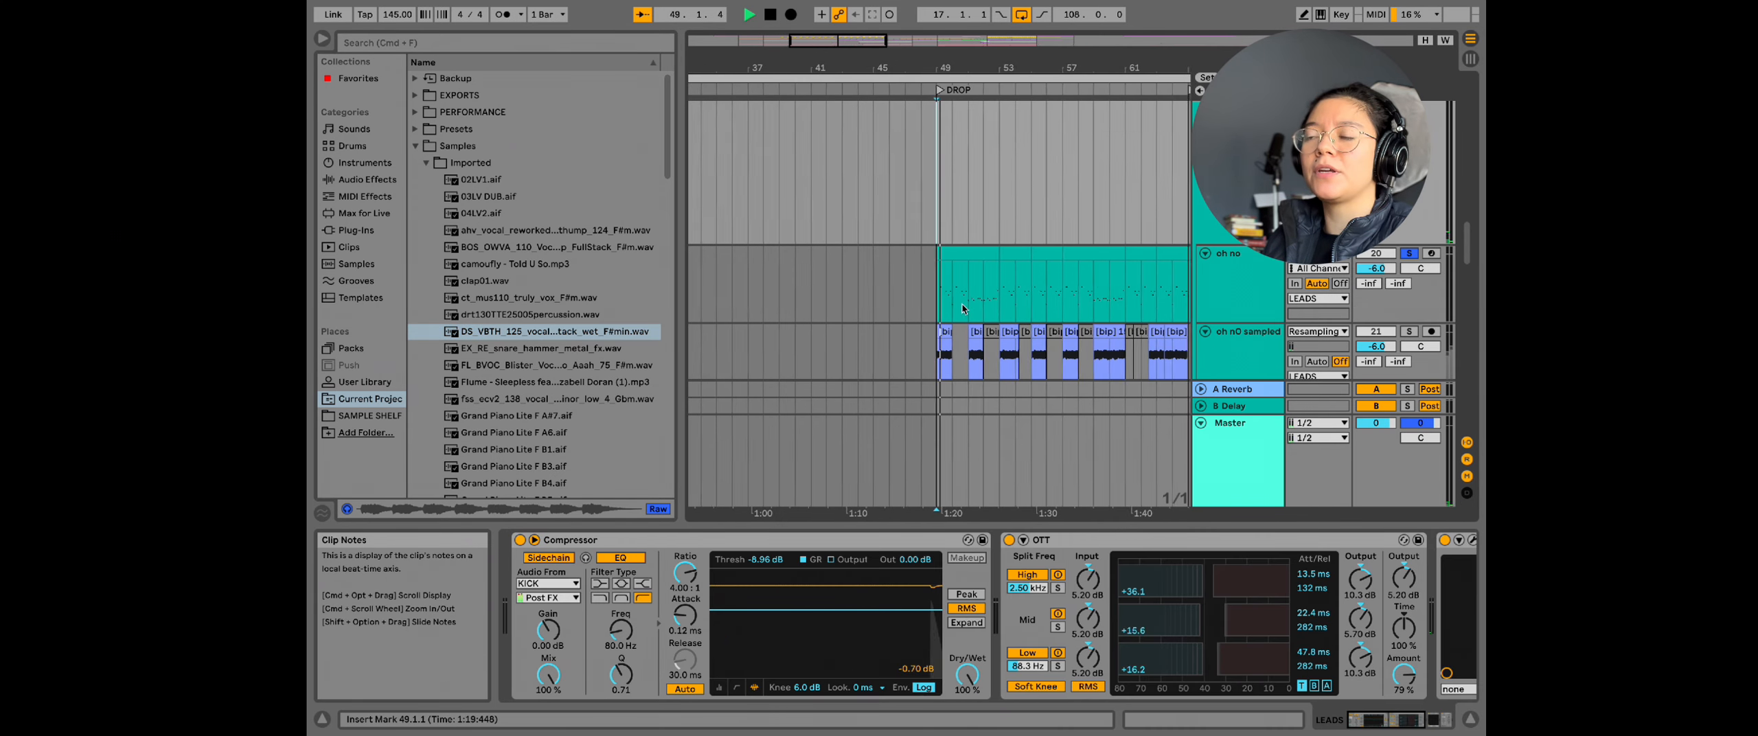
{"action": "left_click", "coordinate": [859, 309]}
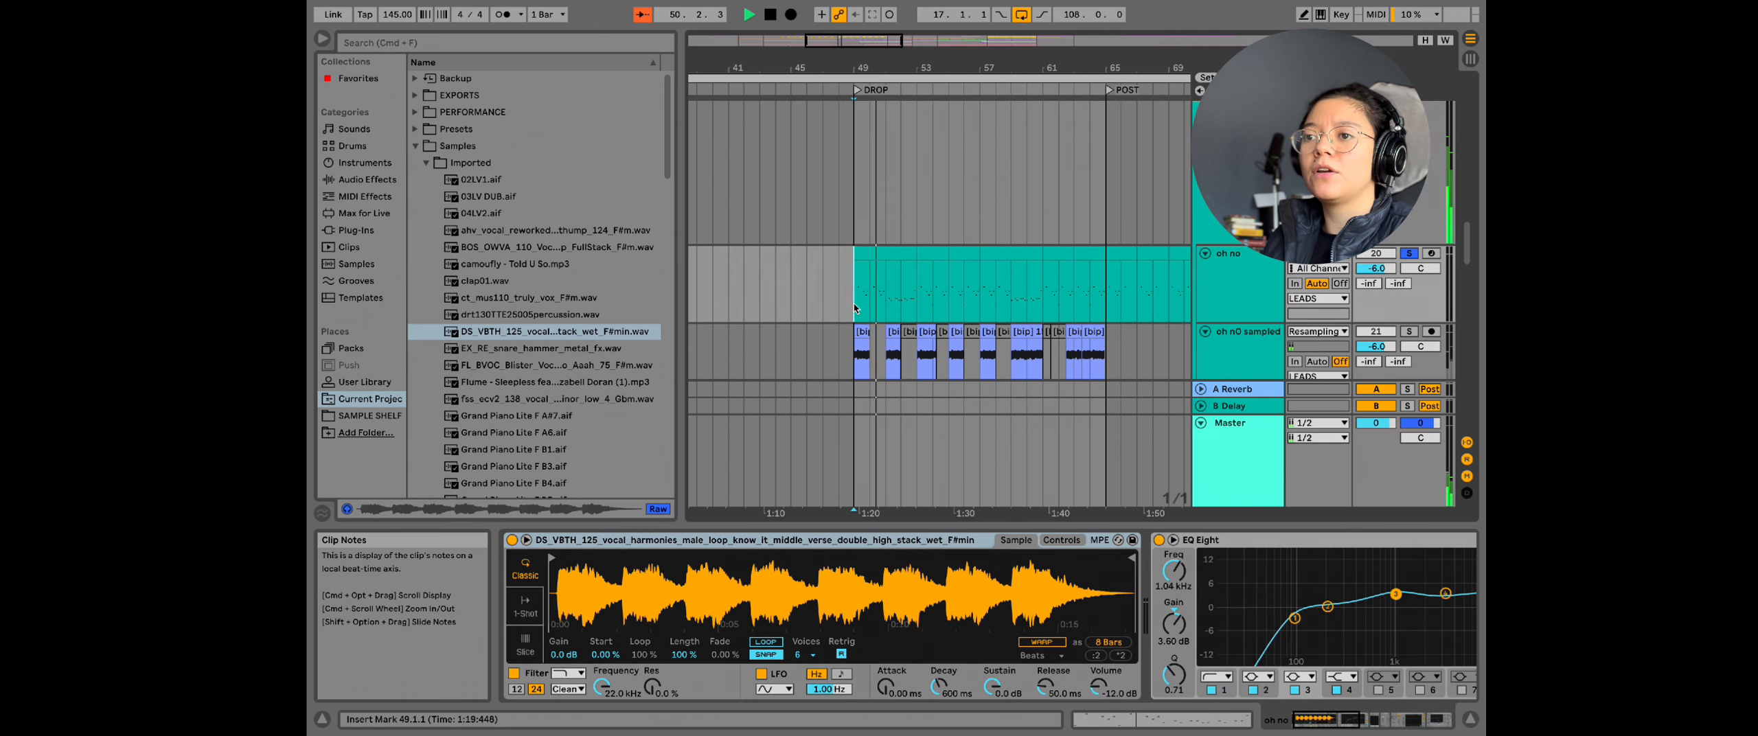
{"action": "key", "text": "space"}
{"action": "key", "text": "space"}
{"action": "key", "text": "space"}
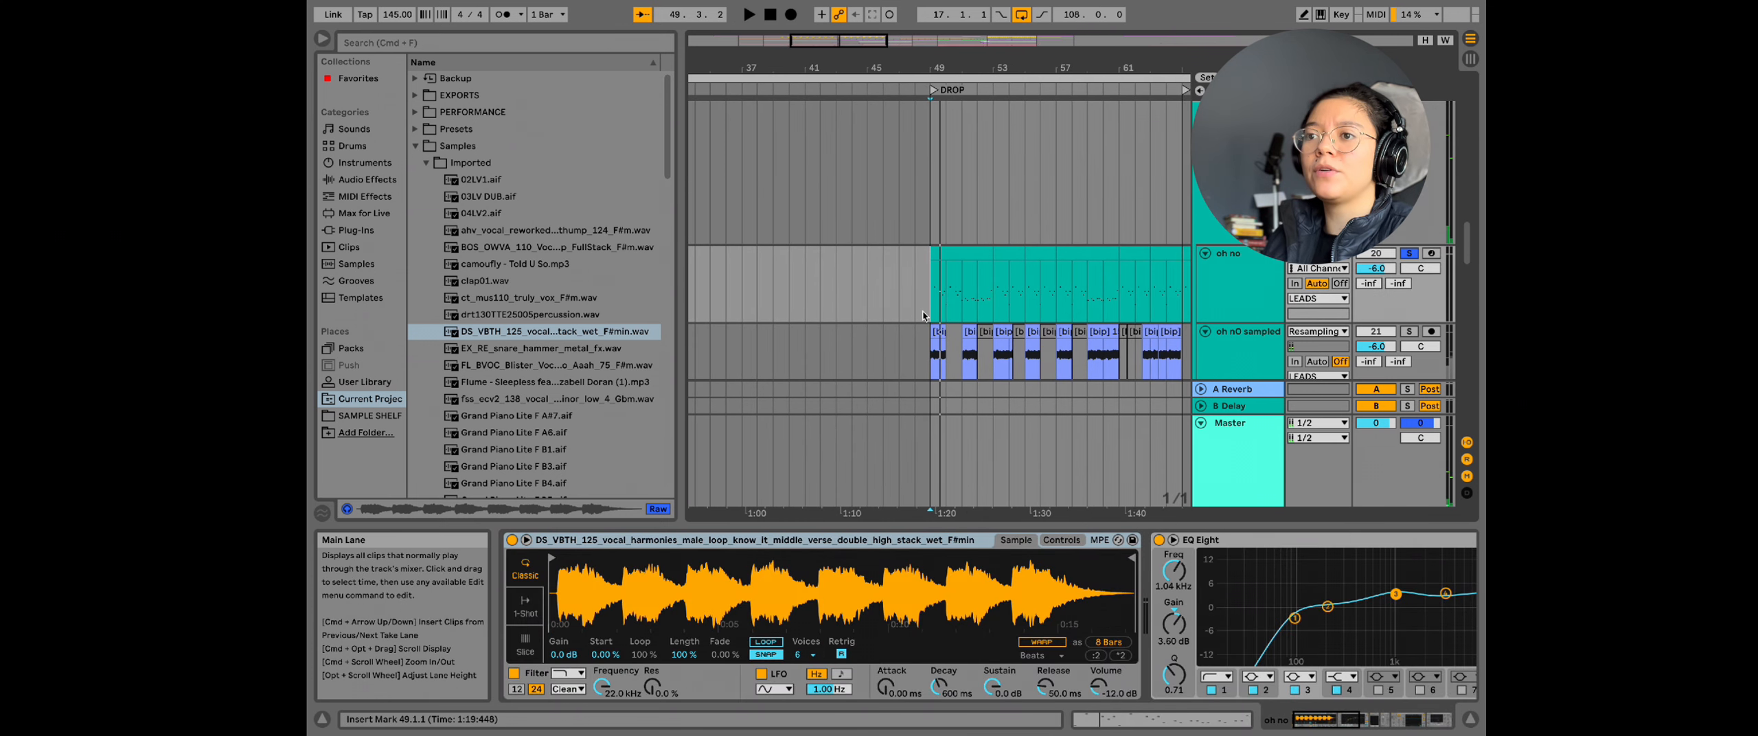
{"action": "key", "text": "super+z"}
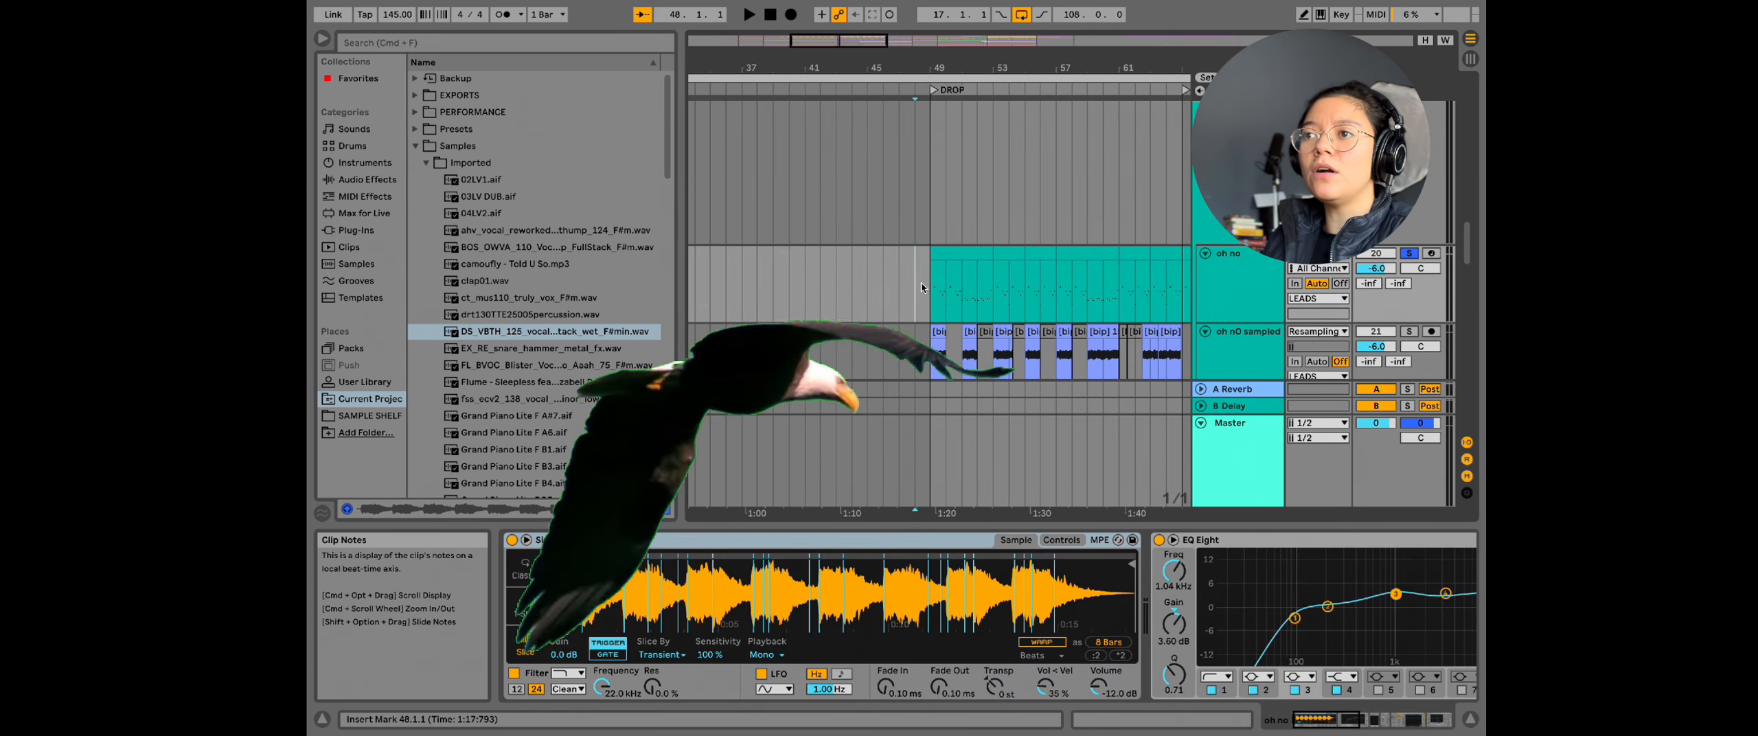
Step: Play the sliced oh no lead from the drop at bar 49, and stop after a few bars
{"action": "key", "text": "space"}
{"action": "scroll", "coordinate": [928, 300], "scroll_direction": "right", "scroll_amount": 5}
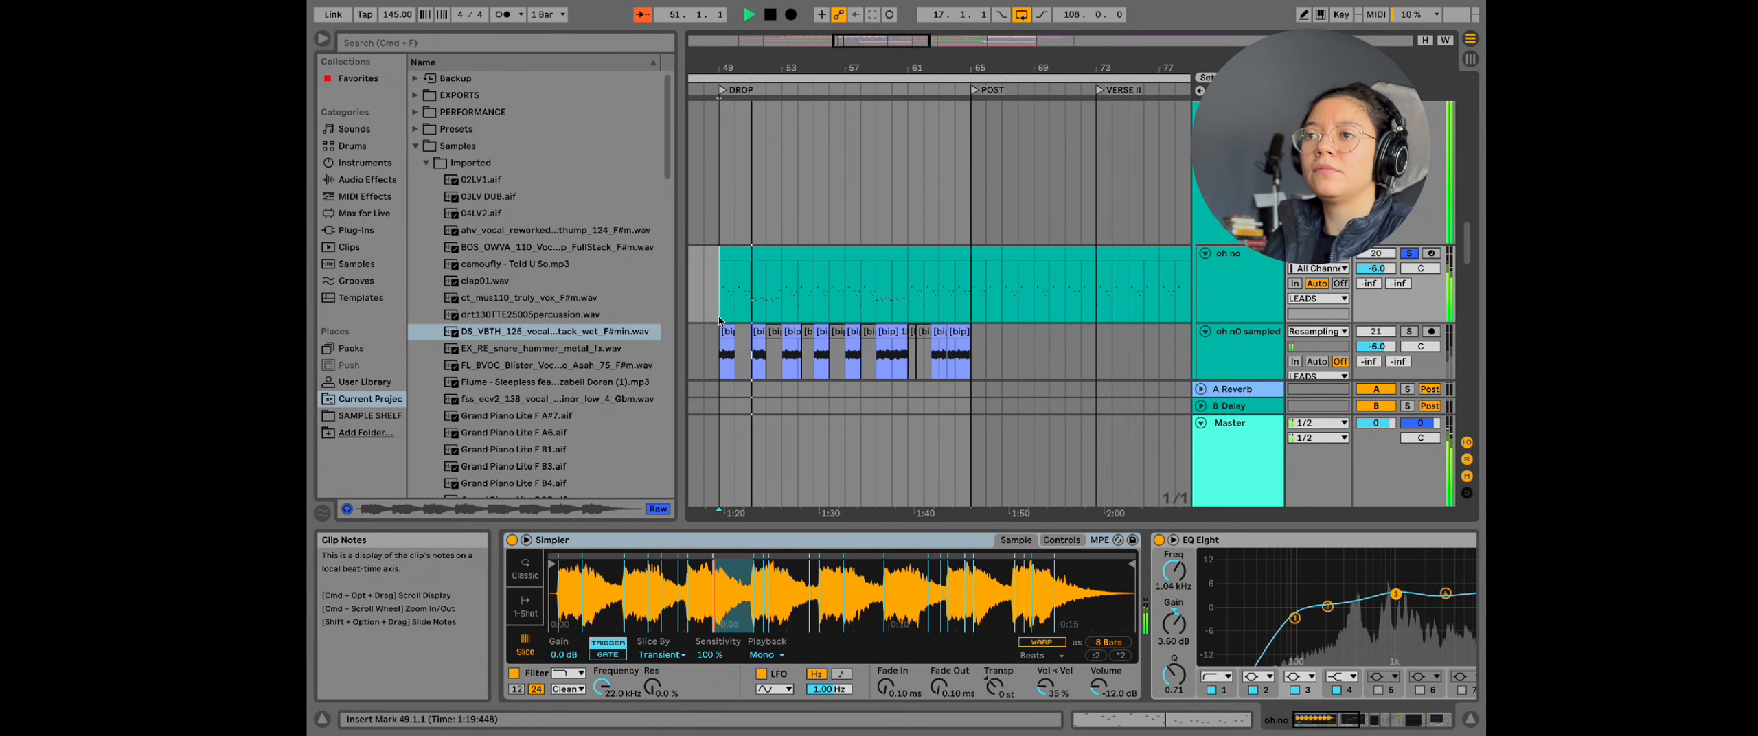
{"action": "scroll", "coordinate": [755, 248], "scroll_direction": "down", "scroll_amount": 1}
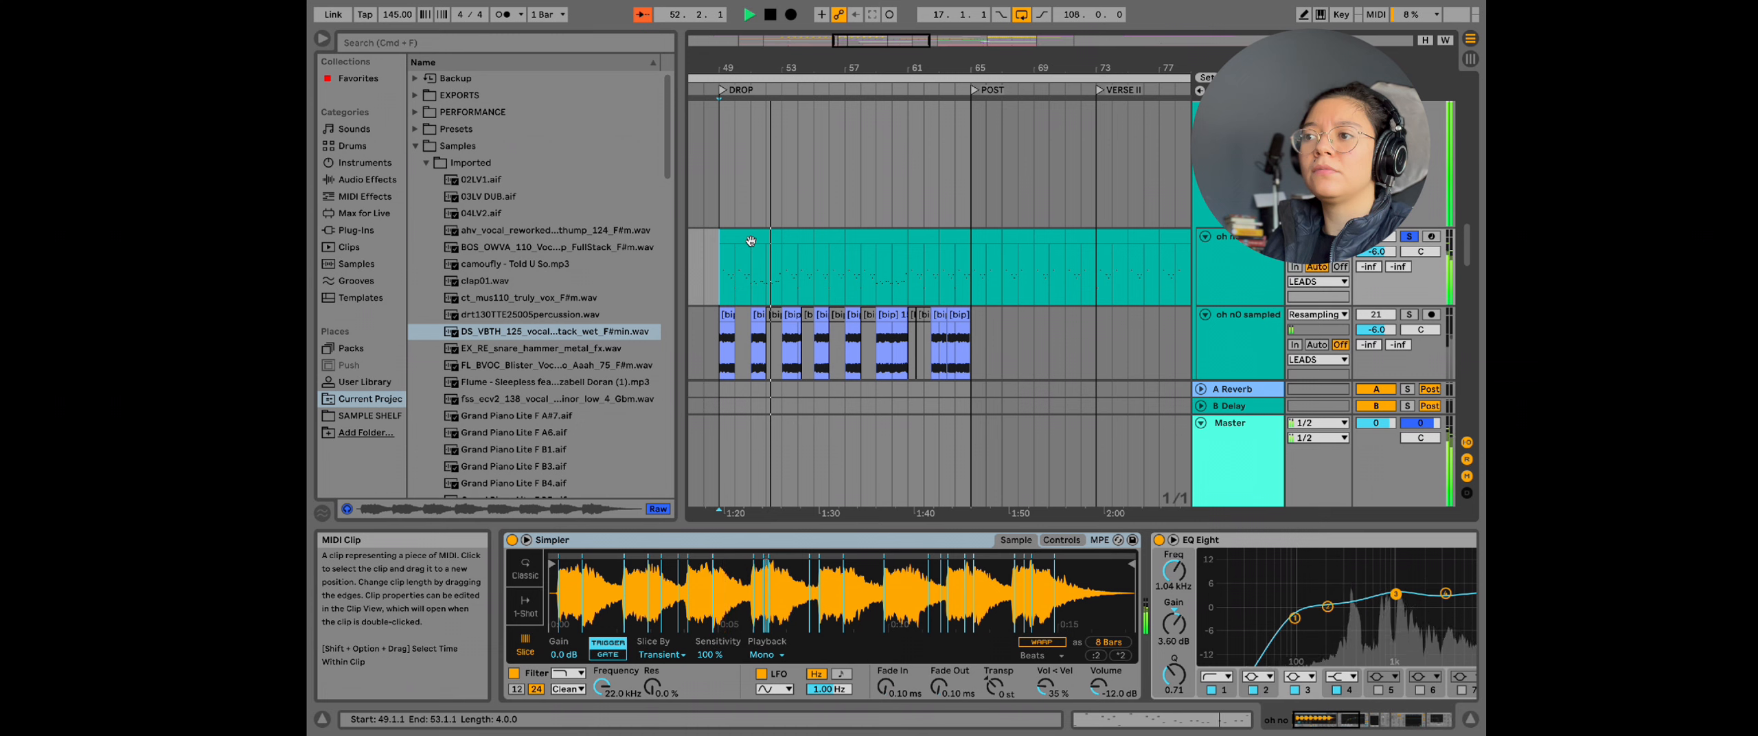
{"action": "key", "text": "space"}
Step: Examine the oh no track's device chain, from Simpler and EQ Eight through LittleAlterBoy, Utility and Compressor to Auto Filter
{"action": "scroll", "coordinate": [1004, 641], "scroll_direction": "right", "scroll_amount": 10}
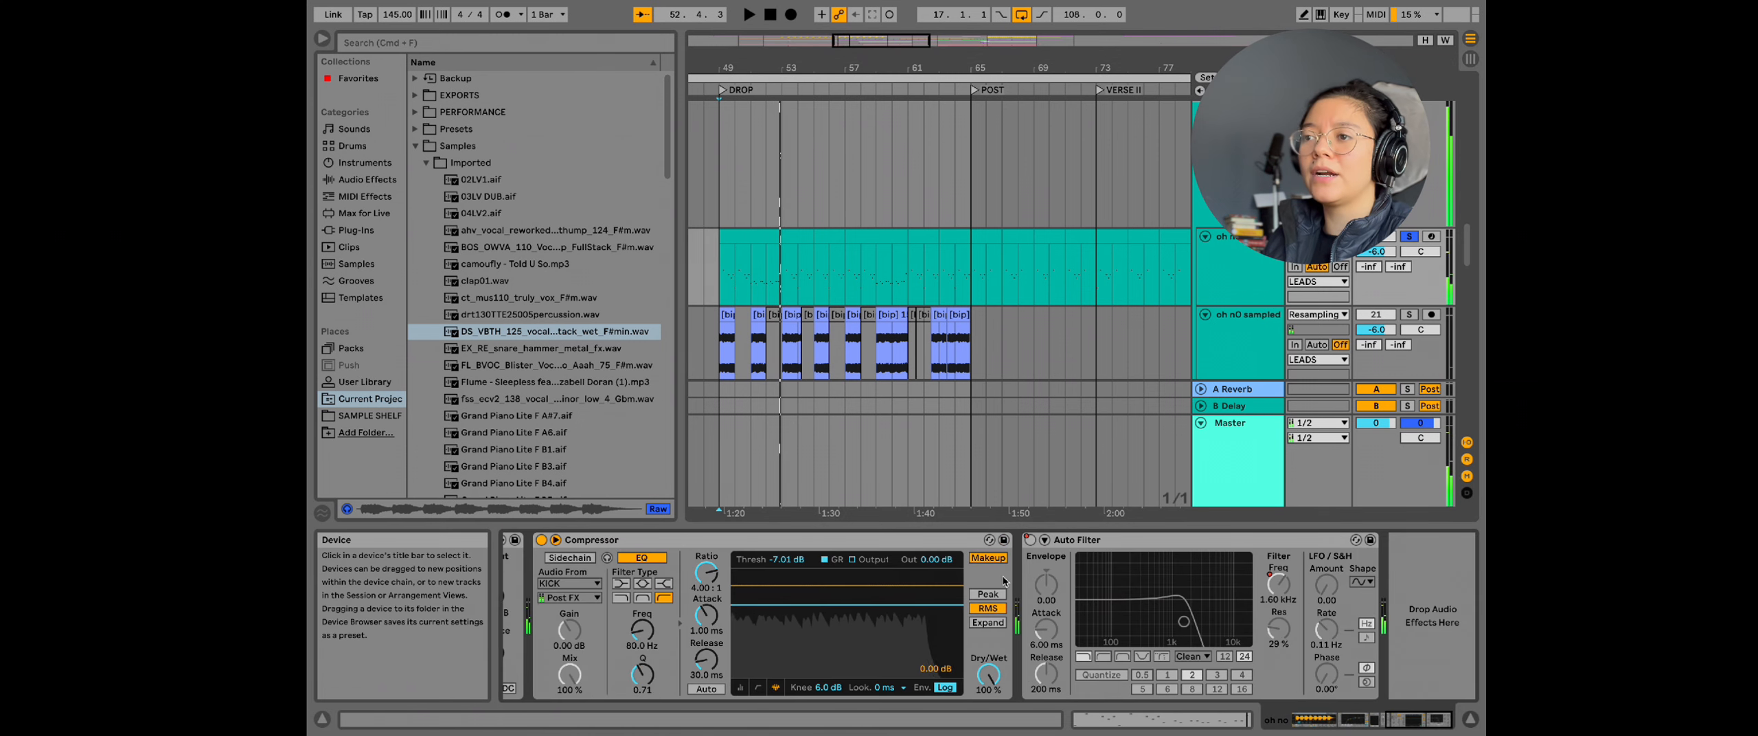
{"action": "scroll", "coordinate": [953, 582], "scroll_direction": "left", "scroll_amount": 10}
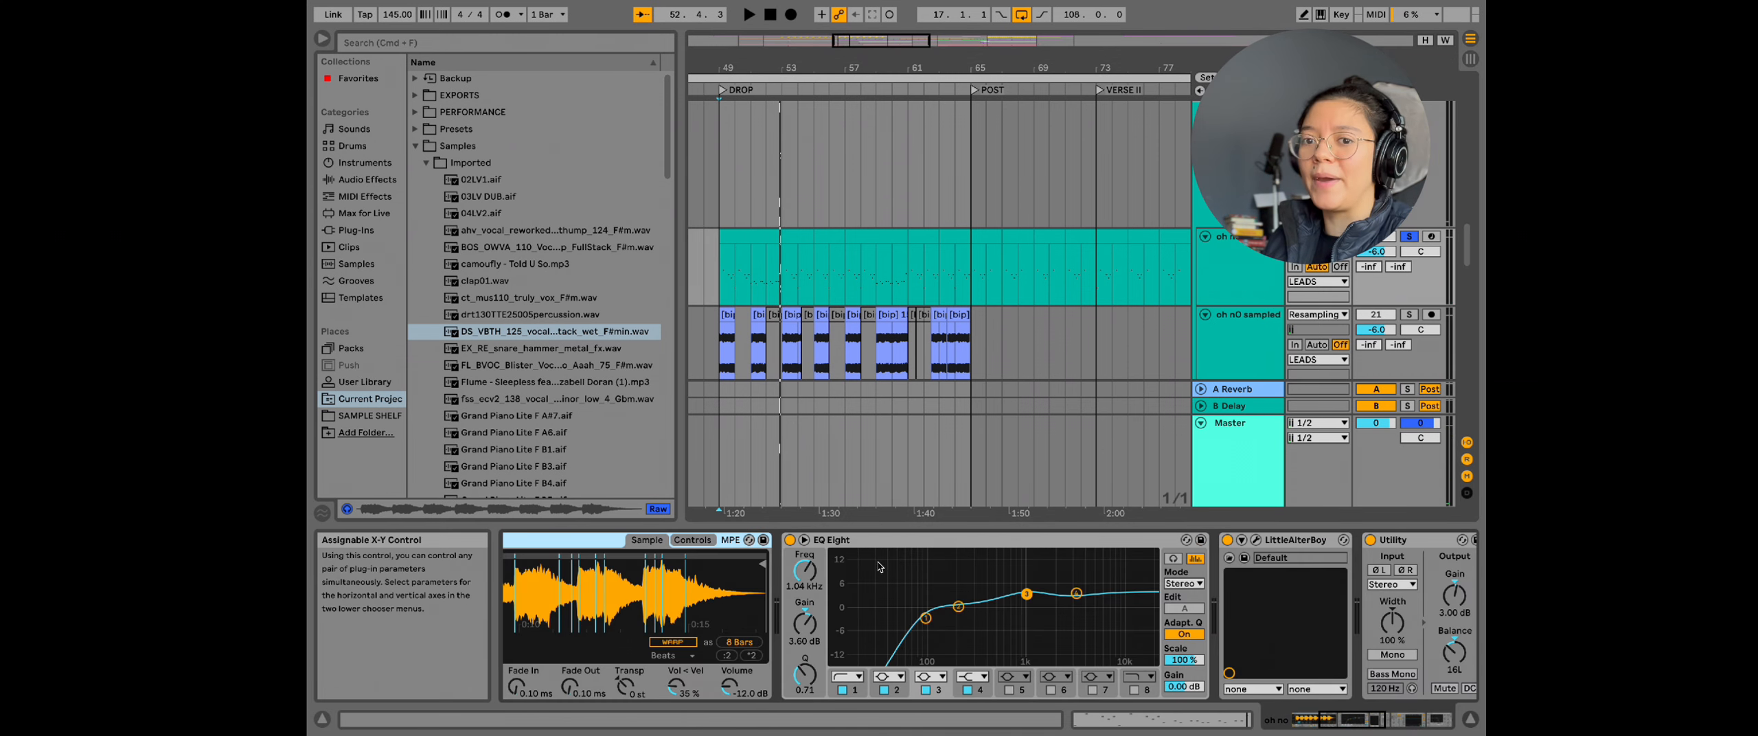
{"action": "scroll", "coordinate": [879, 567], "scroll_direction": "right", "scroll_amount": 10}
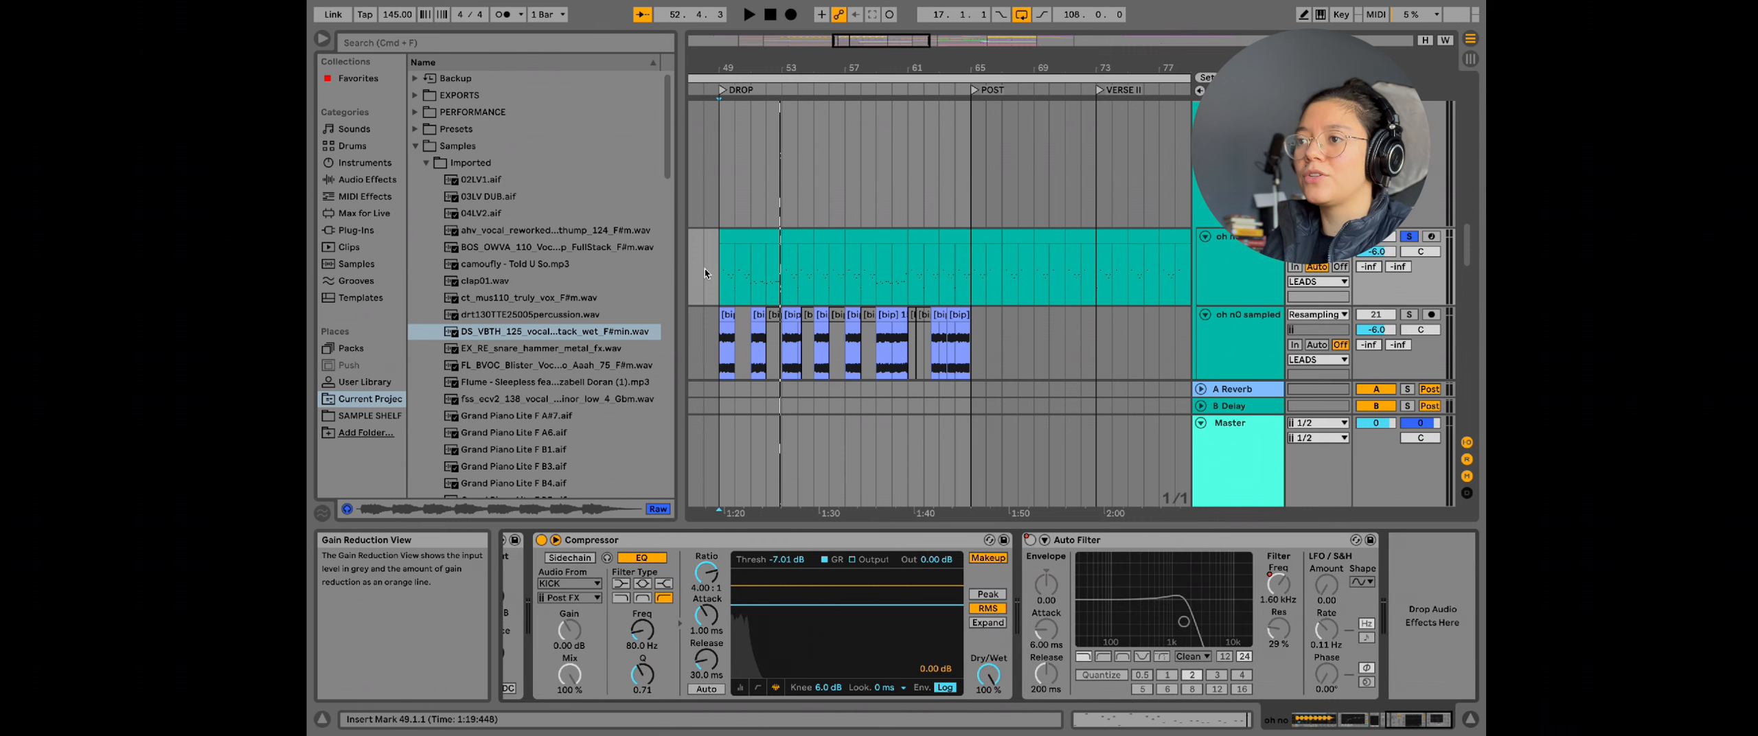
{"action": "scroll", "coordinate": [816, 626], "scroll_direction": "left", "scroll_amount": 5}
Step: Solo the oh nO sampled track, set the insert marker at bar 49 and play its resampled clips briefly
{"action": "scroll", "coordinate": [715, 340], "scroll_direction": "up", "scroll_amount": 5}
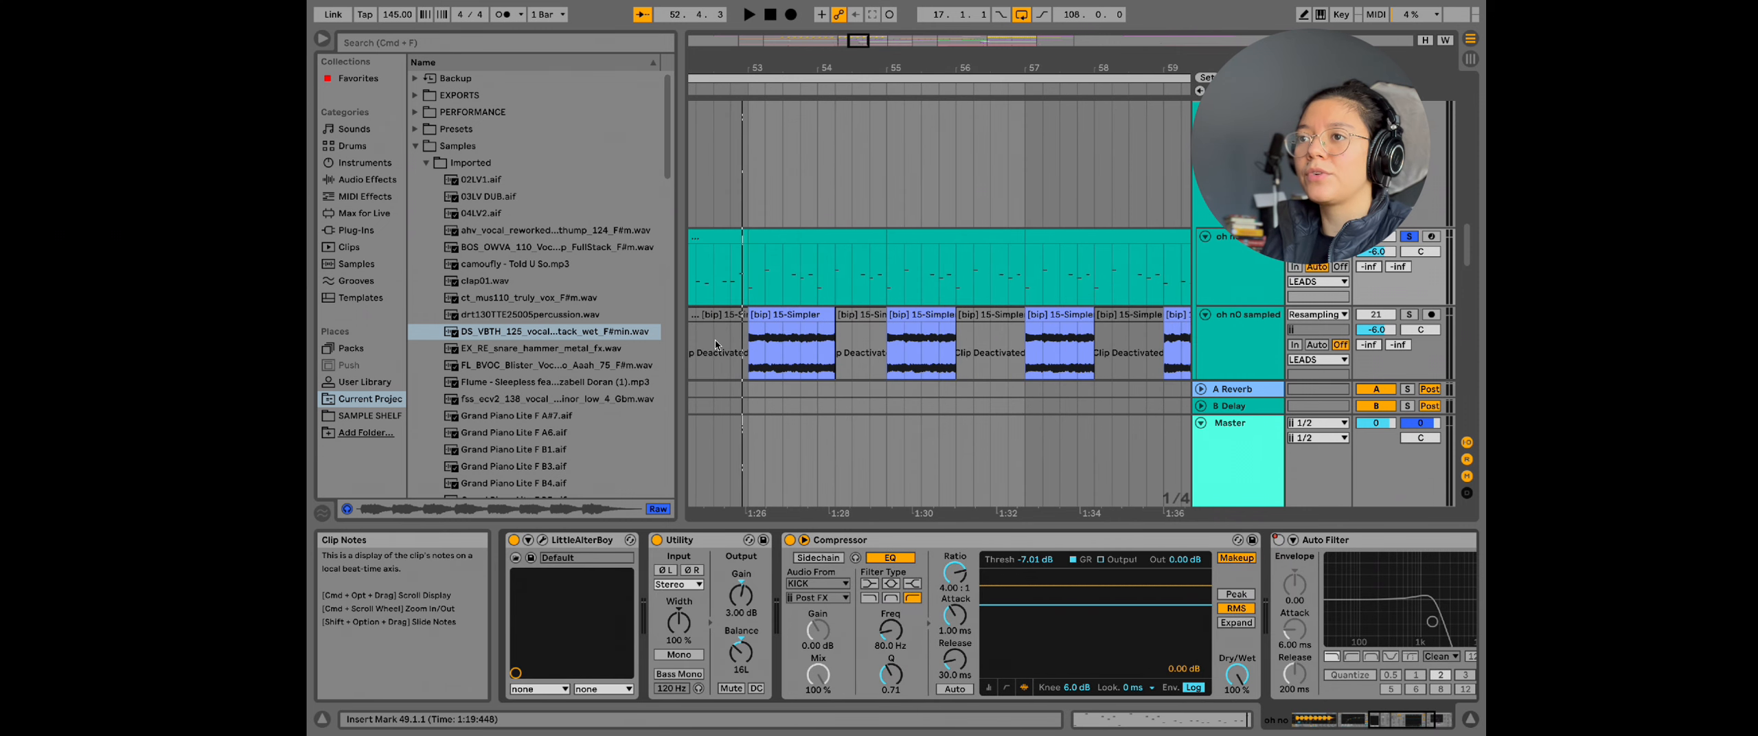
{"action": "scroll", "coordinate": [709, 340], "scroll_direction": "left", "scroll_amount": 2}
{"action": "scroll", "coordinate": [709, 340], "scroll_direction": "left", "scroll_amount": 3}
{"action": "left_click", "coordinate": [760, 340]}
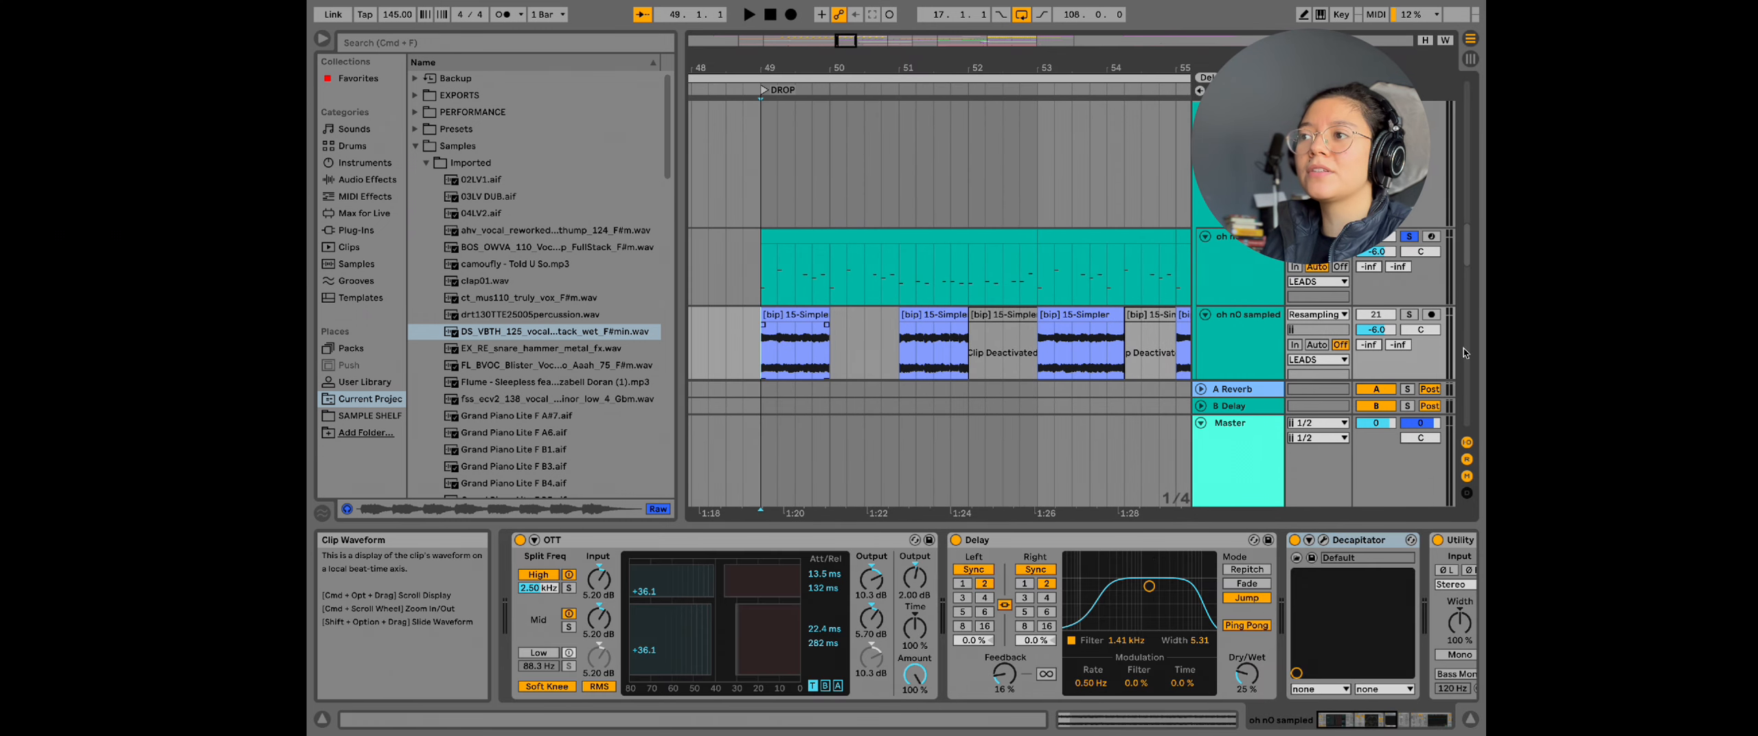
{"action": "scroll", "coordinate": [1215, 341], "scroll_direction": "down", "scroll_amount": 3}
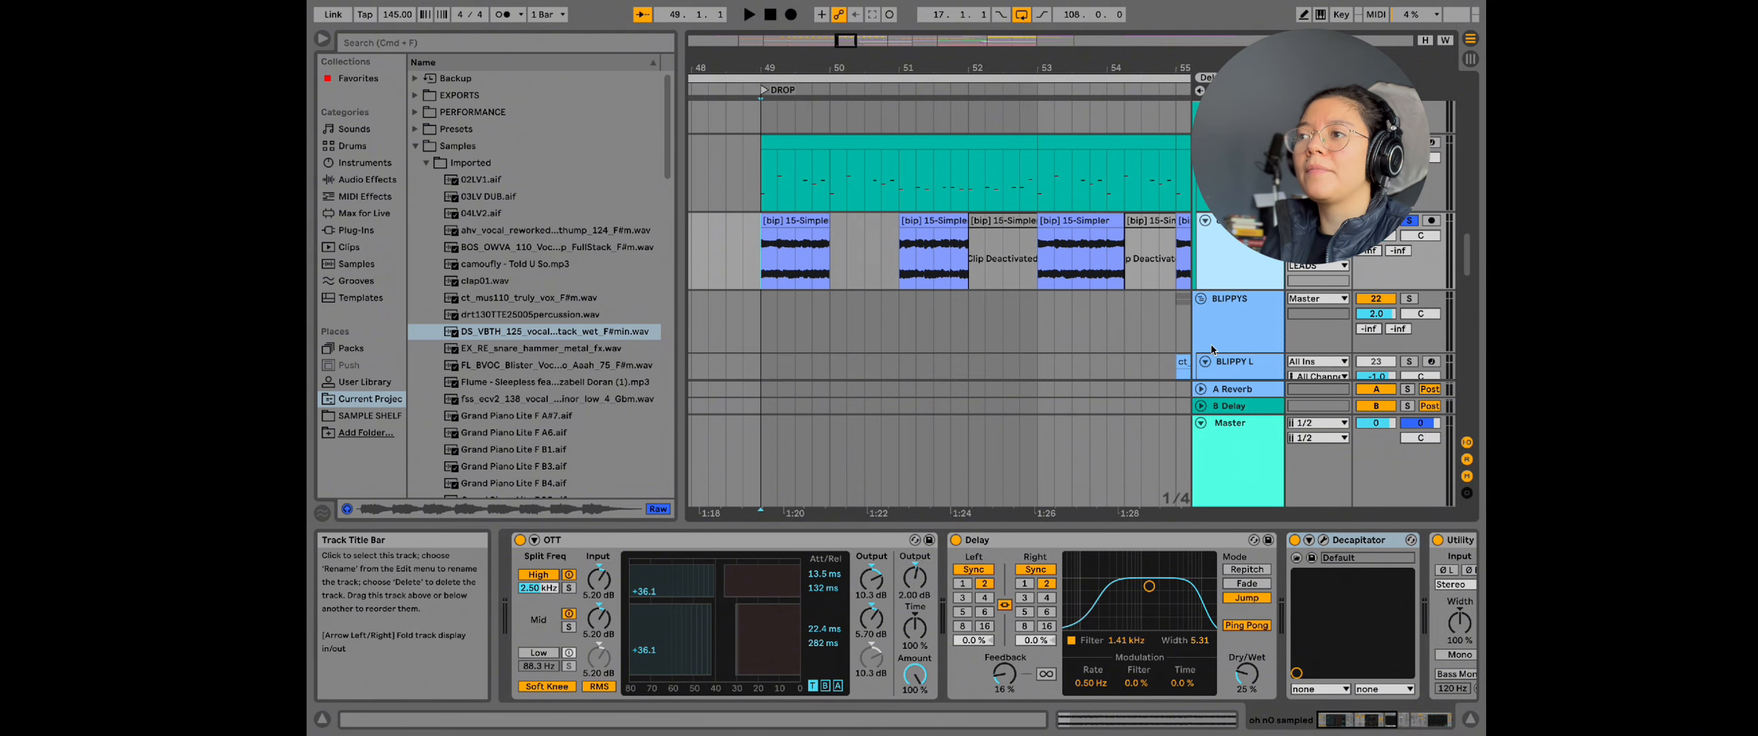
{"action": "left_click", "coordinate": [751, 269]}
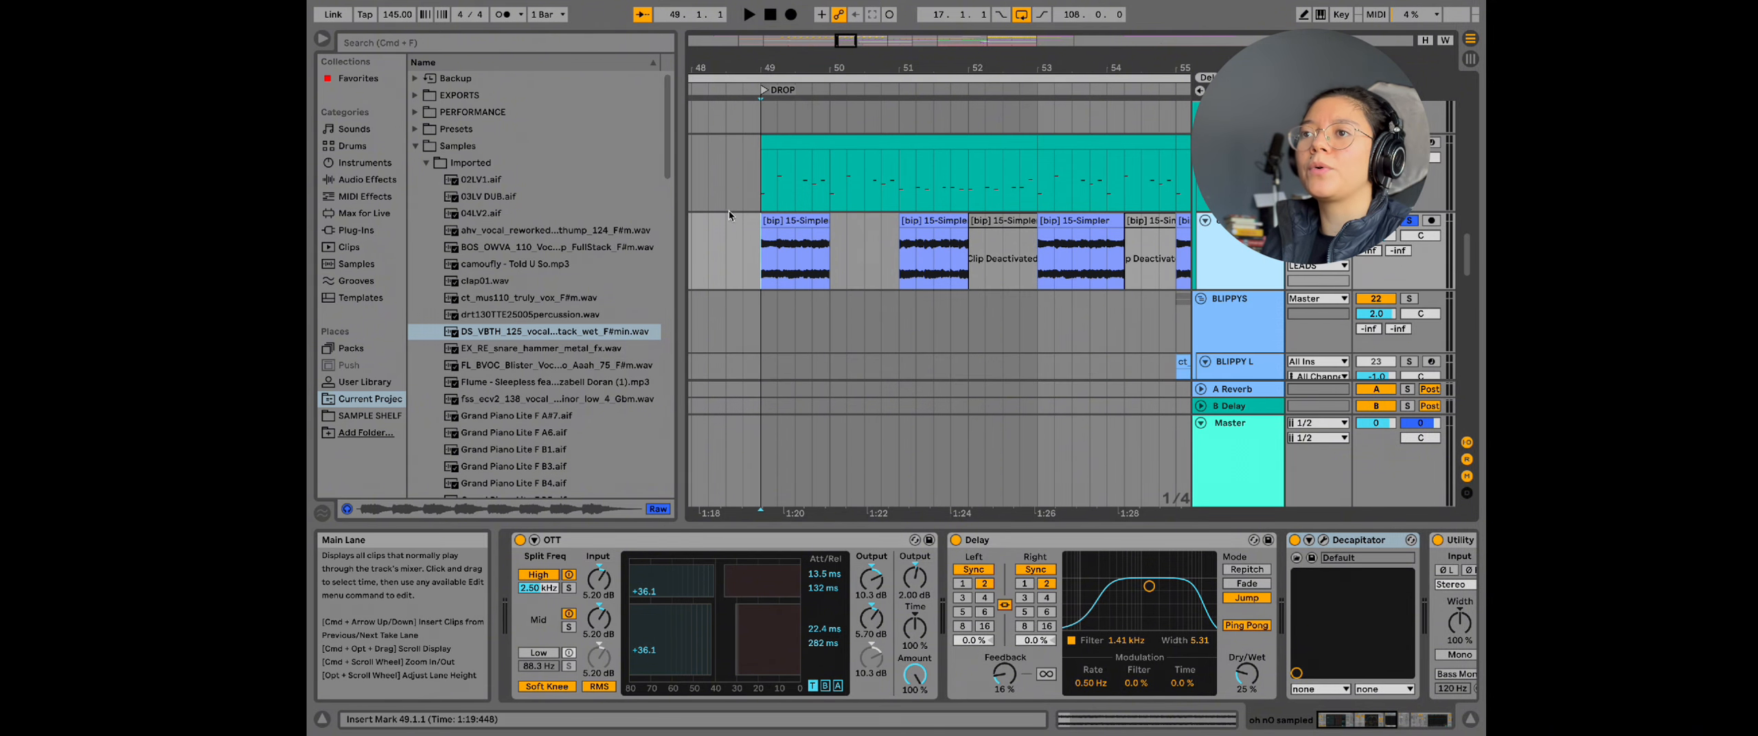
{"action": "key", "text": "space"}
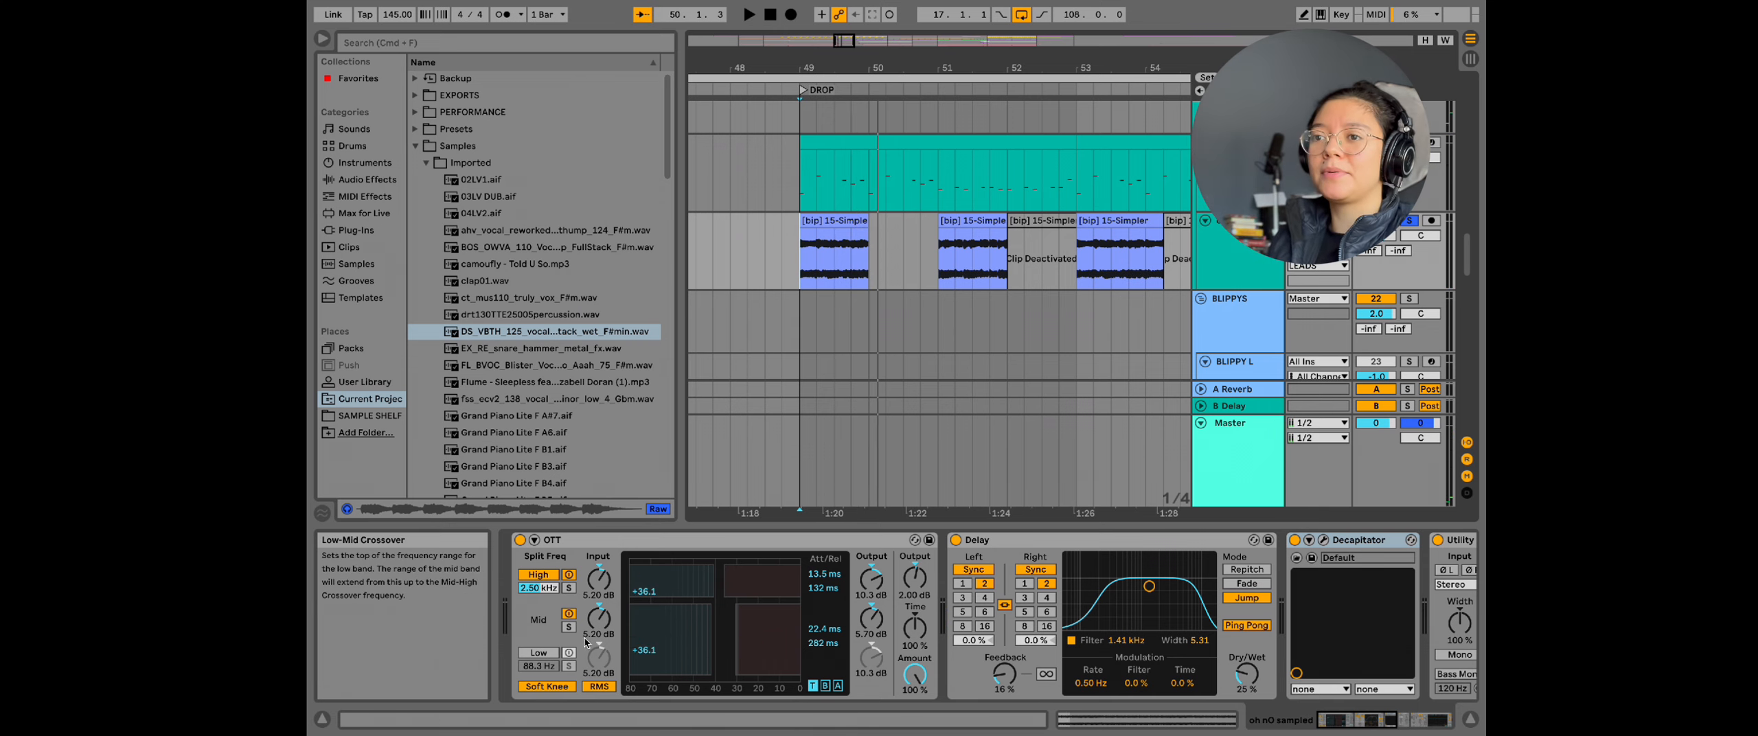
Step: Unsolo the oh nO sampled track, select the LEADS group at bar 49 and play both leads together from the drop
{"action": "left_click", "coordinate": [831, 219]}
{"action": "left_click", "coordinate": [1409, 221]}
{"action": "scroll", "coordinate": [831, 274], "scroll_direction": "up", "scroll_amount": 3}
{"action": "left_click", "coordinate": [800, 185]}
{"action": "key", "text": "space"}
{"action": "key", "text": "space"}
{"action": "key", "text": "space"}
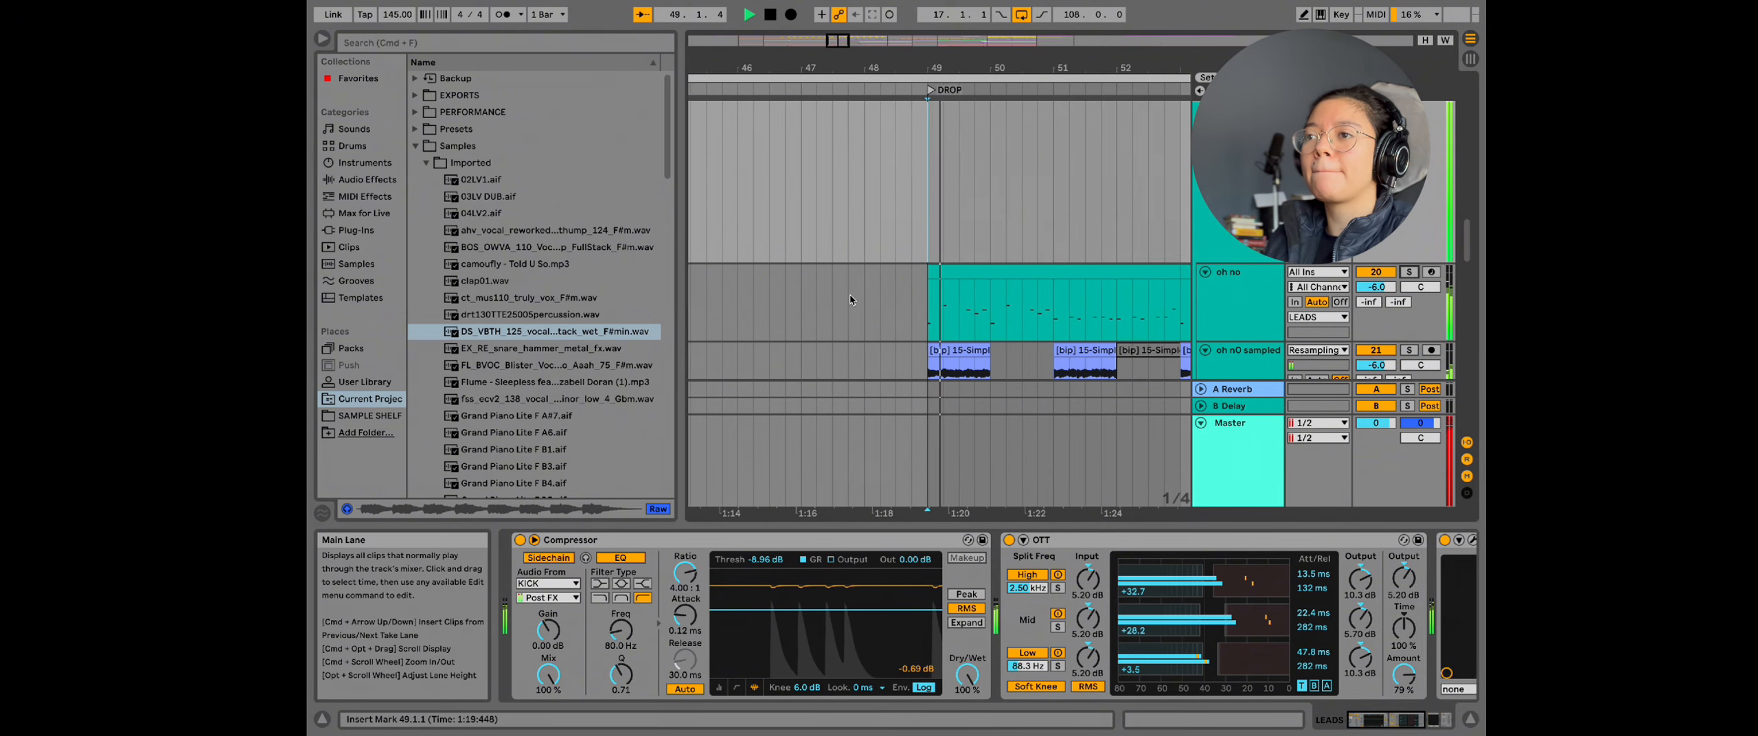
Step: Stop playback, deactivate the oh nO sampled track and play the leads from bar 49 without it
{"action": "scroll", "coordinate": [821, 314], "scroll_direction": "right", "scroll_amount": 3}
{"action": "key", "text": "space"}
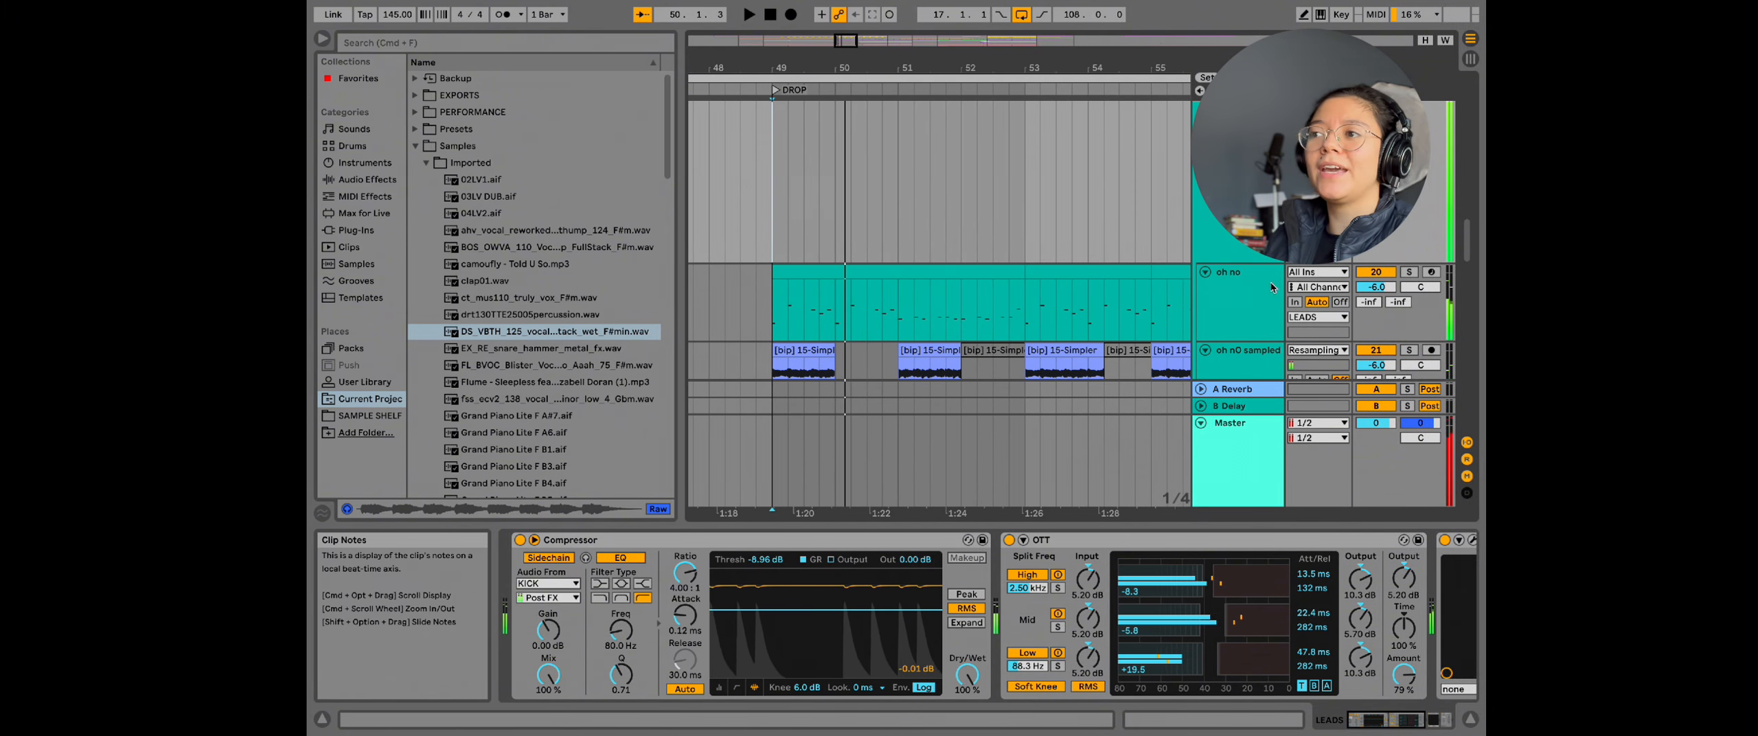
{"action": "scroll", "coordinate": [821, 315], "scroll_direction": "down", "scroll_amount": 1}
{"action": "left_click", "coordinate": [1376, 315]}
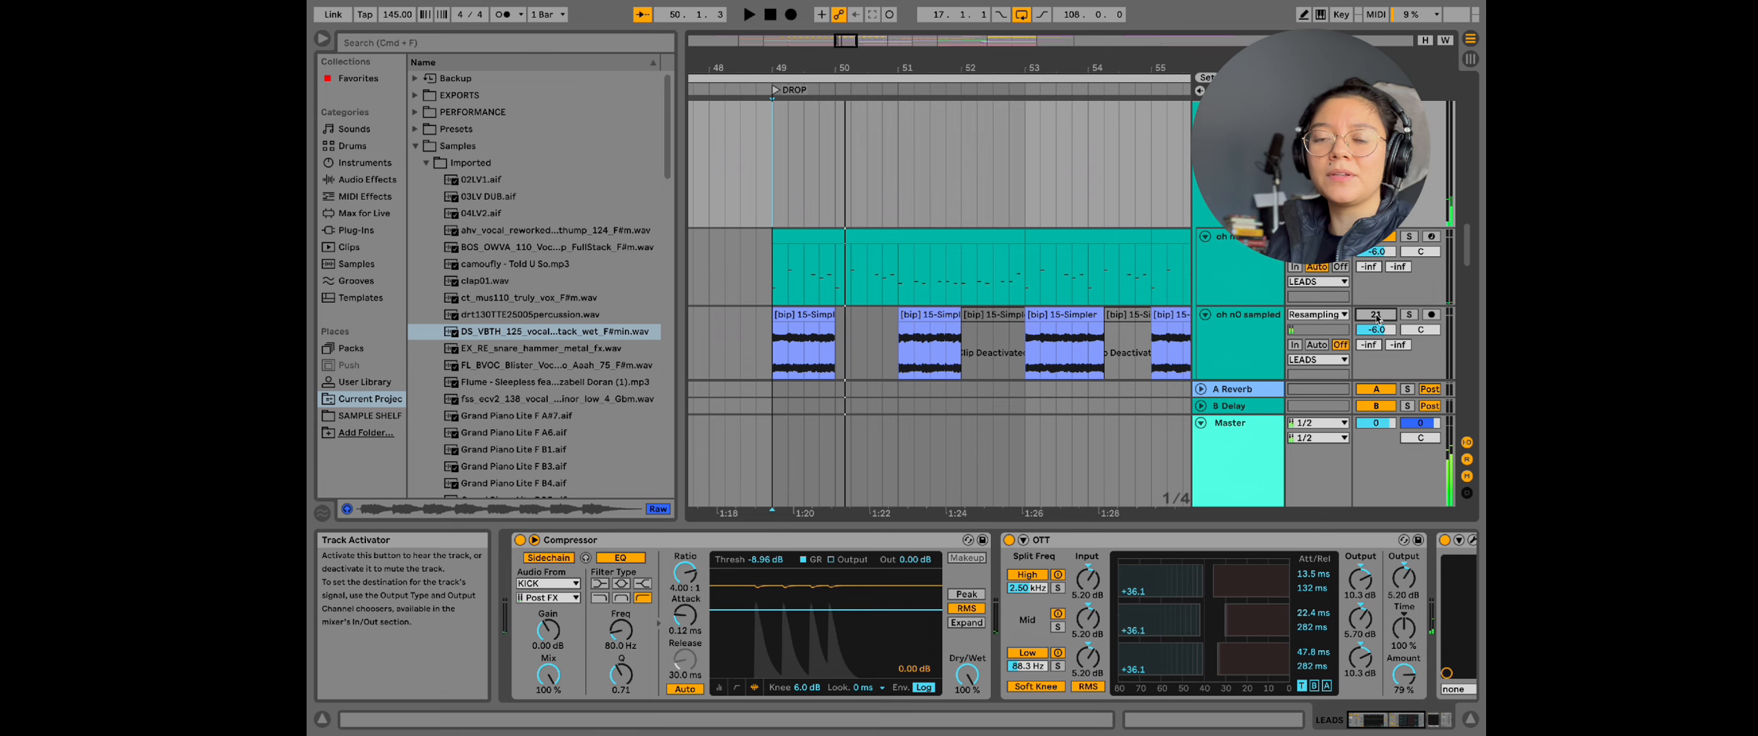
{"action": "key", "text": "space"}
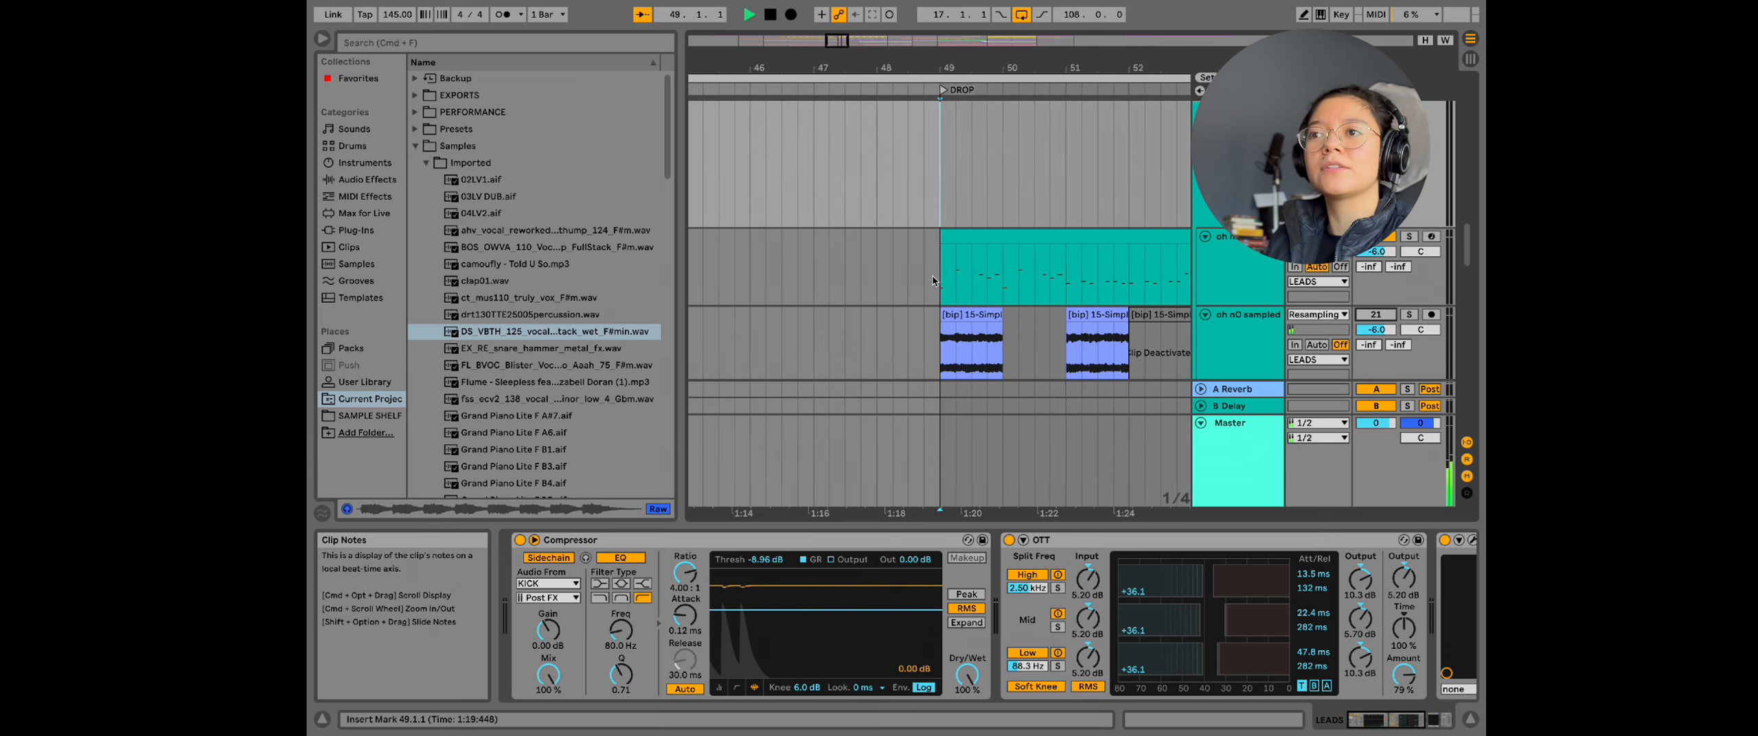
{"action": "key", "text": "space"}
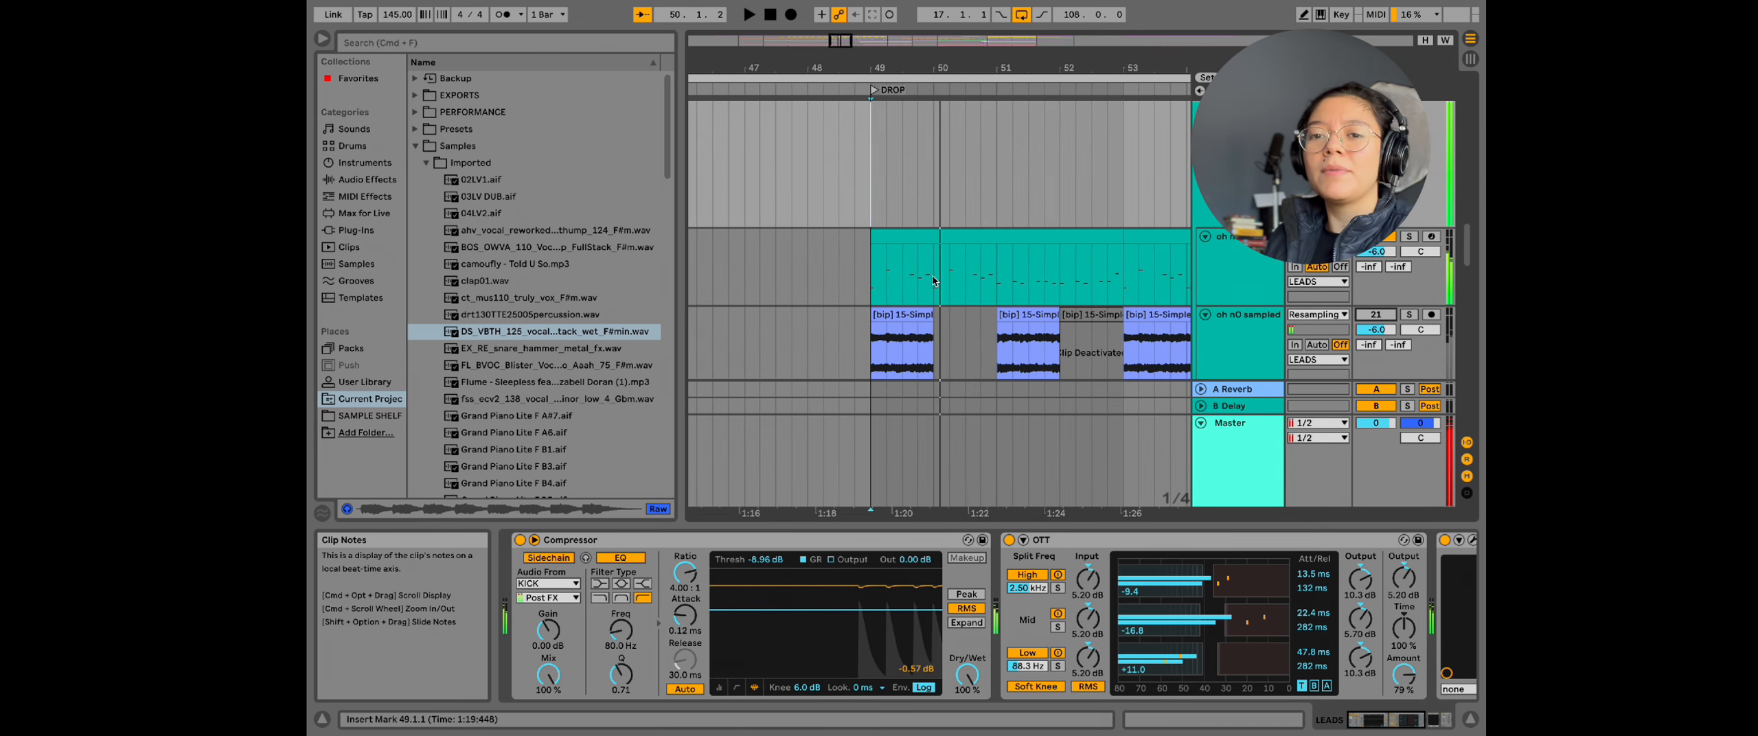
Step: Reactivate the oh nO sampled track and play both leads again from bar 49 for comparison
{"action": "left_click", "coordinate": [918, 238]}
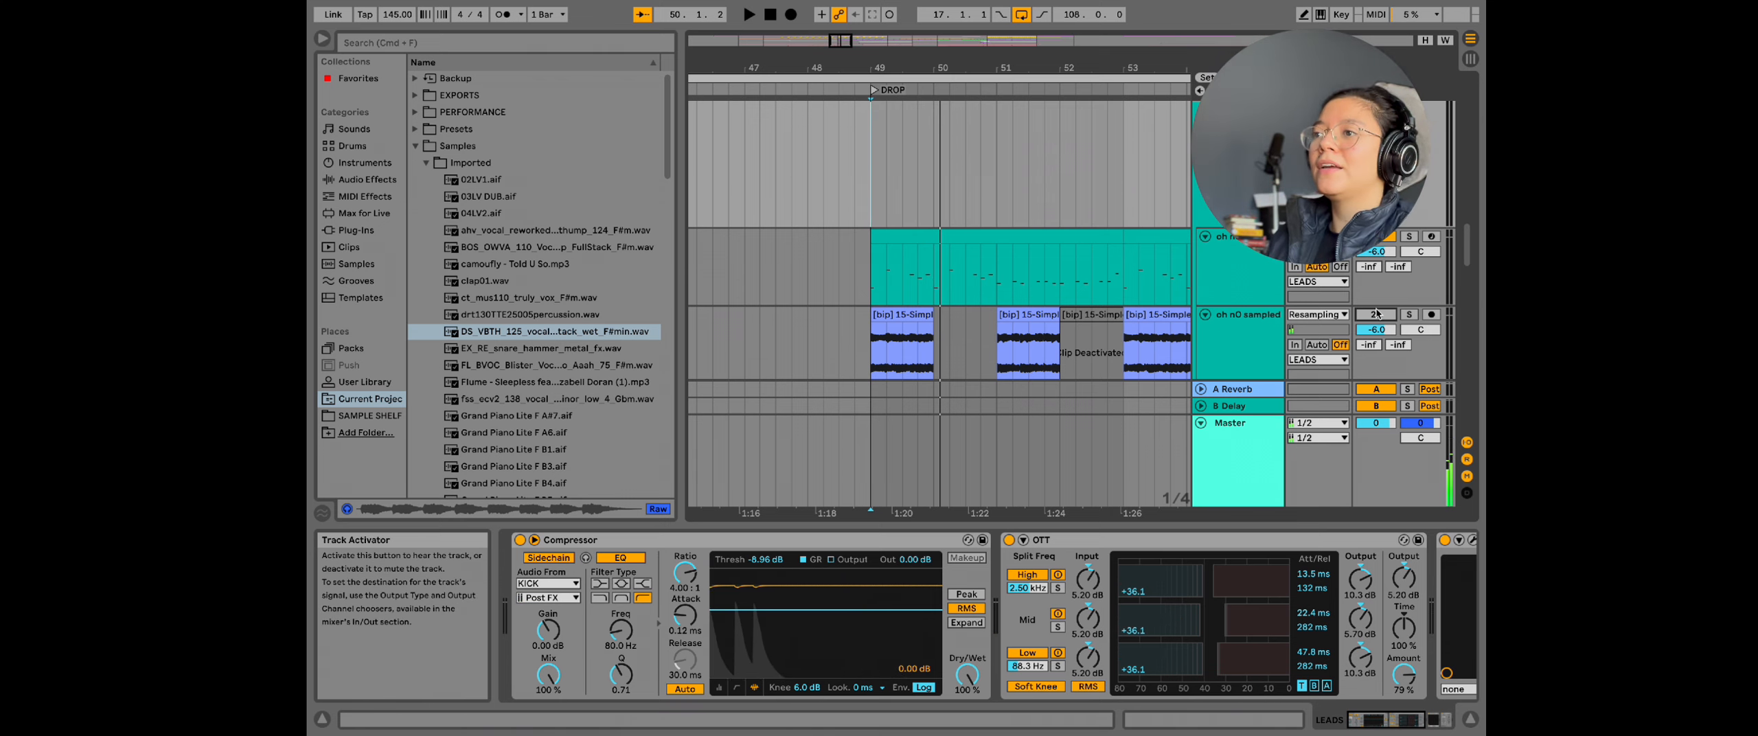
{"action": "scroll", "coordinate": [852, 357], "scroll_direction": "right", "scroll_amount": 2}
{"action": "left_click", "coordinate": [850, 358]}
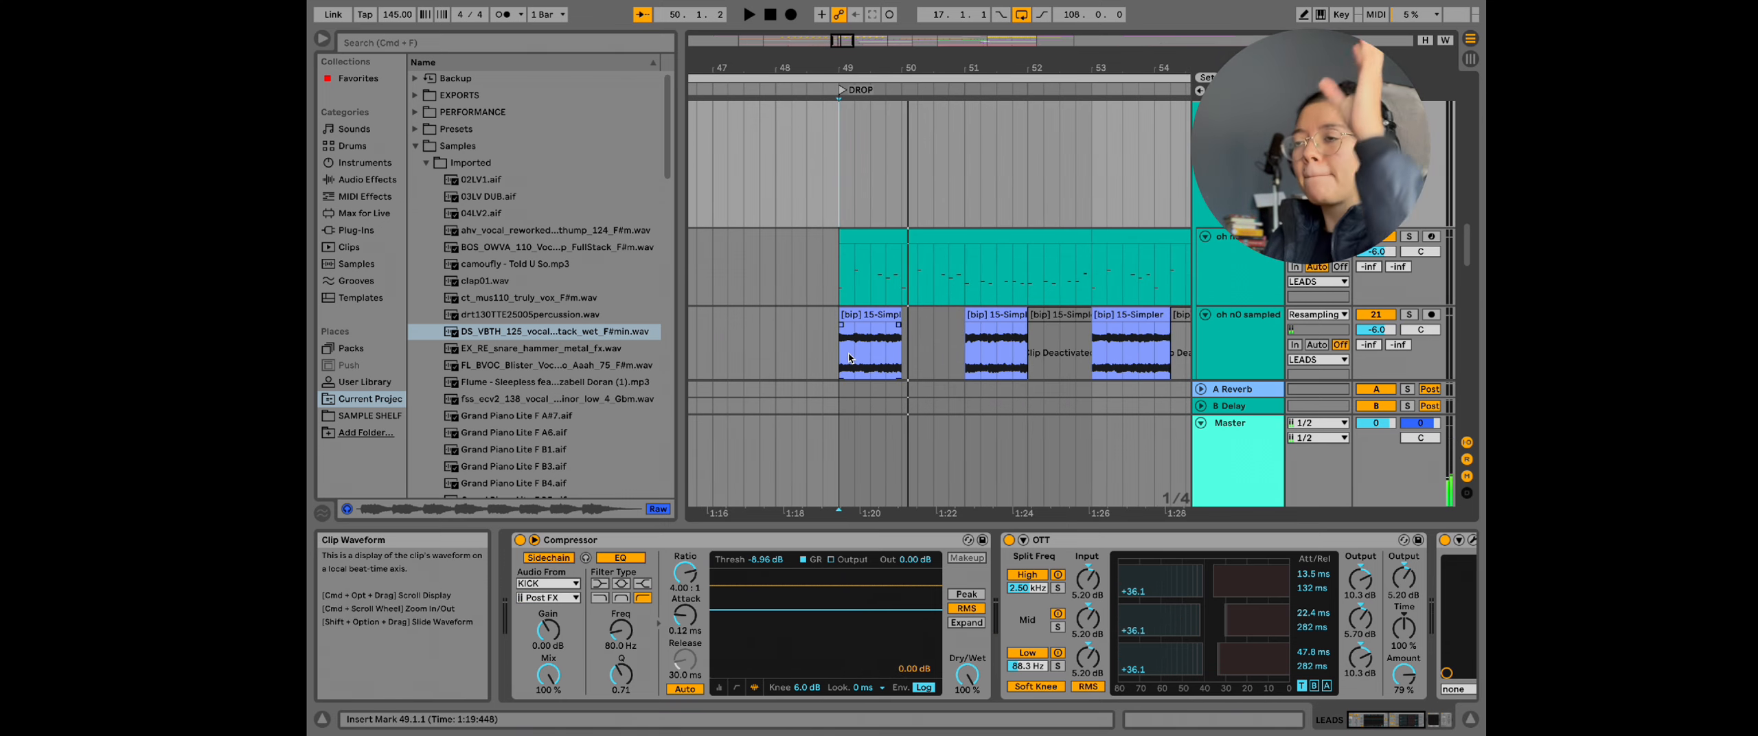
{"action": "key", "text": "space"}
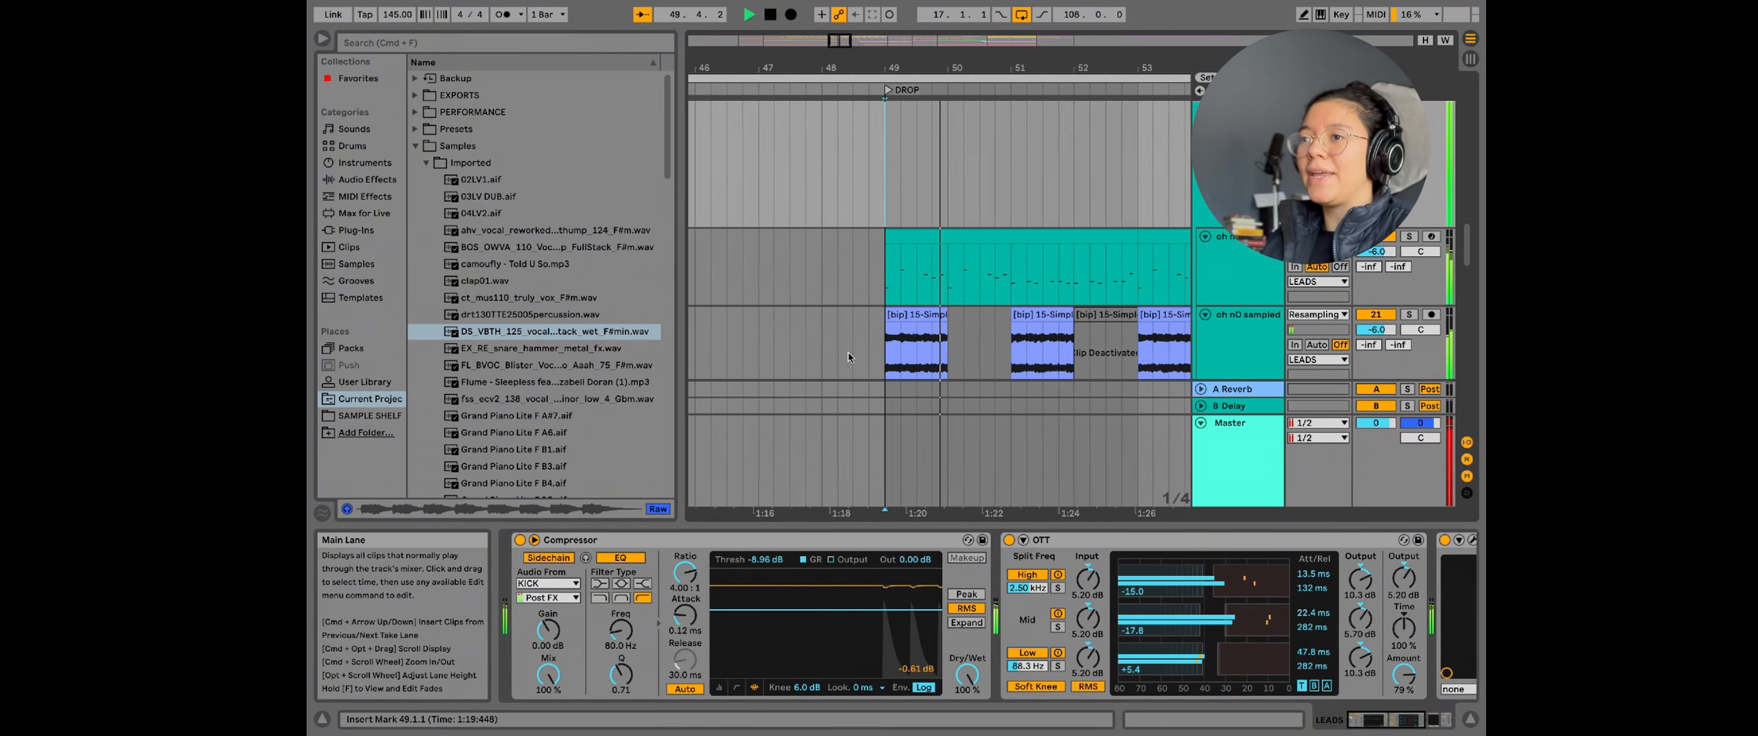
{"action": "key", "text": "space"}
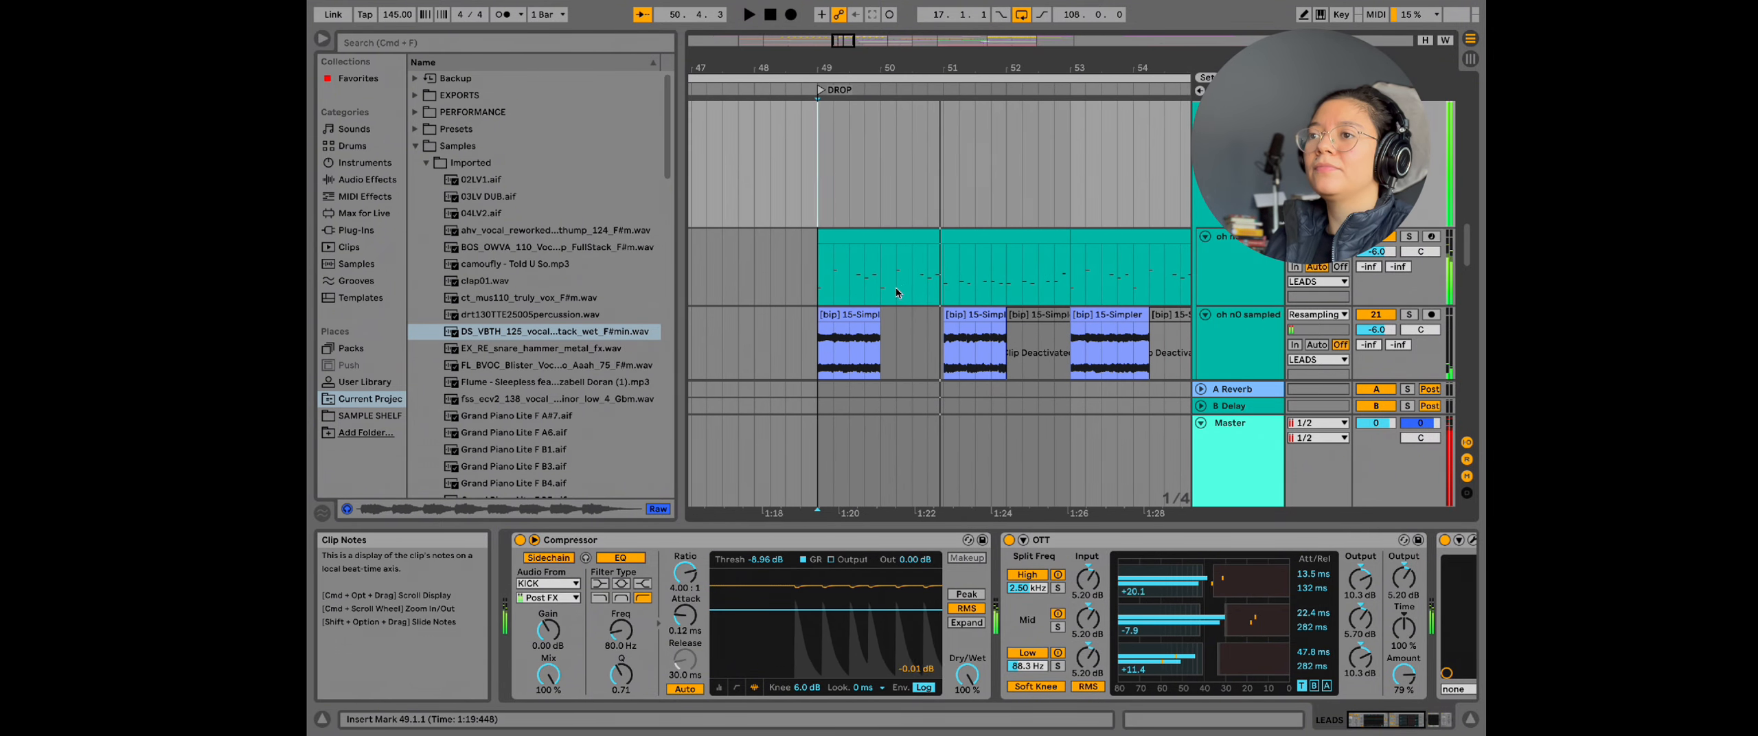
Step: Solo the Broken Piano track, set the insert marker at bar 49 and play its MIDI part from the drop
{"action": "scroll", "coordinate": [893, 296], "scroll_direction": "down", "scroll_amount": 3}
{"action": "scroll", "coordinate": [890, 294], "scroll_direction": "down", "scroll_amount": 10}
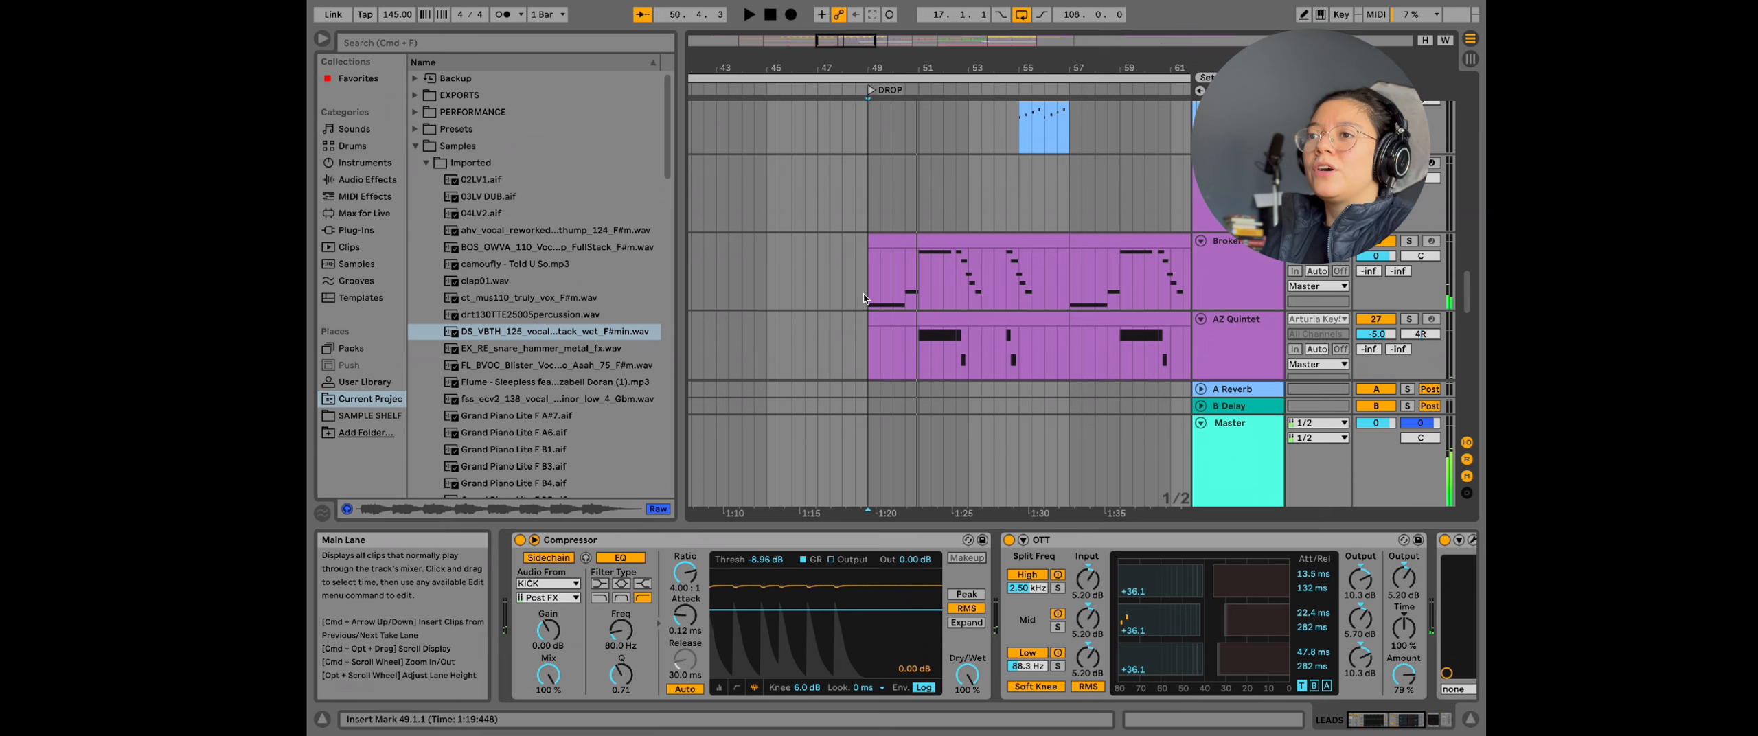
{"action": "scroll", "coordinate": [827, 286], "scroll_direction": "right", "scroll_amount": 2}
{"action": "left_click", "coordinate": [828, 286]}
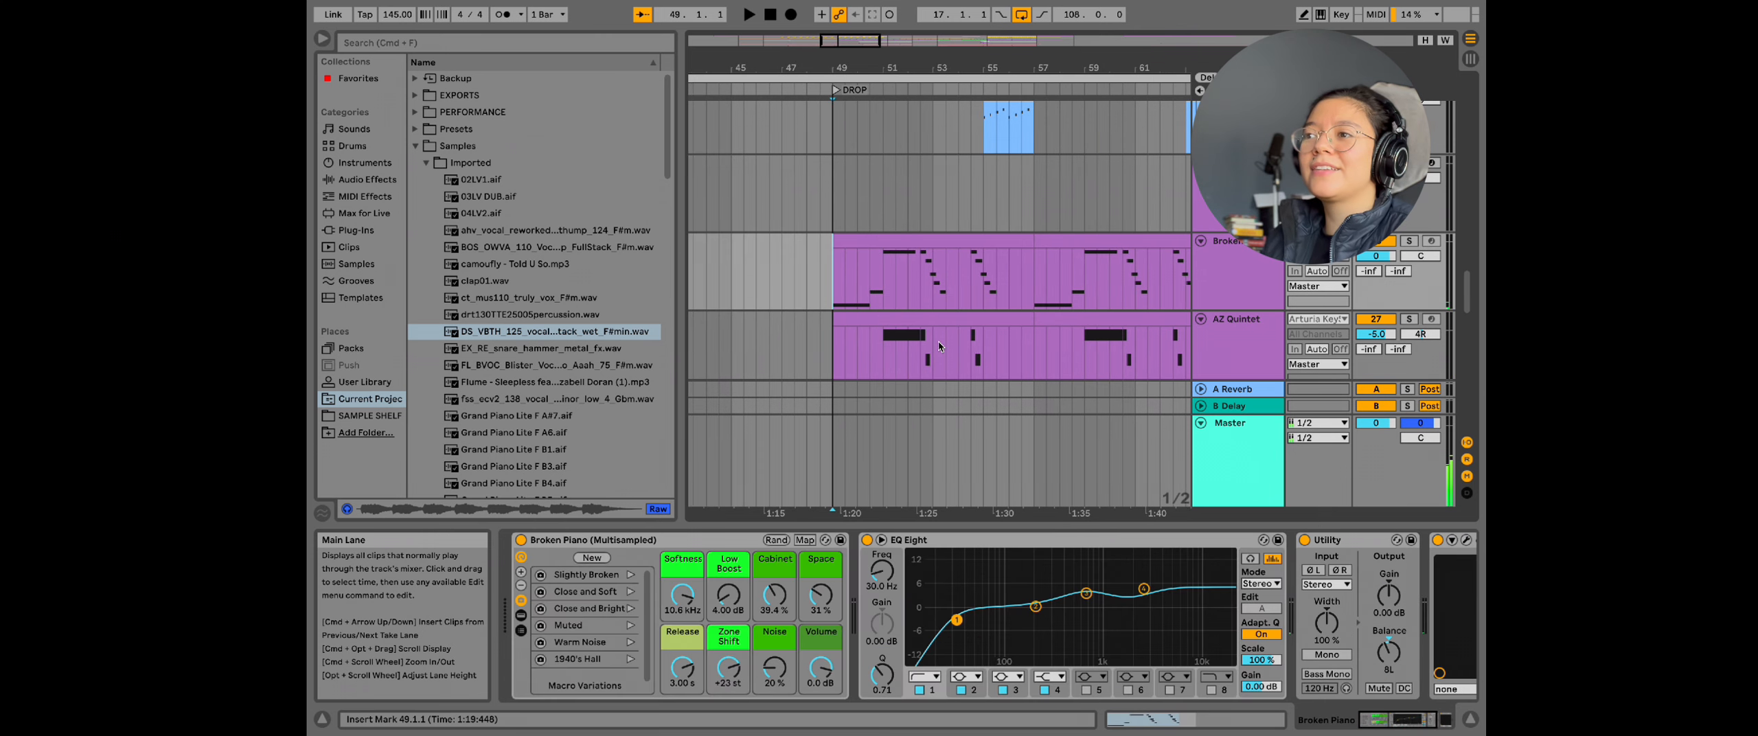
{"action": "left_click", "coordinate": [844, 318]}
{"action": "key", "text": "Up"}
{"action": "key", "text": "Up"}
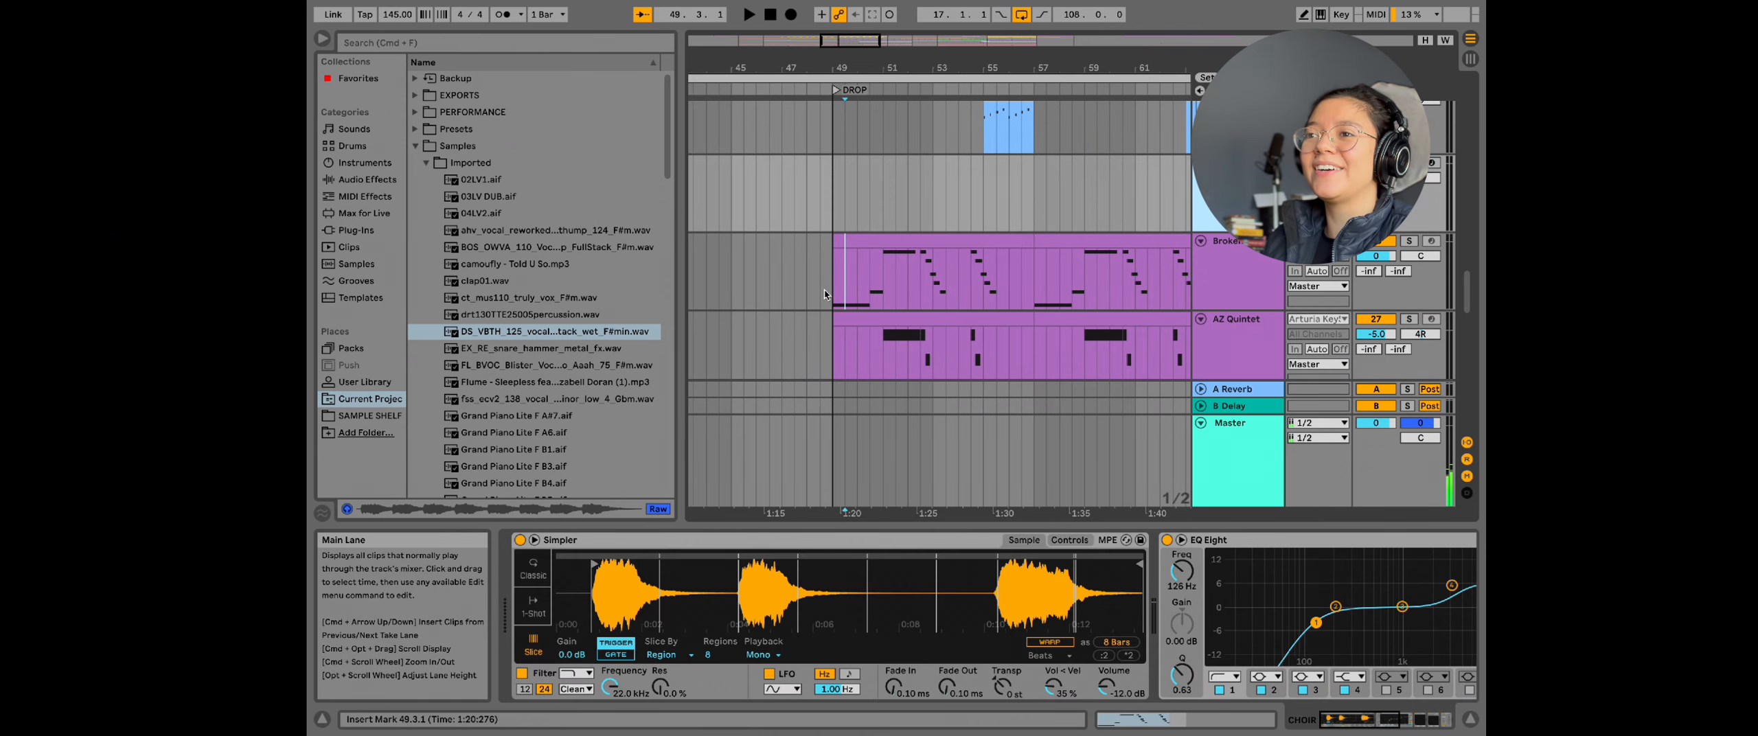
{"action": "key", "text": "Down"}
{"action": "left_click", "coordinate": [1408, 241]}
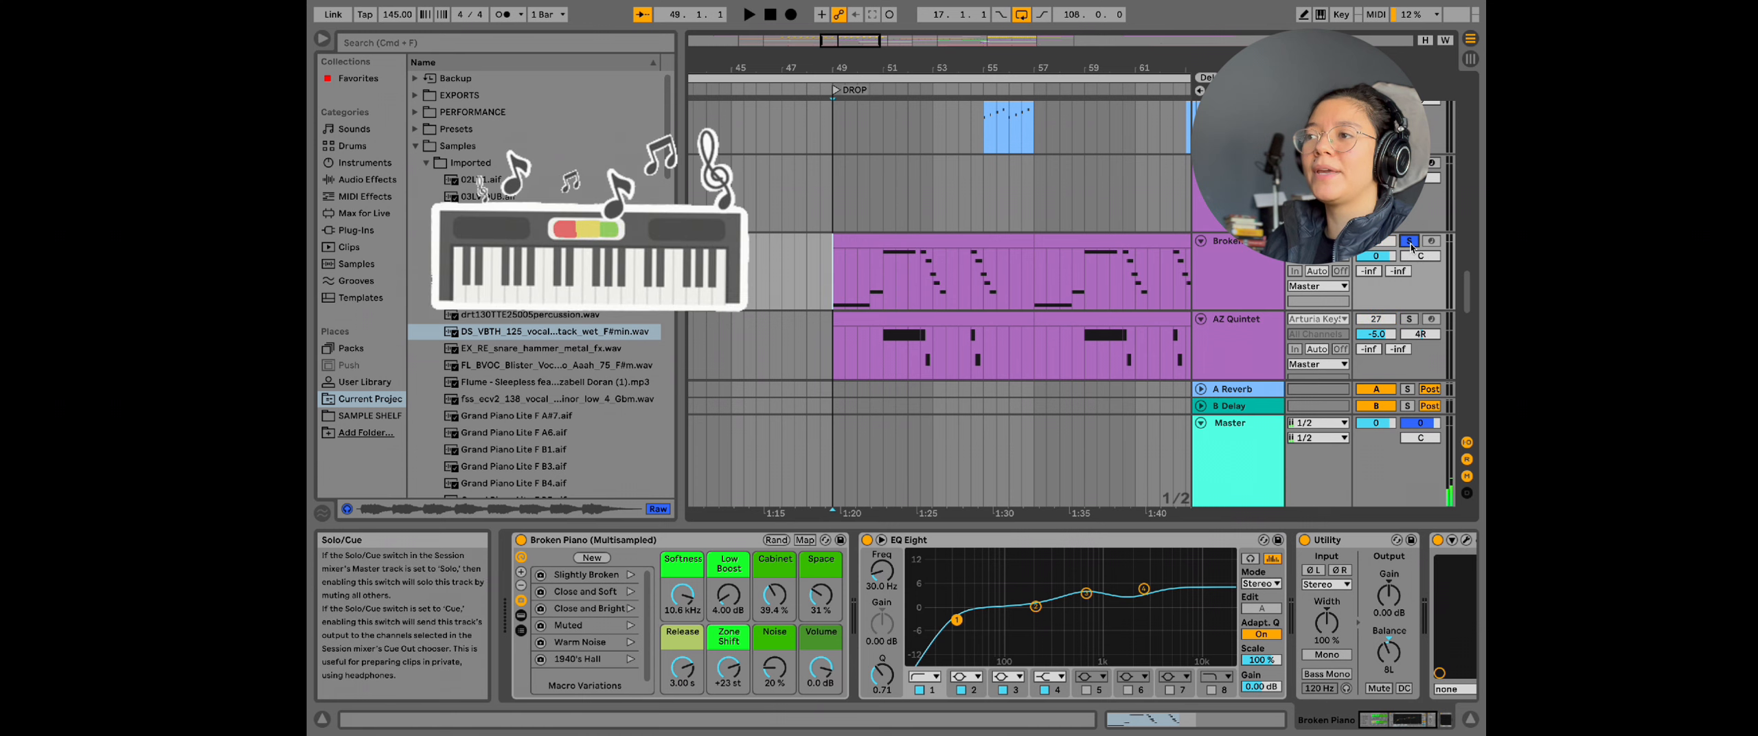
{"action": "key", "text": "space"}
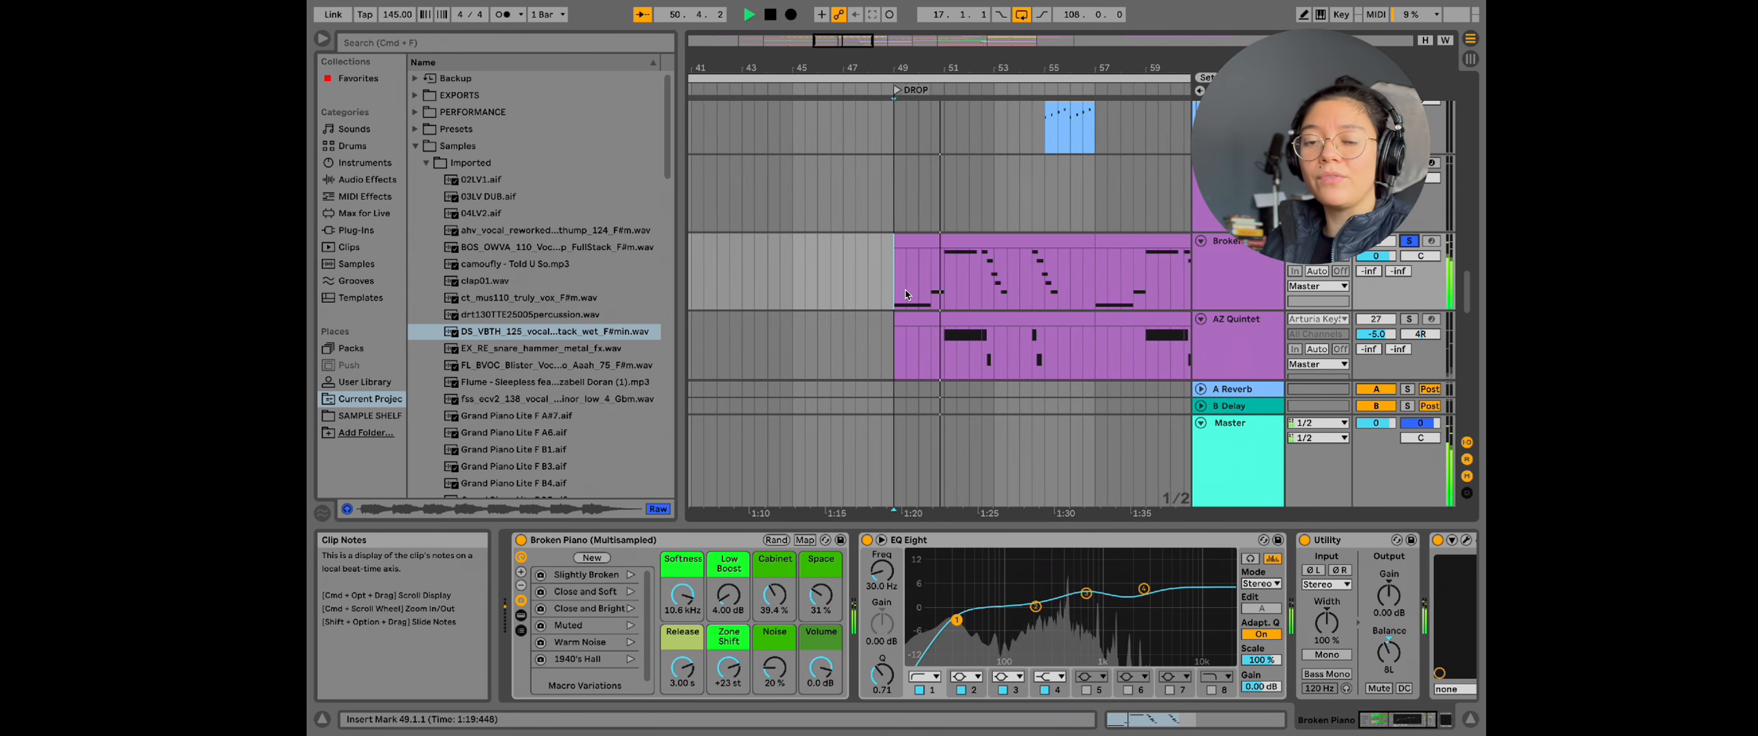
{"action": "scroll", "coordinate": [886, 279], "scroll_direction": "down", "scroll_amount": 3}
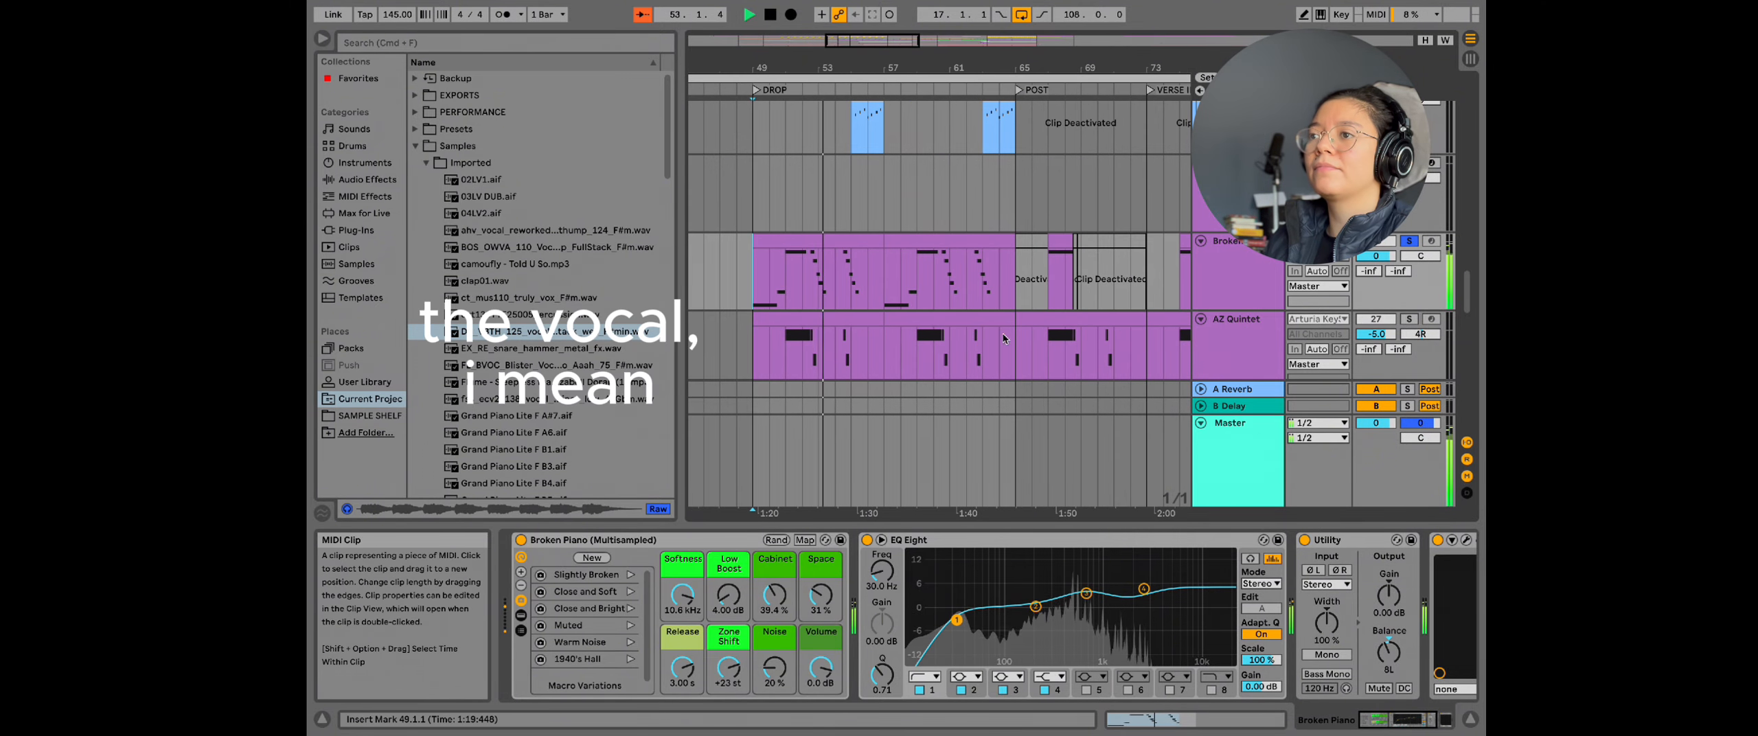
Step: Solo the AZ Quintet track, open its Synplant plug-in window and move it clear of the arrangement clips
{"action": "scroll", "coordinate": [1237, 307], "scroll_direction": "down", "scroll_amount": 4}
{"action": "scroll", "coordinate": [1237, 307], "scroll_direction": "up", "scroll_amount": 2}
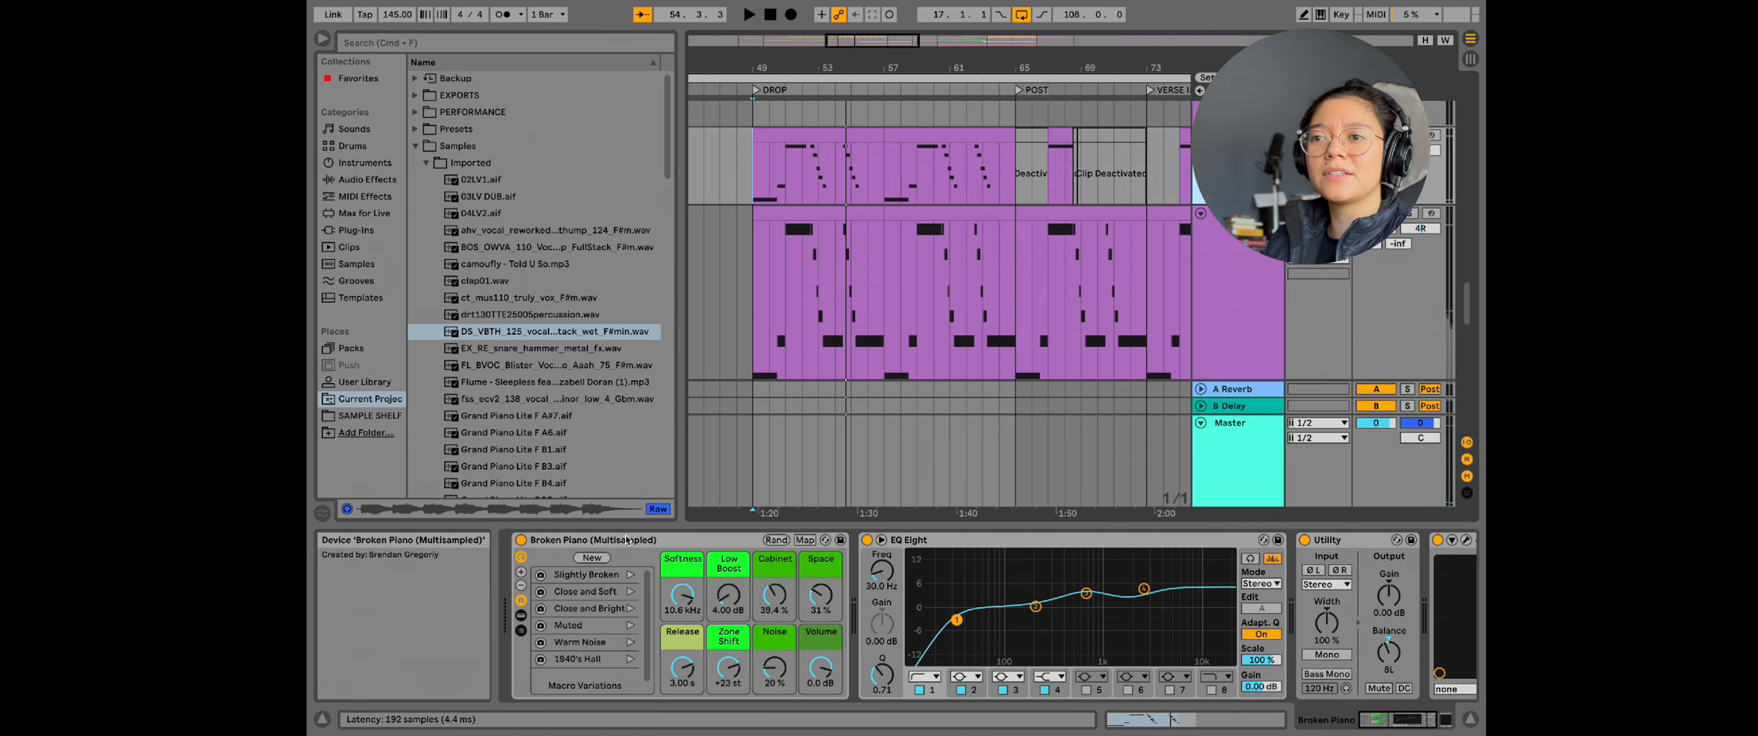
{"action": "left_click", "coordinate": [637, 544]}
{"action": "left_click", "coordinate": [1402, 224]}
{"action": "left_click", "coordinate": [1407, 214]}
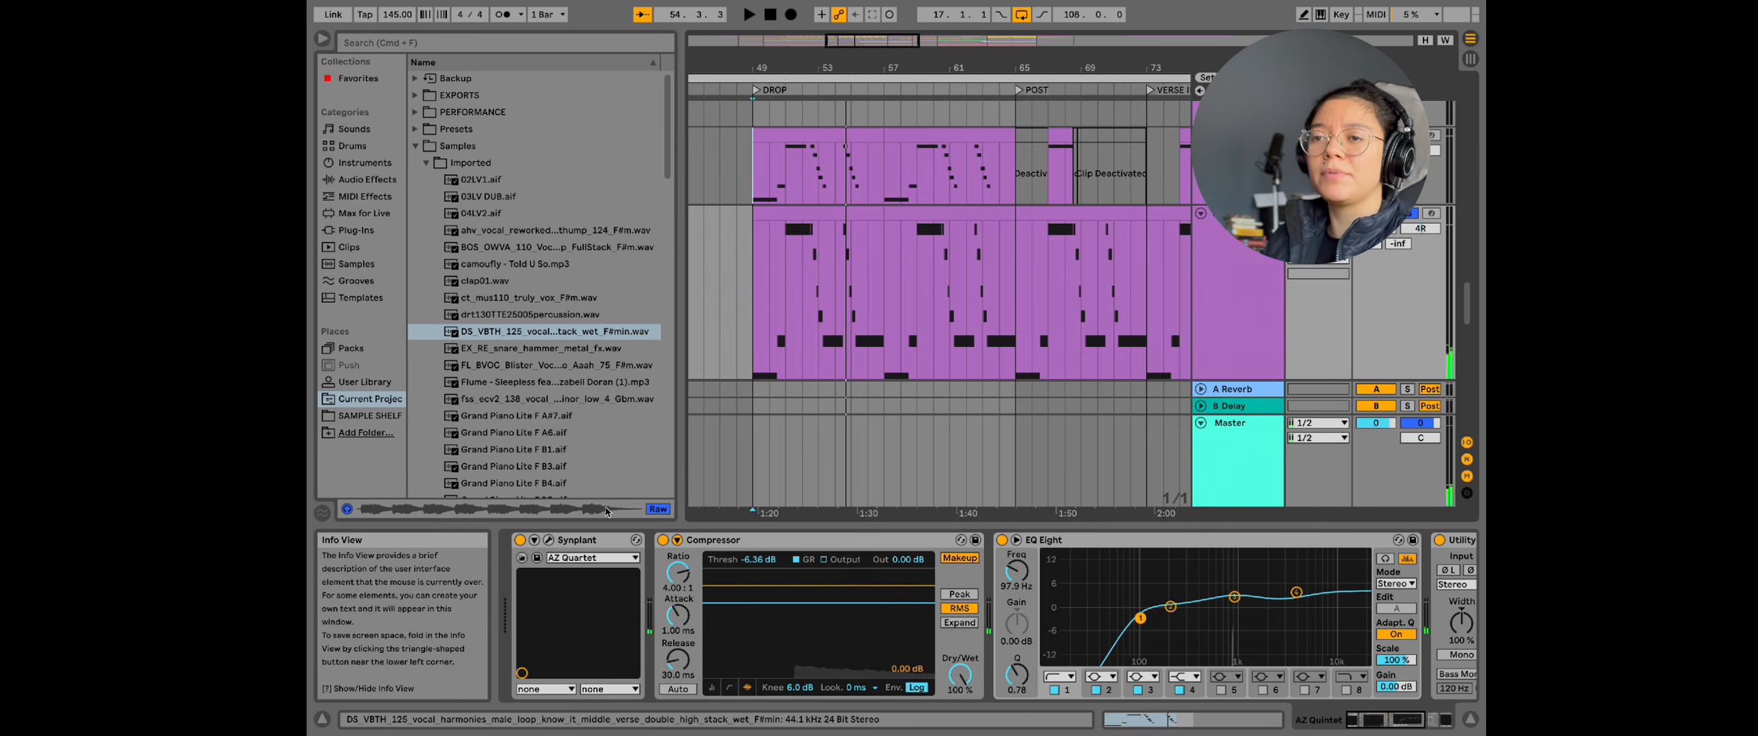
{"action": "left_click", "coordinate": [548, 540]}
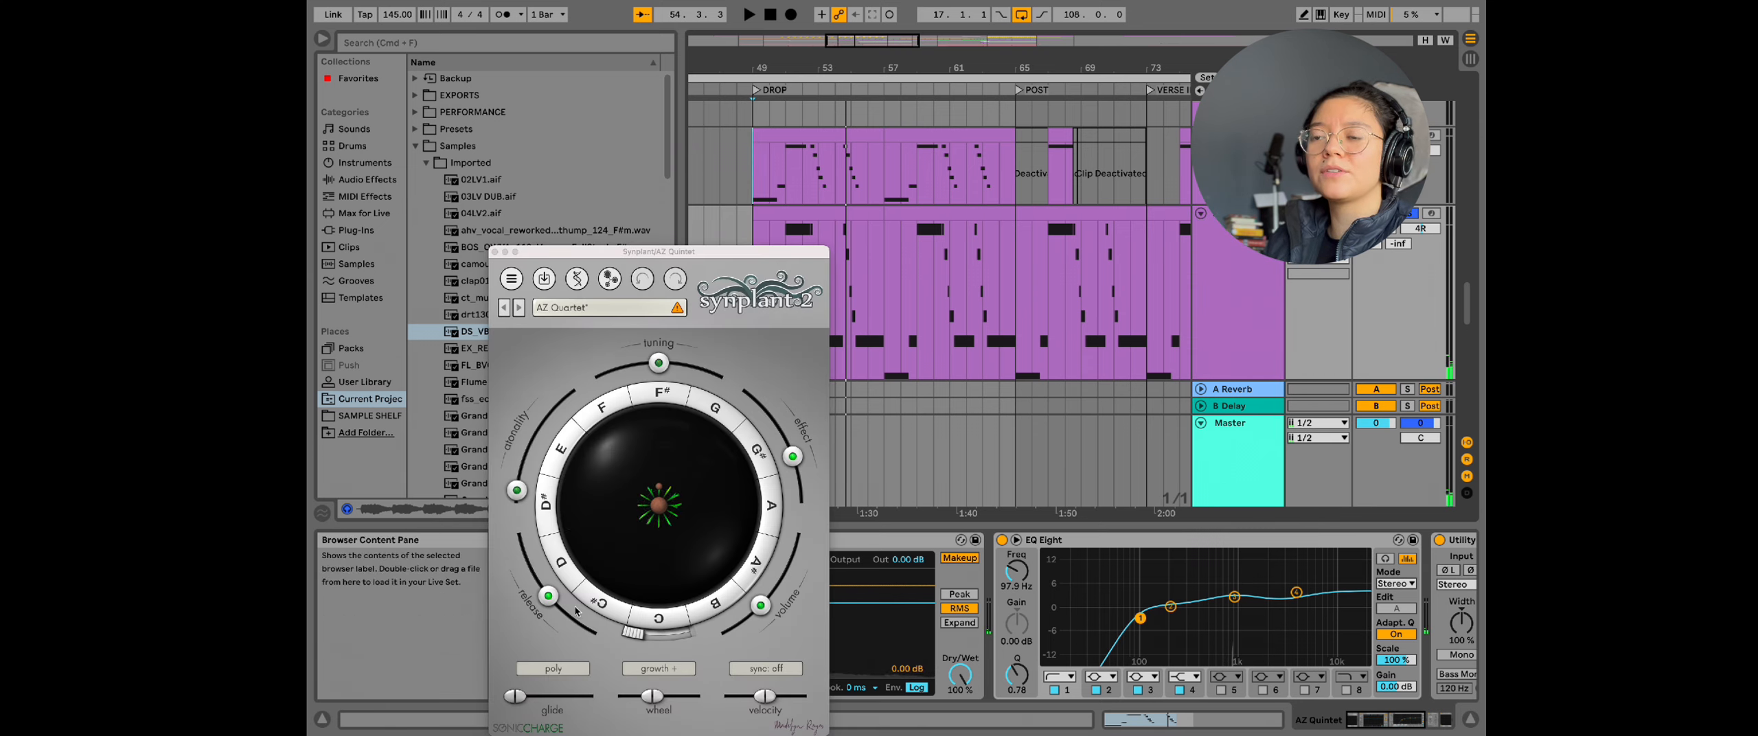
{"action": "left_click_drag", "start_coordinate": [717, 252], "coordinate": [587, 65]}
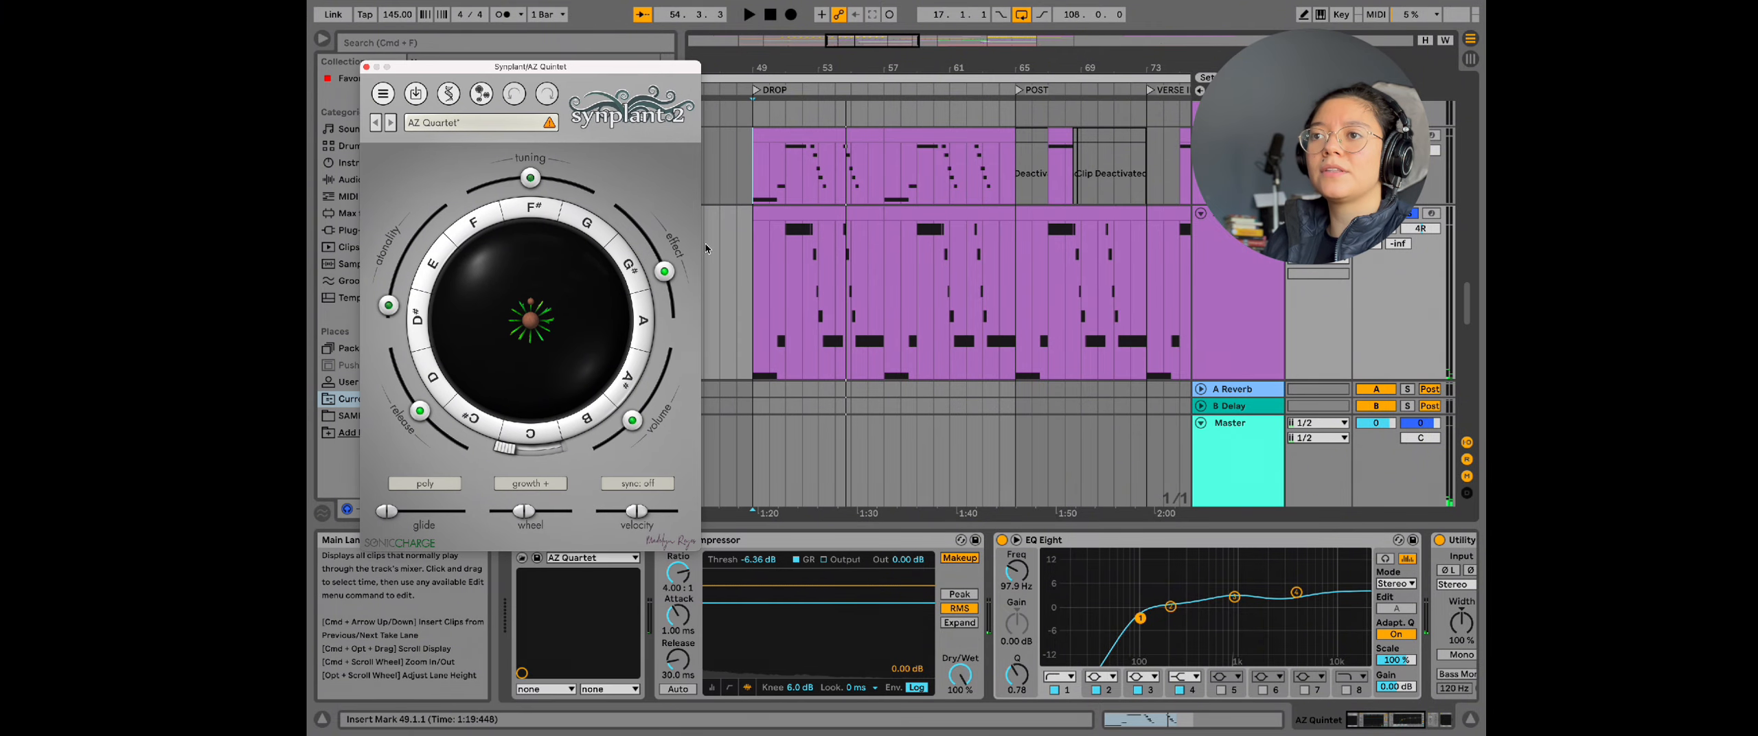
Step: Play the soloed AZ Quintet track from bar 49 and select its clip spanning bars 49 to 57
{"action": "left_click", "coordinate": [758, 288]}
{"action": "key", "text": "space"}
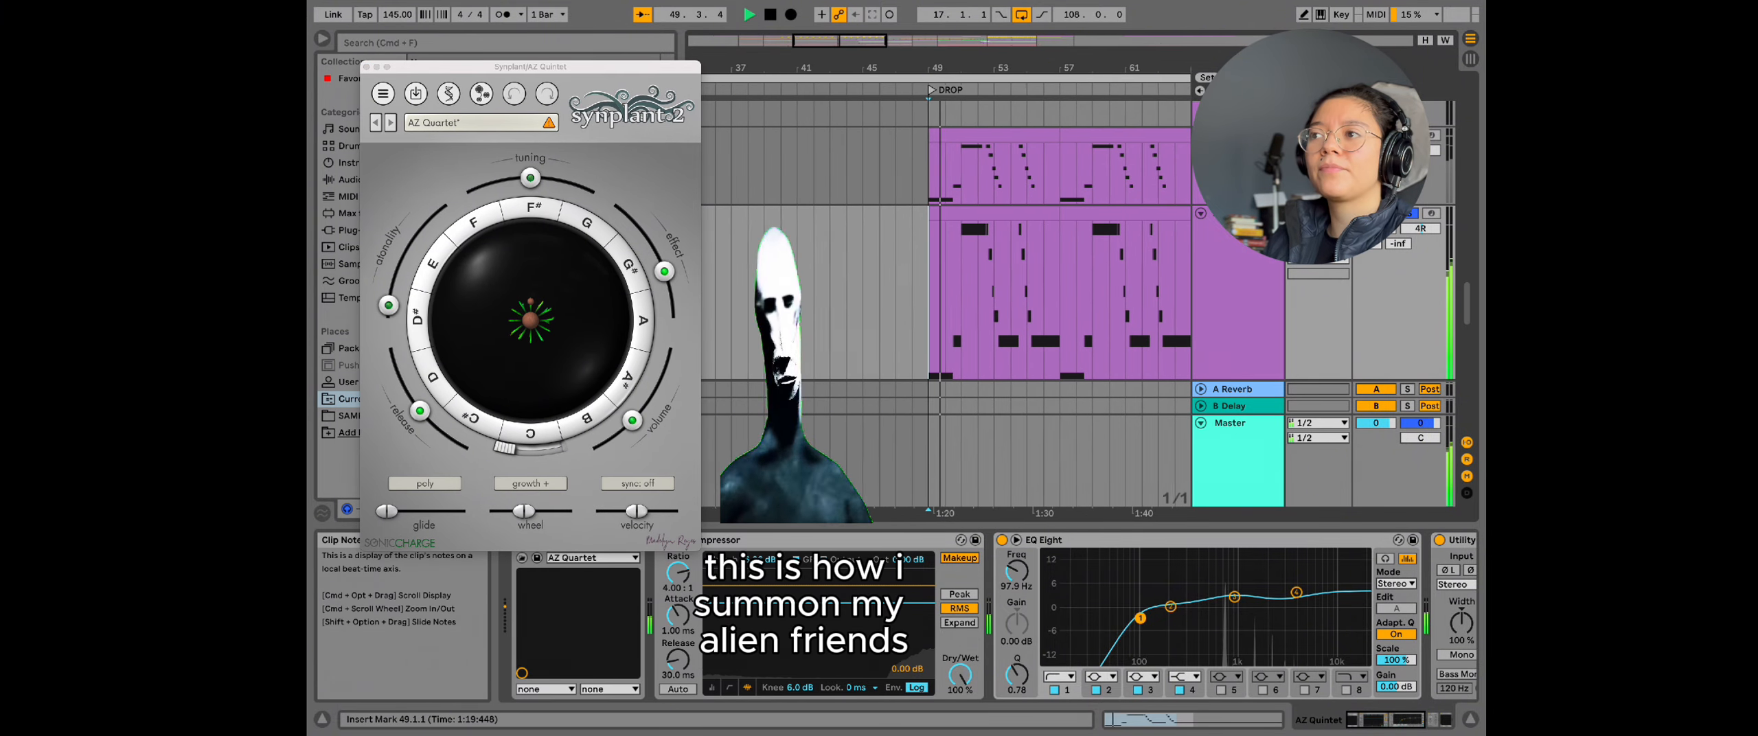
{"action": "scroll", "coordinate": [911, 357], "scroll_direction": "up", "scroll_amount": 2}
{"action": "scroll", "coordinate": [911, 357], "scroll_direction": "right", "scroll_amount": 3}
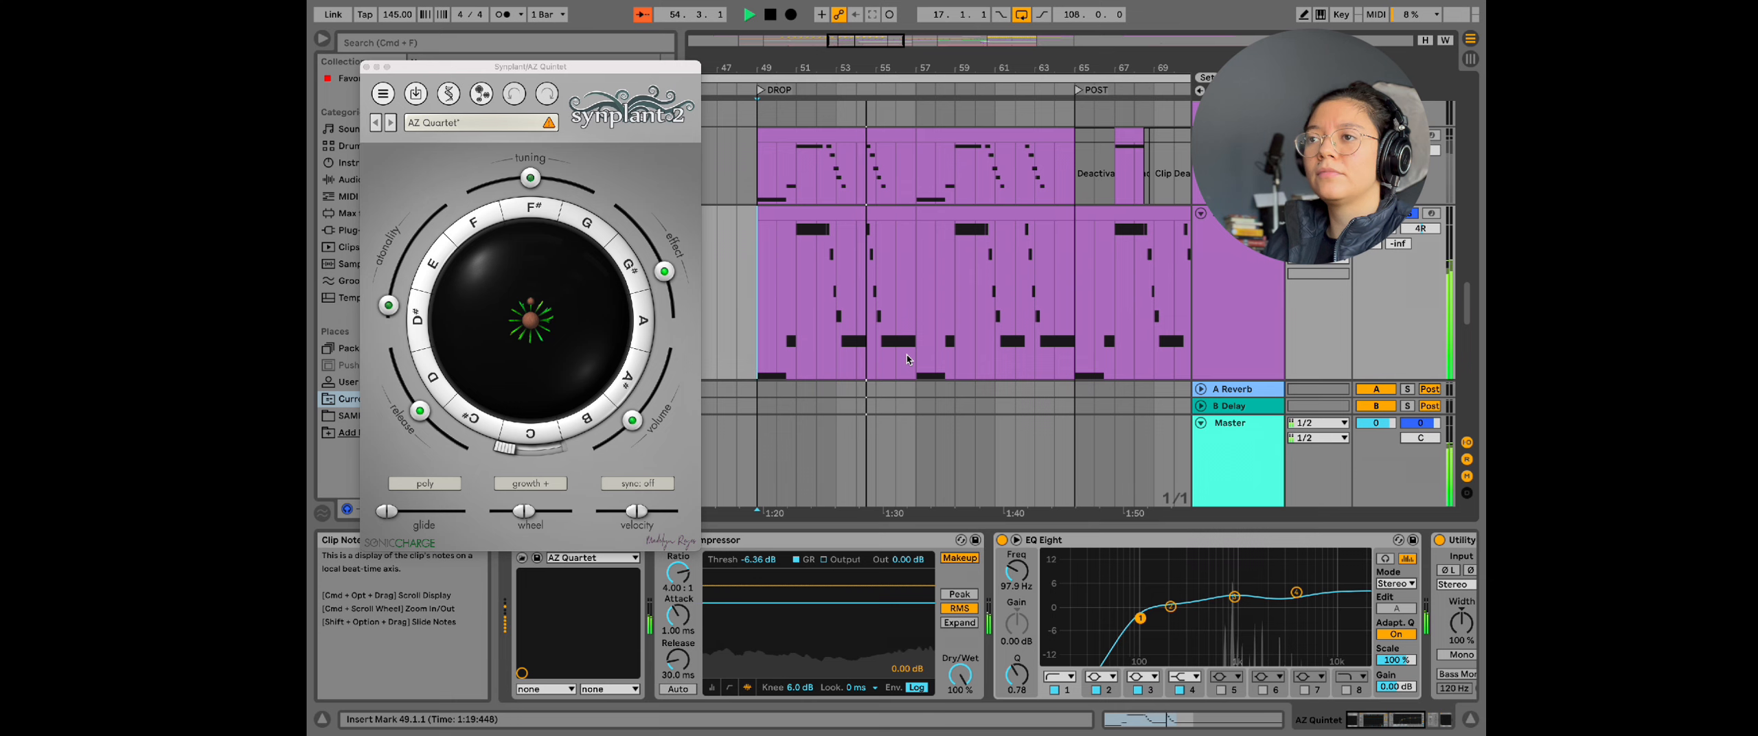
{"action": "double_click", "coordinate": [907, 236]}
{"action": "scroll", "coordinate": [1069, 483], "scroll_direction": "down", "scroll_amount": 5}
{"action": "key", "text": "shift+Tab"}
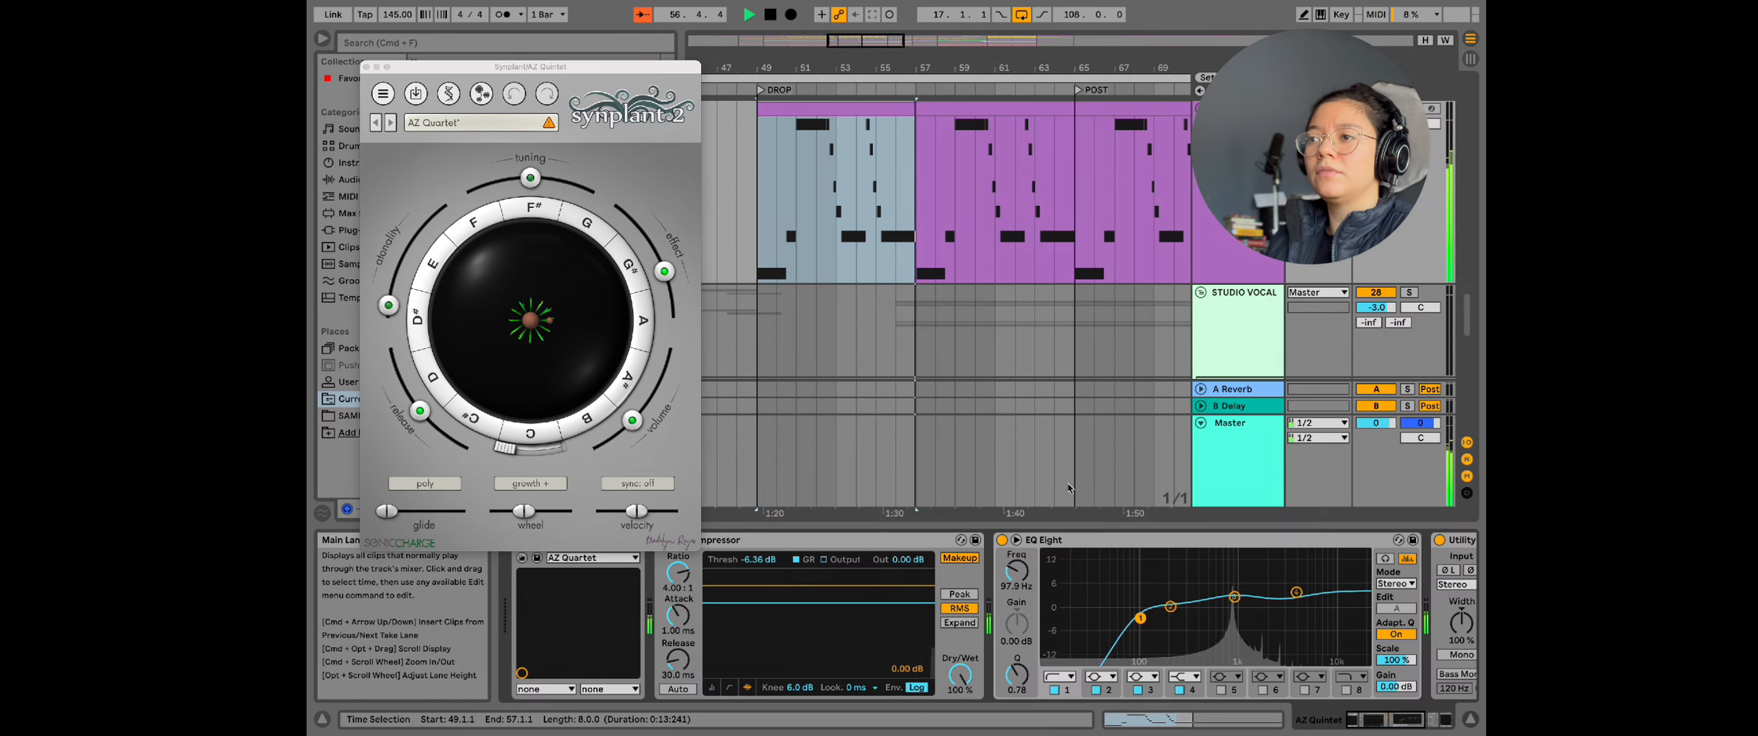
{"action": "key", "text": "space"}
{"action": "key", "text": "space"}
{"action": "key", "text": "space"}
Step: Play the soloed CHOIR, Broken Piano and AZ Quintet tracks together from bar 49, and unsolo AZ Quintet when done
{"action": "scroll", "coordinate": [1433, 256], "scroll_direction": "up", "scroll_amount": 5}
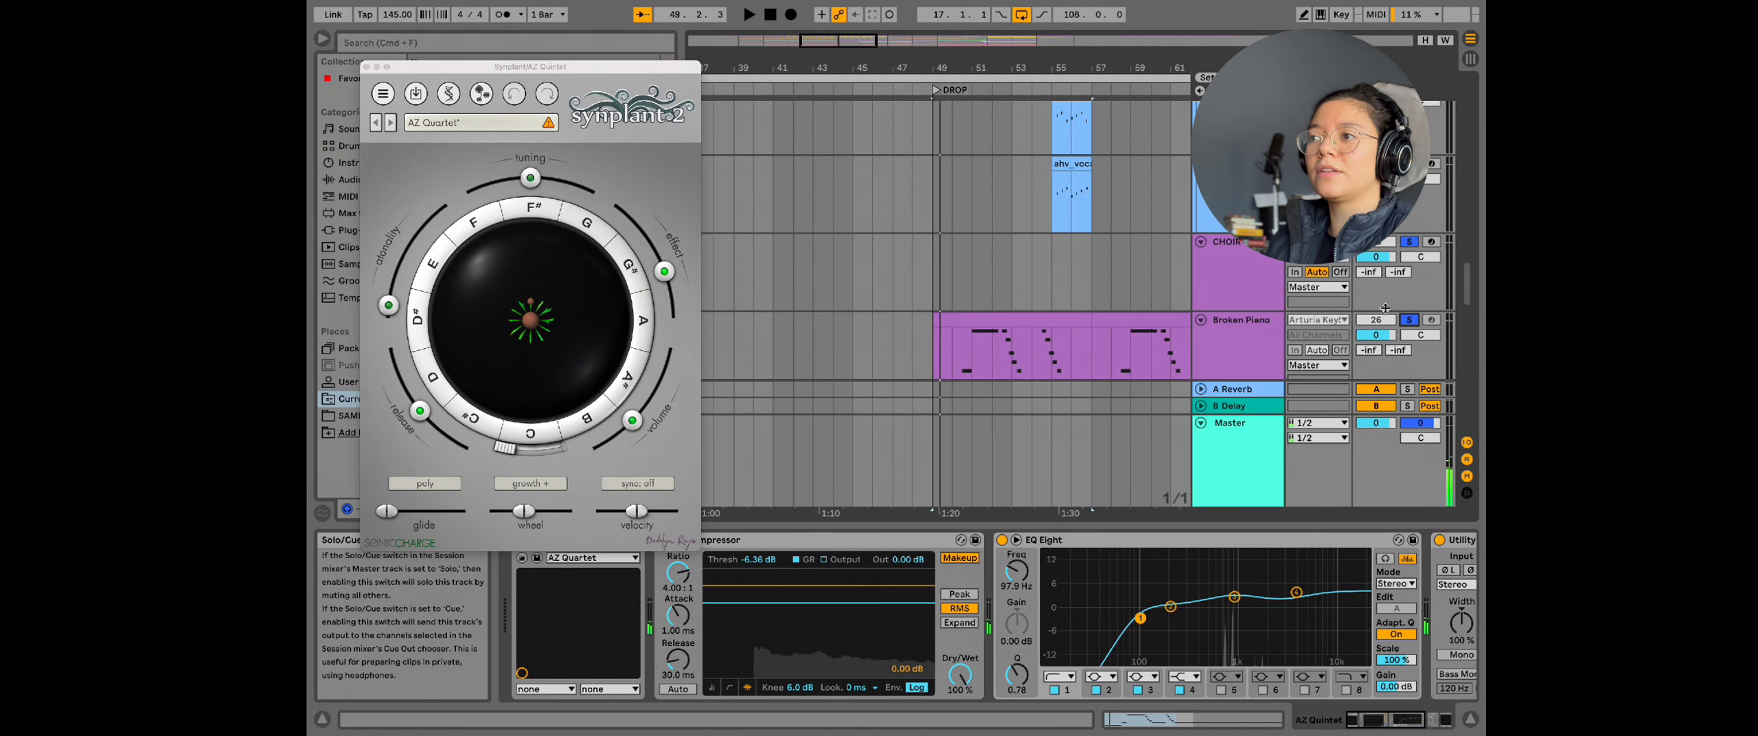
{"action": "scroll", "coordinate": [1262, 285], "scroll_direction": "up", "scroll_amount": 5}
{"action": "key", "text": "space"}
{"action": "scroll", "coordinate": [972, 329], "scroll_direction": "up", "scroll_amount": 3}
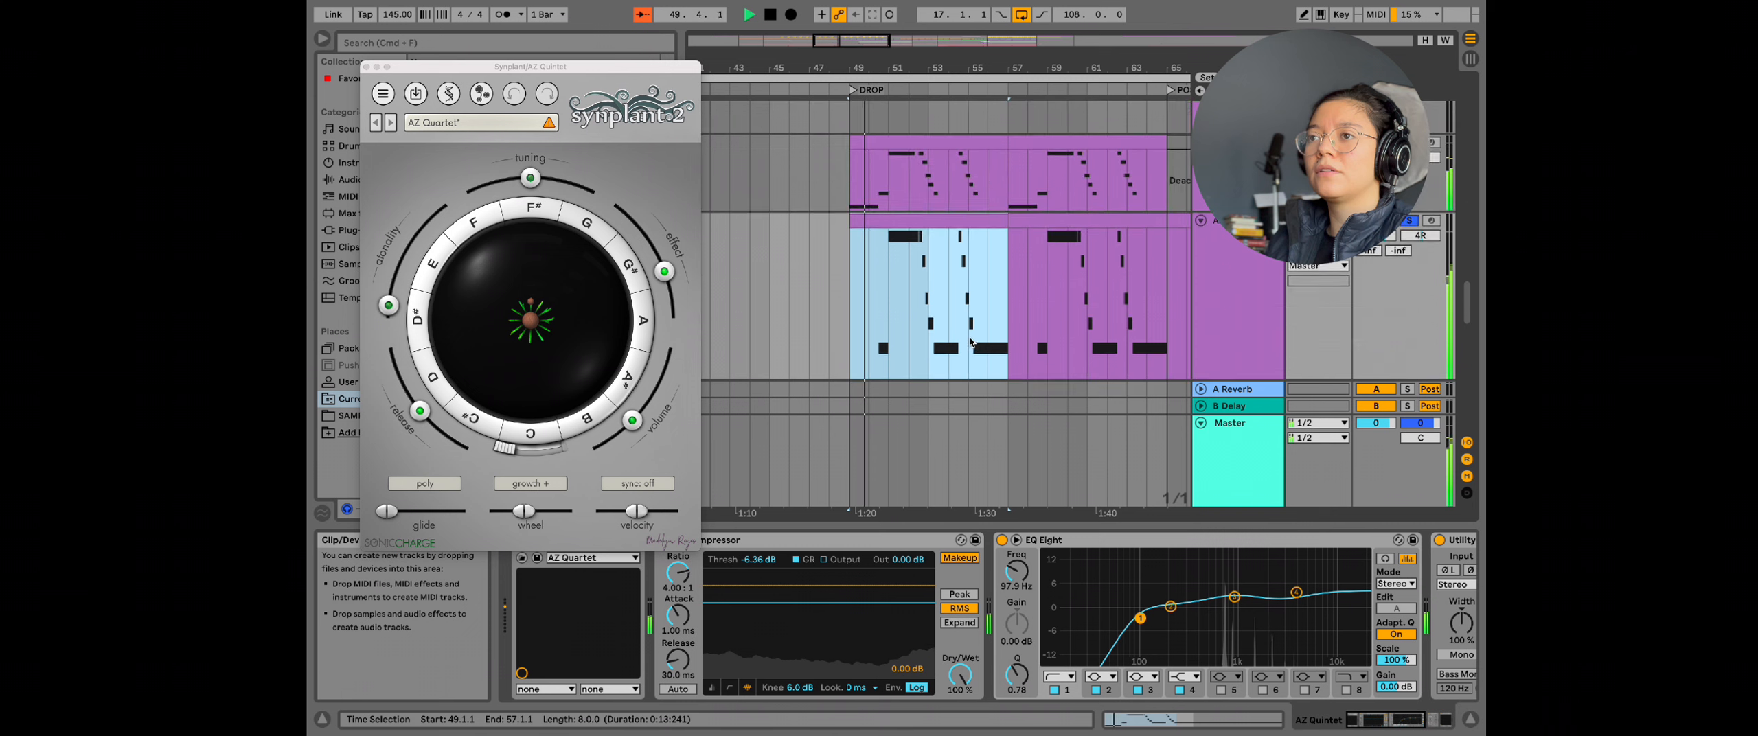
{"action": "left_click", "coordinate": [972, 341]}
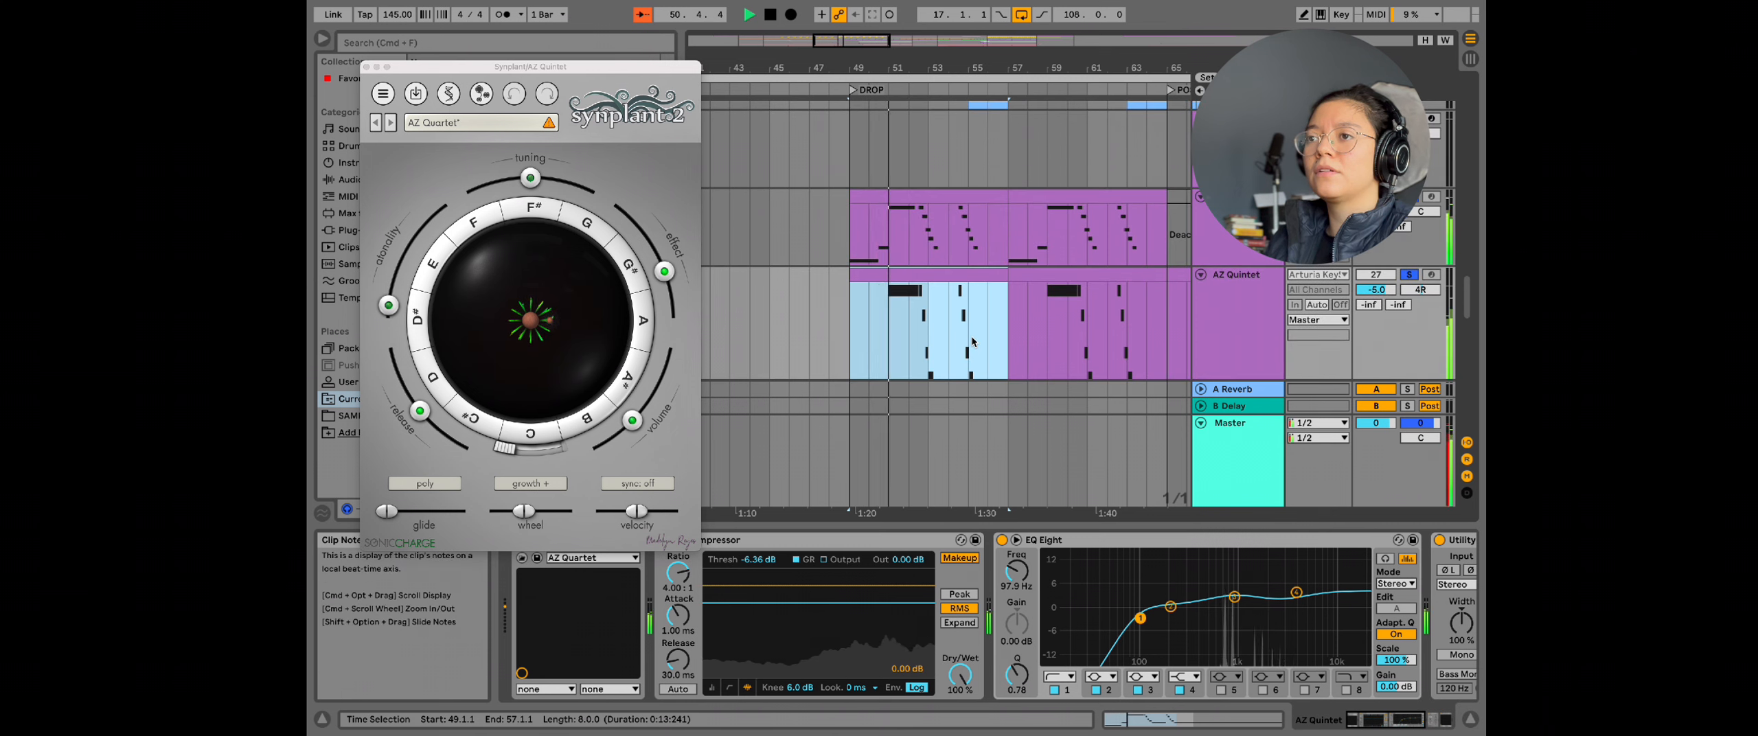
{"action": "left_click", "coordinate": [1408, 276]}
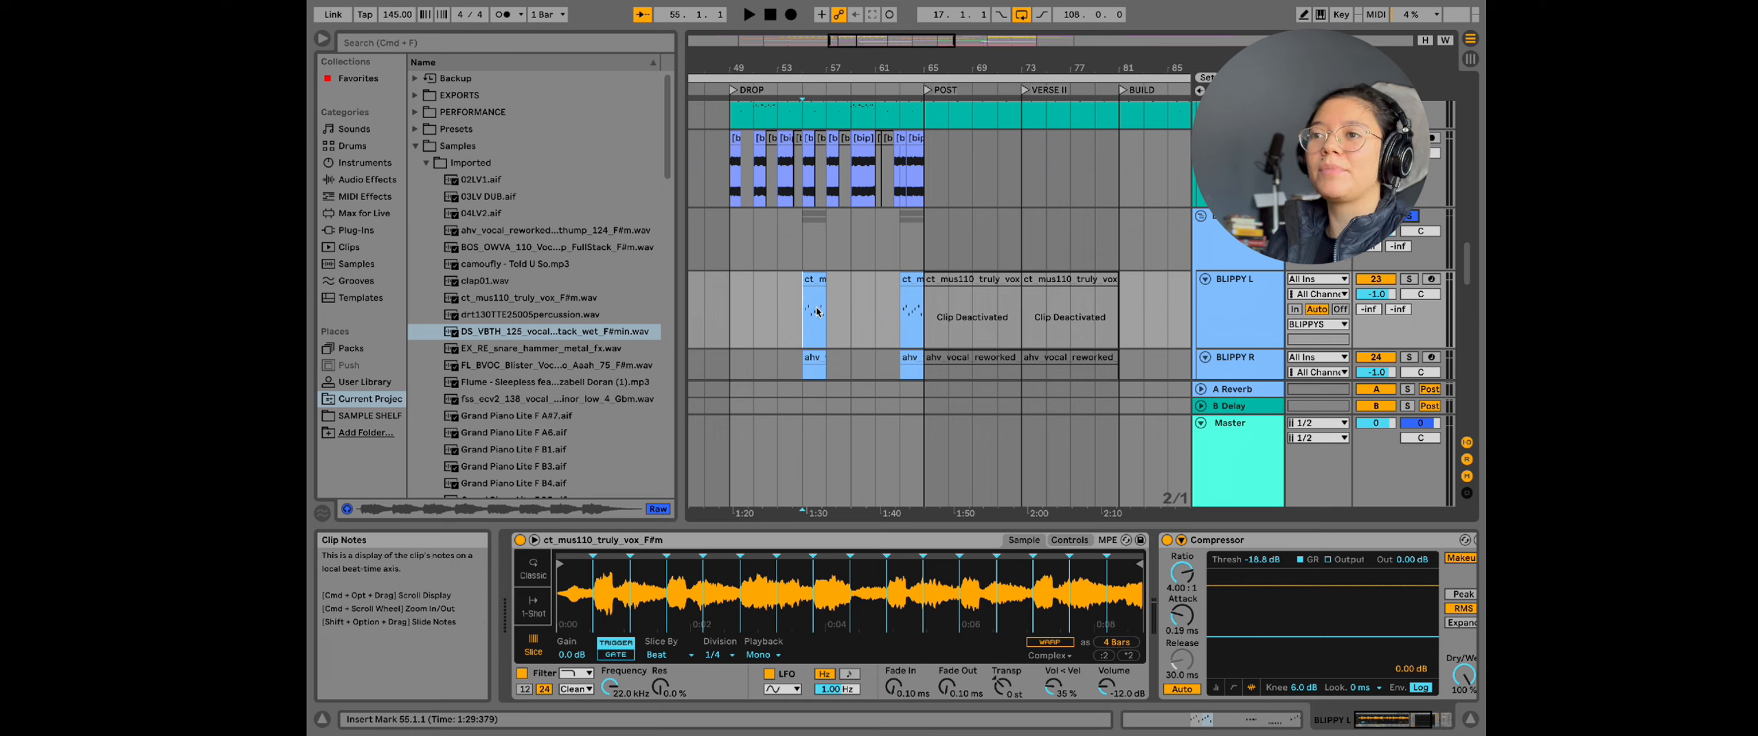
Step: Select the BLIPPY L clip at bar 55 and preview its source sample ct_mus110_truly_vox_F#m.wav
{"action": "left_click", "coordinate": [812, 284]}
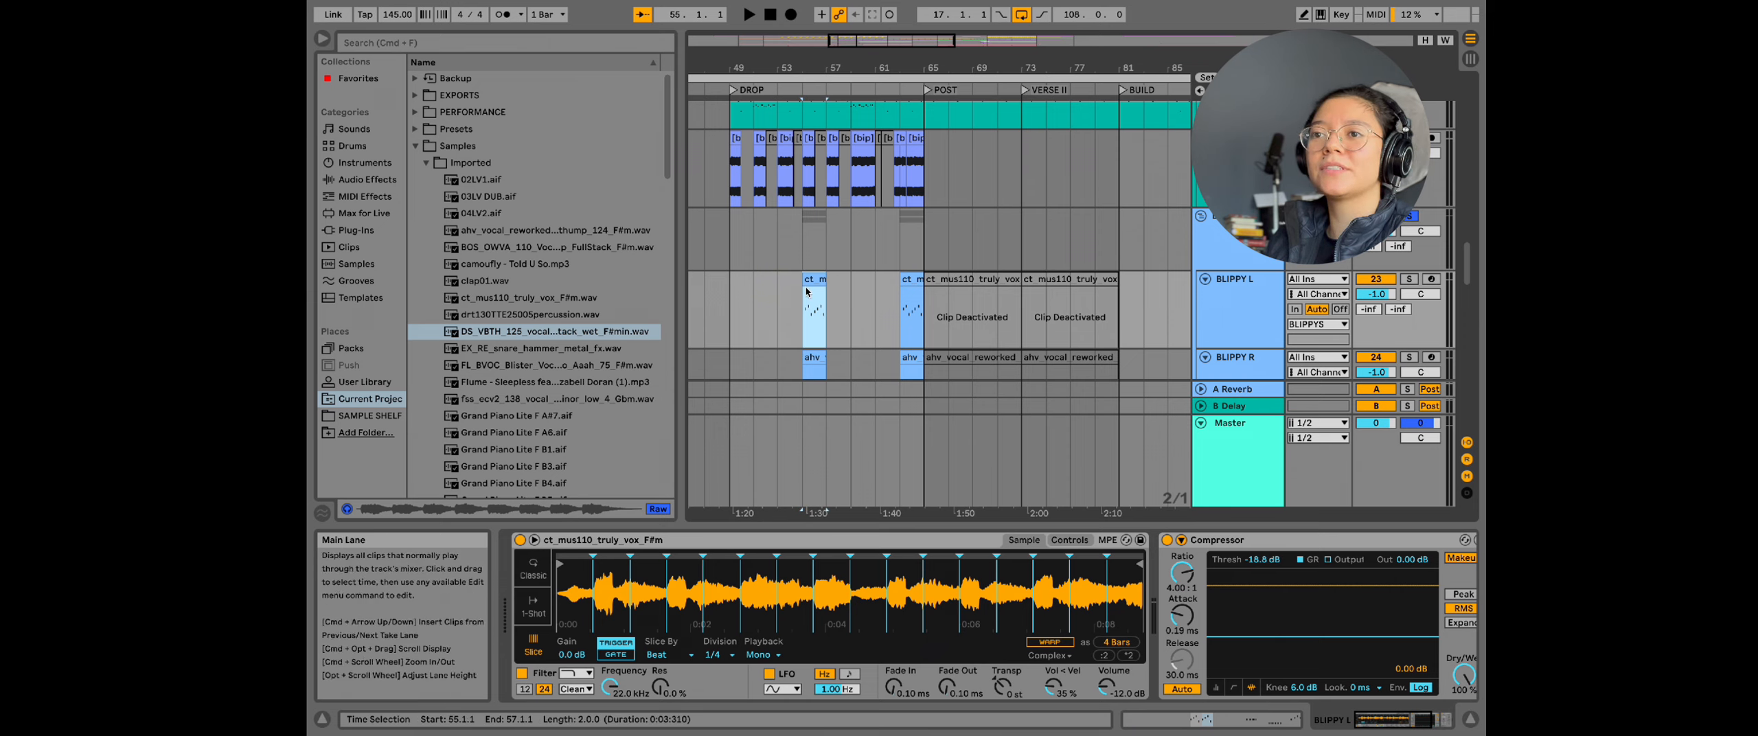
{"action": "left_click", "coordinate": [496, 298]}
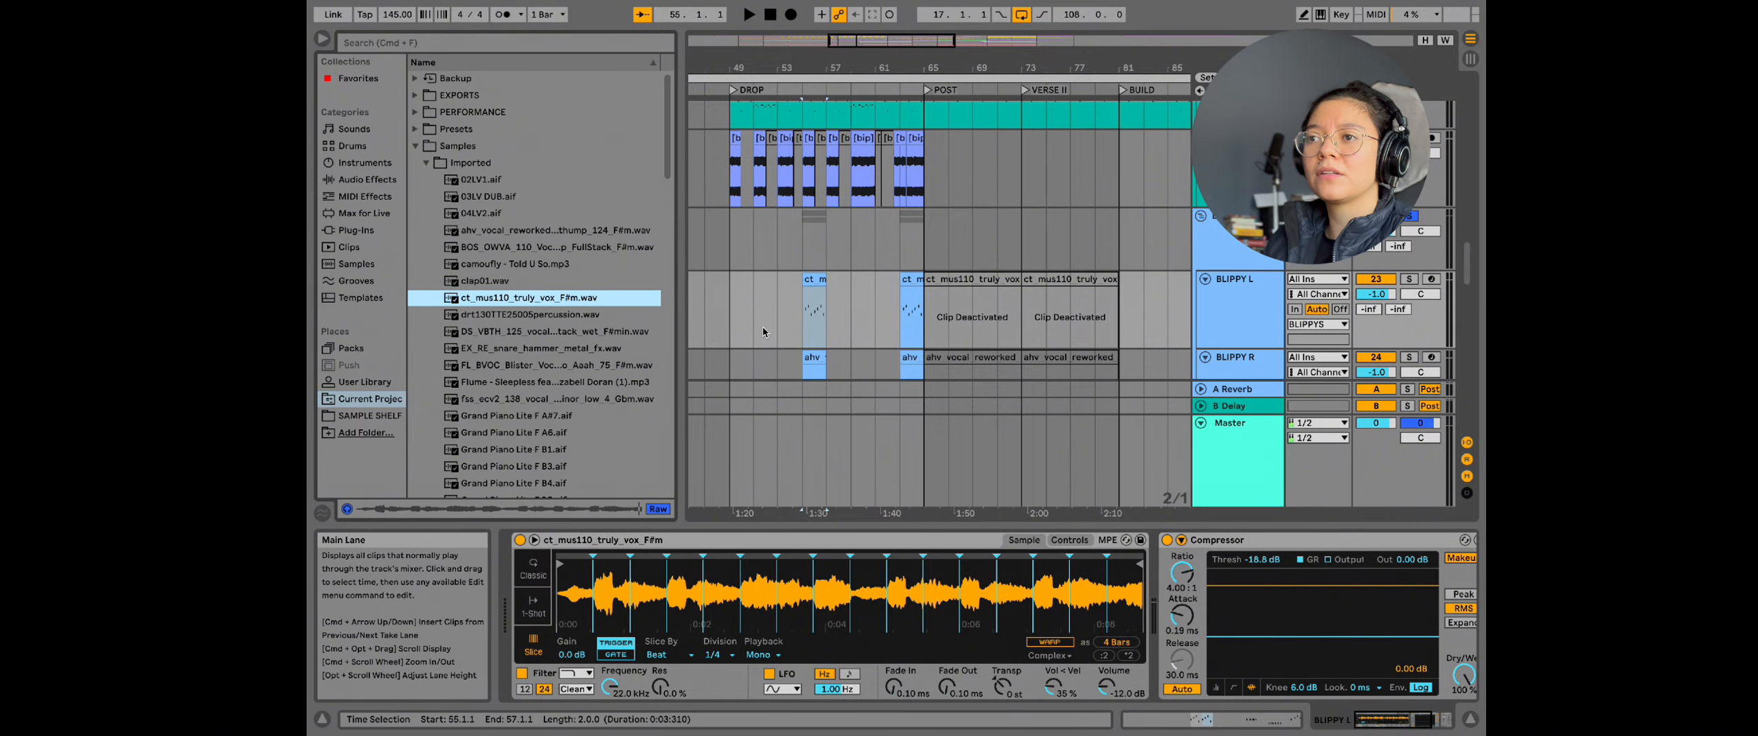
Step: Solo the BLIPPY L track, set the insert marker at bar 55 and play its sliced vocal clip
{"action": "scroll", "coordinate": [1437, 287], "scroll_direction": "down", "scroll_amount": 2}
{"action": "left_click", "coordinate": [1409, 244]}
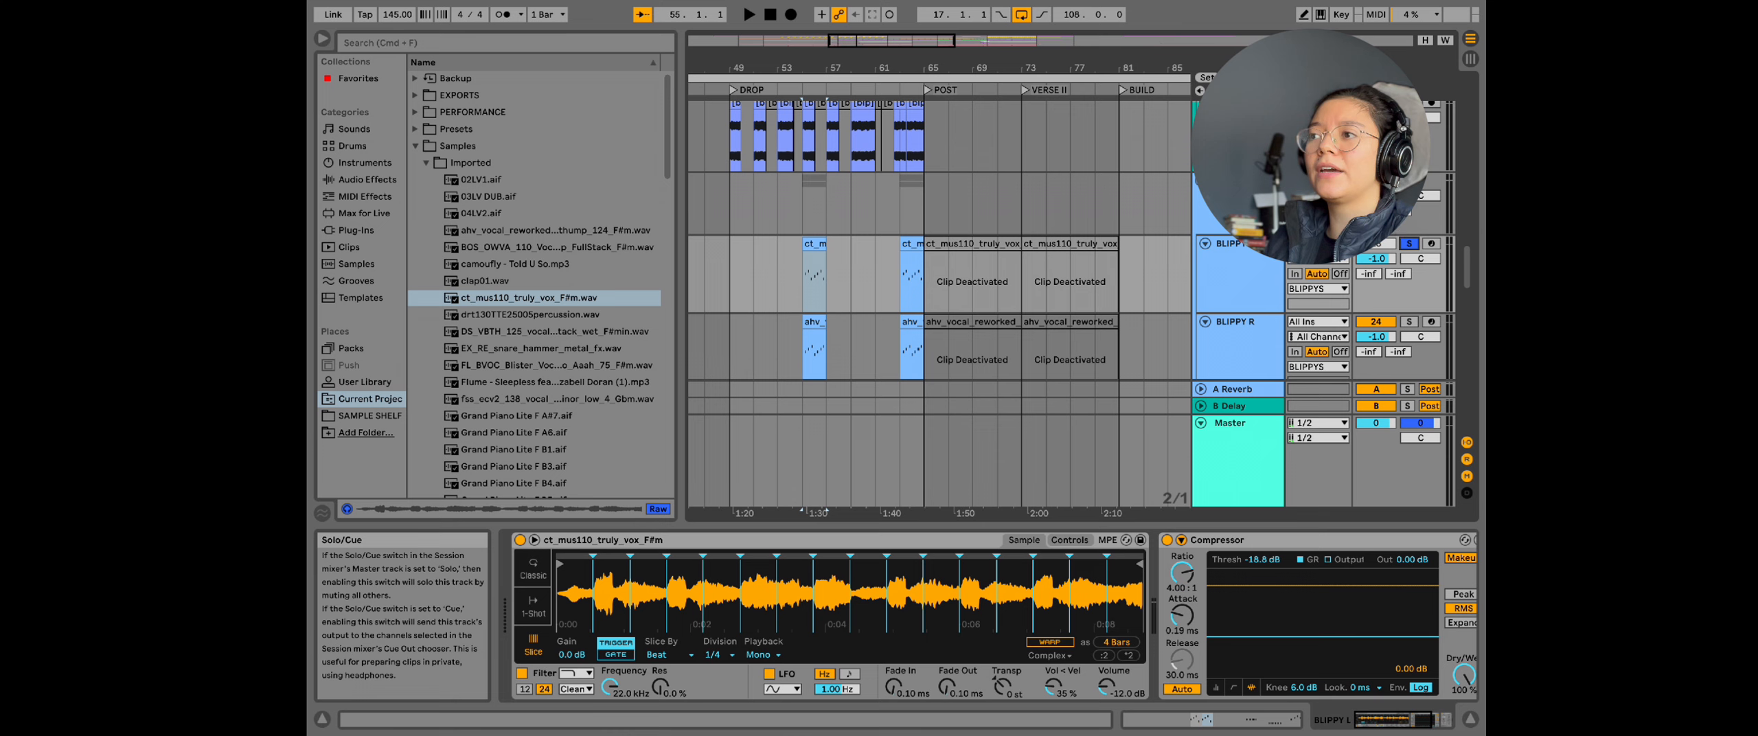
{"action": "left_click", "coordinate": [1258, 275]}
{"action": "left_click", "coordinate": [1375, 321]}
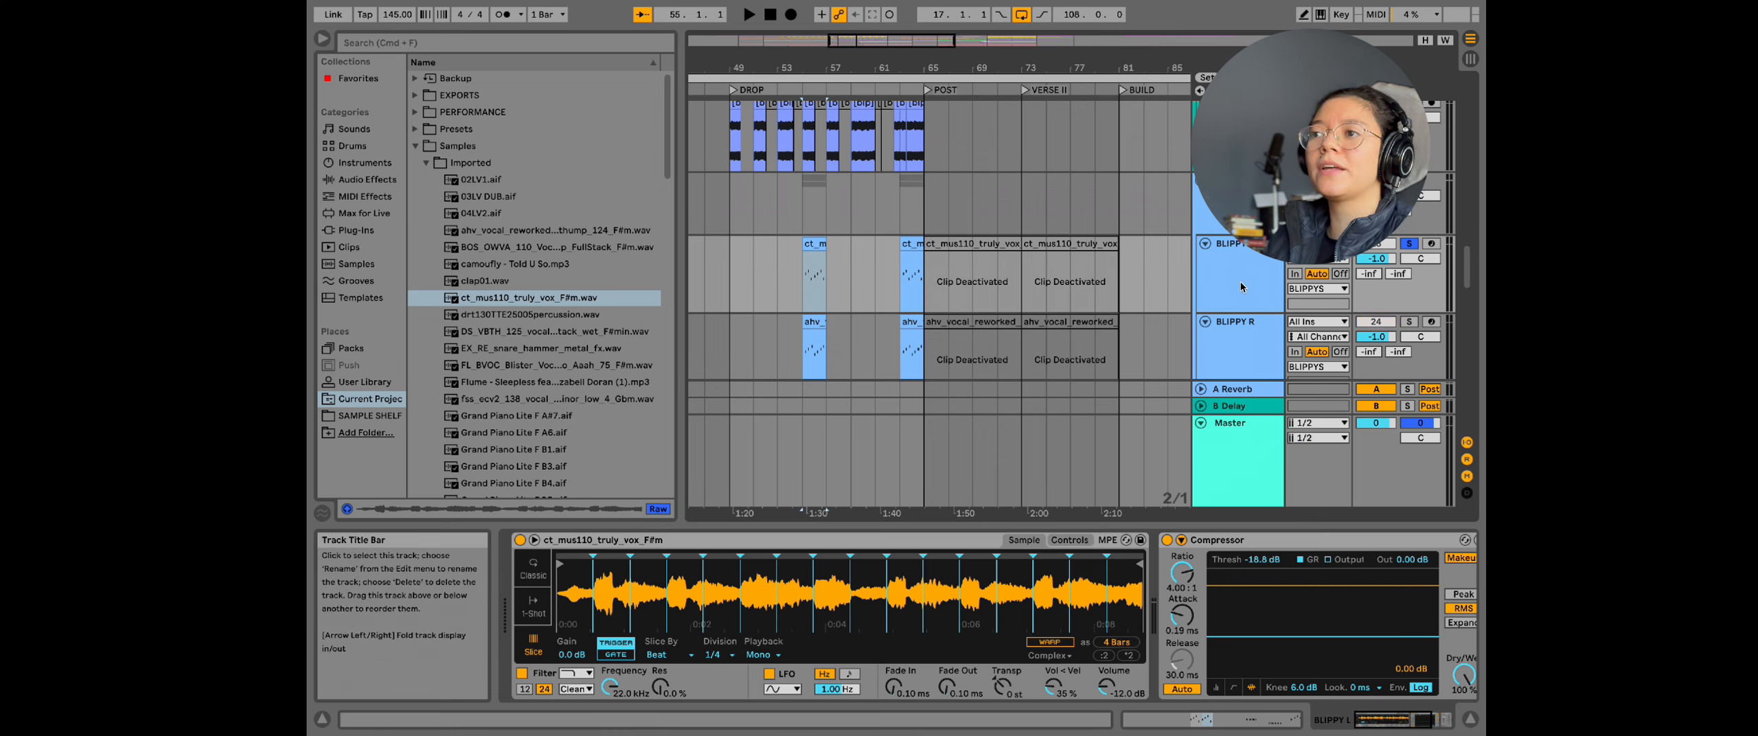
{"action": "scroll", "coordinate": [778, 347], "scroll_direction": "up", "scroll_amount": 3}
{"action": "key", "text": "plus"}
{"action": "key", "text": "plus"}
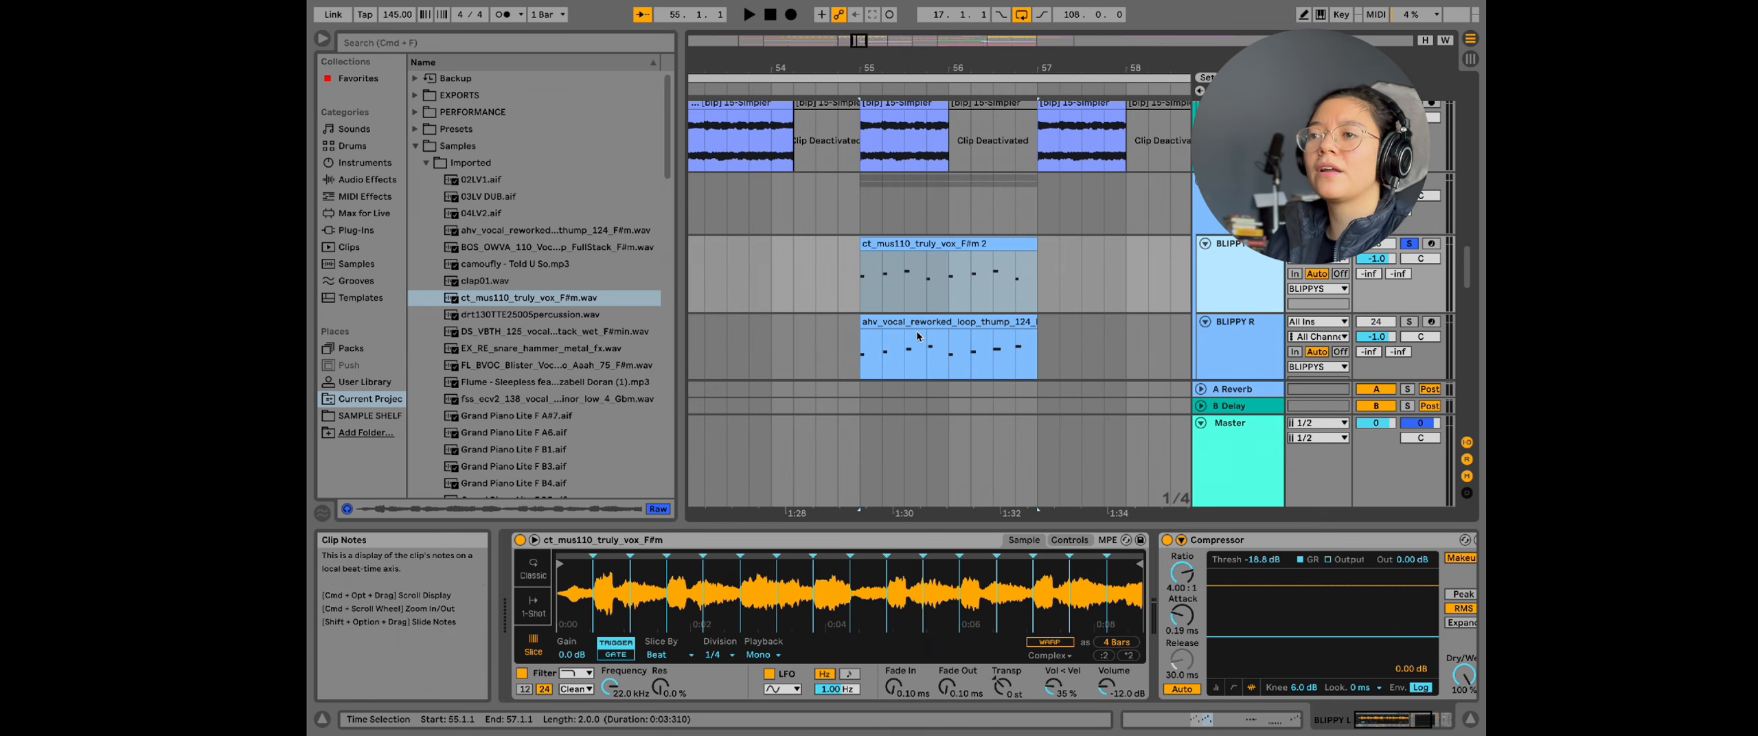
{"action": "left_click", "coordinate": [862, 294]}
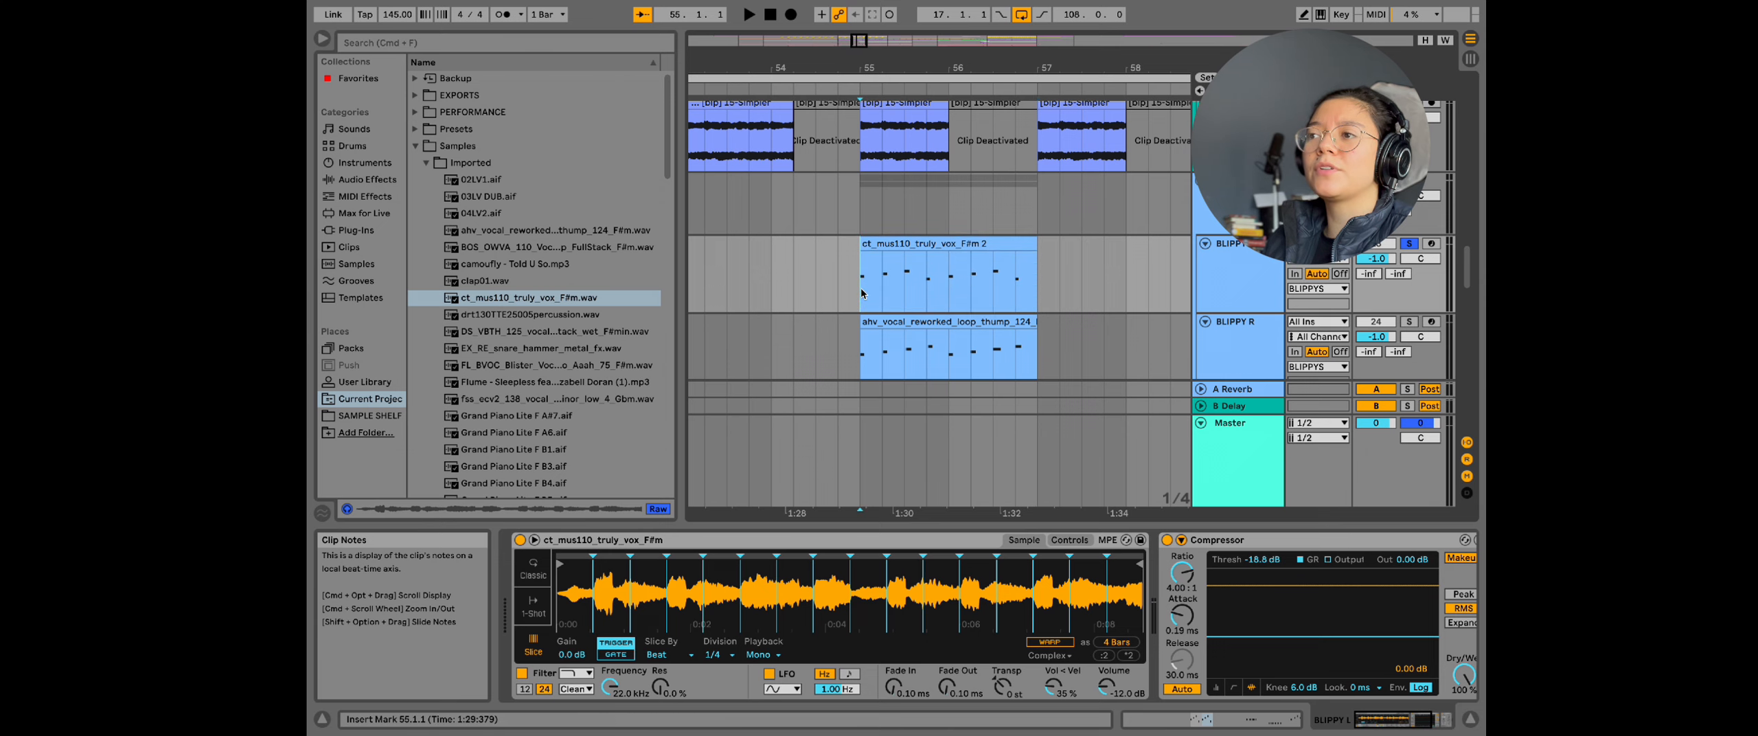
{"action": "key", "text": "space"}
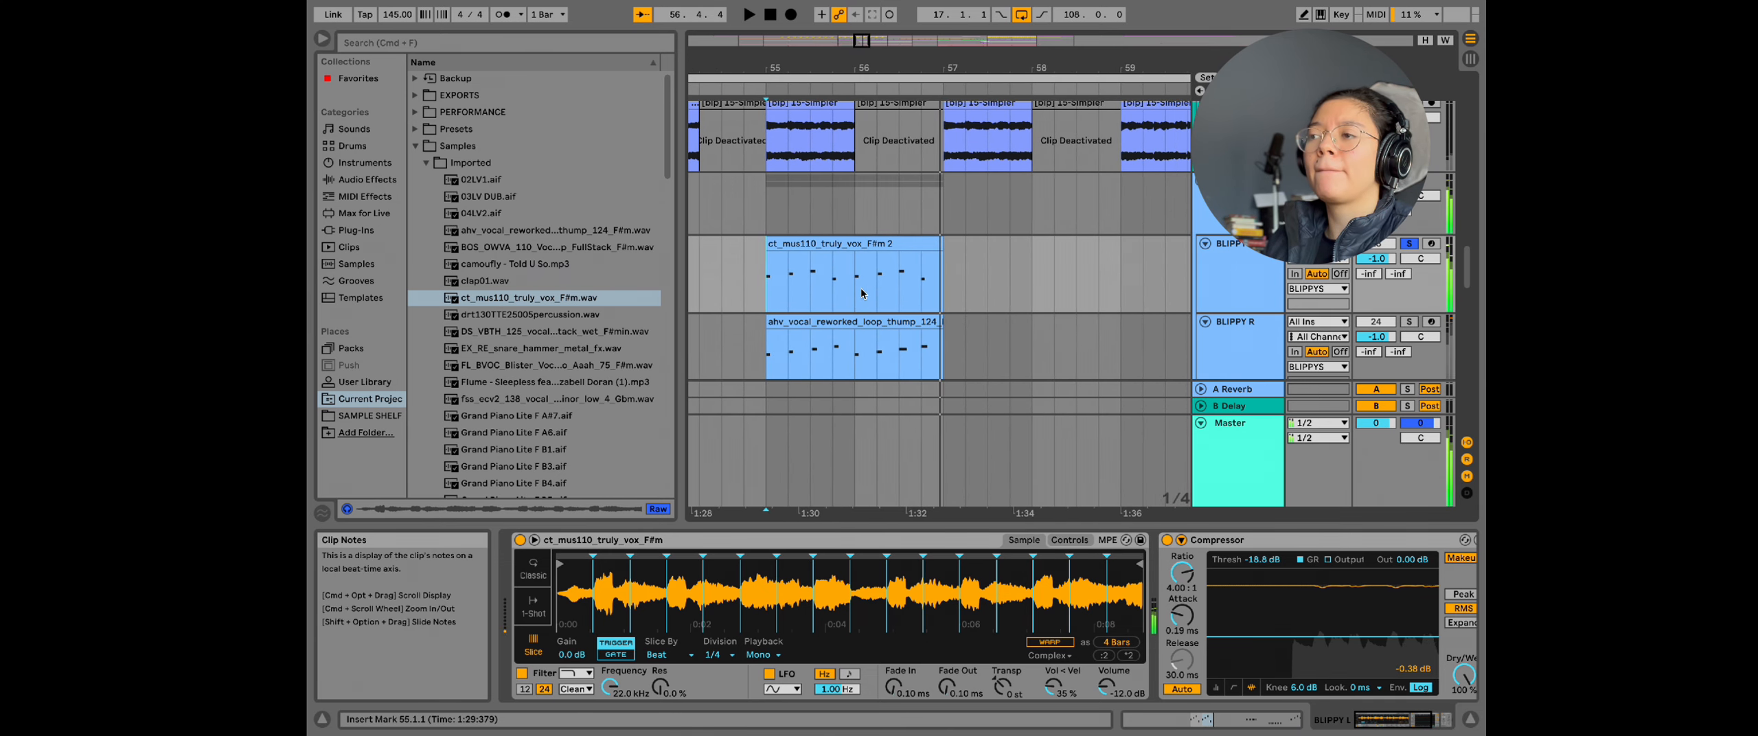
Step: Solo the BLIPPY R track and play its clip from bar 55, followed by both BLIPPY tracks together
{"action": "left_click", "coordinate": [1409, 321]}
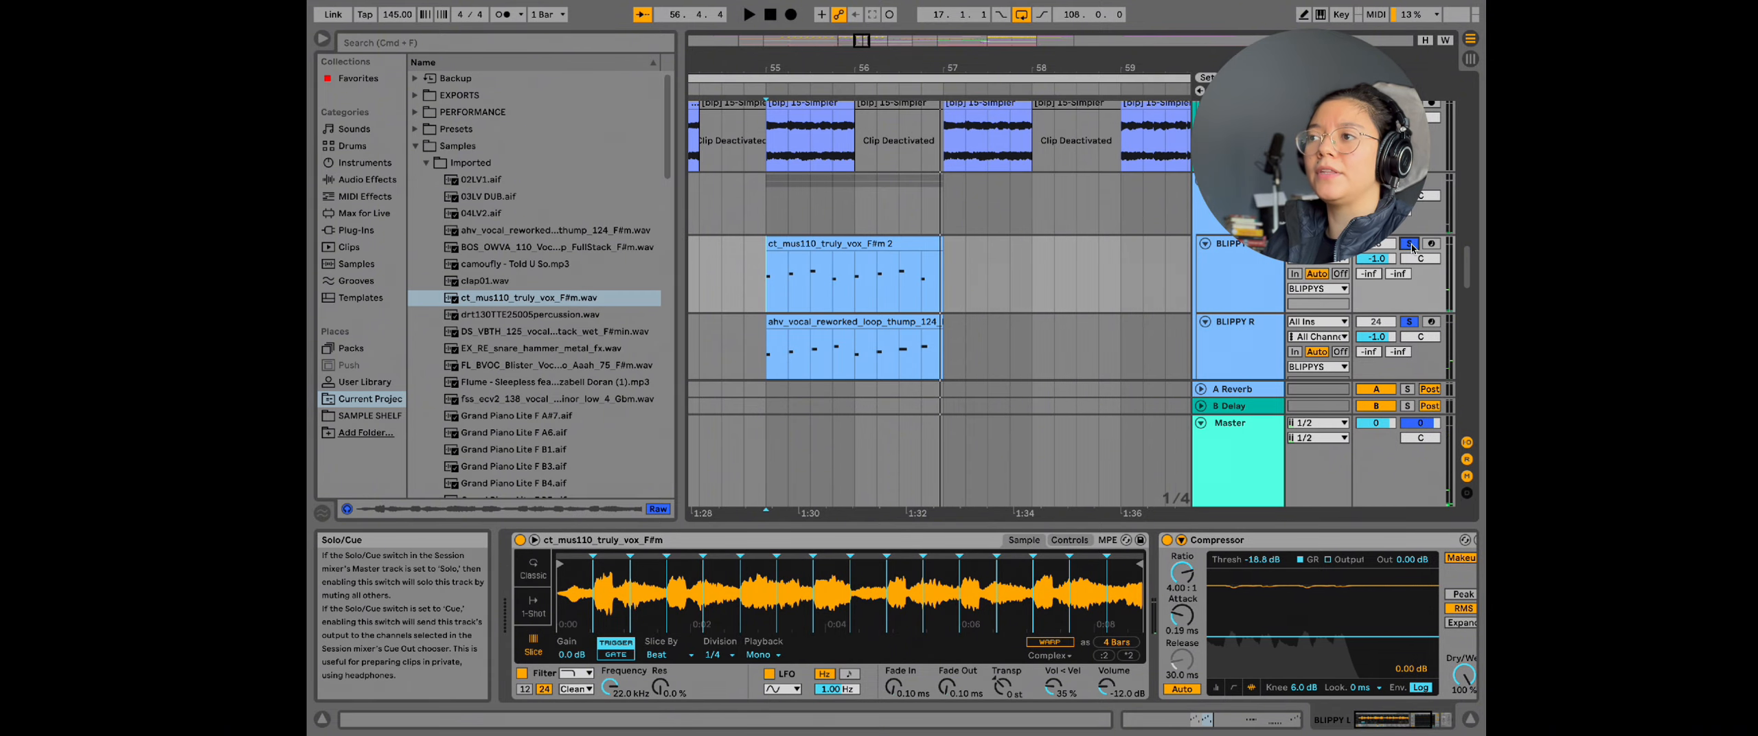
{"action": "left_click", "coordinate": [762, 365]}
{"action": "key", "text": "space"}
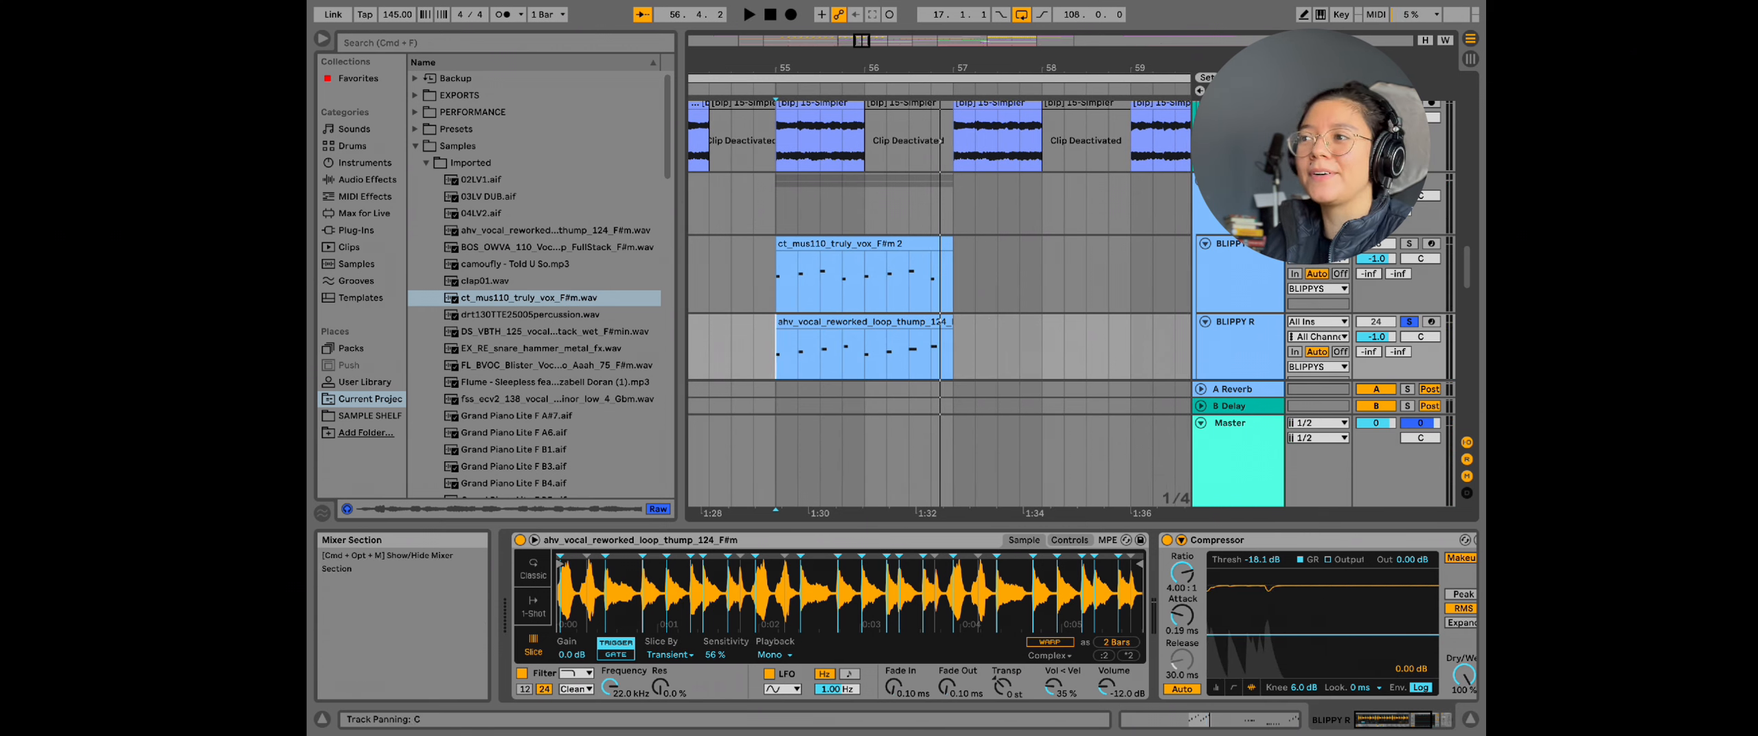
{"action": "key", "text": "space"}
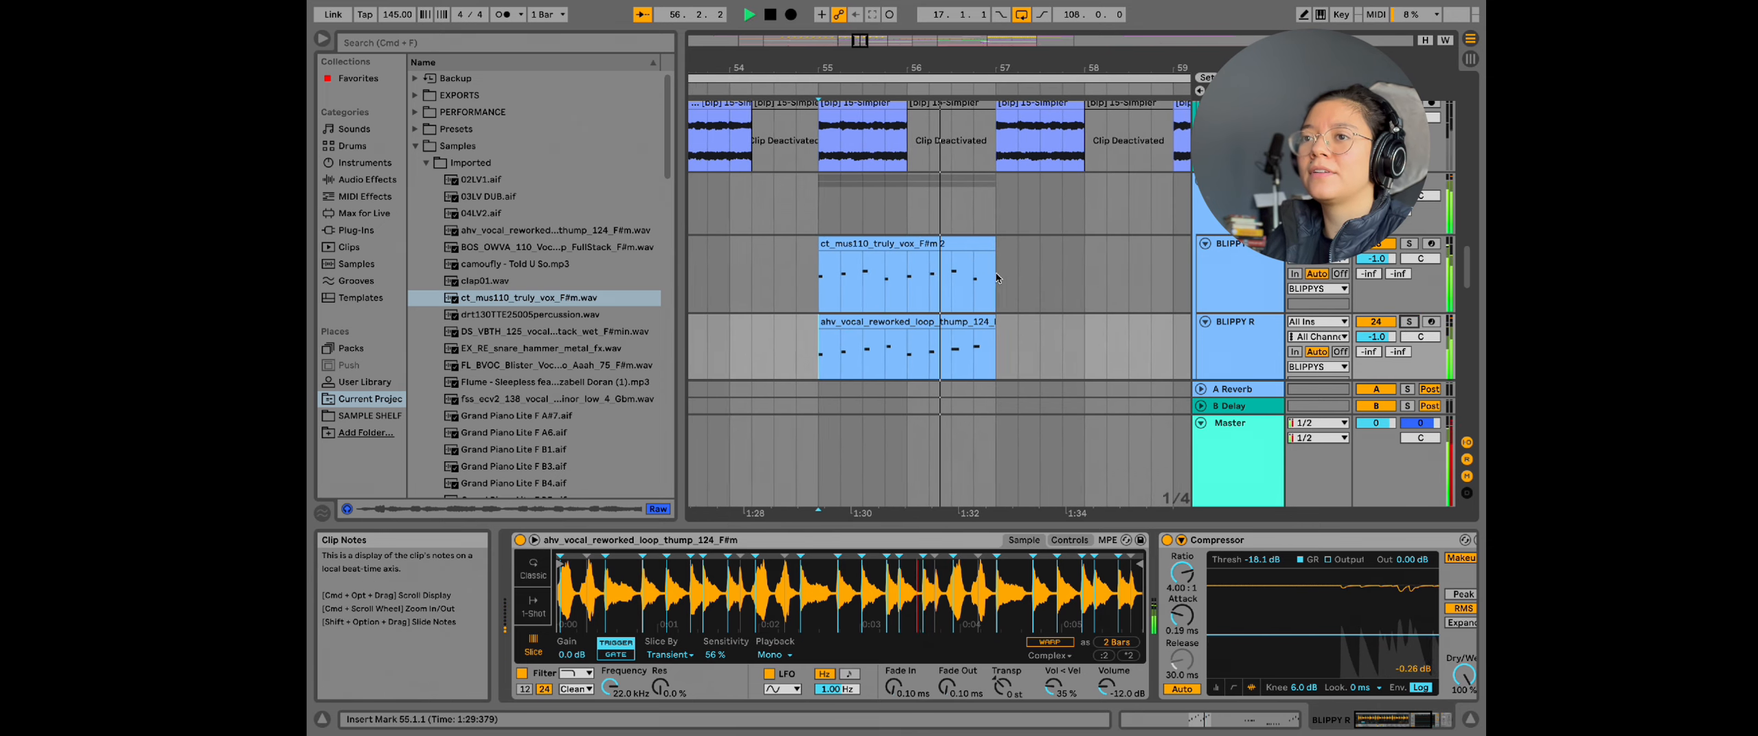
Step: Play the BLIPPY L and BLIPPY R clips together again from bar 55
{"action": "key", "text": "space"}
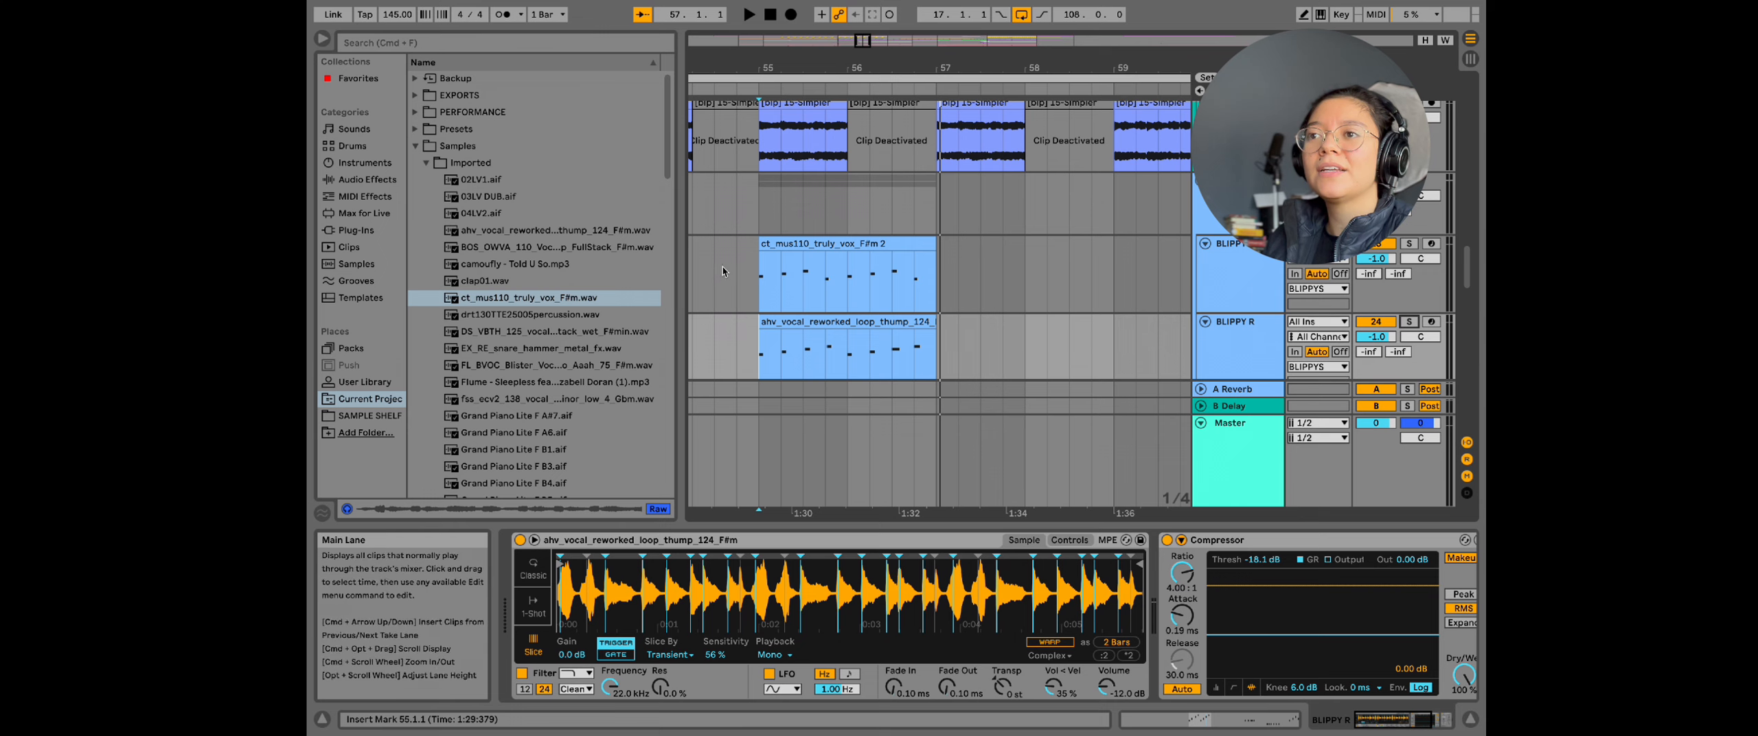
{"action": "key", "text": "space"}
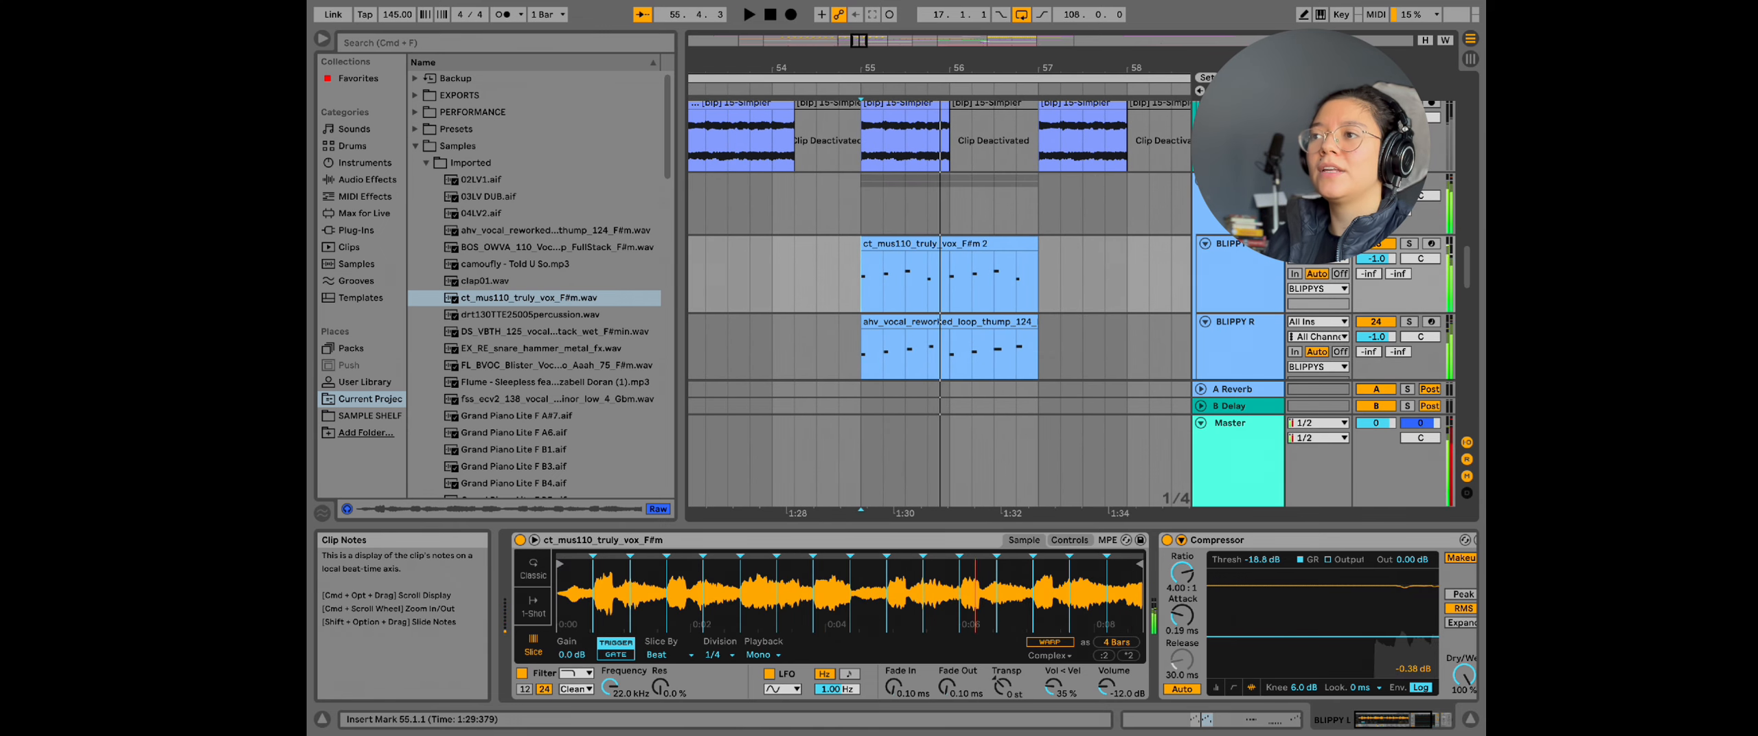
{"action": "scroll", "coordinate": [824, 295], "scroll_direction": "down", "scroll_amount": 5}
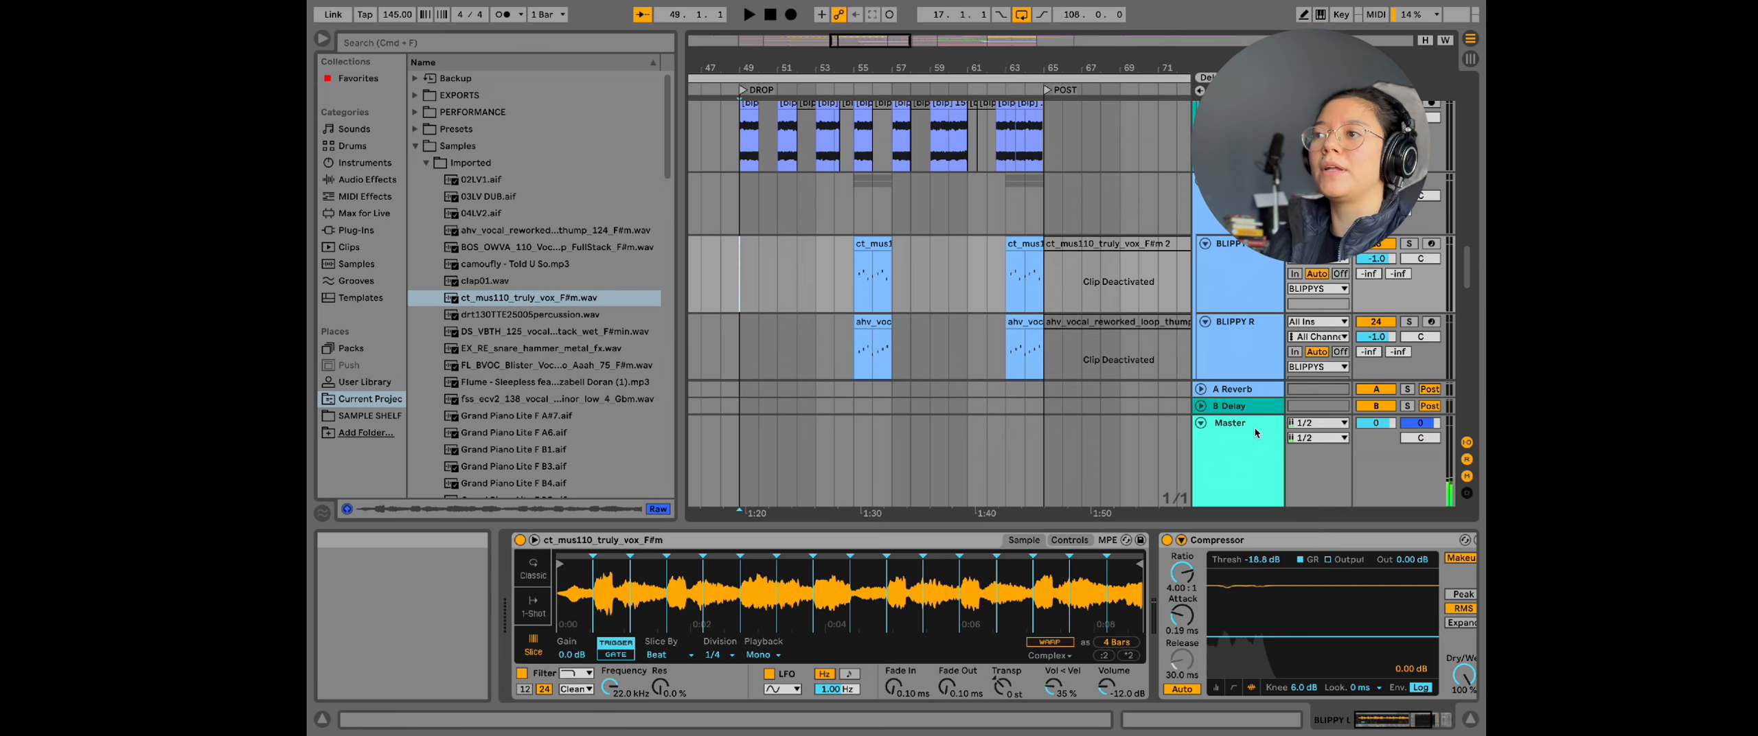
Step: Play the drop from bar 49 with Broken Piano and the BLIPPYS group soloed, following the lead and blippy clips, and stop after bar 57
{"action": "scroll", "coordinate": [1375, 250], "scroll_direction": "down", "scroll_amount": 5}
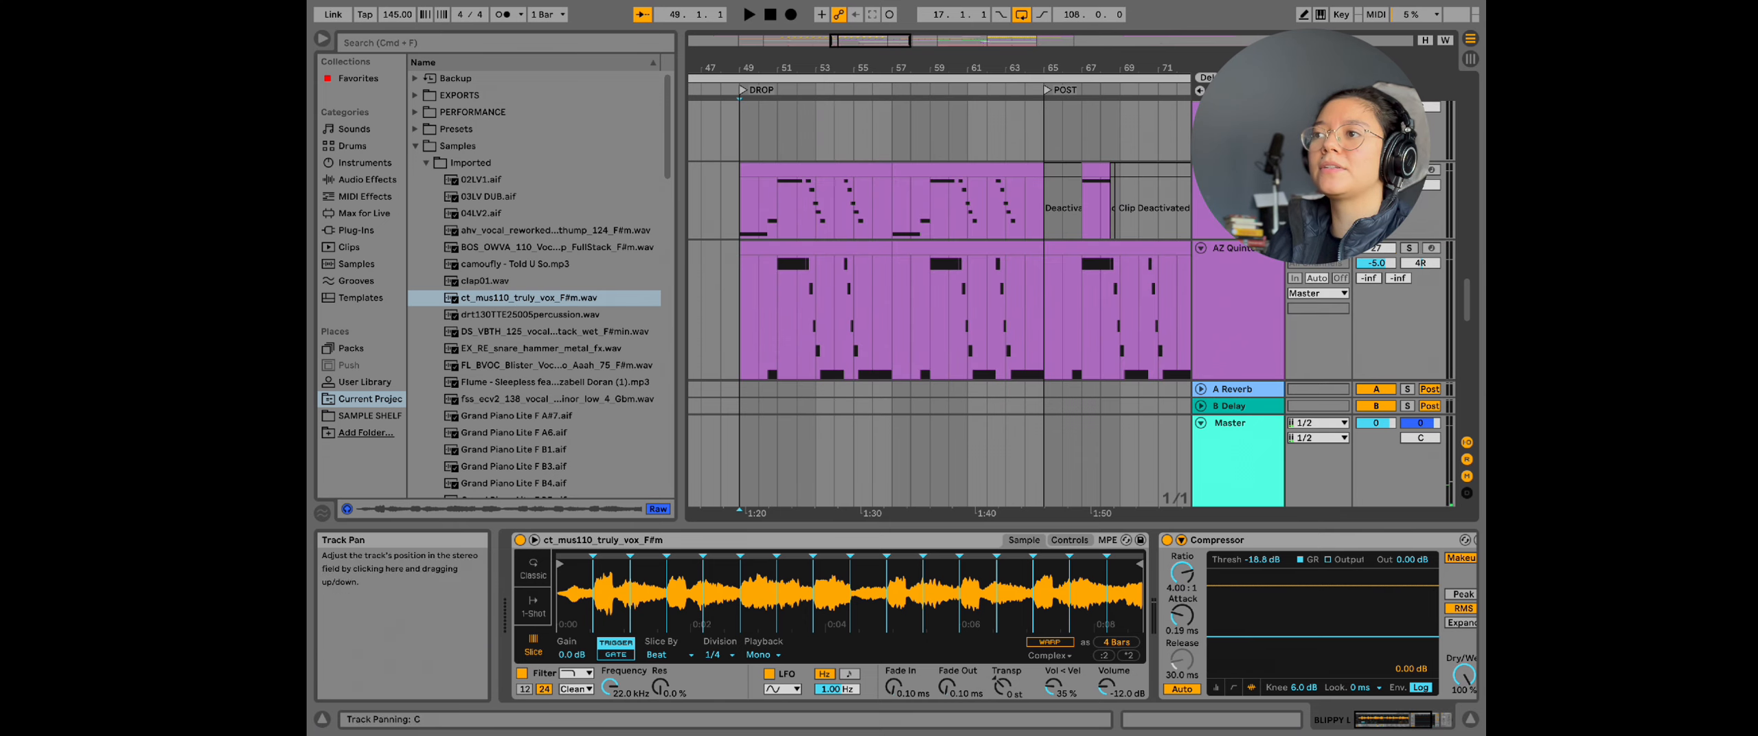
{"action": "scroll", "coordinate": [1197, 264], "scroll_direction": "left", "scroll_amount": 5}
{"action": "key", "text": "space"}
{"action": "scroll", "coordinate": [1039, 276], "scroll_direction": "up", "scroll_amount": 4}
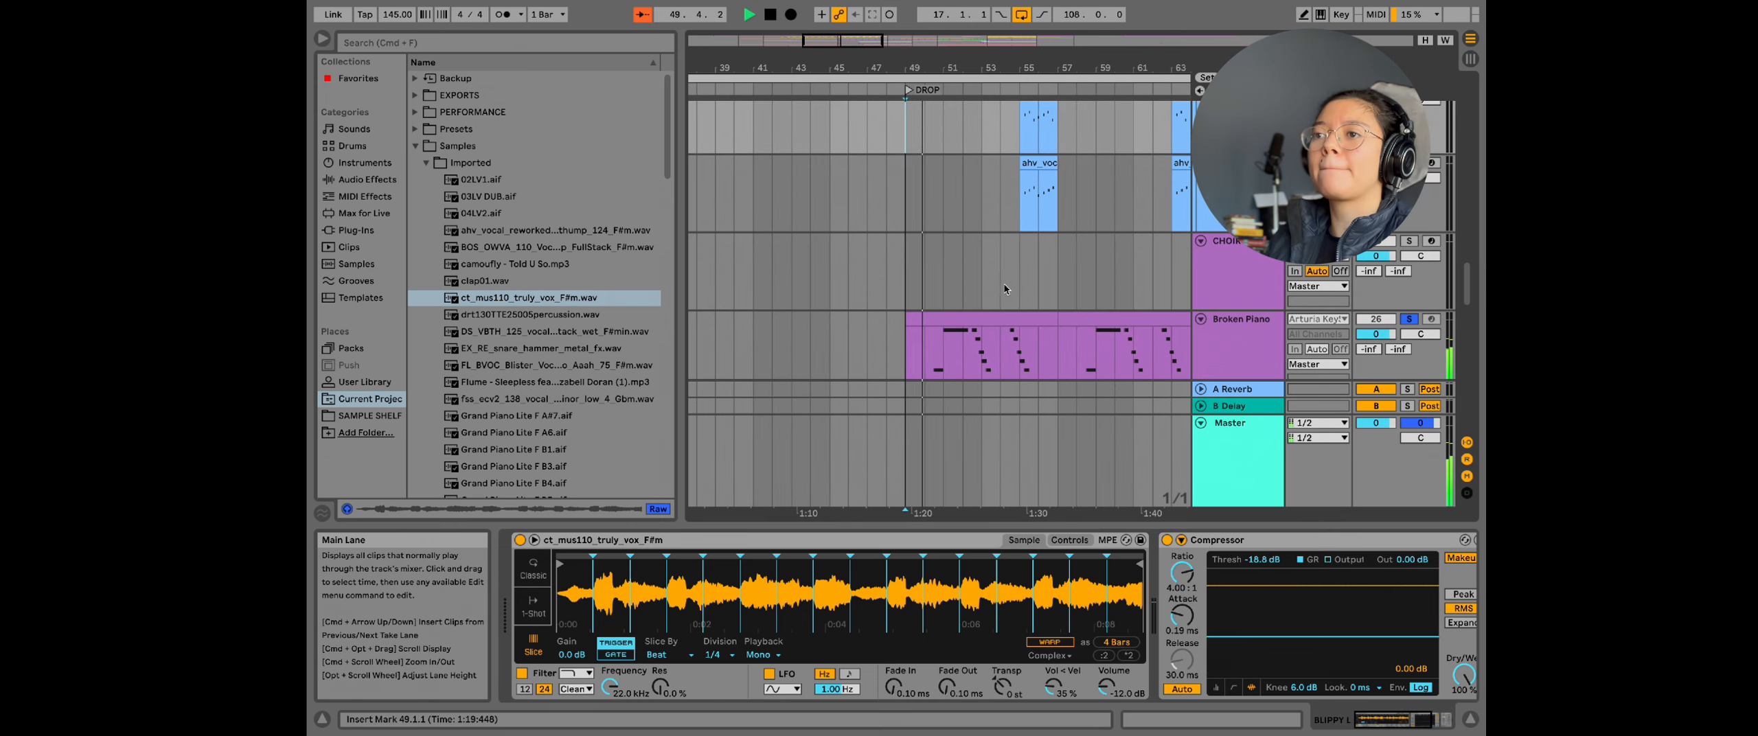
{"action": "scroll", "coordinate": [969, 299], "scroll_direction": "up", "scroll_amount": 6}
{"action": "scroll", "coordinate": [968, 313], "scroll_direction": "down", "scroll_amount": 2}
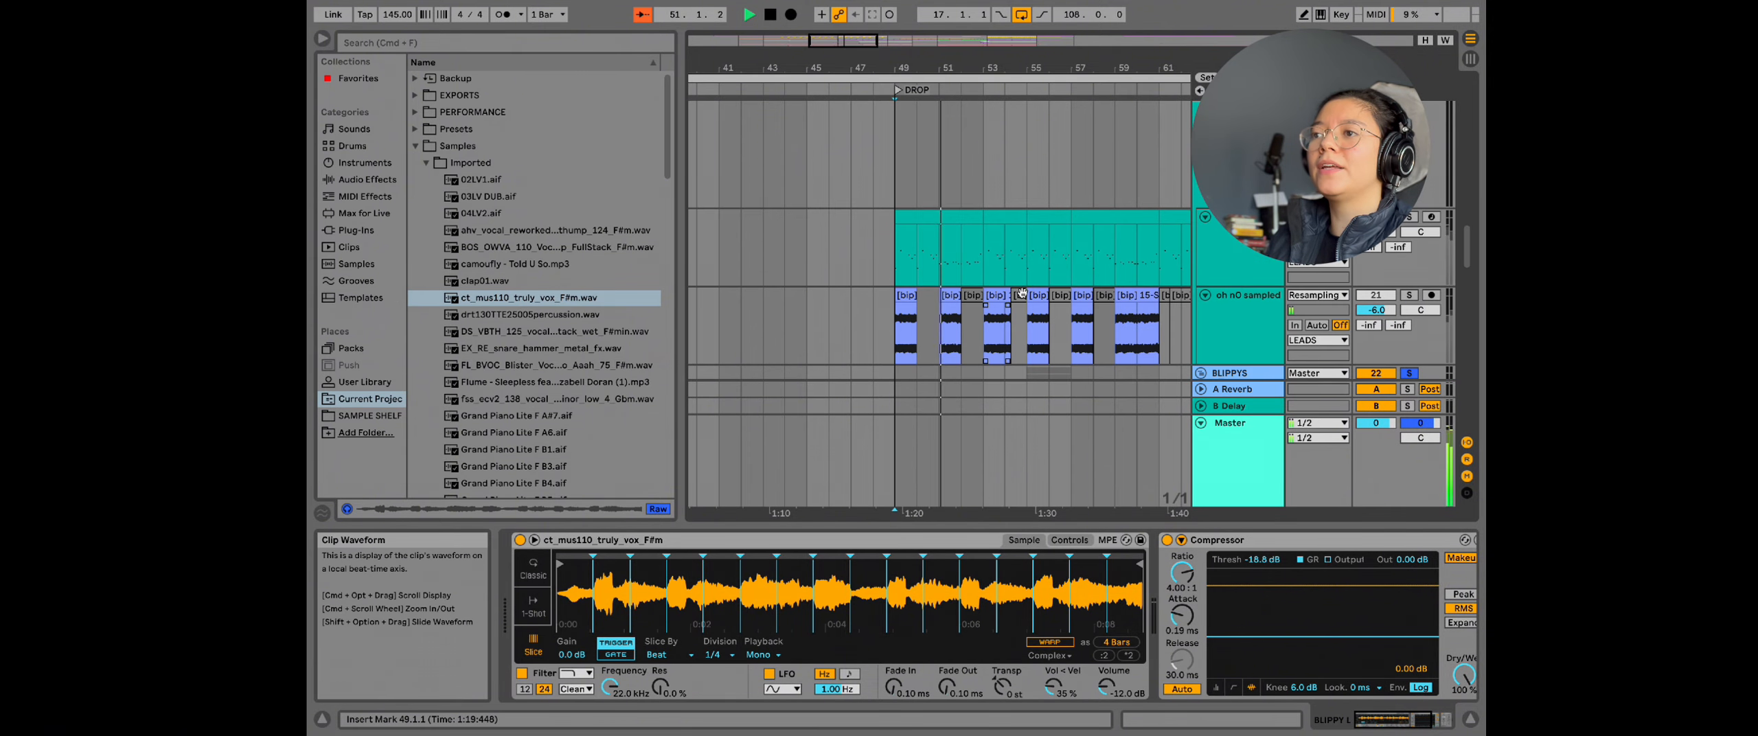
{"action": "scroll", "coordinate": [1009, 250], "scroll_direction": "down", "scroll_amount": 5}
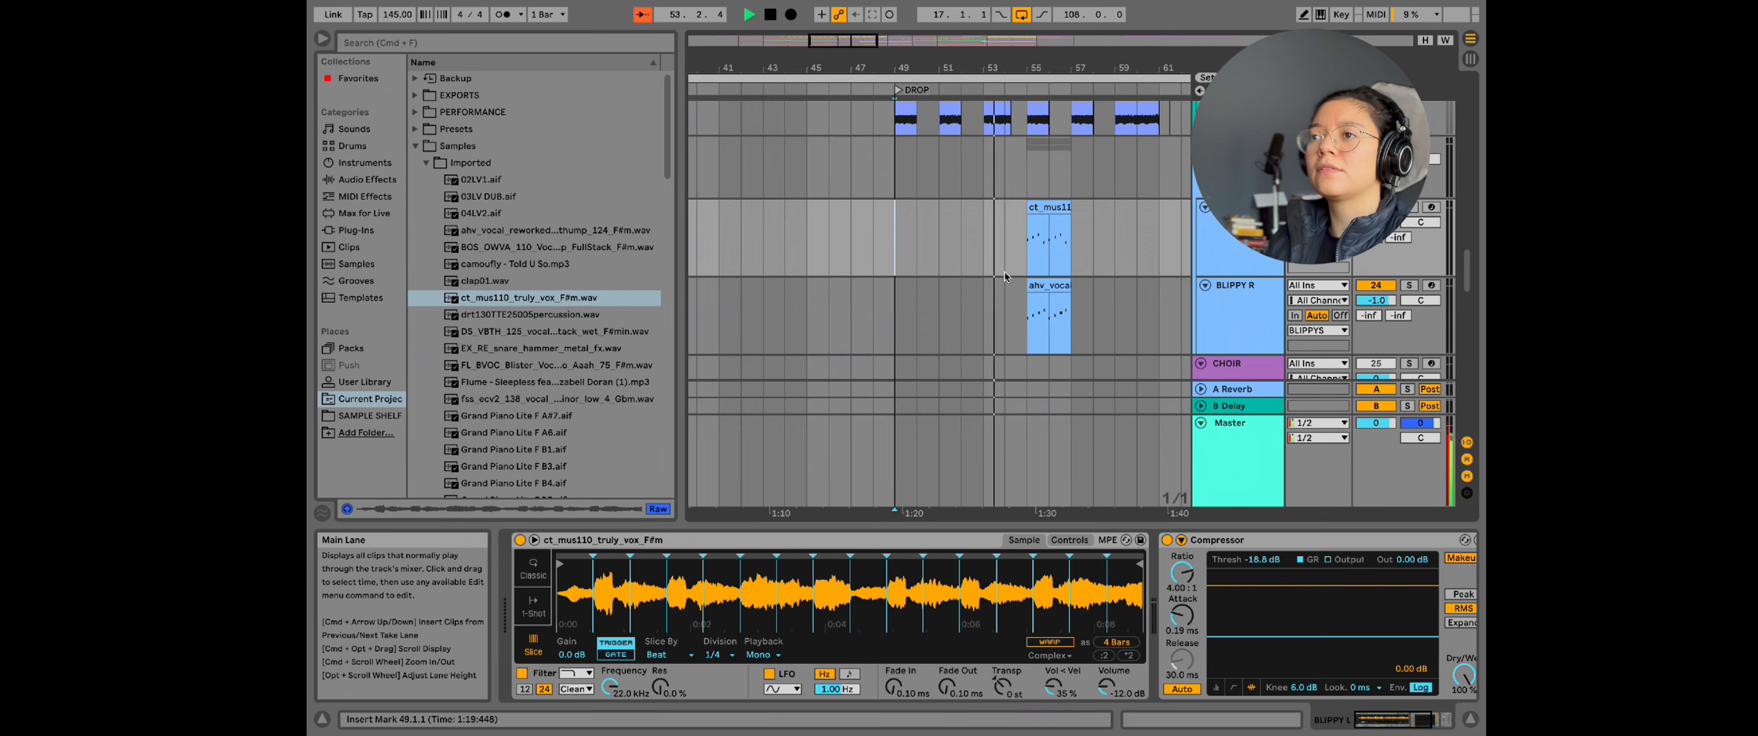
{"action": "scroll", "coordinate": [1006, 256], "scroll_direction": "up", "scroll_amount": 2}
{"action": "scroll", "coordinate": [999, 280], "scroll_direction": "right", "scroll_amount": 3}
{"action": "scroll", "coordinate": [940, 311], "scroll_direction": "up", "scroll_amount": 2}
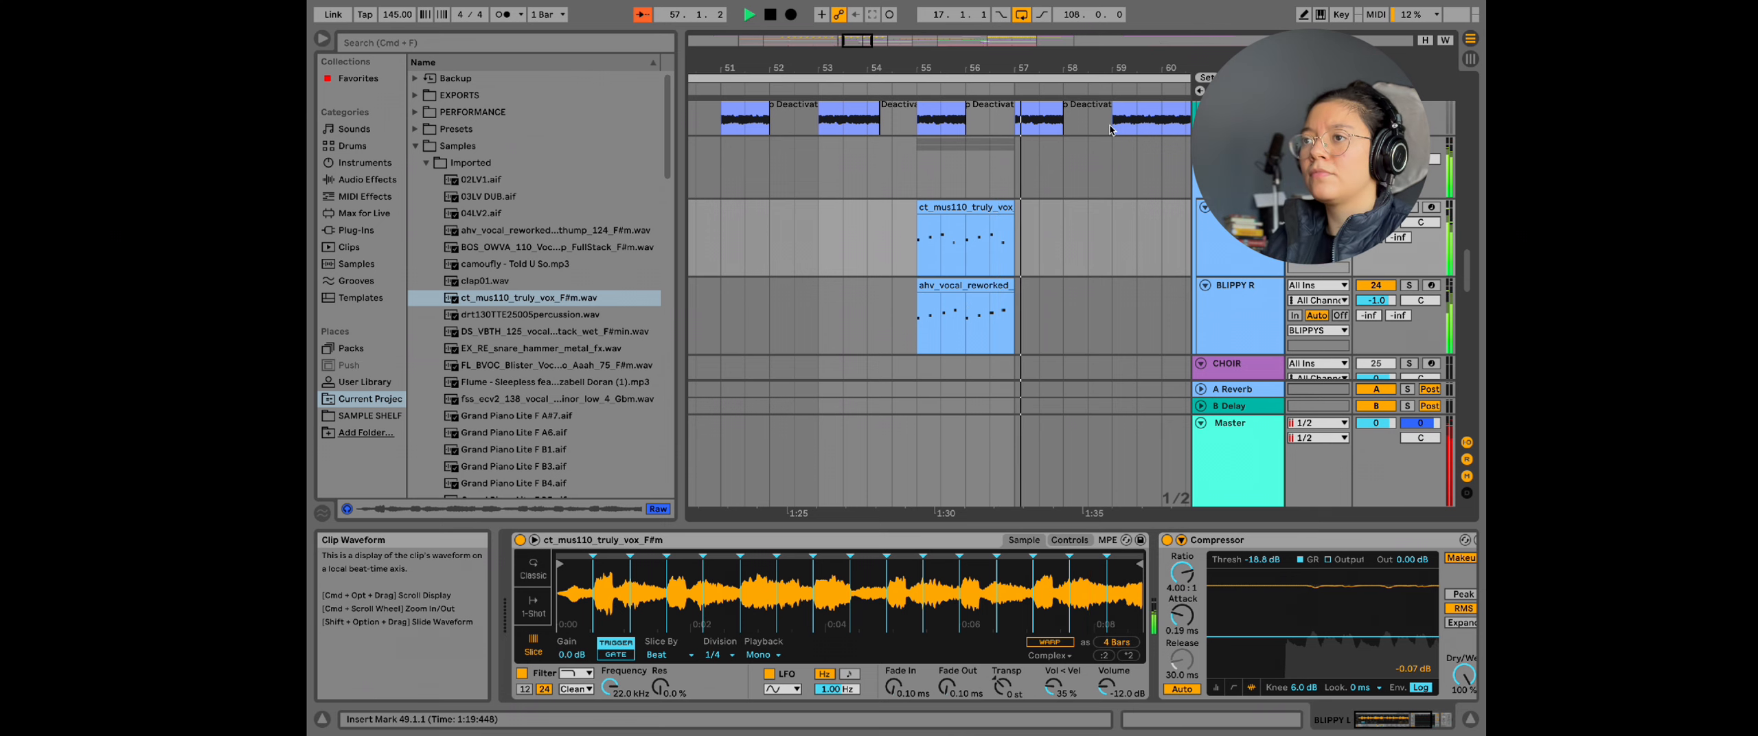
{"action": "scroll", "coordinate": [980, 247], "scroll_direction": "down", "scroll_amount": 1}
{"action": "key", "text": "space"}
{"action": "scroll", "coordinate": [973, 253], "scroll_direction": "down", "scroll_amount": 1}
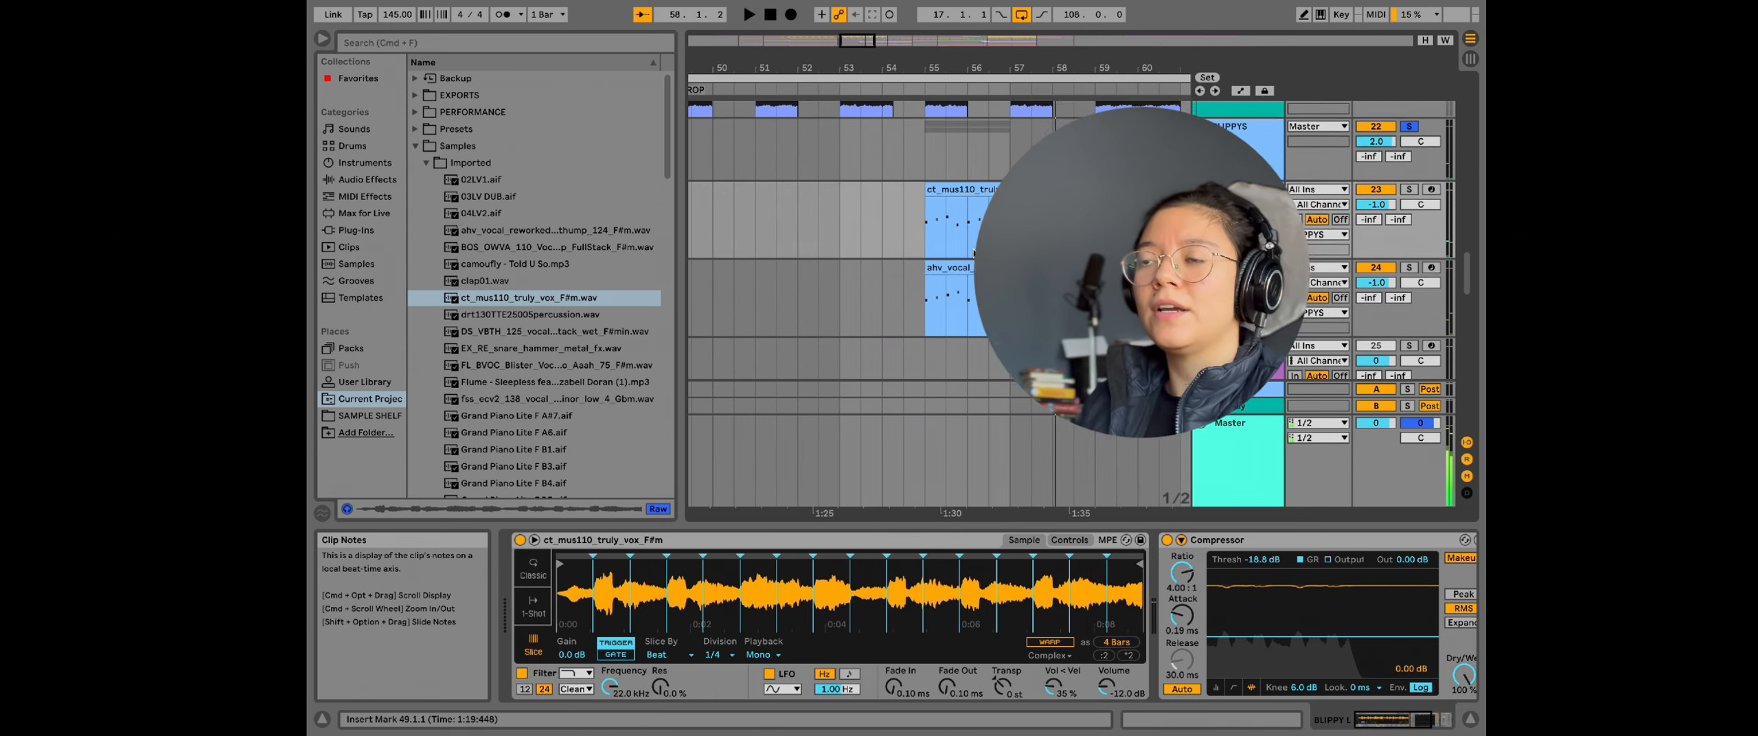
Step: Unsolo Broken Piano, solo CHOIR and play its first Simpler clip in the BUILD section from bar 81
{"action": "scroll", "coordinate": [973, 252], "scroll_direction": "down", "scroll_amount": 6}
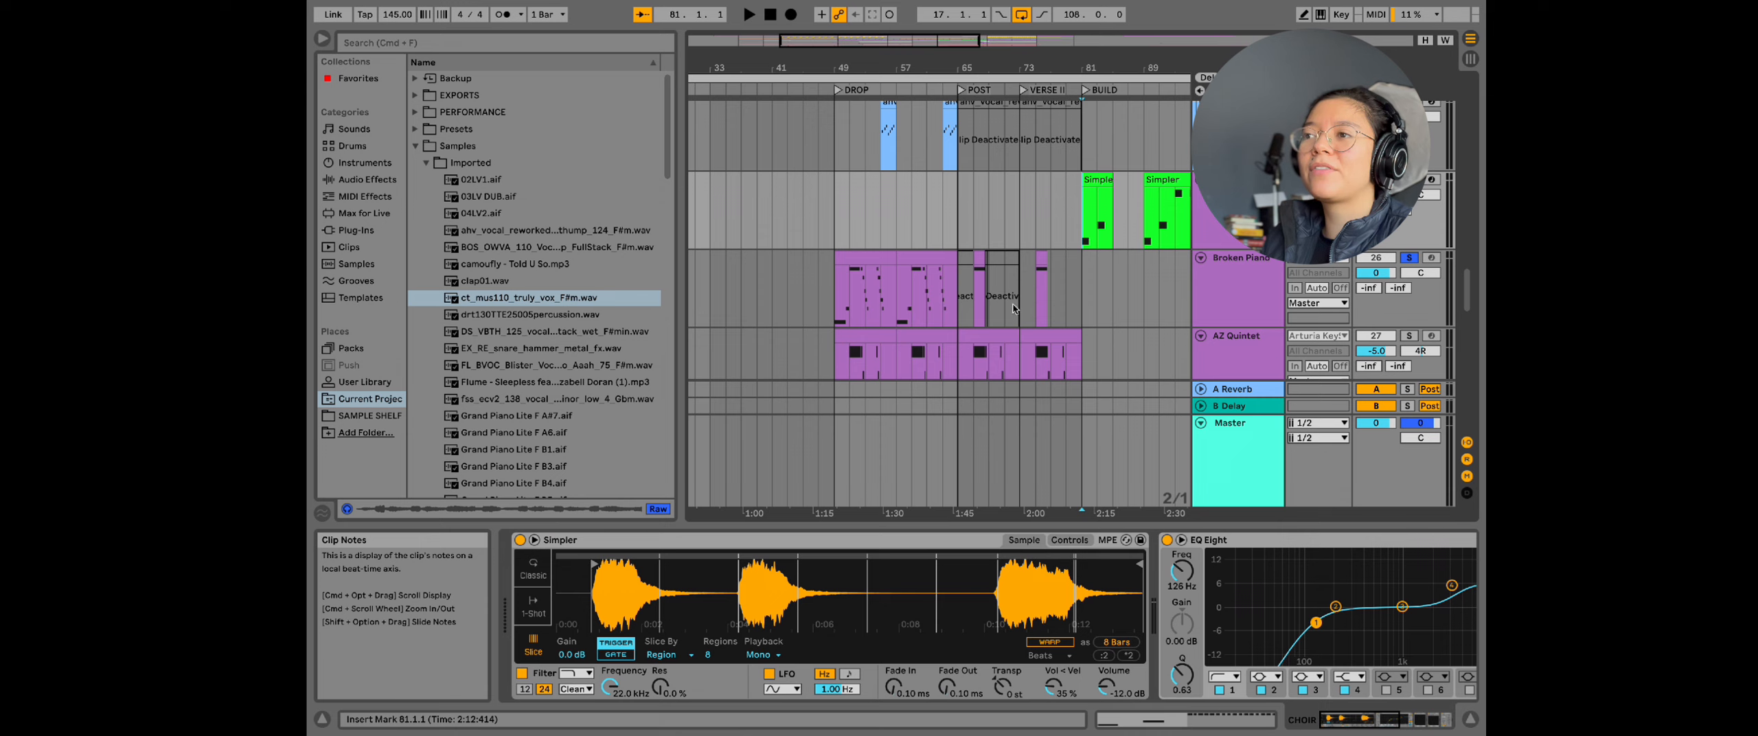
{"action": "scroll", "coordinate": [1013, 308], "scroll_direction": "right", "scroll_amount": 10}
{"action": "scroll", "coordinate": [800, 222], "scroll_direction": "up", "scroll_amount": 5}
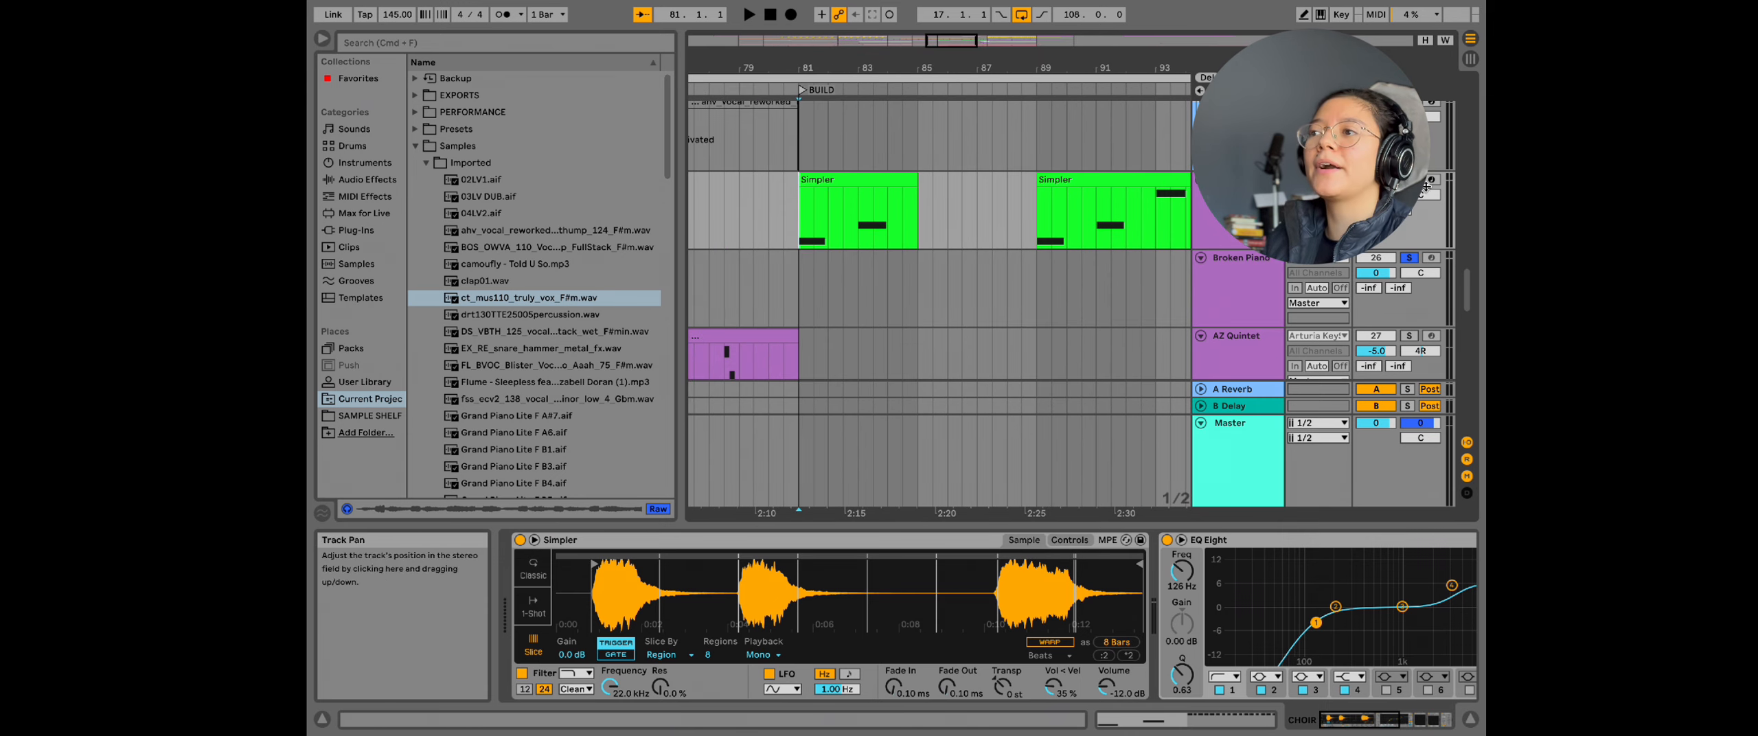
{"action": "left_click", "coordinate": [1413, 259]}
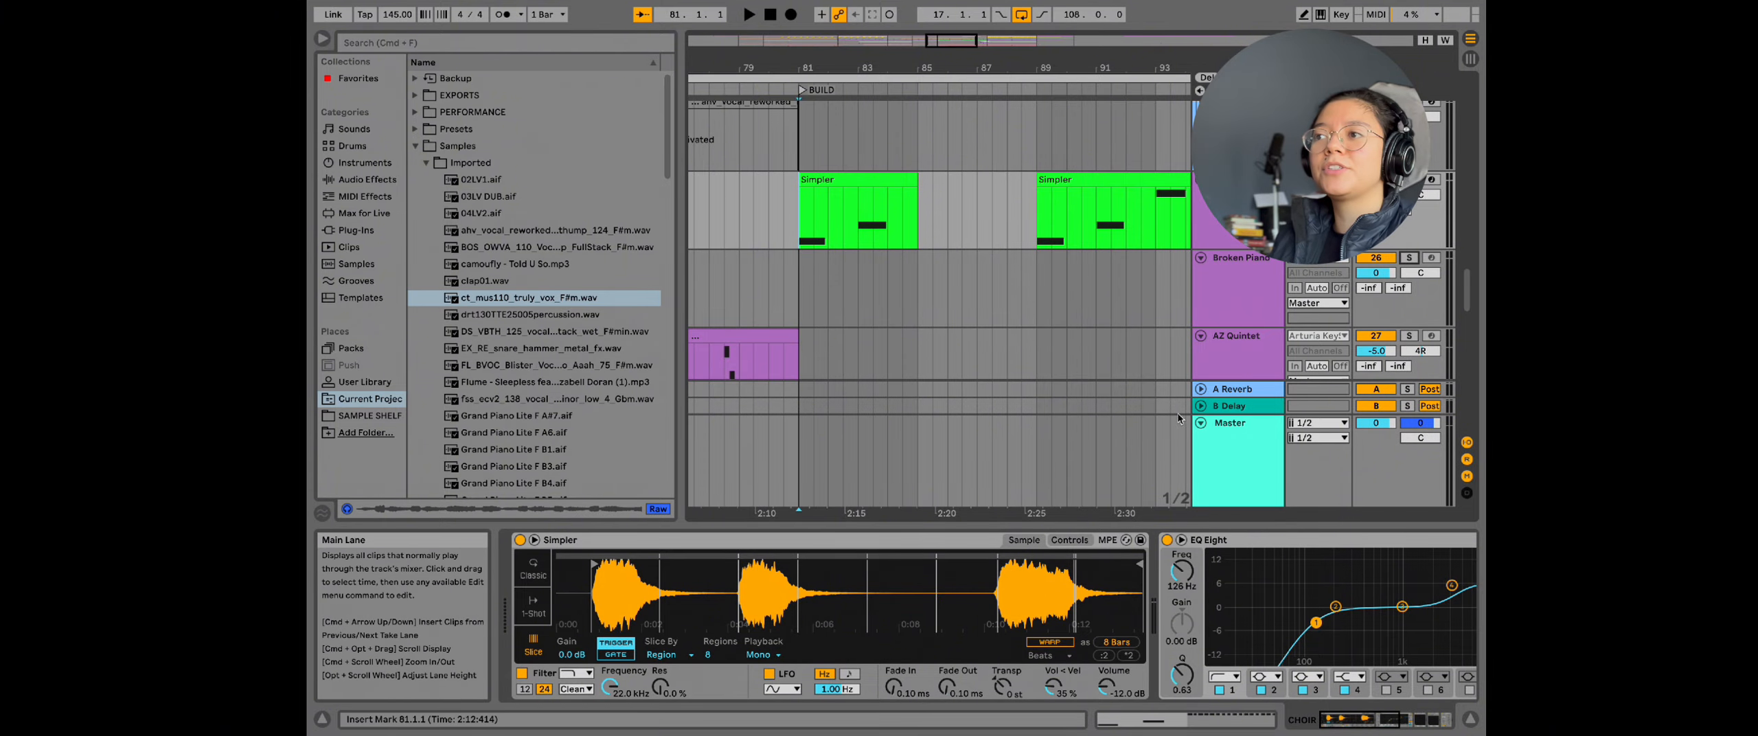
{"action": "left_click", "coordinate": [1408, 179]}
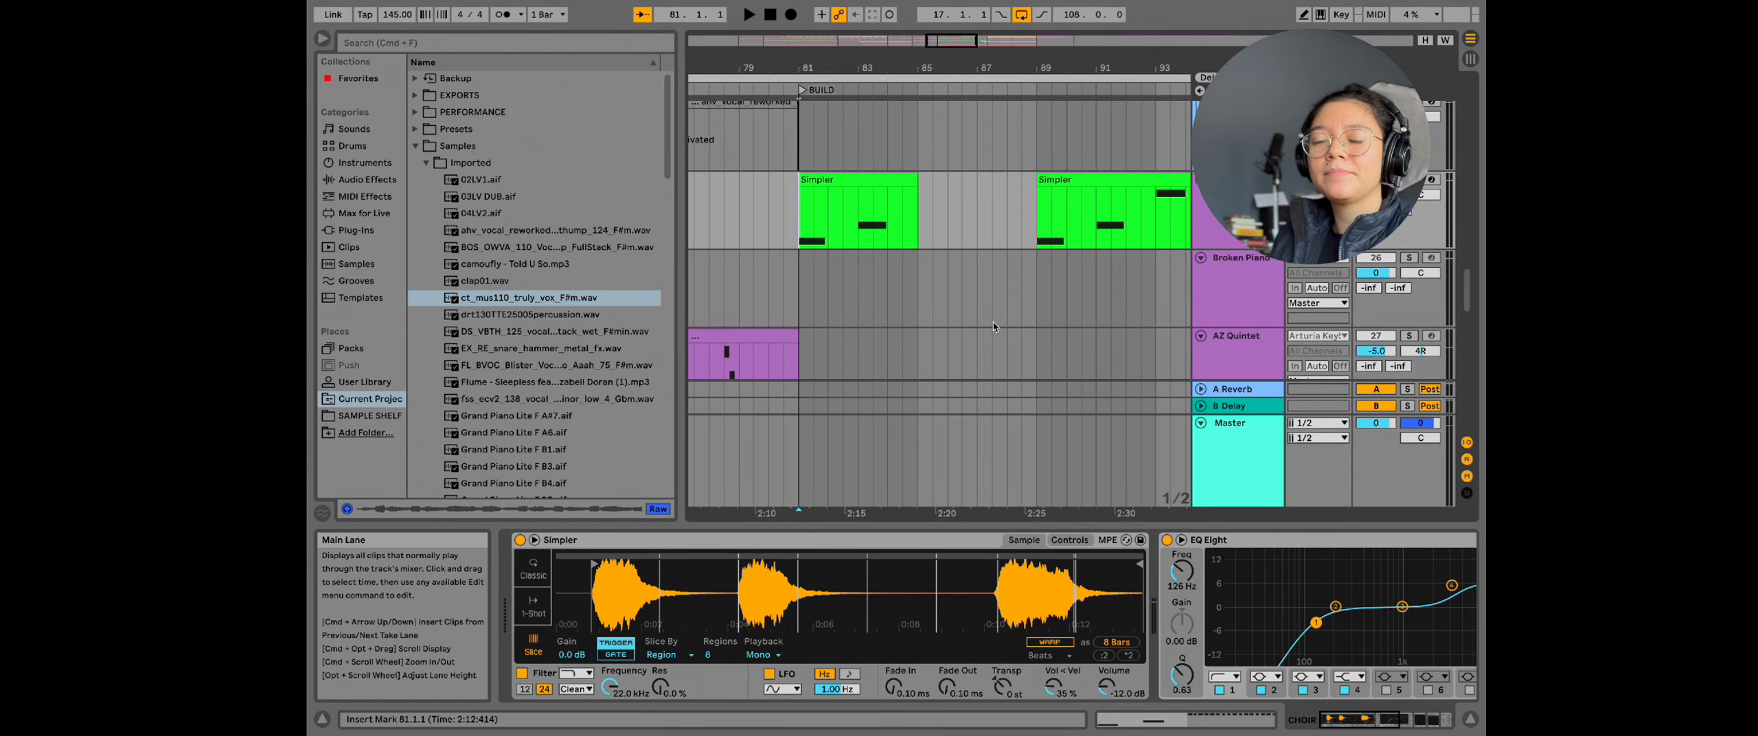
{"action": "scroll", "coordinate": [993, 327], "scroll_direction": "right", "scroll_amount": 3}
{"action": "scroll", "coordinate": [883, 307], "scroll_direction": "left", "scroll_amount": 5}
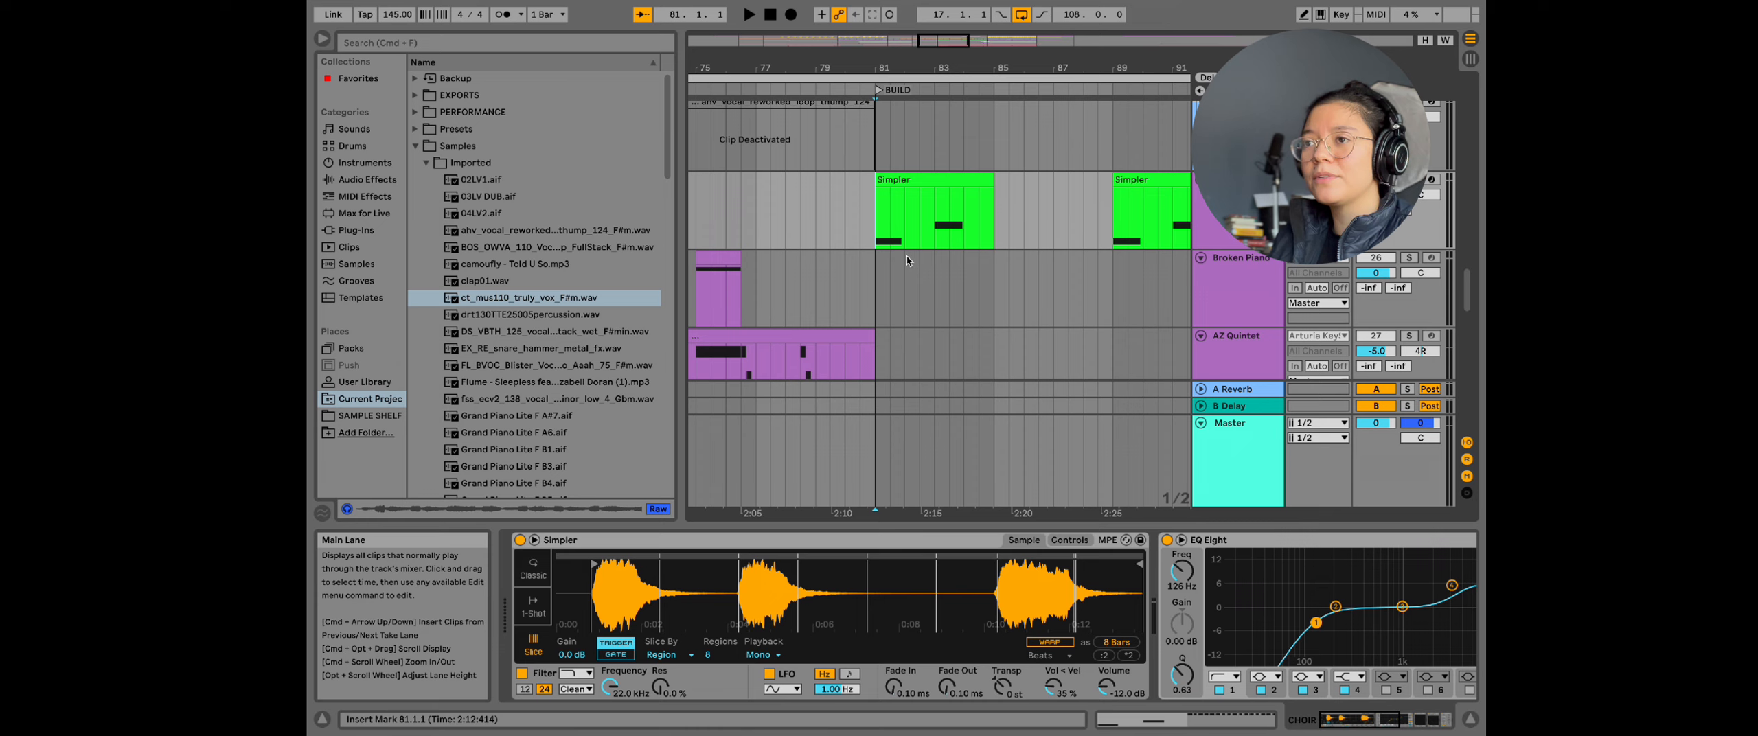
{"action": "key", "text": "space"}
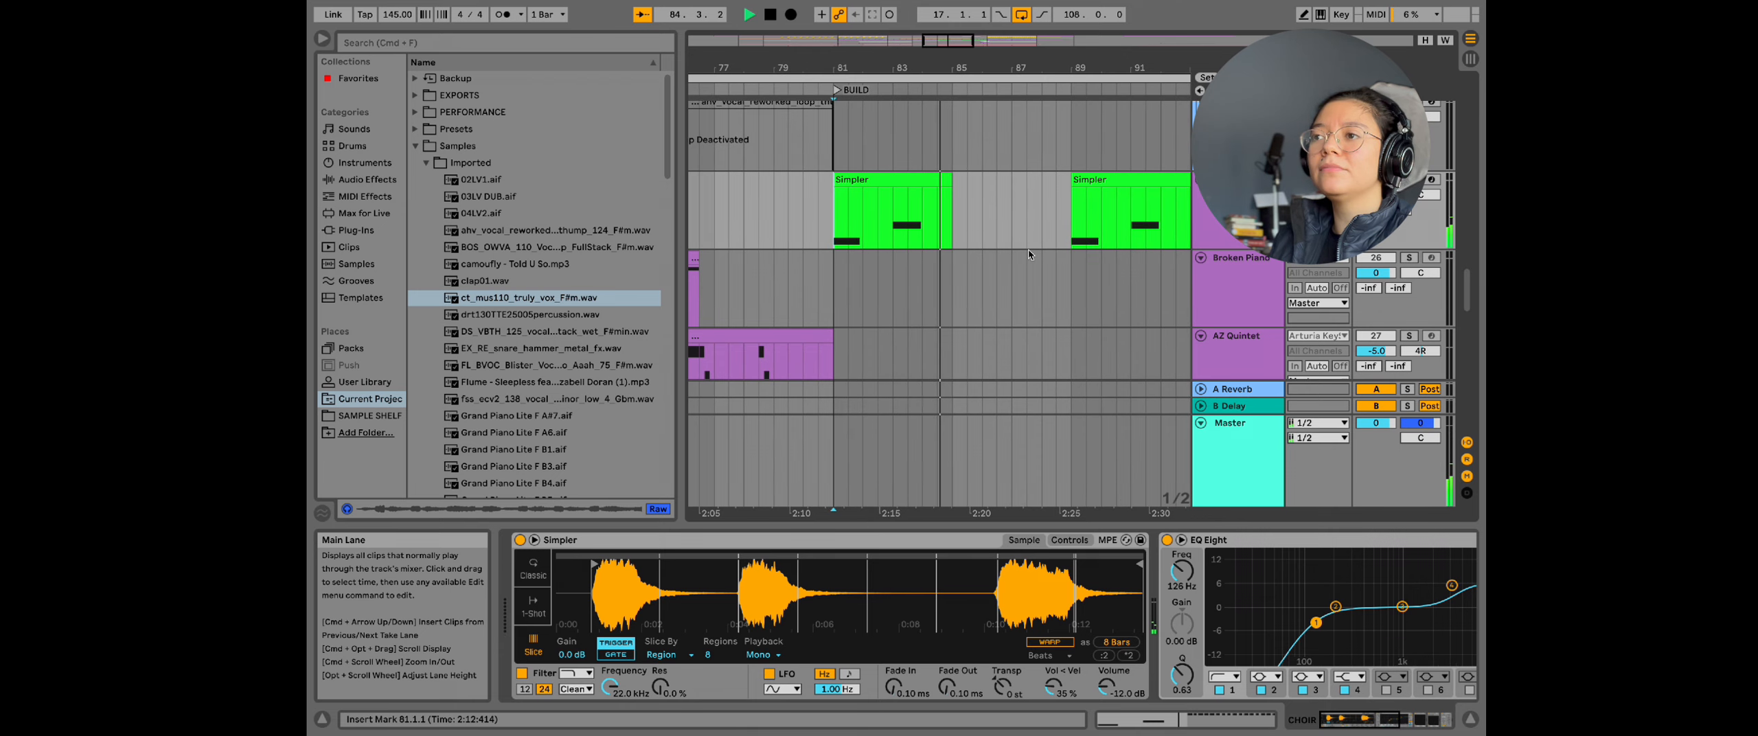
{"action": "key", "text": "space"}
Step: Set the insert marker at bar 89 and briefly play the second CHOIR clip
{"action": "left_click", "coordinate": [1140, 215]}
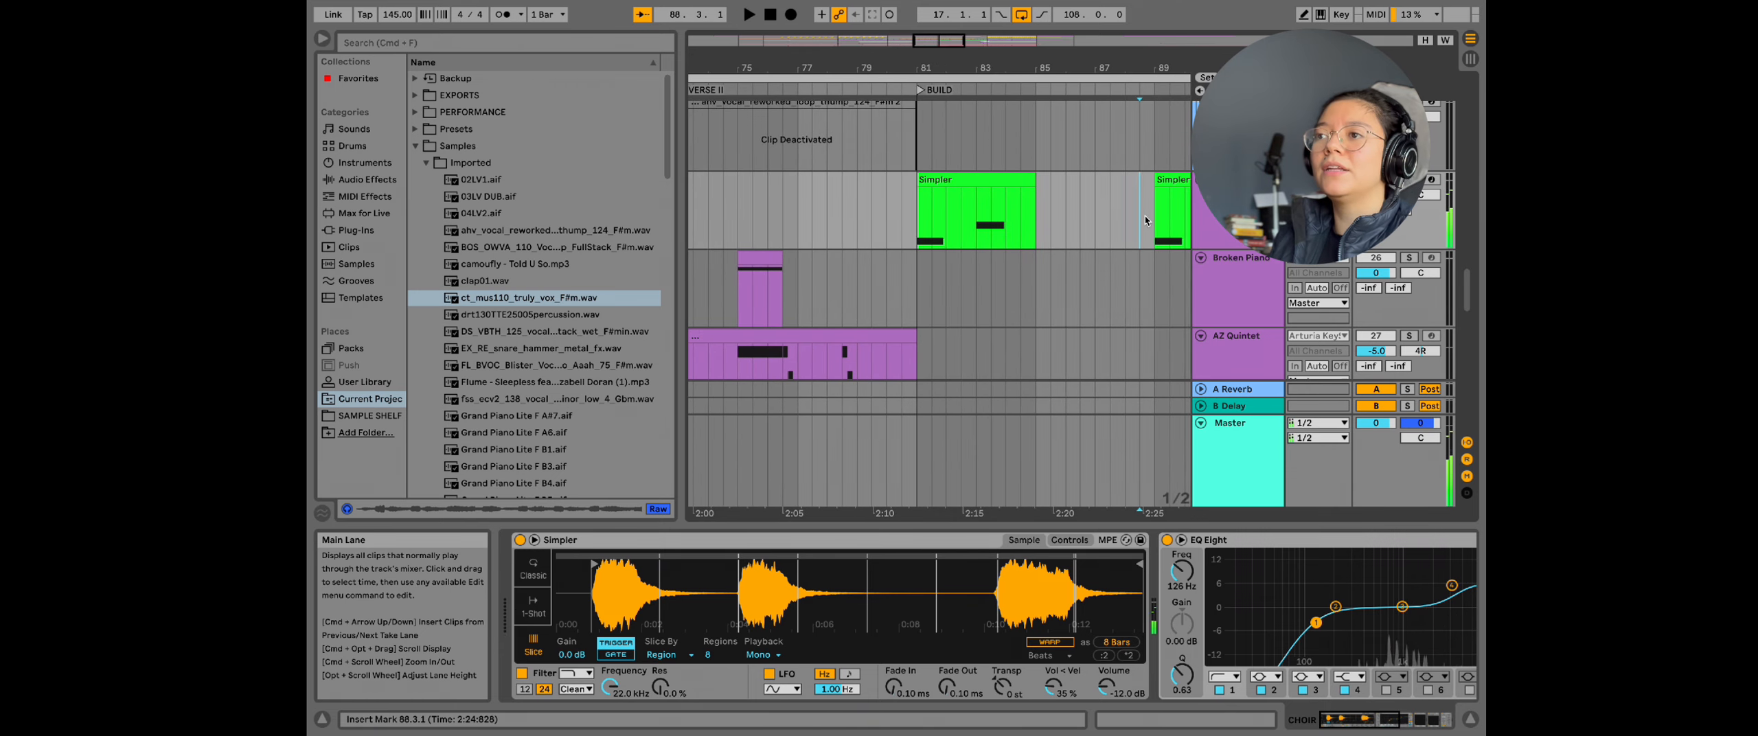
{"action": "left_click", "coordinate": [1151, 220]}
{"action": "key", "text": "space"}
{"action": "key", "text": "space"}
{"action": "scroll", "coordinate": [1044, 213], "scroll_direction": "left", "scroll_amount": 2}
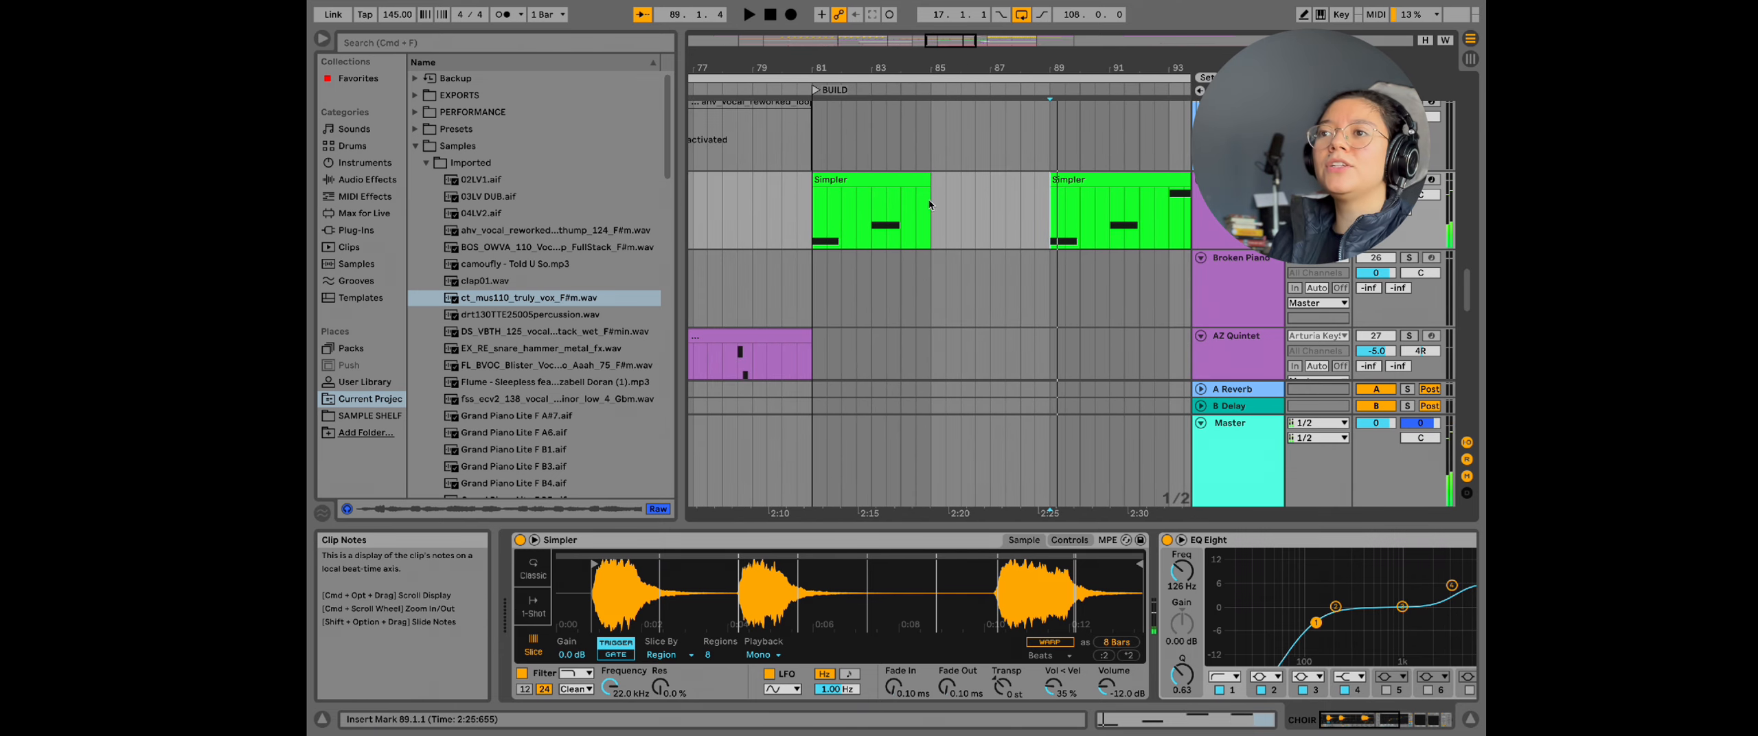
Step: Select the STUDIO VOCALS group and play the build from bar 81 with the vocals and CHOIR, stopping just before the drop
{"action": "scroll", "coordinate": [1272, 293], "scroll_direction": "down", "scroll_amount": 6}
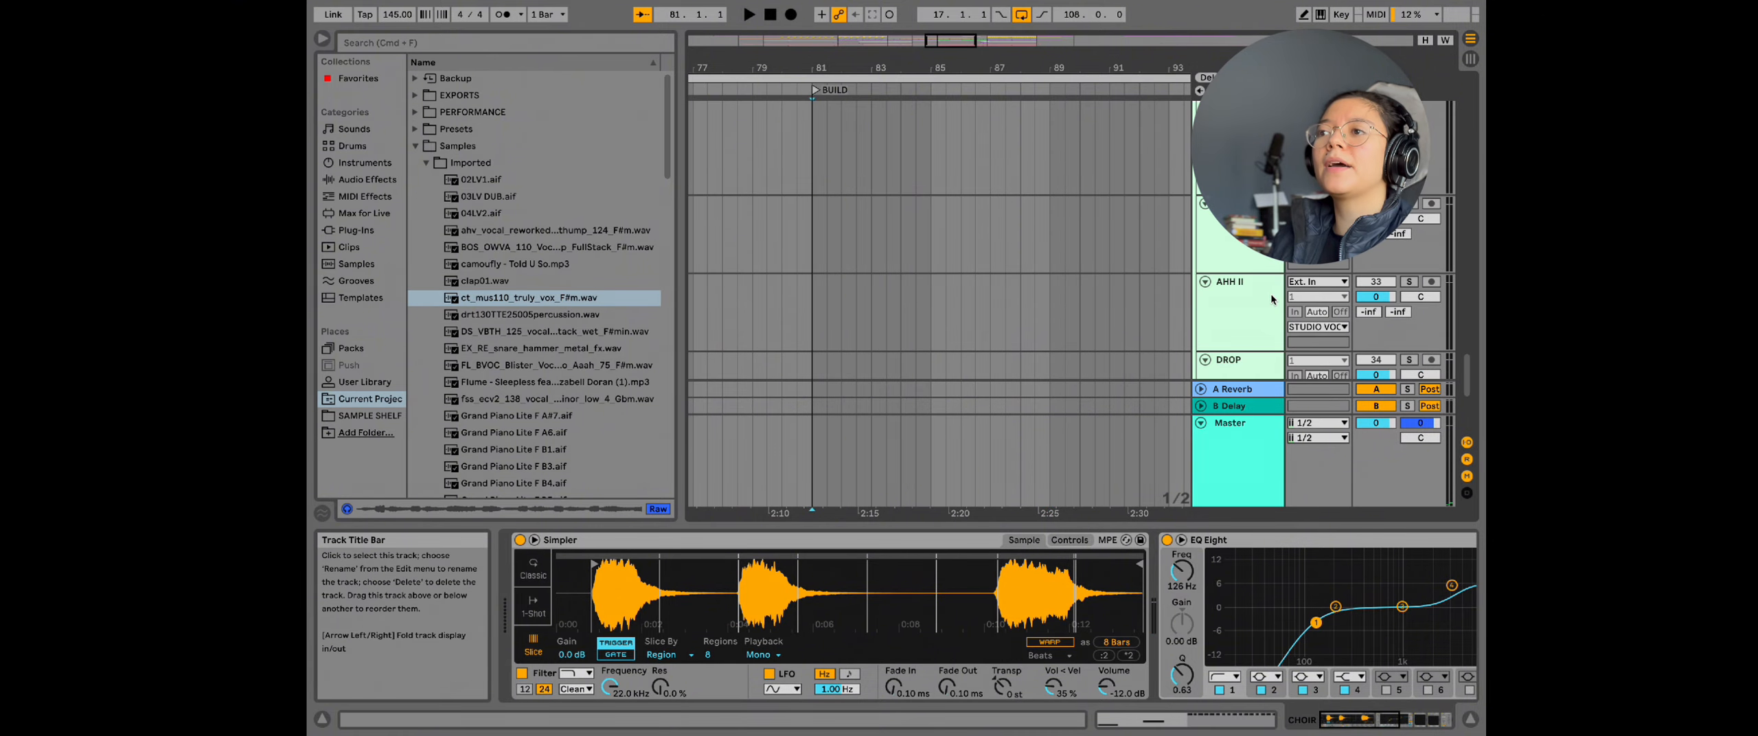
{"action": "scroll", "coordinate": [1270, 294], "scroll_direction": "up", "scroll_amount": 3}
{"action": "left_click", "coordinate": [1261, 292]}
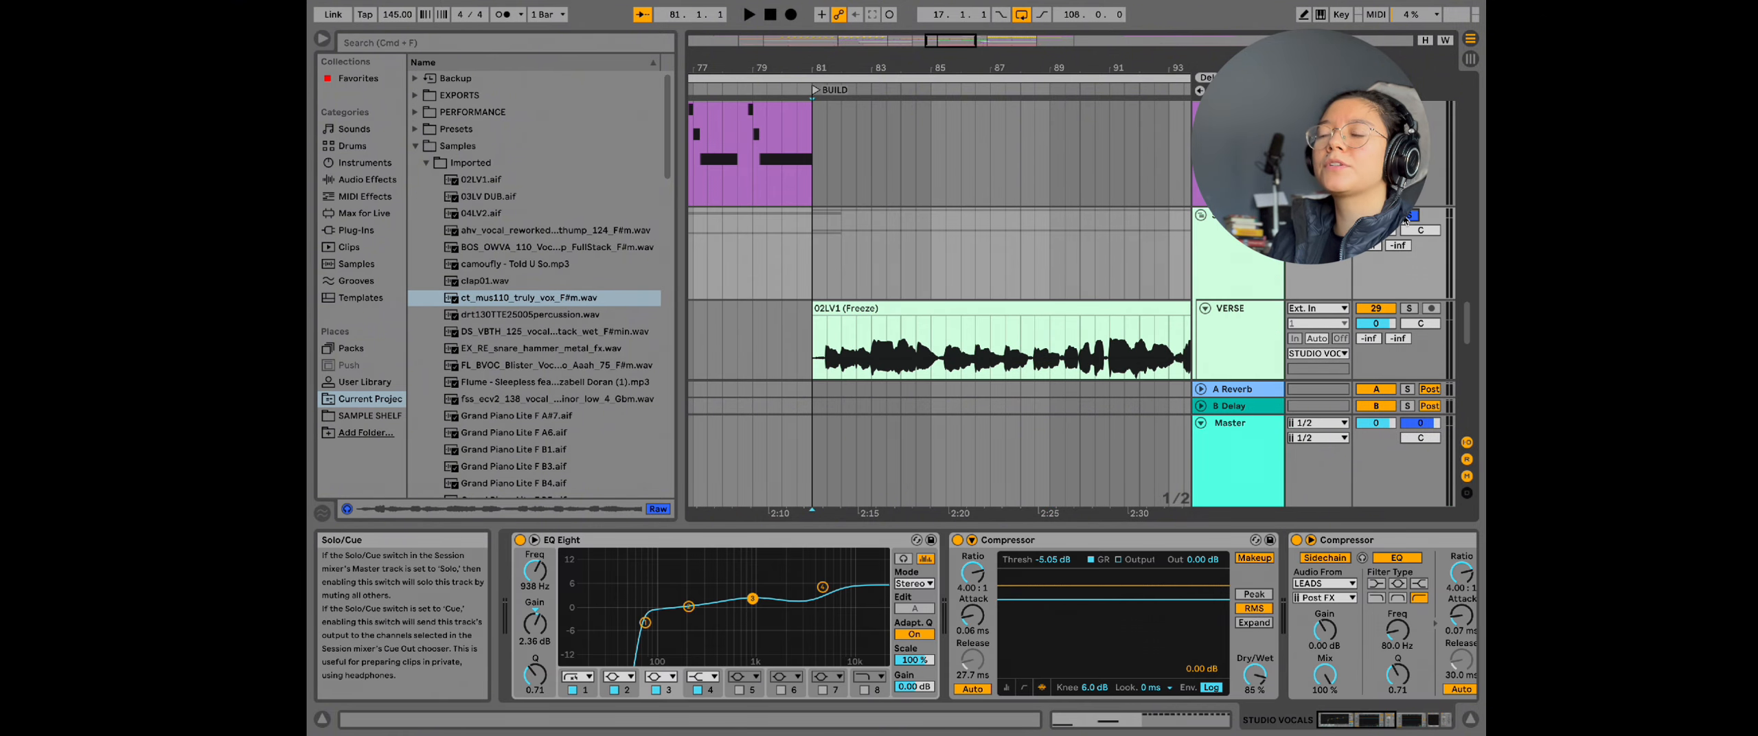
{"action": "key", "text": "space"}
{"action": "scroll", "coordinate": [982, 249], "scroll_direction": "up", "scroll_amount": 3}
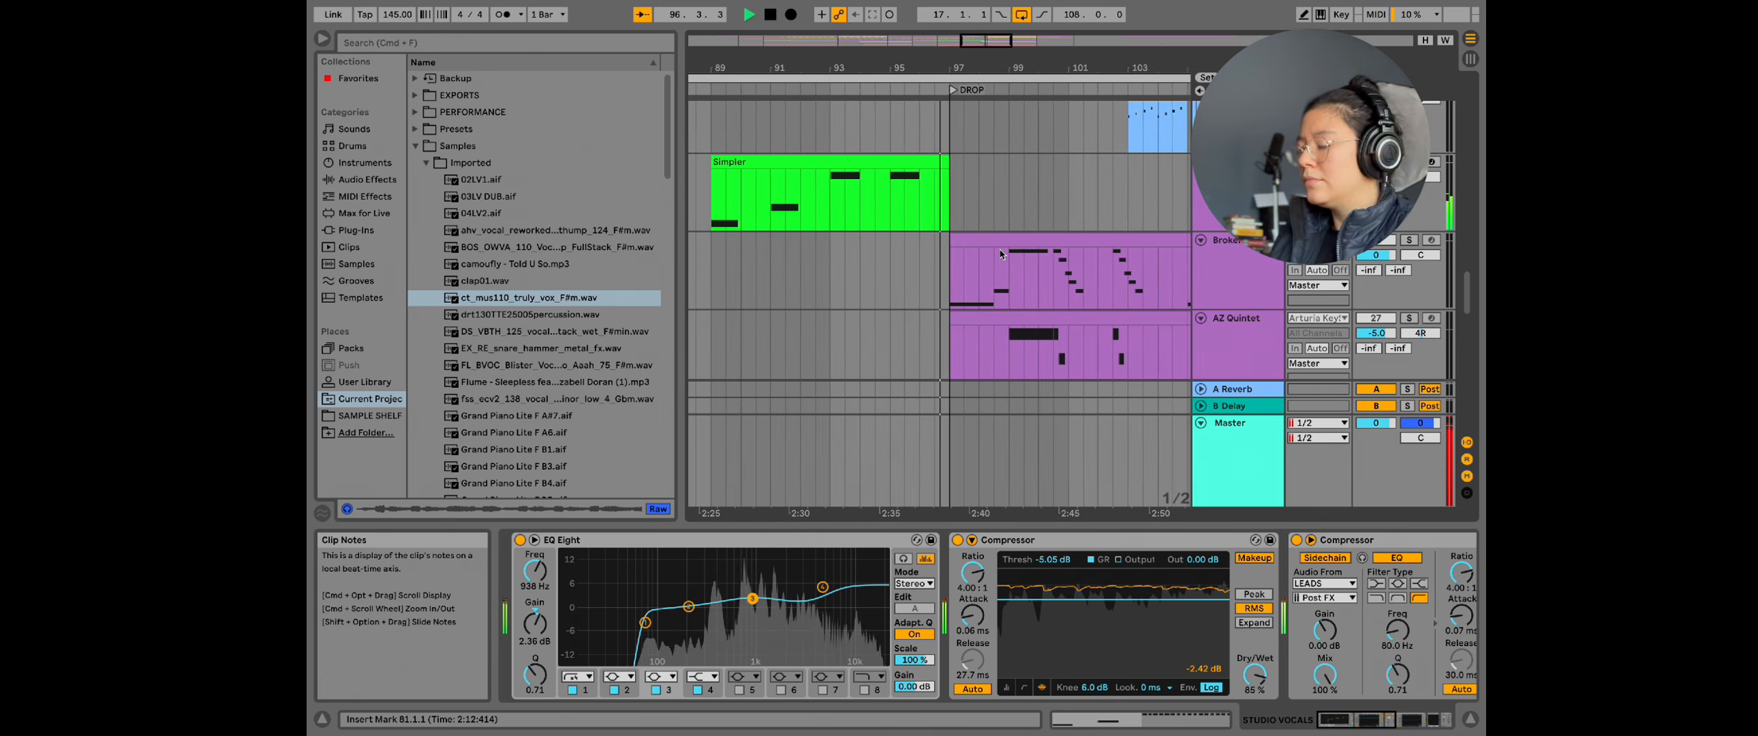
{"action": "key", "text": "space"}
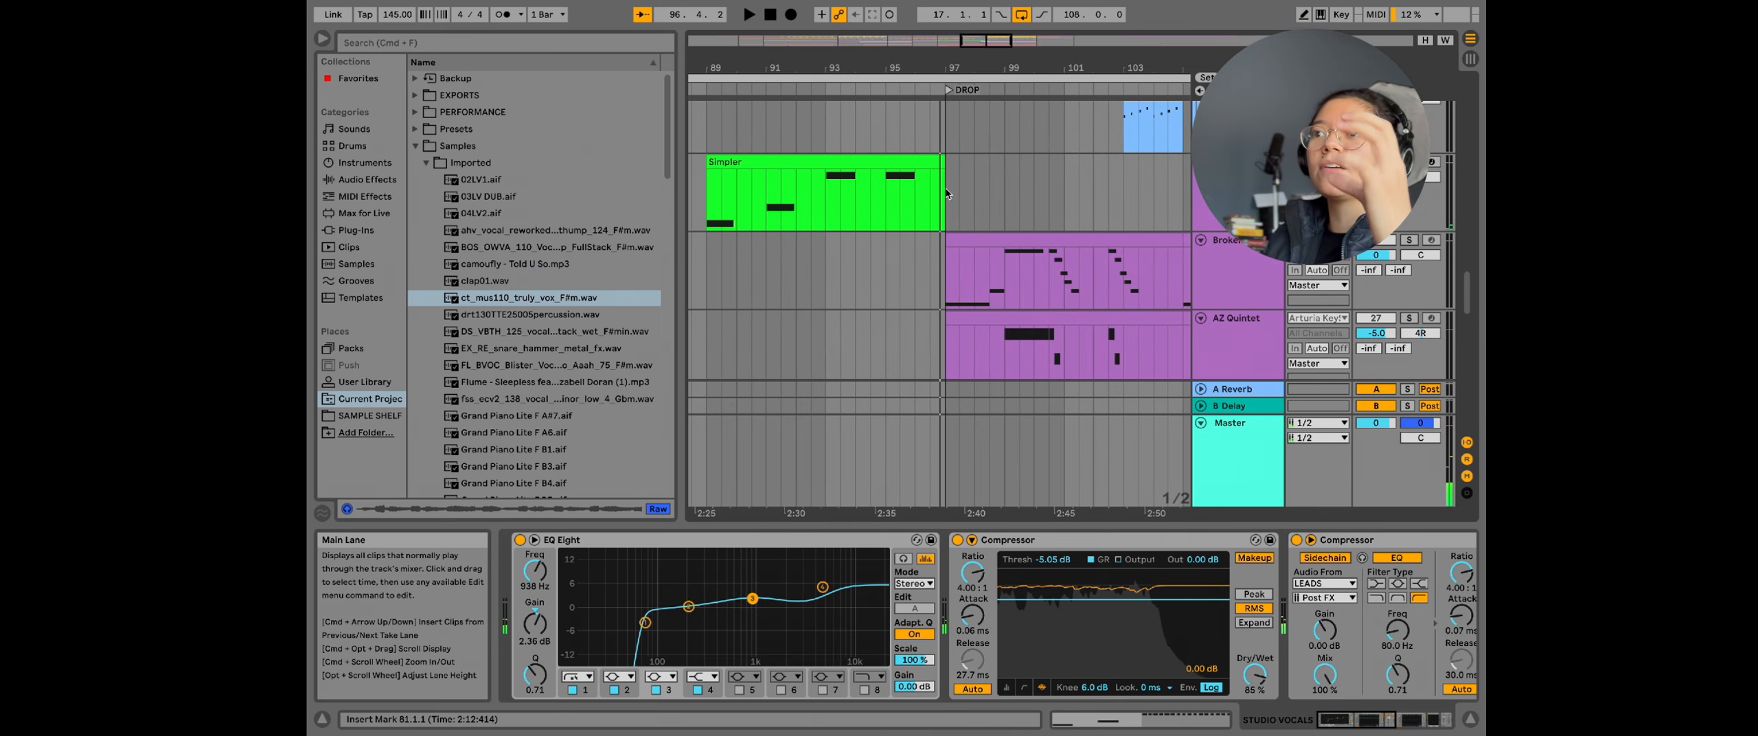
Step: Examine the build section and the full arrangement across the choir, lead, piano and vocal tracks
{"action": "scroll", "coordinate": [946, 194], "scroll_direction": "left", "scroll_amount": 10}
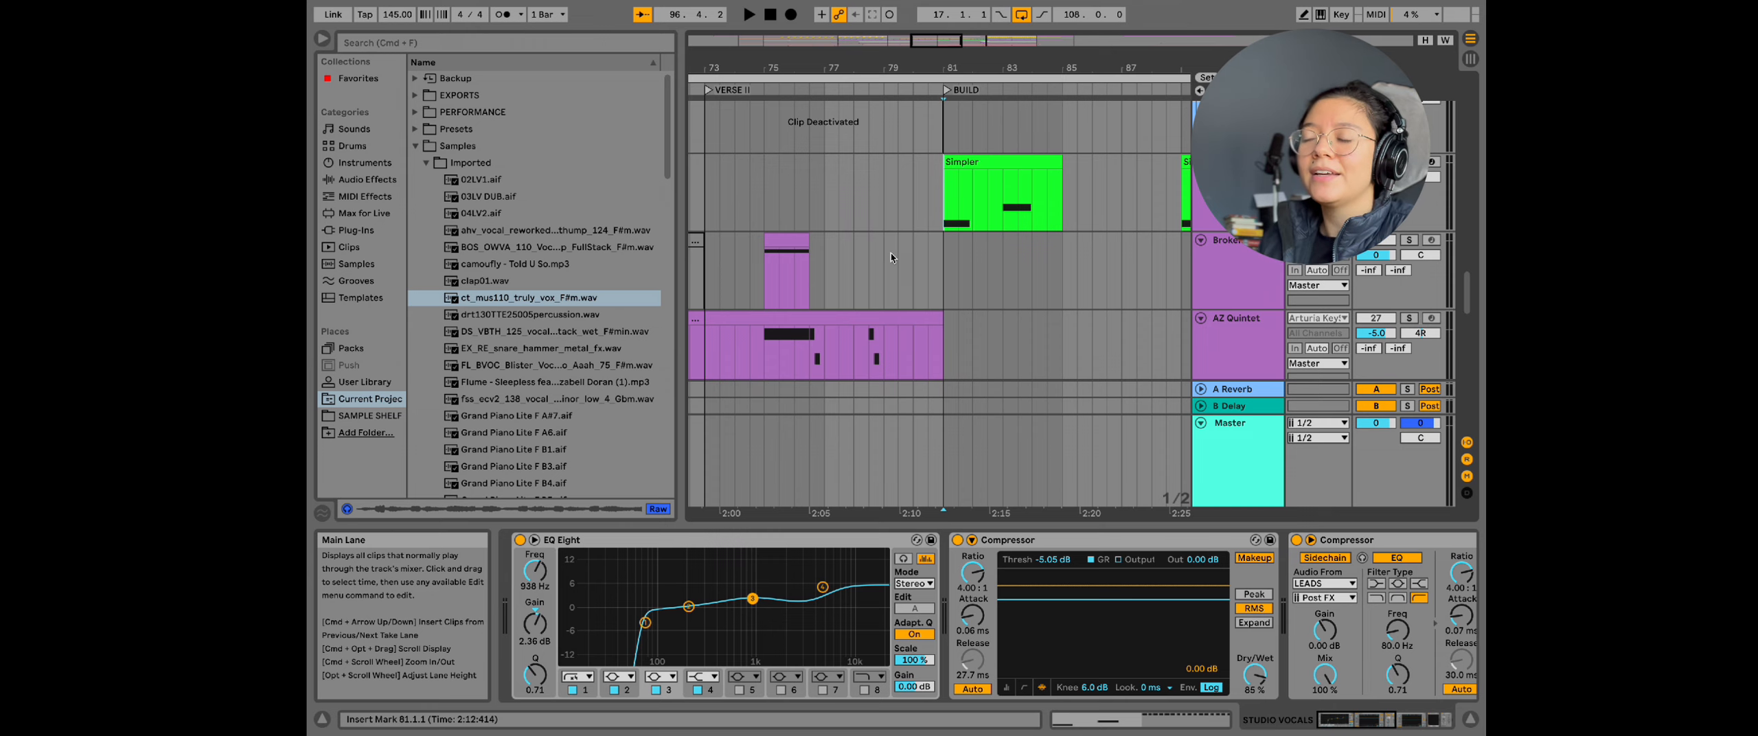
{"action": "scroll", "coordinate": [941, 288], "scroll_direction": "right", "scroll_amount": 5}
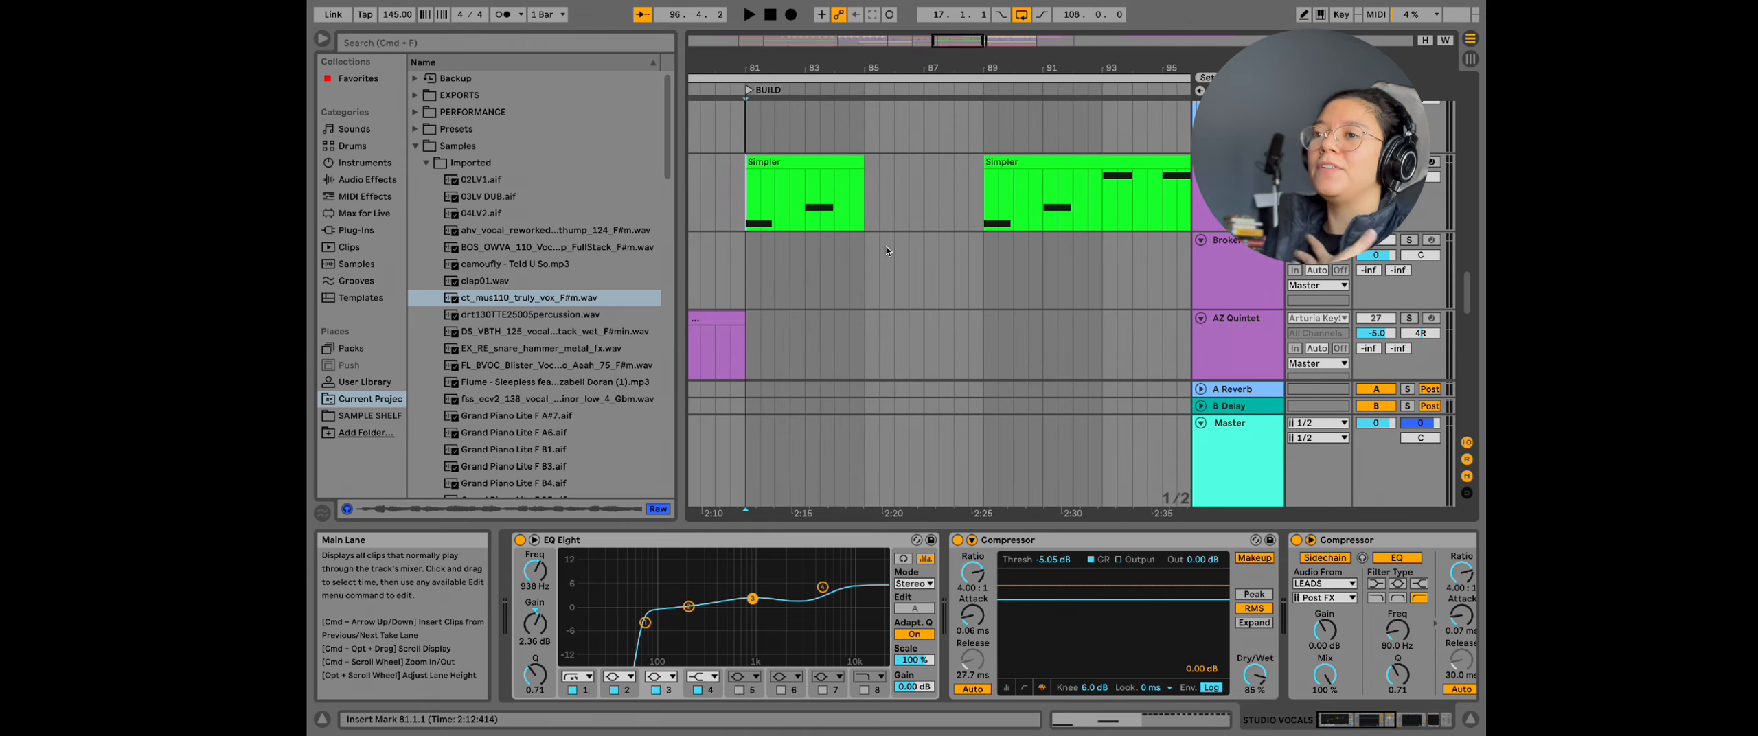
{"action": "scroll", "coordinate": [914, 266], "scroll_direction": "down", "scroll_amount": 4}
{"action": "scroll", "coordinate": [901, 266], "scroll_direction": "up", "scroll_amount": 7}
{"action": "scroll", "coordinate": [901, 267], "scroll_direction": "down", "scroll_amount": 6}
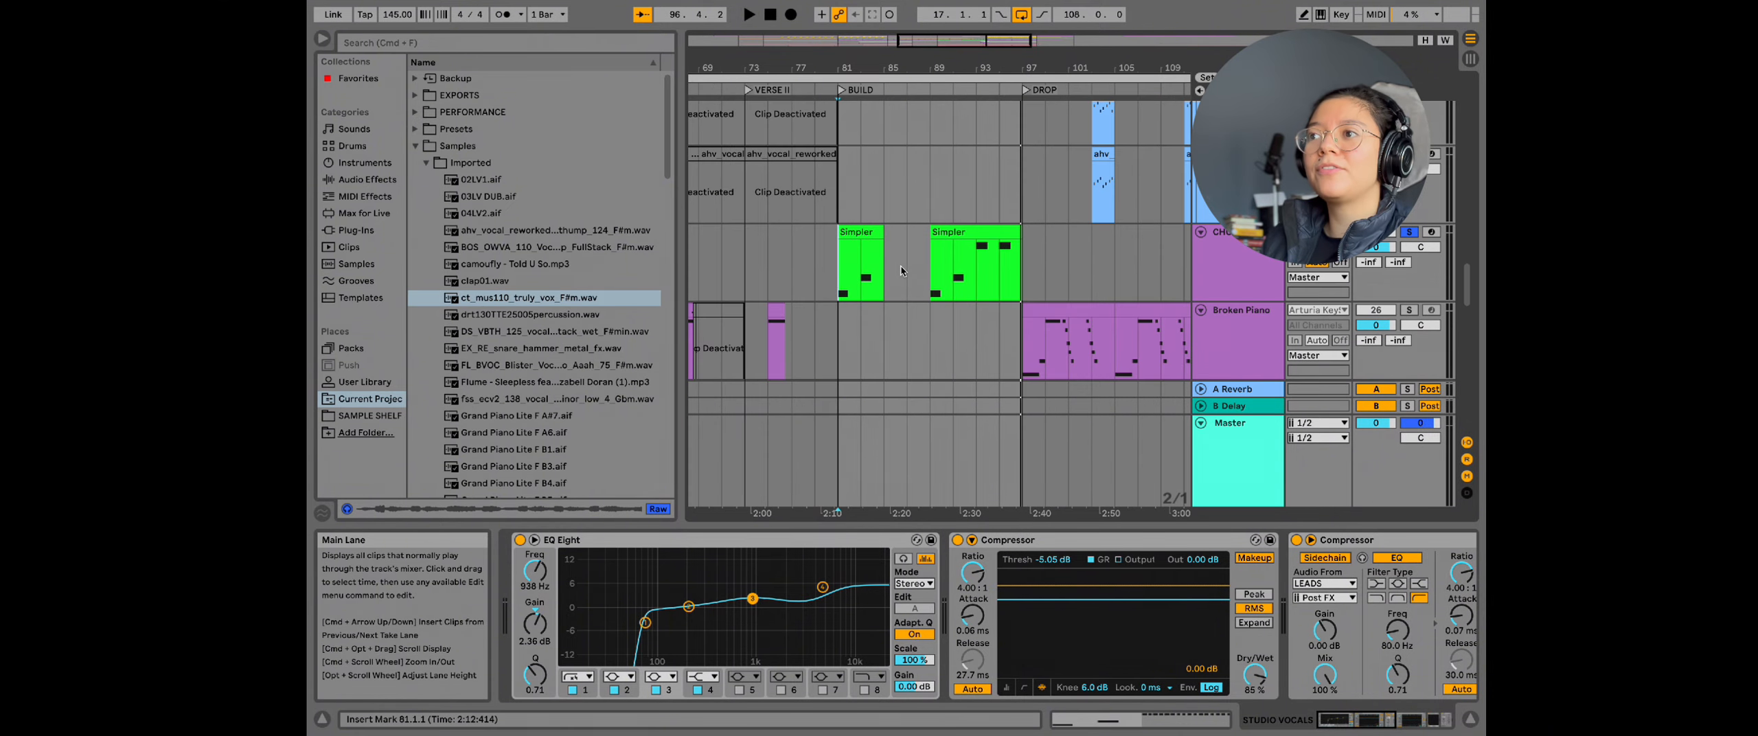
{"action": "scroll", "coordinate": [900, 266], "scroll_direction": "down", "scroll_amount": 10}
{"action": "scroll", "coordinate": [897, 269], "scroll_direction": "down", "scroll_amount": 6}
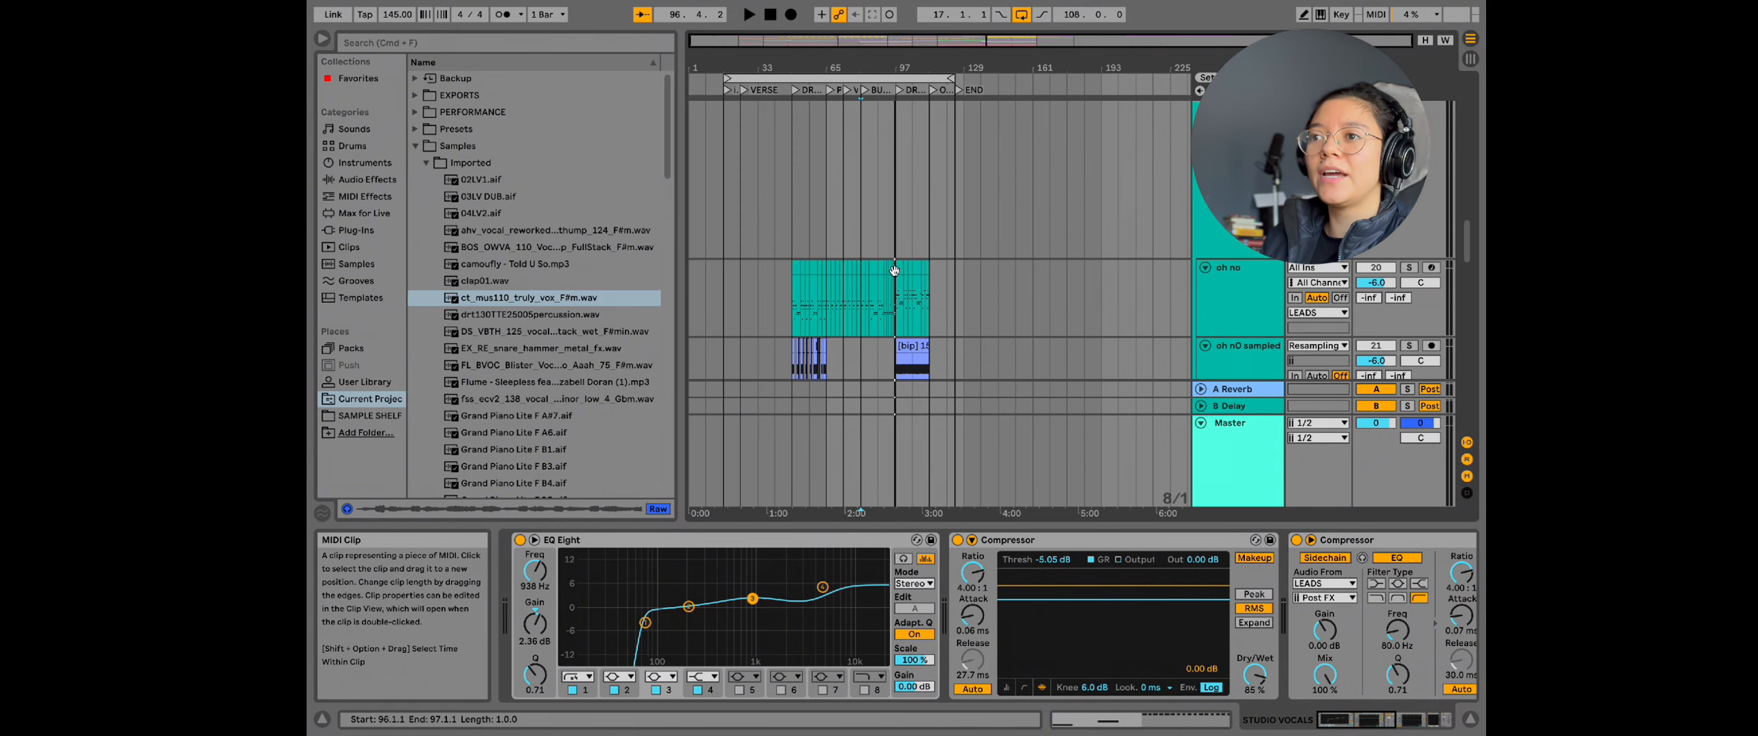
{"action": "scroll", "coordinate": [893, 273], "scroll_direction": "up", "scroll_amount": 6}
{"action": "scroll", "coordinate": [861, 302], "scroll_direction": "down", "scroll_amount": 8}
{"action": "scroll", "coordinate": [863, 302], "scroll_direction": "up", "scroll_amount": 5}
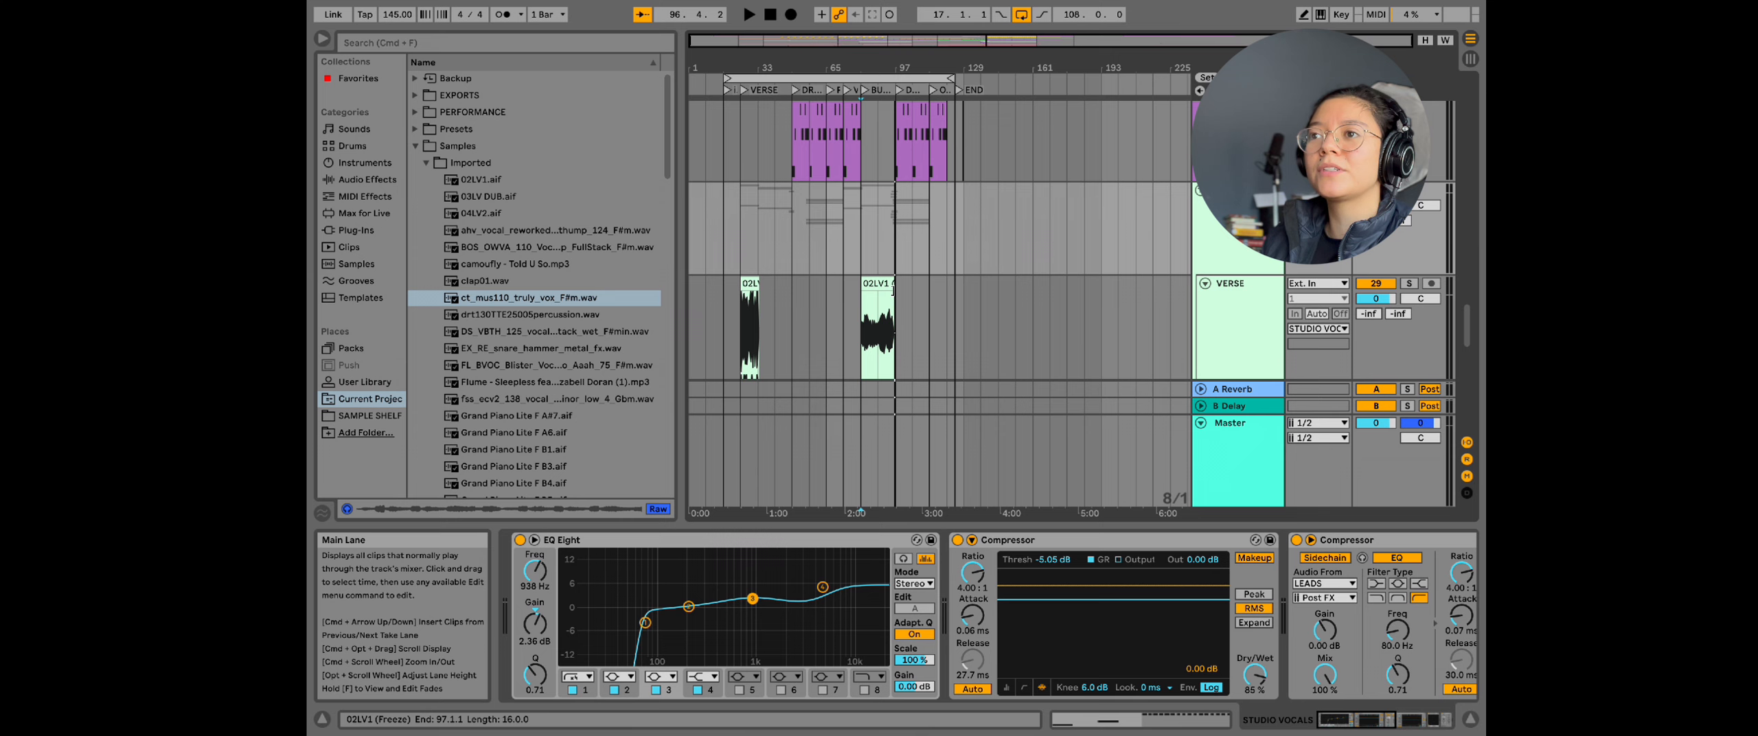
Step: Set the insert marker at bar 25 and inspect the 02LV1 (Freeze) clip on the VERSE track
{"action": "left_click", "coordinate": [741, 244]}
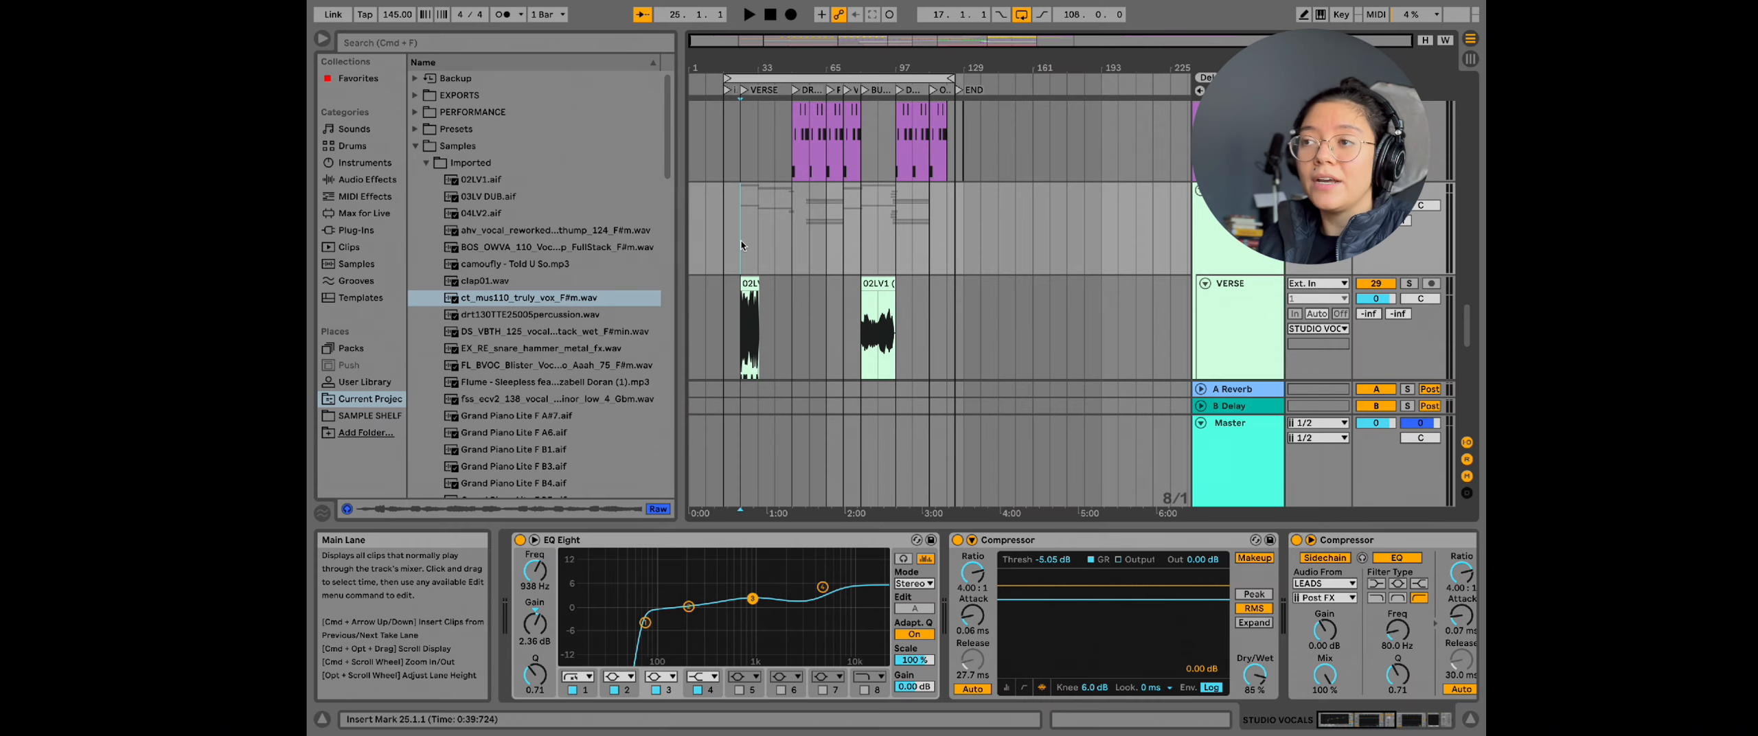
{"action": "scroll", "coordinate": [704, 275], "scroll_direction": "up", "scroll_amount": 4}
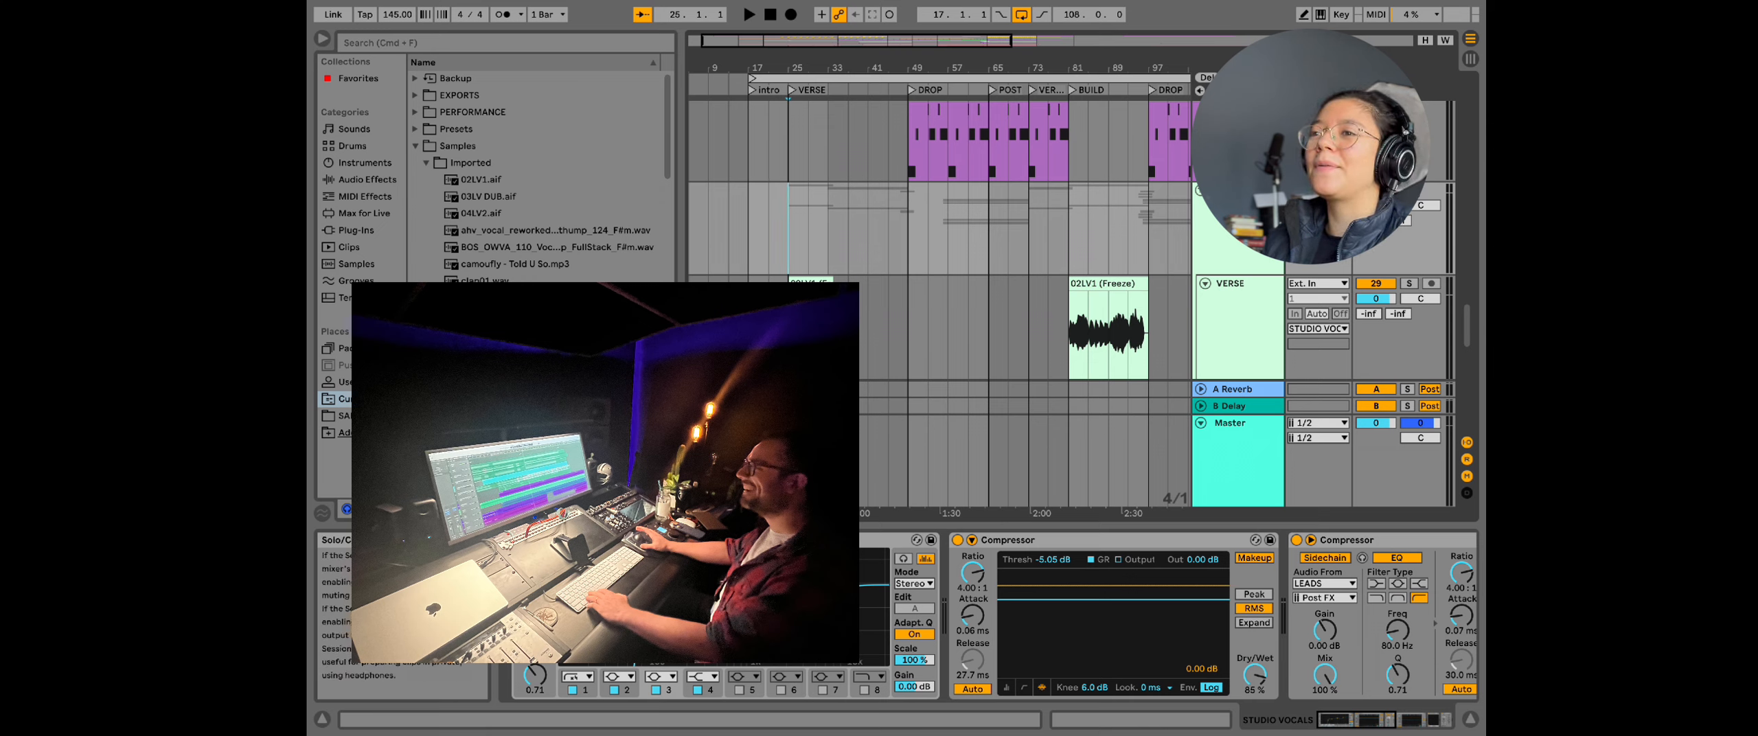
{"action": "scroll", "coordinate": [775, 256], "scroll_direction": "up", "scroll_amount": 5}
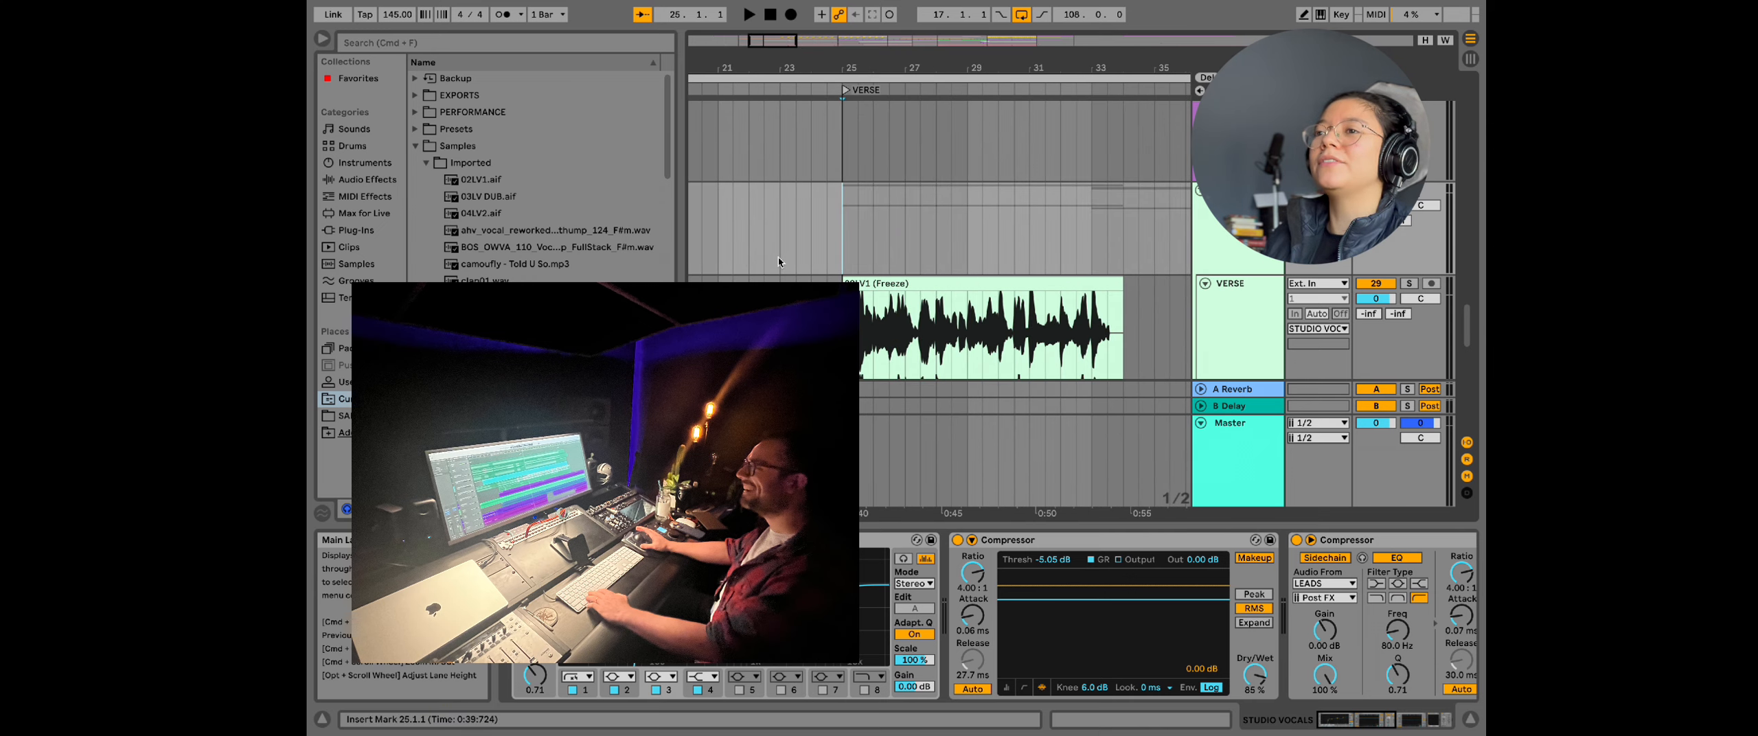
{"action": "scroll", "coordinate": [771, 272], "scroll_direction": "right", "scroll_amount": 4}
{"action": "scroll", "coordinate": [789, 261], "scroll_direction": "left", "scroll_amount": 3}
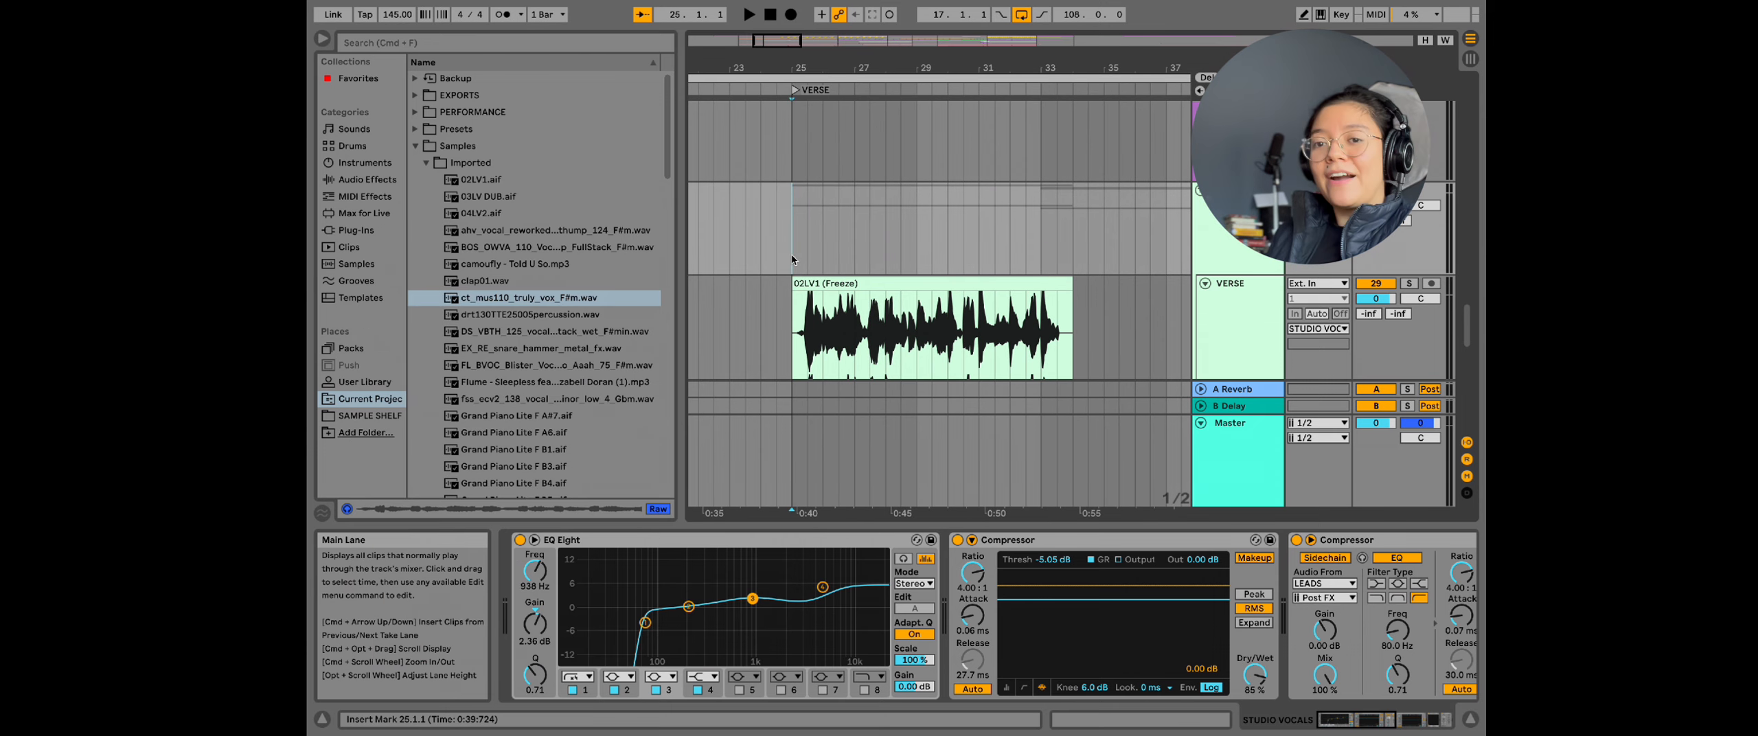
Step: Unfold the MELODYNE TUNED BACKUP group and select its VERSE track at bar 25, where the 02LV1 clip begins
{"action": "scroll", "coordinate": [791, 259], "scroll_direction": "down", "scroll_amount": 6}
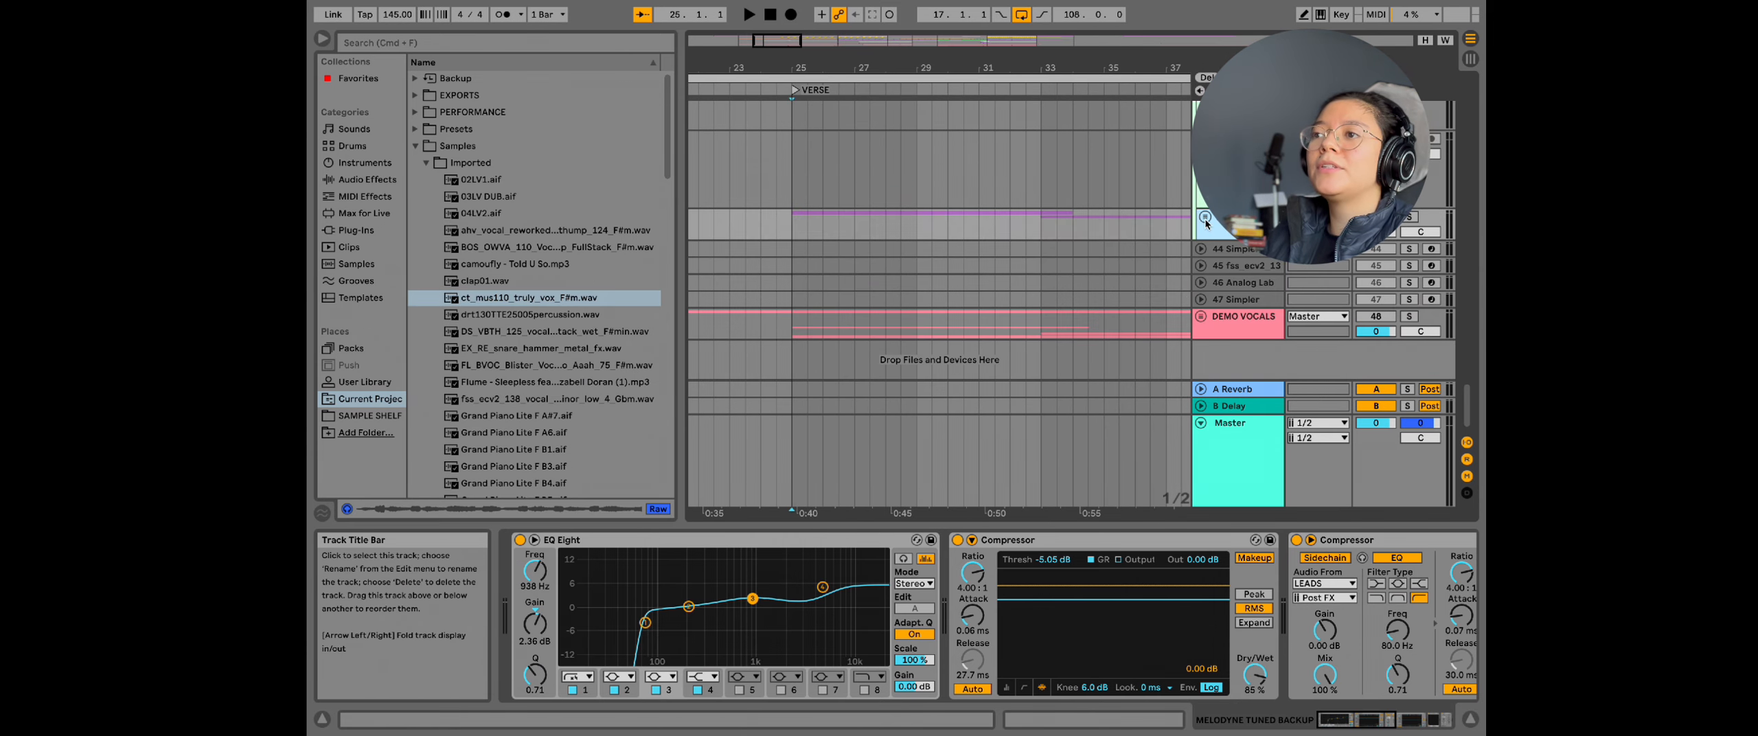
{"action": "left_click", "coordinate": [1205, 218]}
{"action": "scroll", "coordinate": [845, 251], "scroll_direction": "down", "scroll_amount": 4}
{"action": "left_click", "coordinate": [843, 244]}
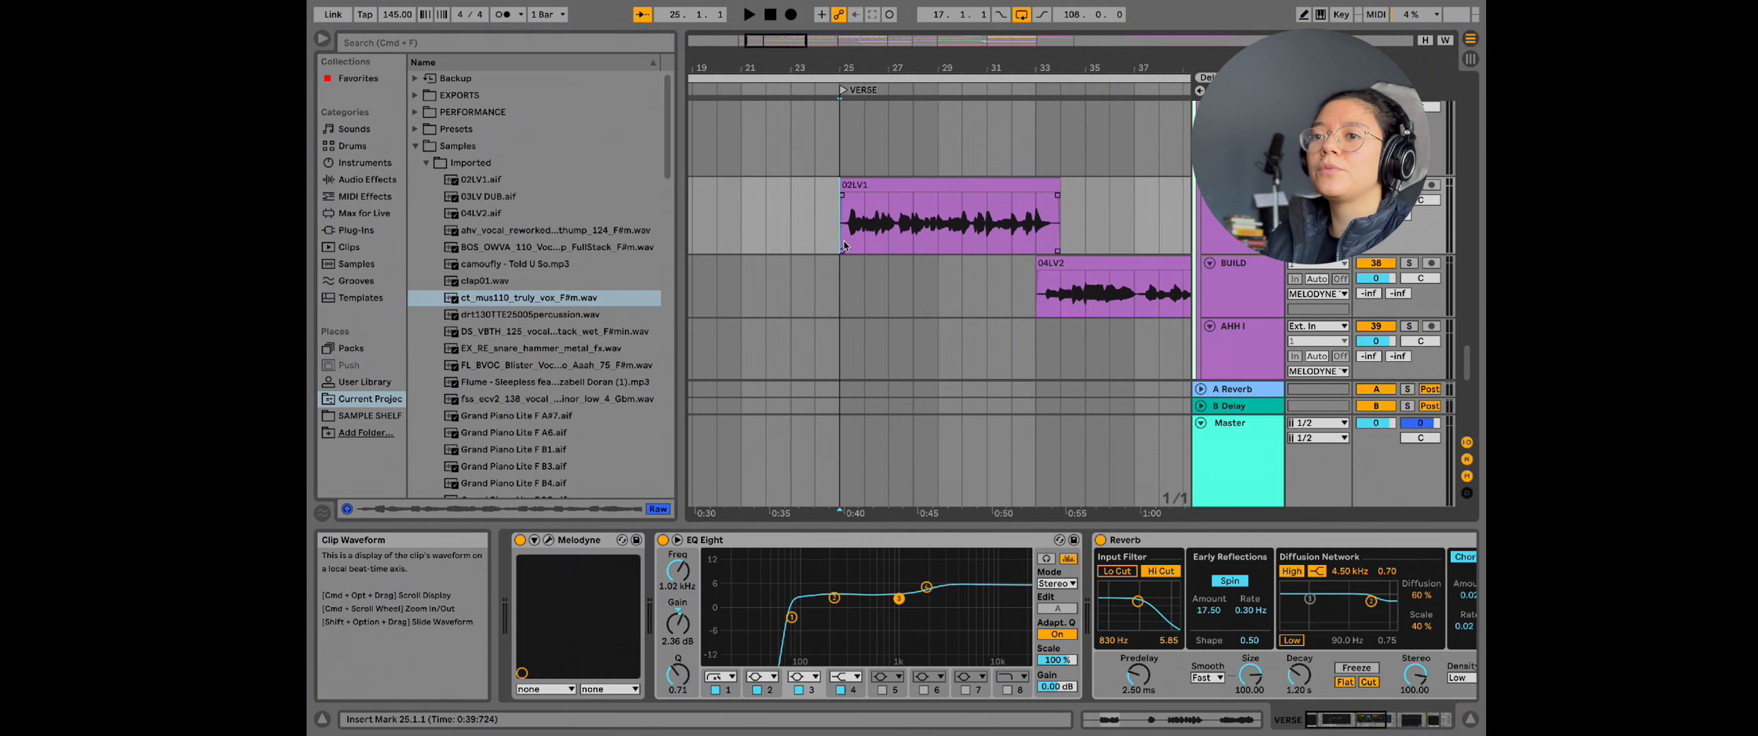
{"action": "scroll", "coordinate": [845, 246], "scroll_direction": "right", "scroll_amount": 4}
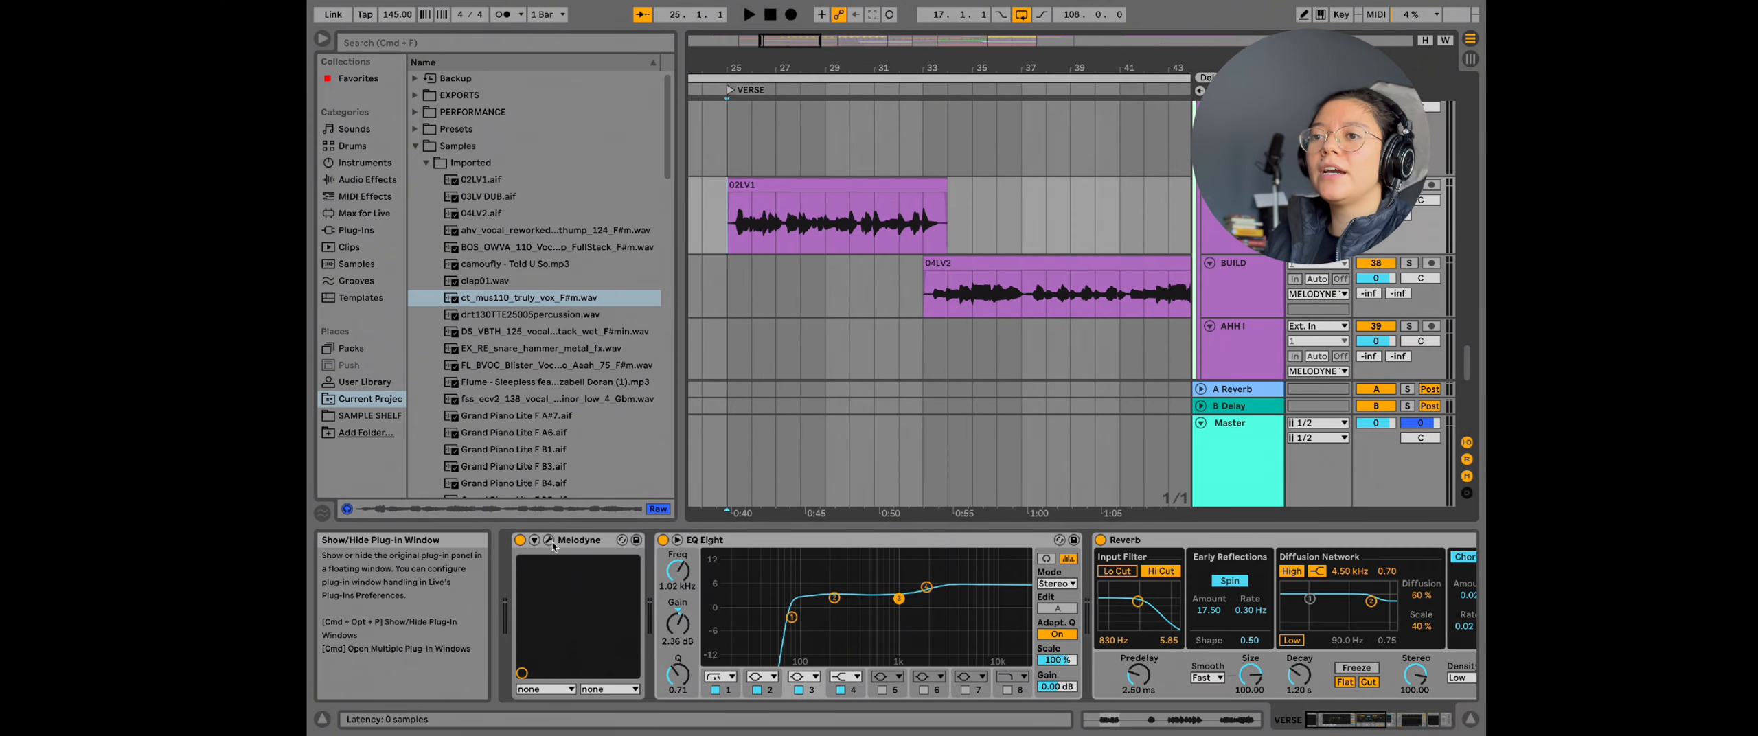
Step: Open the VERSE track's Melodyne editor, reposition its window and examine the vocal's pitch notes
{"action": "left_click_drag", "start_coordinate": [1483, 298], "coordinate": [660, 61]}
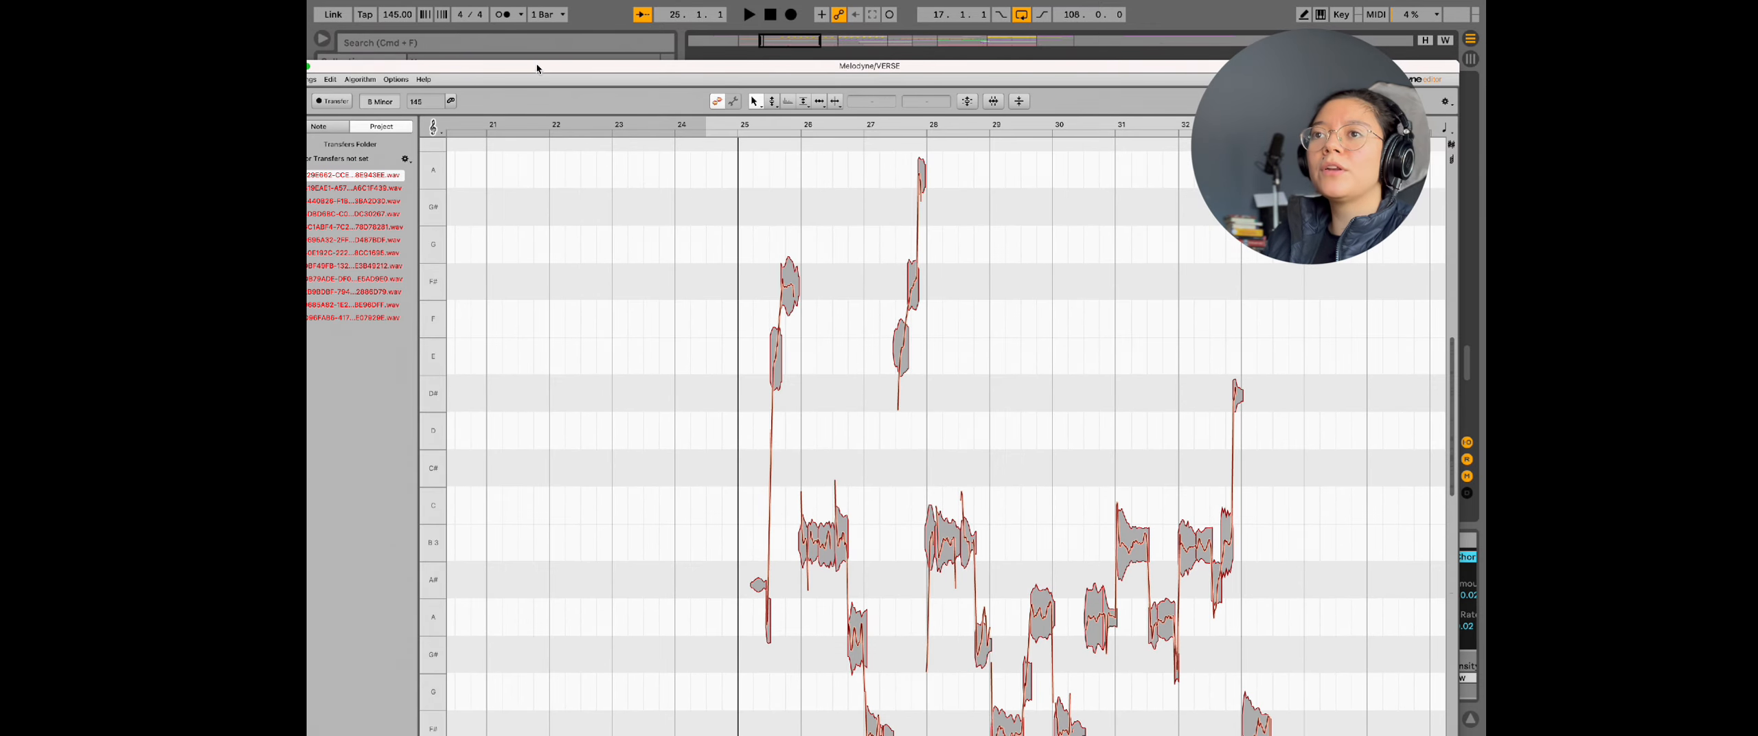
{"action": "left_click_drag", "start_coordinate": [538, 59], "coordinate": [601, 59]}
{"action": "scroll", "coordinate": [729, 223], "scroll_direction": "down", "scroll_amount": 5}
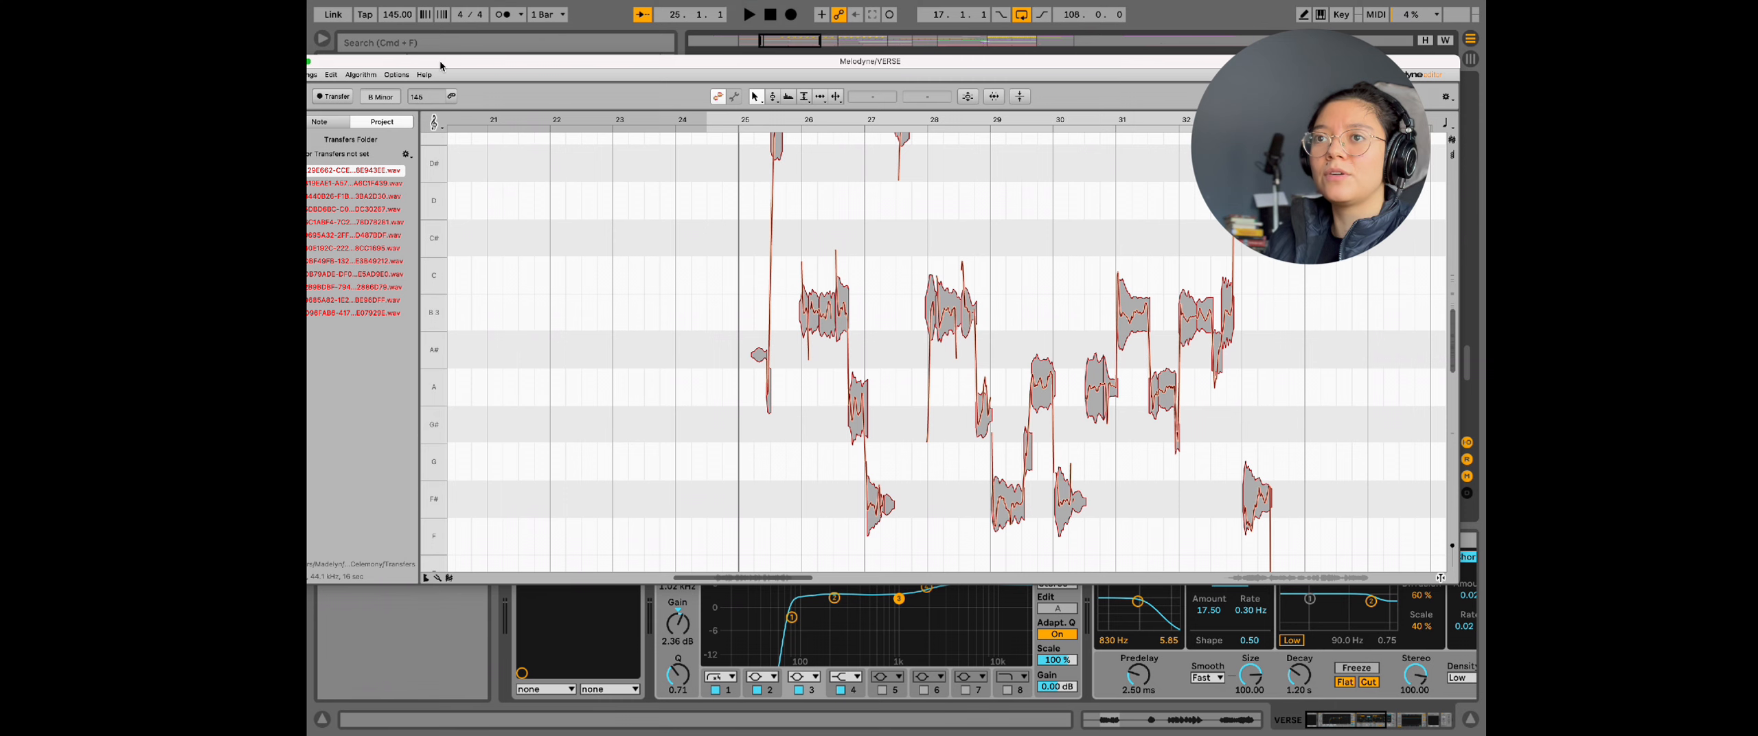
Step: Reposition and close the VERSE track's Melodyne editor, and select the MELODYNE TUNED BACKUP group
{"action": "left_click_drag", "start_coordinate": [438, 62], "coordinate": [492, 62]}
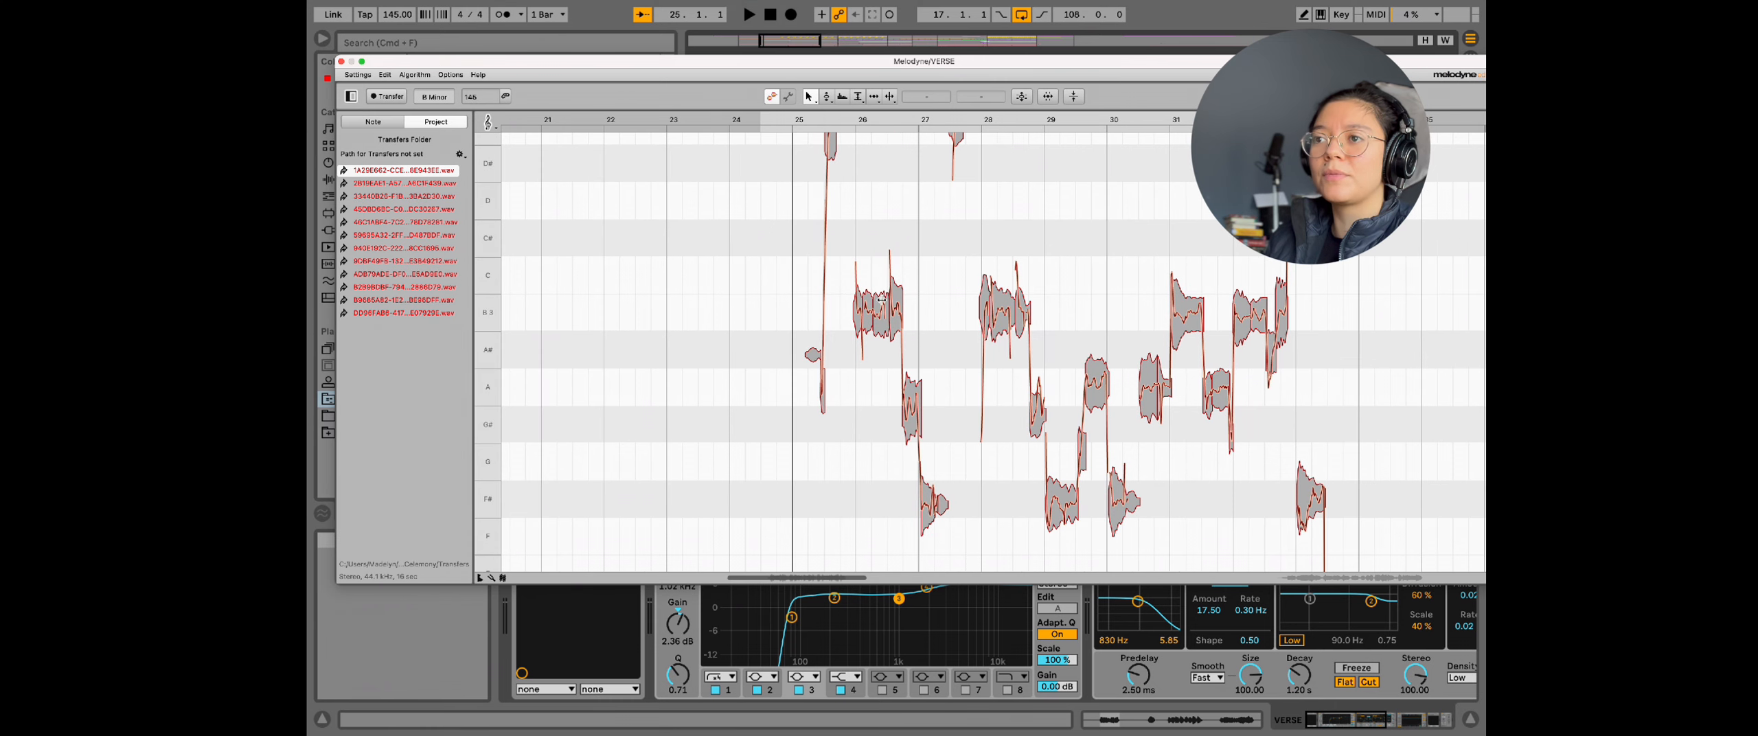
{"action": "left_click", "coordinate": [341, 62]}
{"action": "left_click", "coordinate": [1198, 252]}
Step: Examine the vocal clips on the VERSE, BUILD, AHH and DROP tracks of the MELODYNE TUNED BACKUP group
{"action": "scroll", "coordinate": [939, 240], "scroll_direction": "up", "scroll_amount": 3}
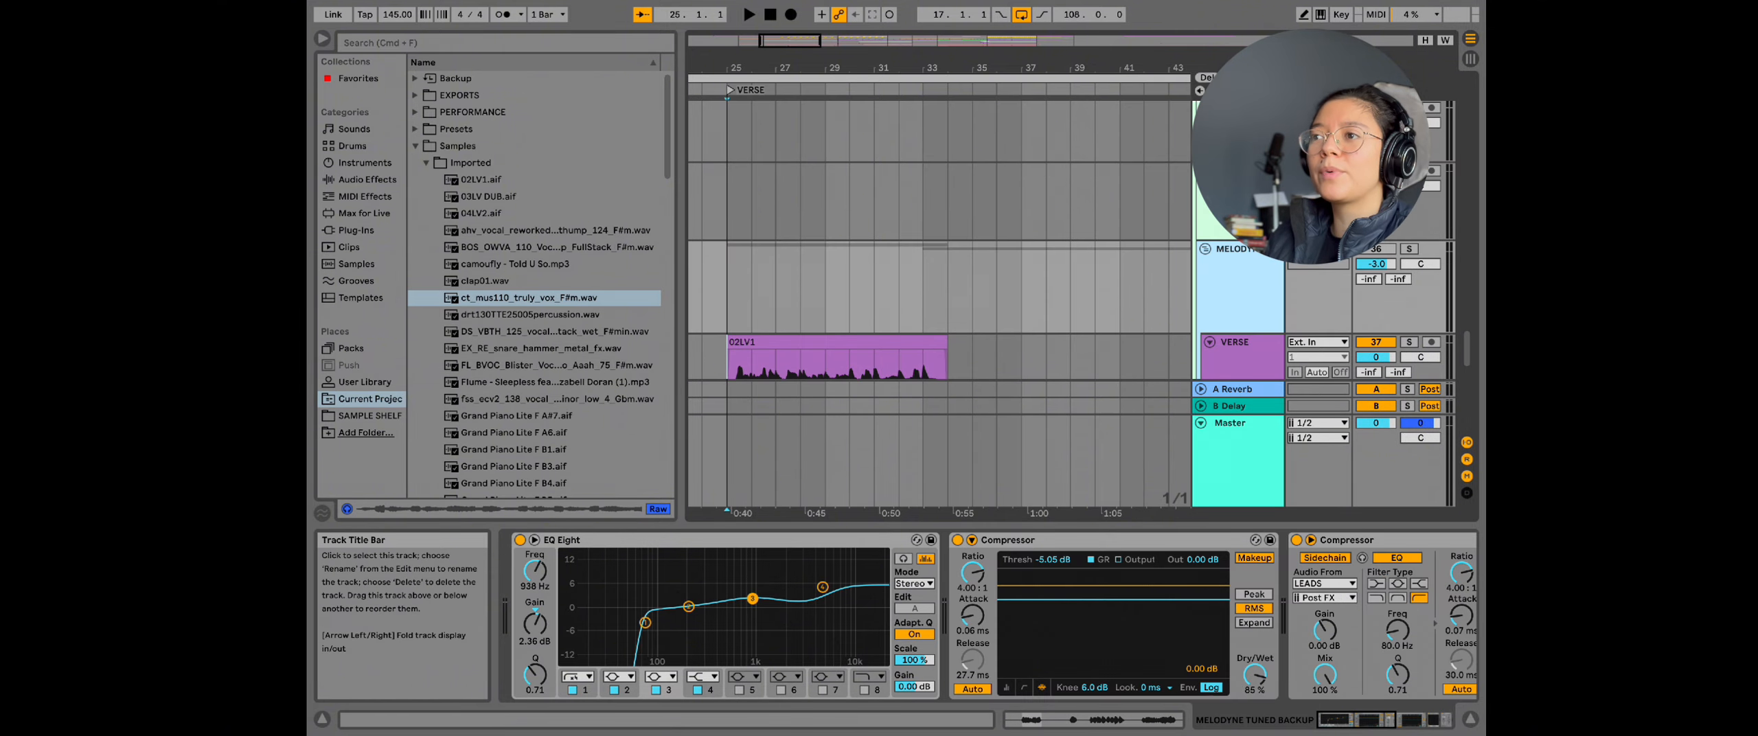
{"action": "scroll", "coordinate": [940, 240], "scroll_direction": "down", "scroll_amount": 5}
{"action": "scroll", "coordinate": [1198, 235], "scroll_direction": "up", "scroll_amount": 3}
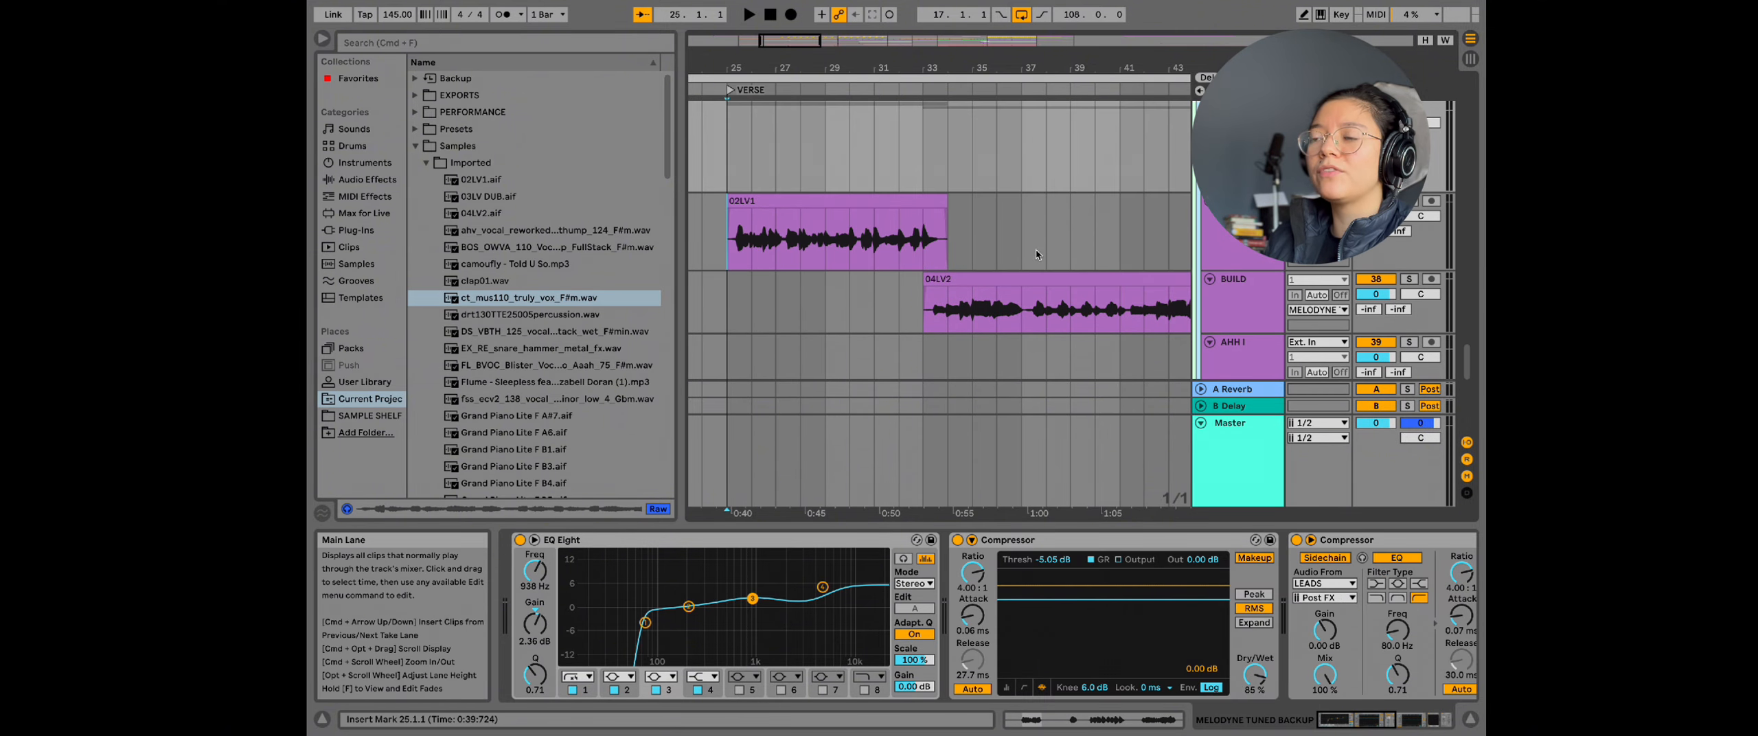
{"action": "scroll", "coordinate": [1035, 249], "scroll_direction": "down", "scroll_amount": 2}
{"action": "scroll", "coordinate": [954, 268], "scroll_direction": "down", "scroll_amount": 5}
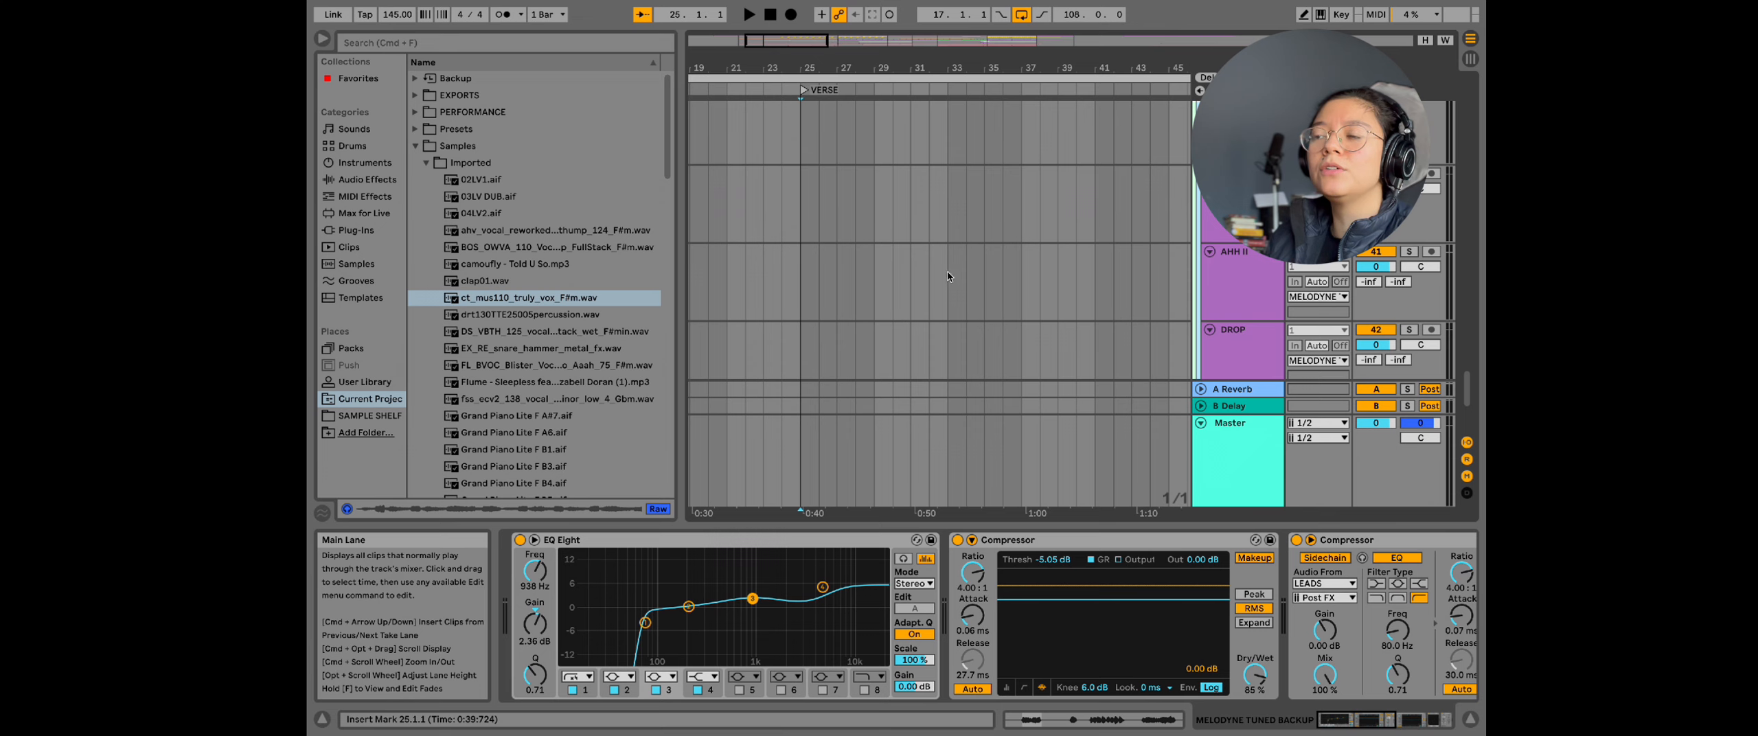
{"action": "scroll", "coordinate": [947, 244], "scroll_direction": "down", "scroll_amount": 5}
{"action": "scroll", "coordinate": [1232, 268], "scroll_direction": "up", "scroll_amount": 8}
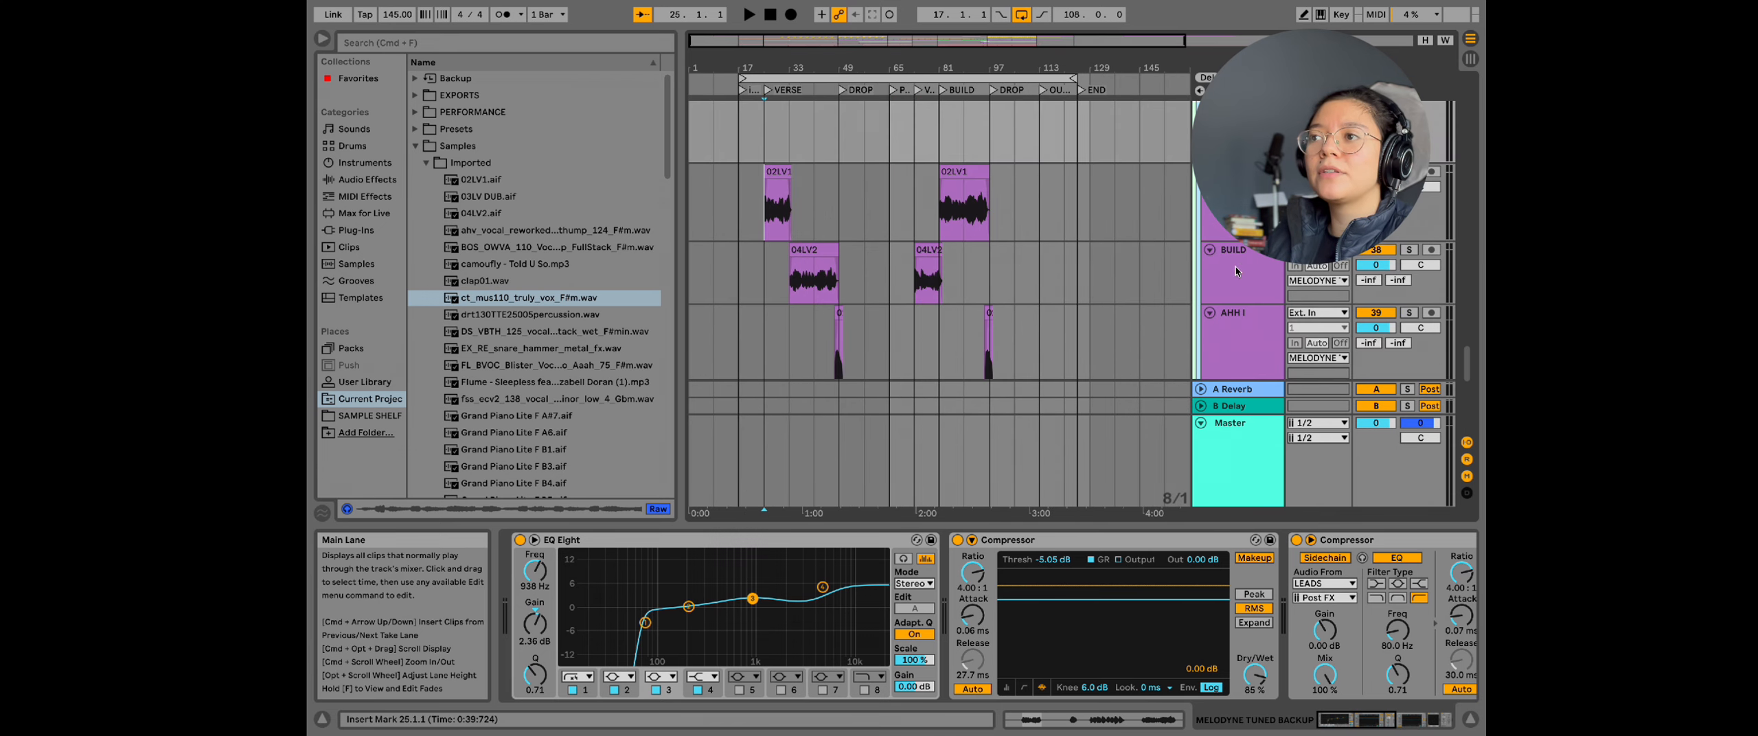
Step: Select the studio vocals' VERSE track at bar 25 and open its LittleAlterBoy plug-in window above the 02LV1 (Freeze) clip
{"action": "scroll", "coordinate": [1229, 267], "scroll_direction": "up", "scroll_amount": 5}
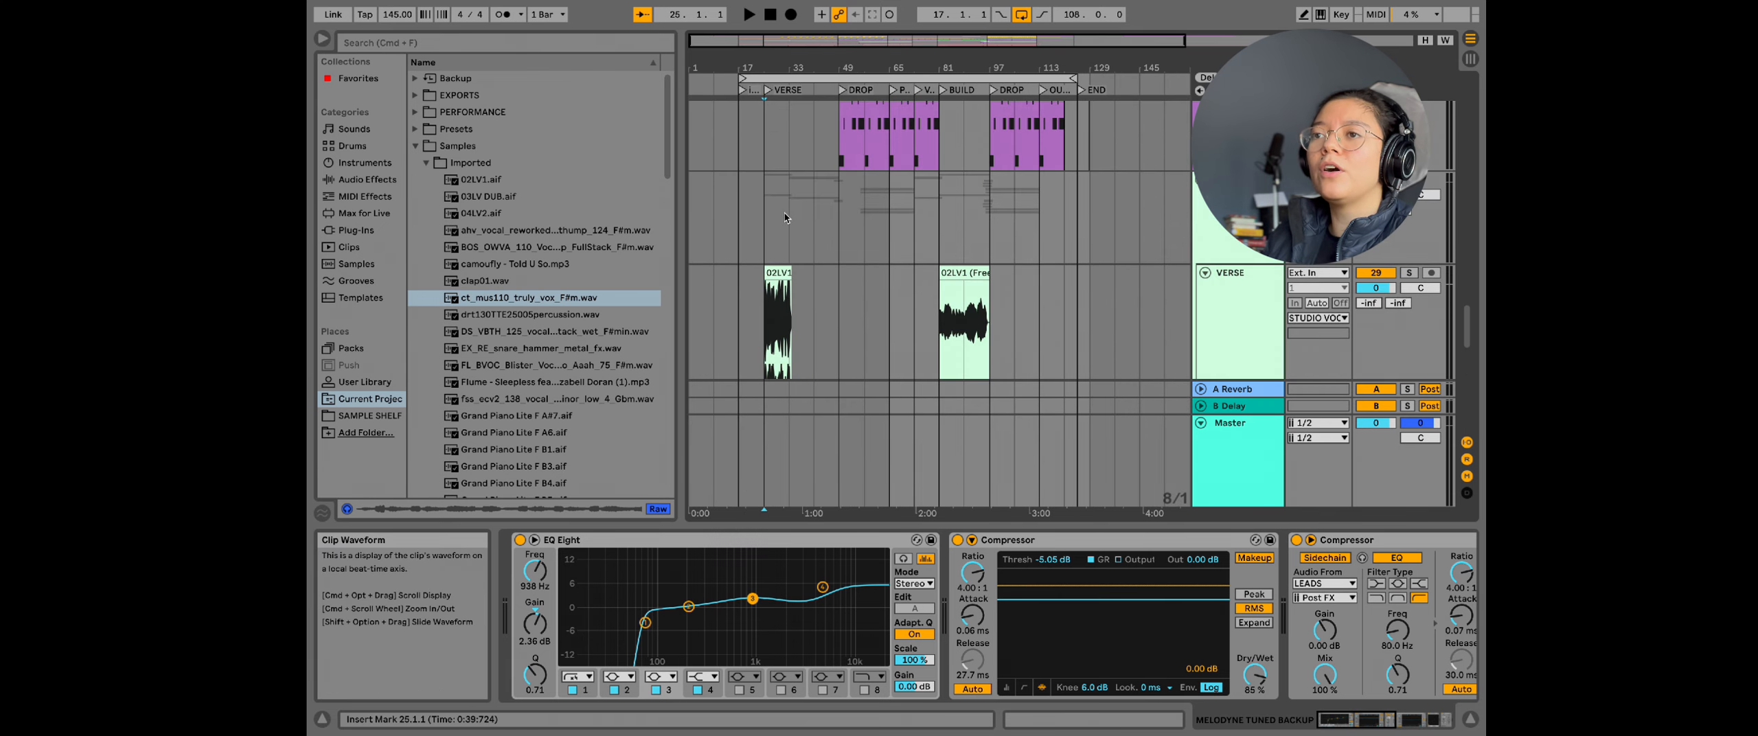
{"action": "left_click", "coordinate": [766, 299]}
{"action": "scroll", "coordinate": [769, 300], "scroll_direction": "up", "scroll_amount": 5}
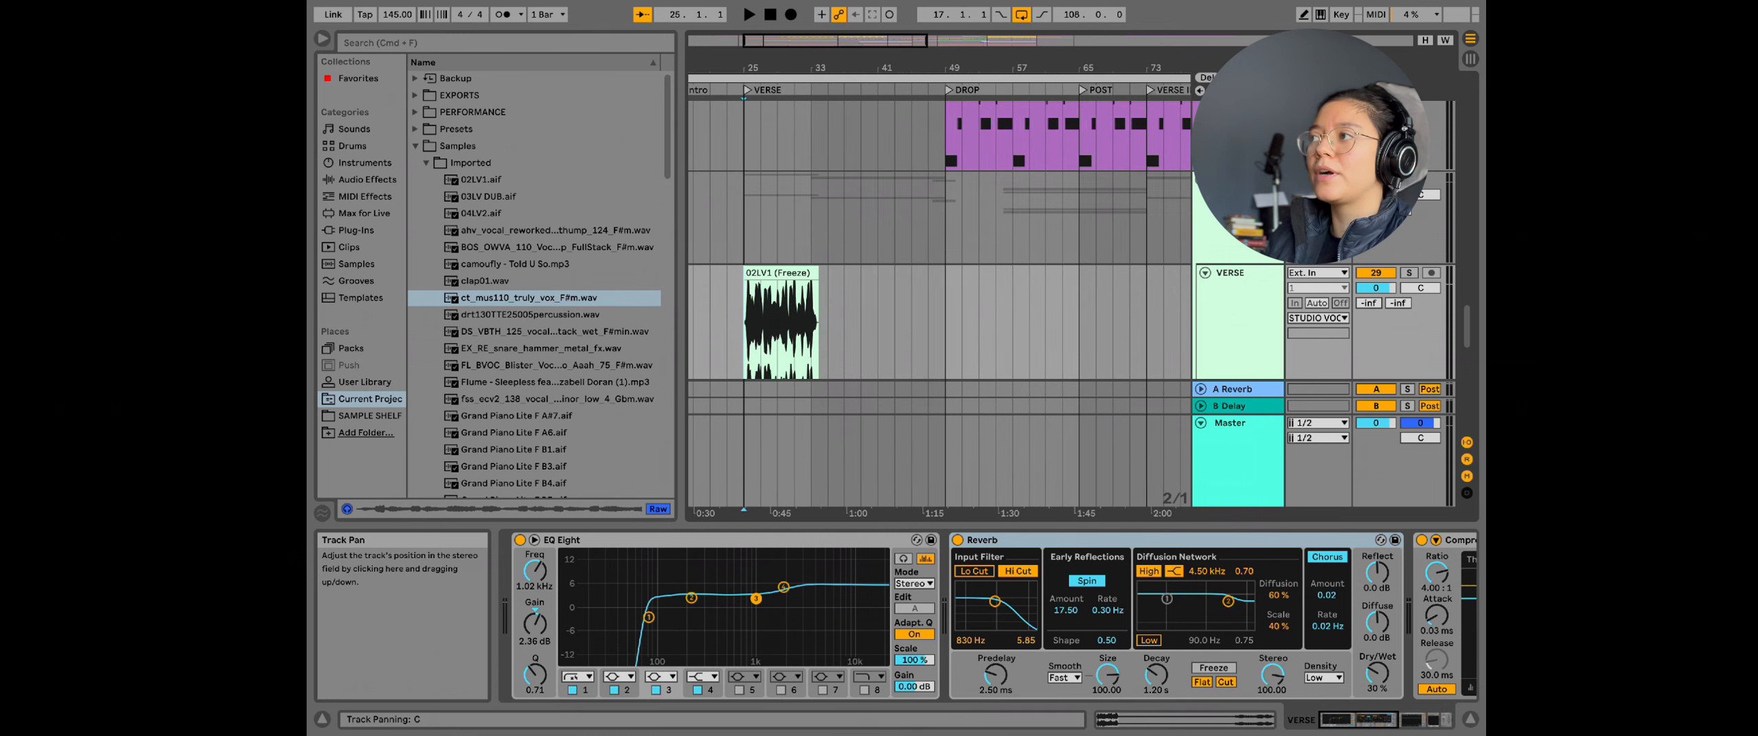
{"action": "left_click_drag", "start_coordinate": [557, 456], "coordinate": [603, 64]}
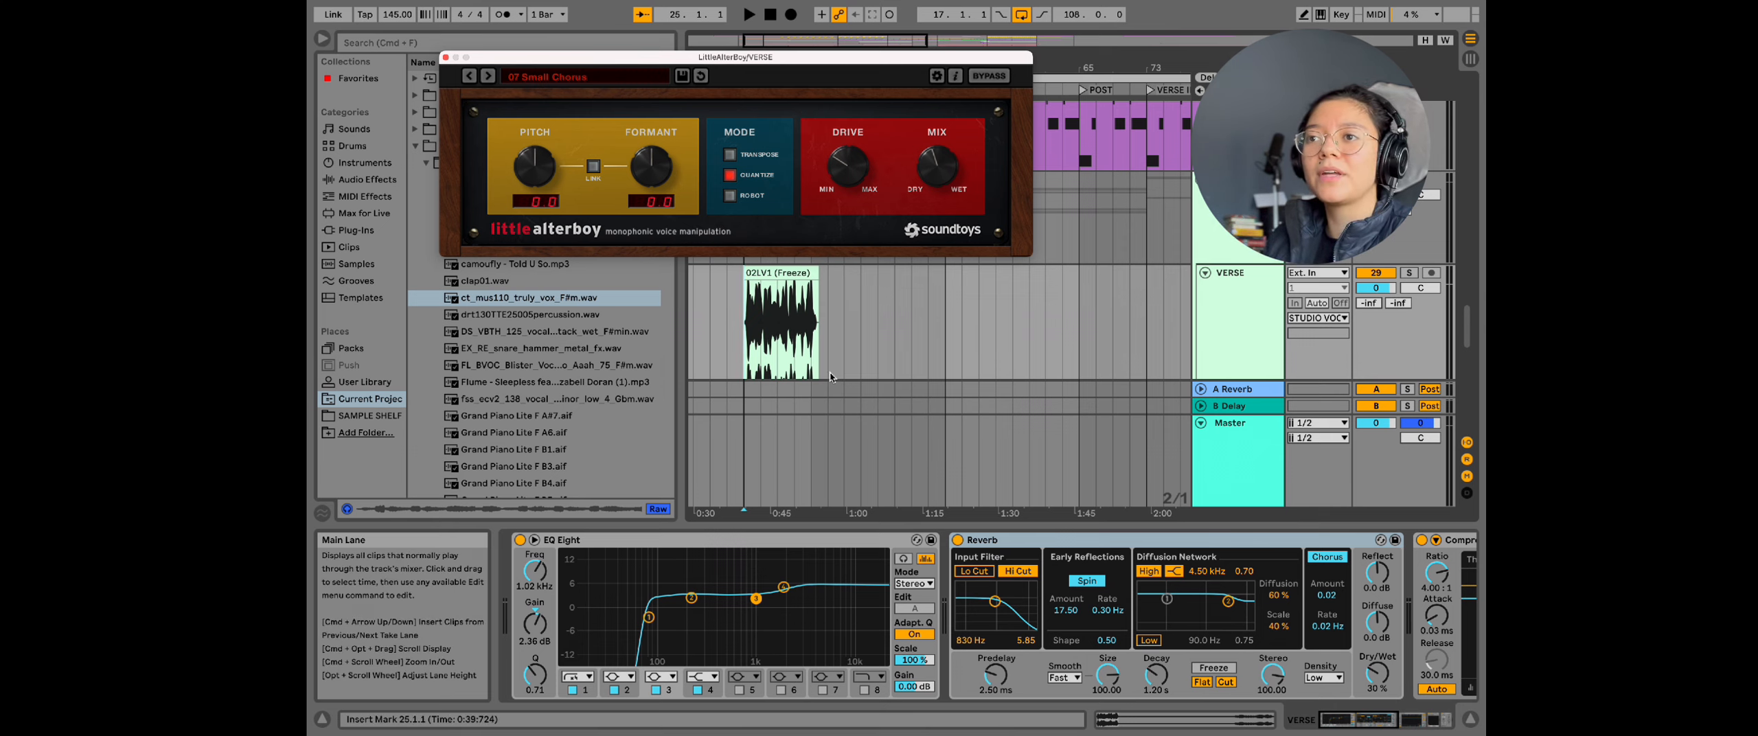
{"action": "scroll", "coordinate": [829, 376], "scroll_direction": "up", "scroll_amount": 5}
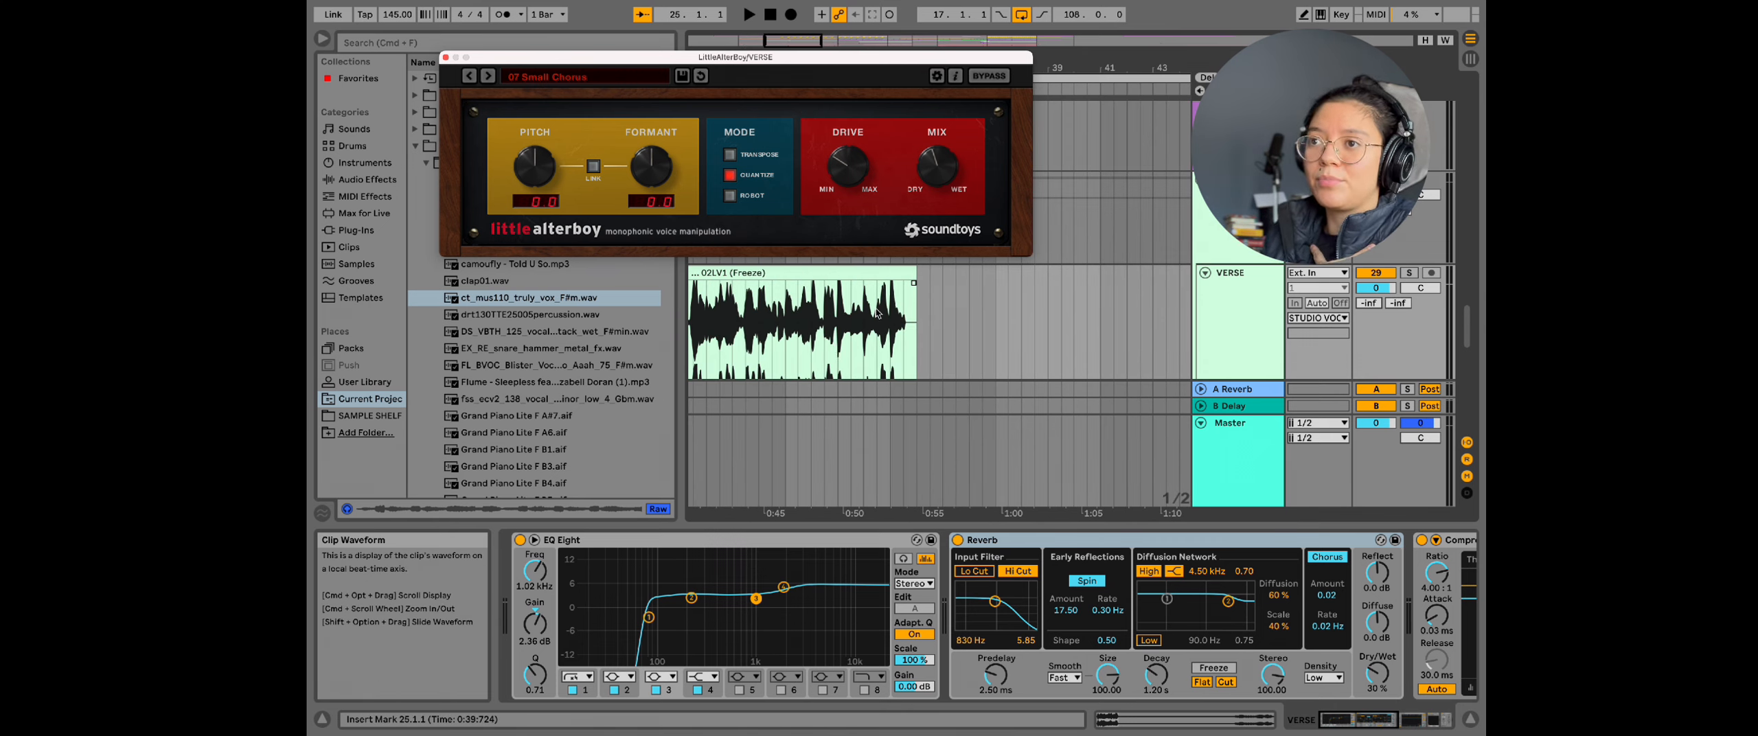
{"action": "scroll", "coordinate": [877, 312], "scroll_direction": "left", "scroll_amount": 5}
{"action": "left_click_drag", "start_coordinate": [998, 239], "coordinate": [974, 220]}
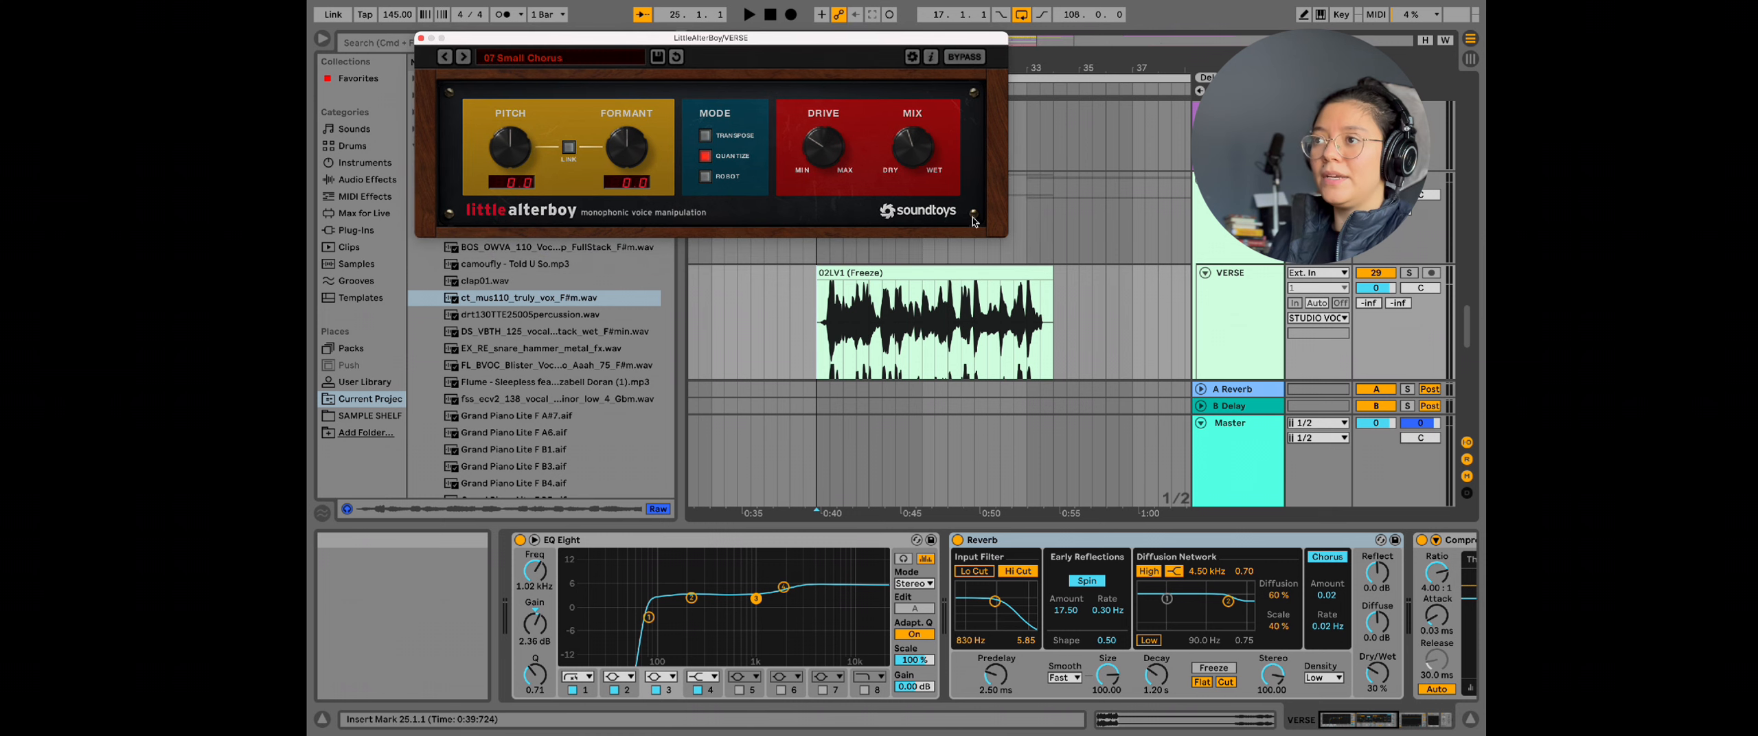
Step: Play the 02LV1 (Freeze) verse vocal from bar 25, stop playback and examine the VERSE track's effects
{"action": "left_click", "coordinate": [1229, 220]}
{"action": "left_click", "coordinate": [821, 324]}
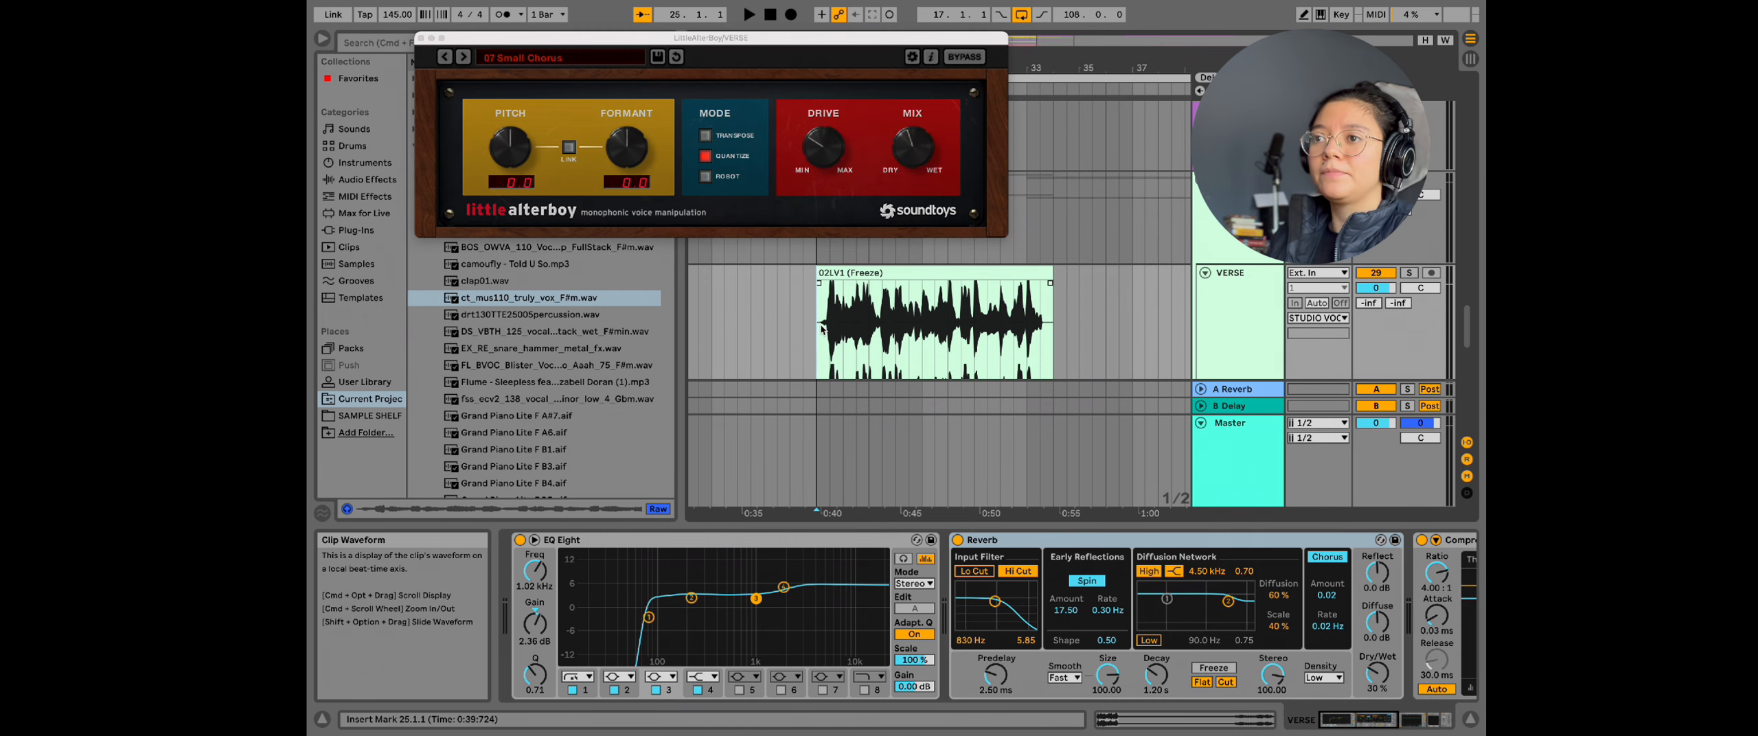
{"action": "key", "text": "space"}
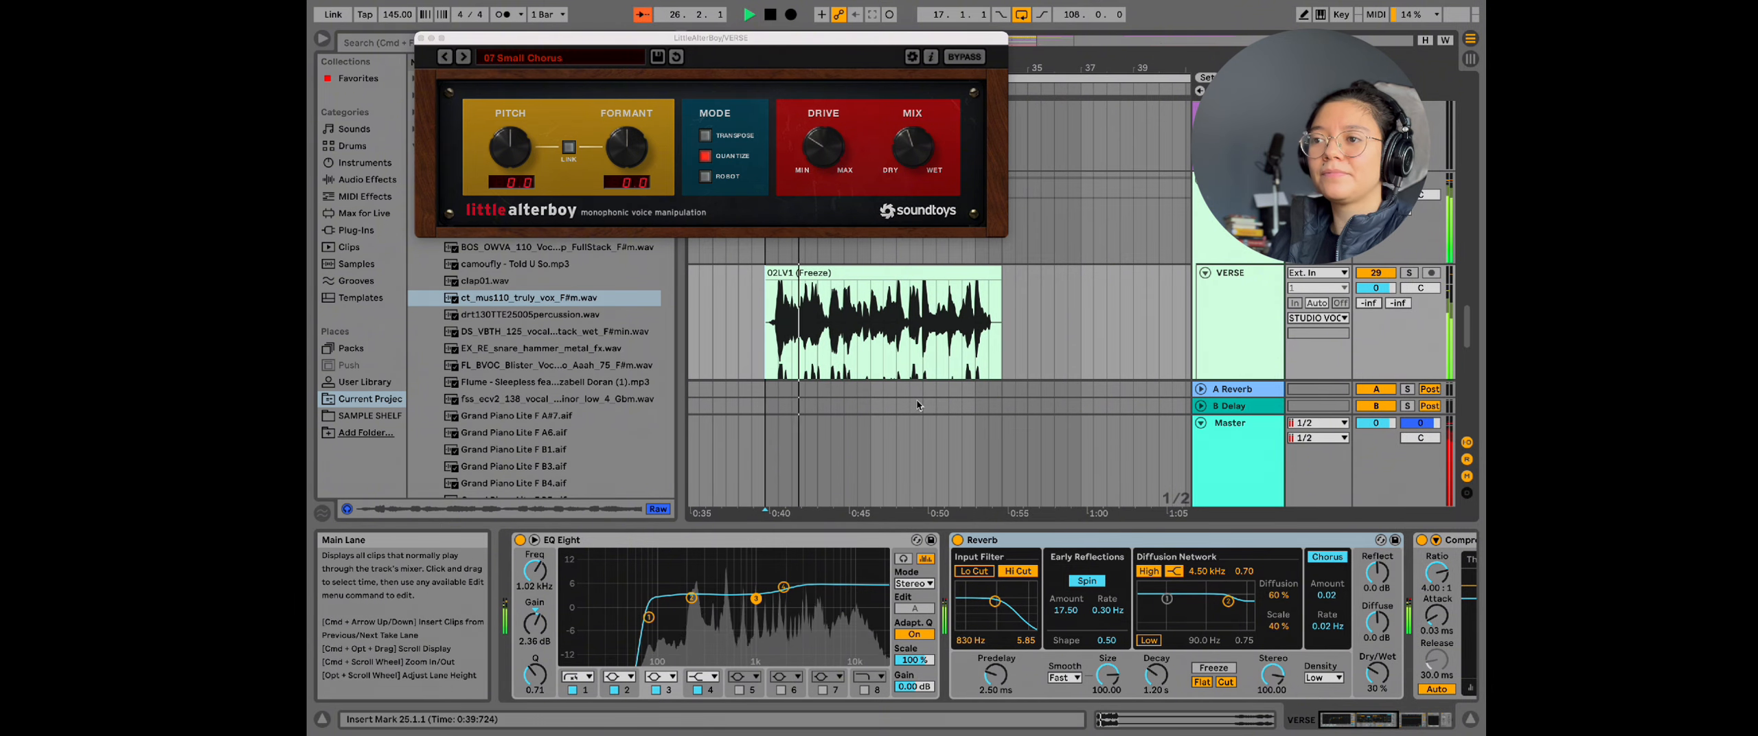
{"action": "scroll", "coordinate": [879, 378], "scroll_direction": "up", "scroll_amount": 3}
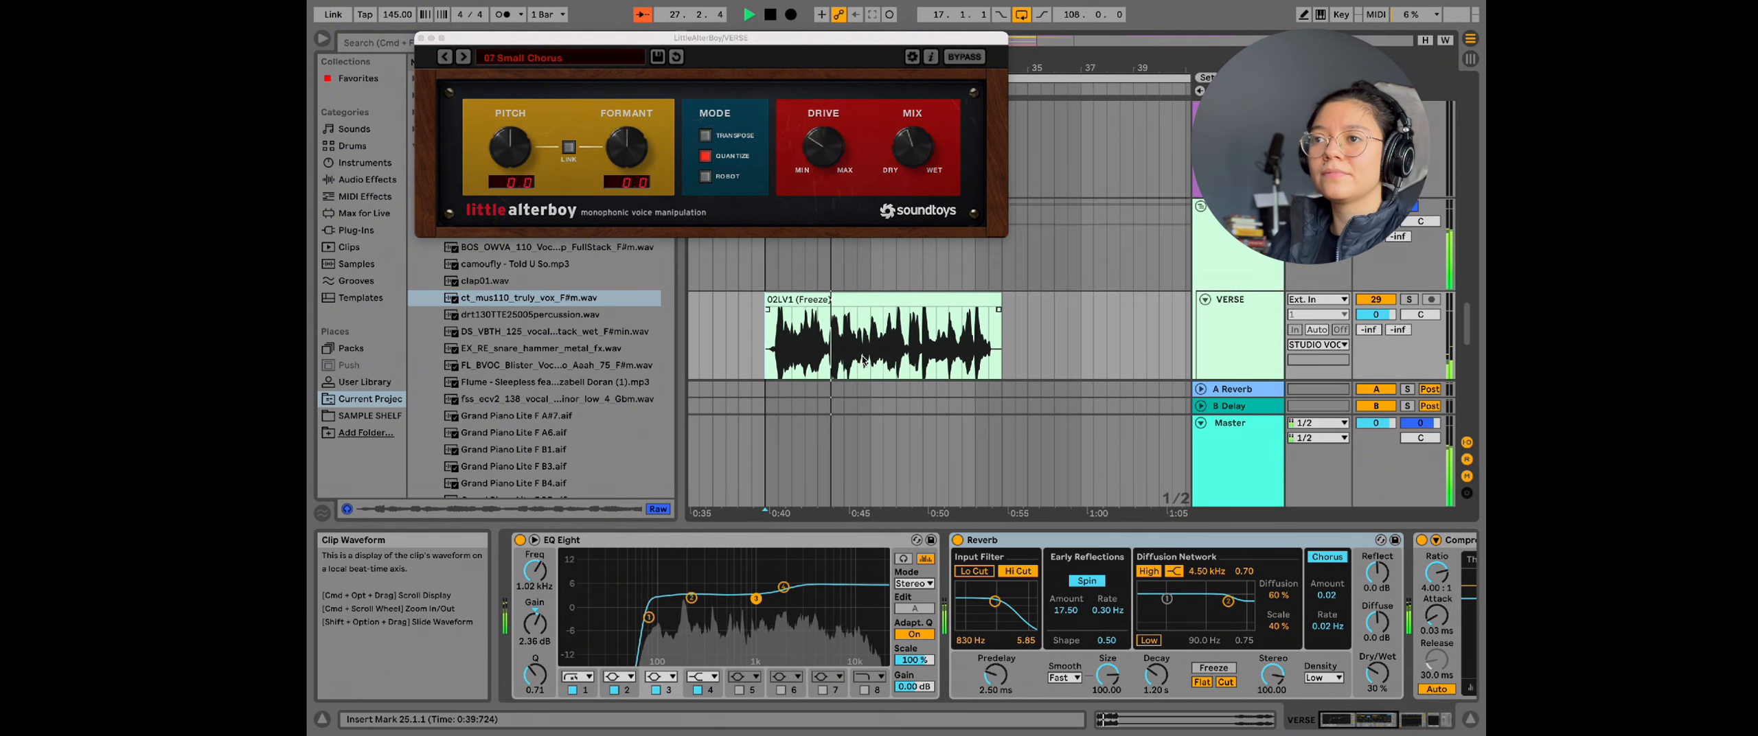
{"action": "scroll", "coordinate": [866, 363], "scroll_direction": "down", "scroll_amount": 2}
{"action": "key", "text": "space"}
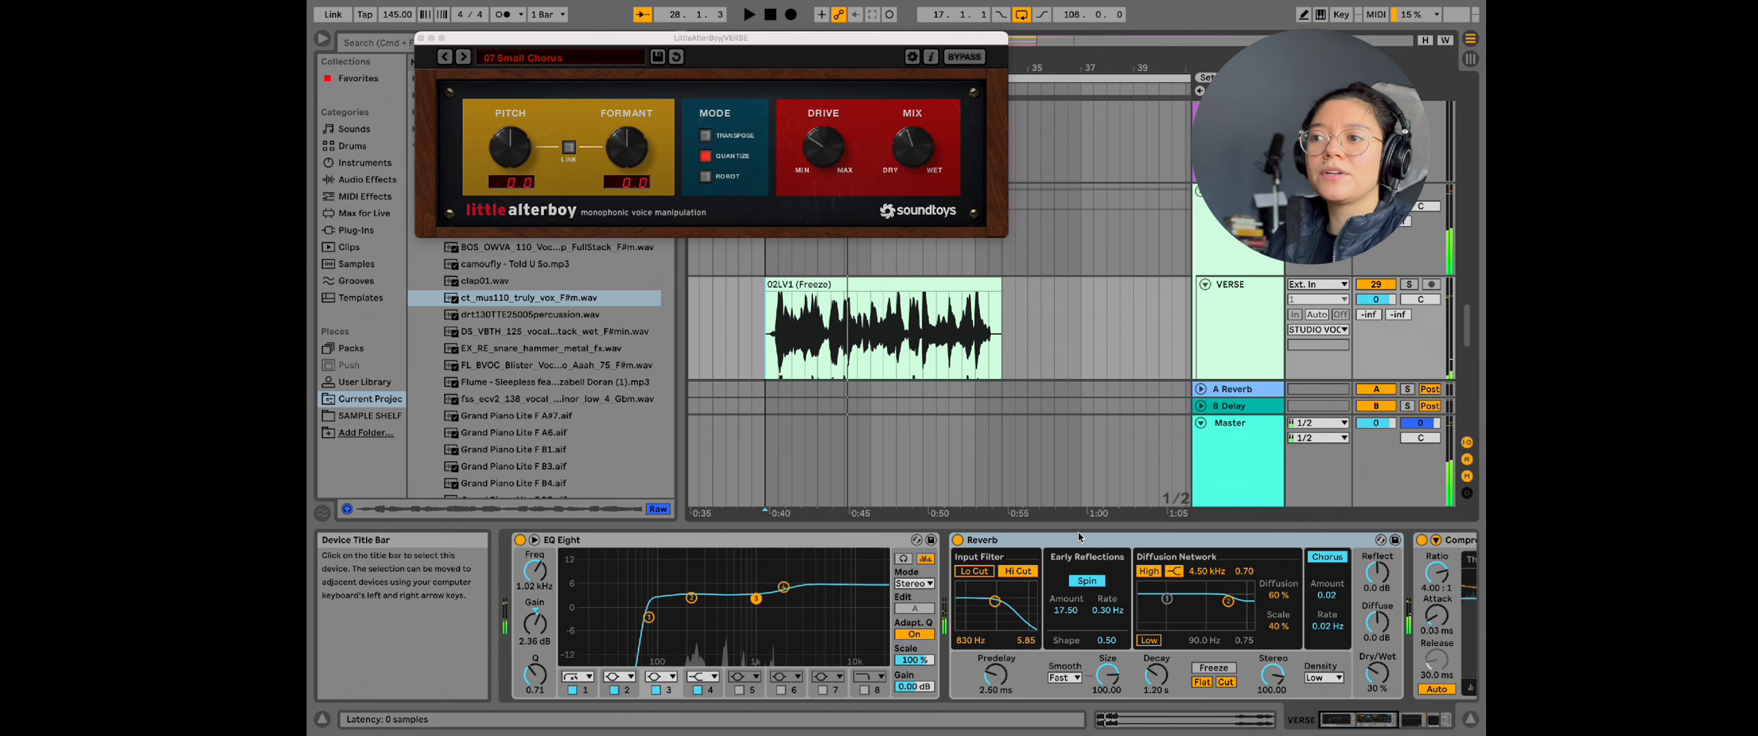
{"action": "scroll", "coordinate": [1094, 549], "scroll_direction": "right", "scroll_amount": 5}
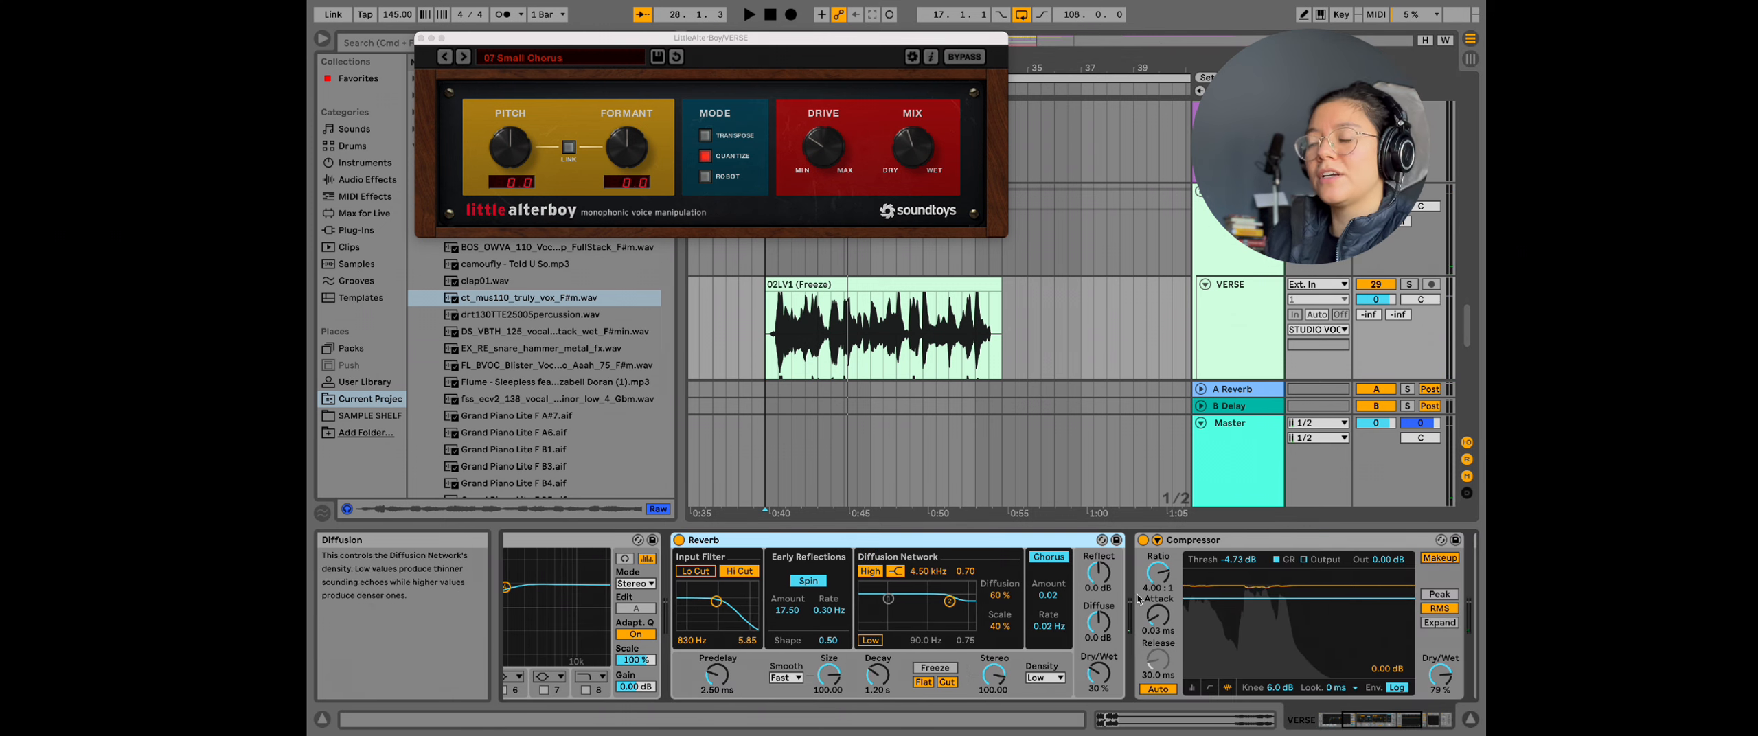
Step: Set the insert marker at bar 47.3 on the AHH I track and play its short clip into the drop
{"action": "scroll", "coordinate": [1183, 230], "scroll_direction": "down", "scroll_amount": 4}
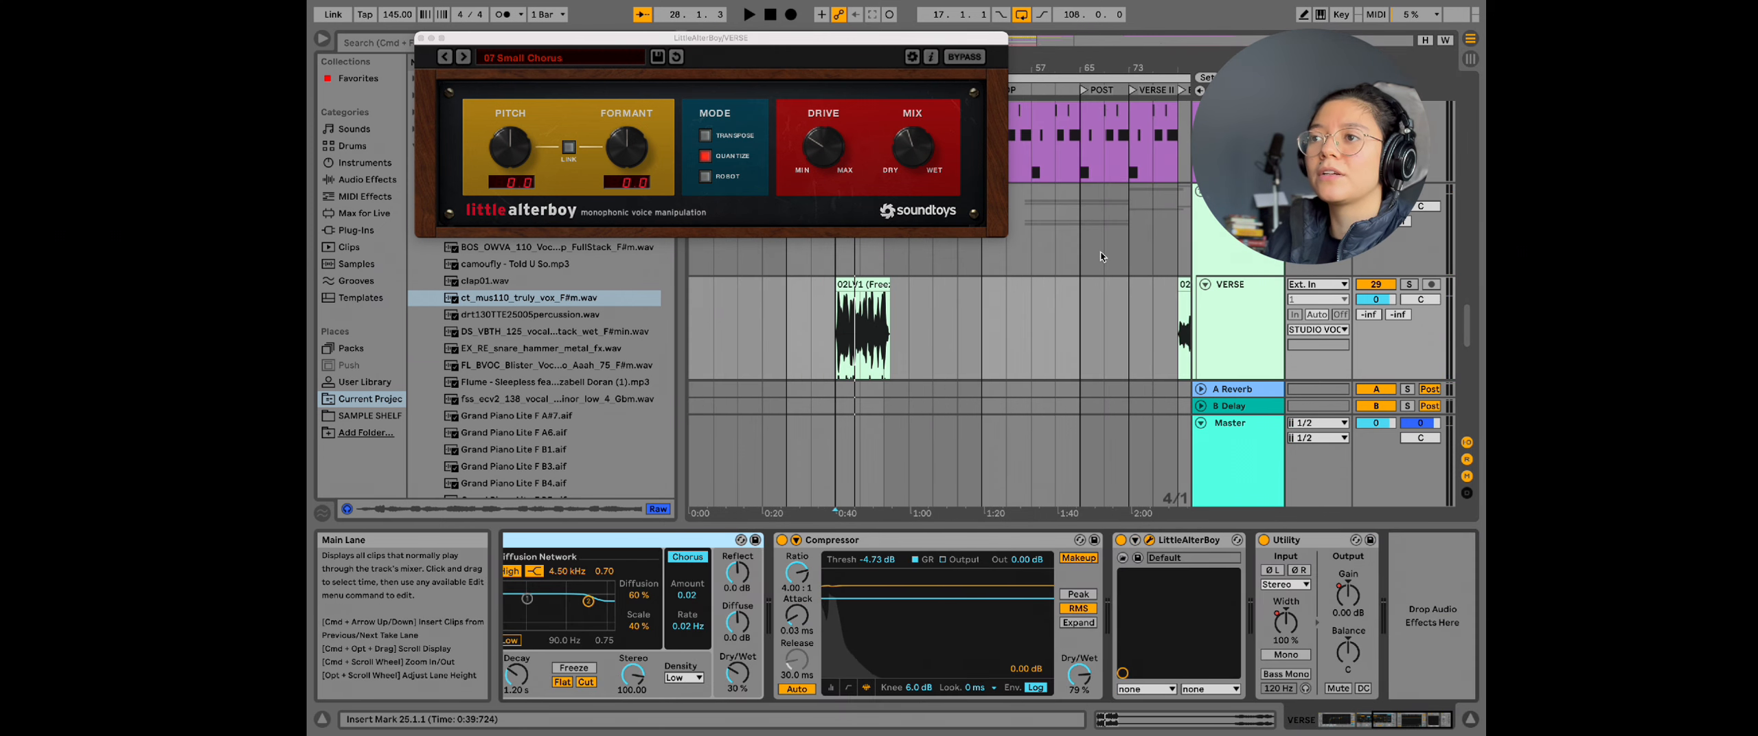
{"action": "left_click_drag", "start_coordinate": [1032, 241], "coordinate": [916, 245]}
{"action": "scroll", "coordinate": [918, 268], "scroll_direction": "down", "scroll_amount": 5}
{"action": "left_click", "coordinate": [976, 214]}
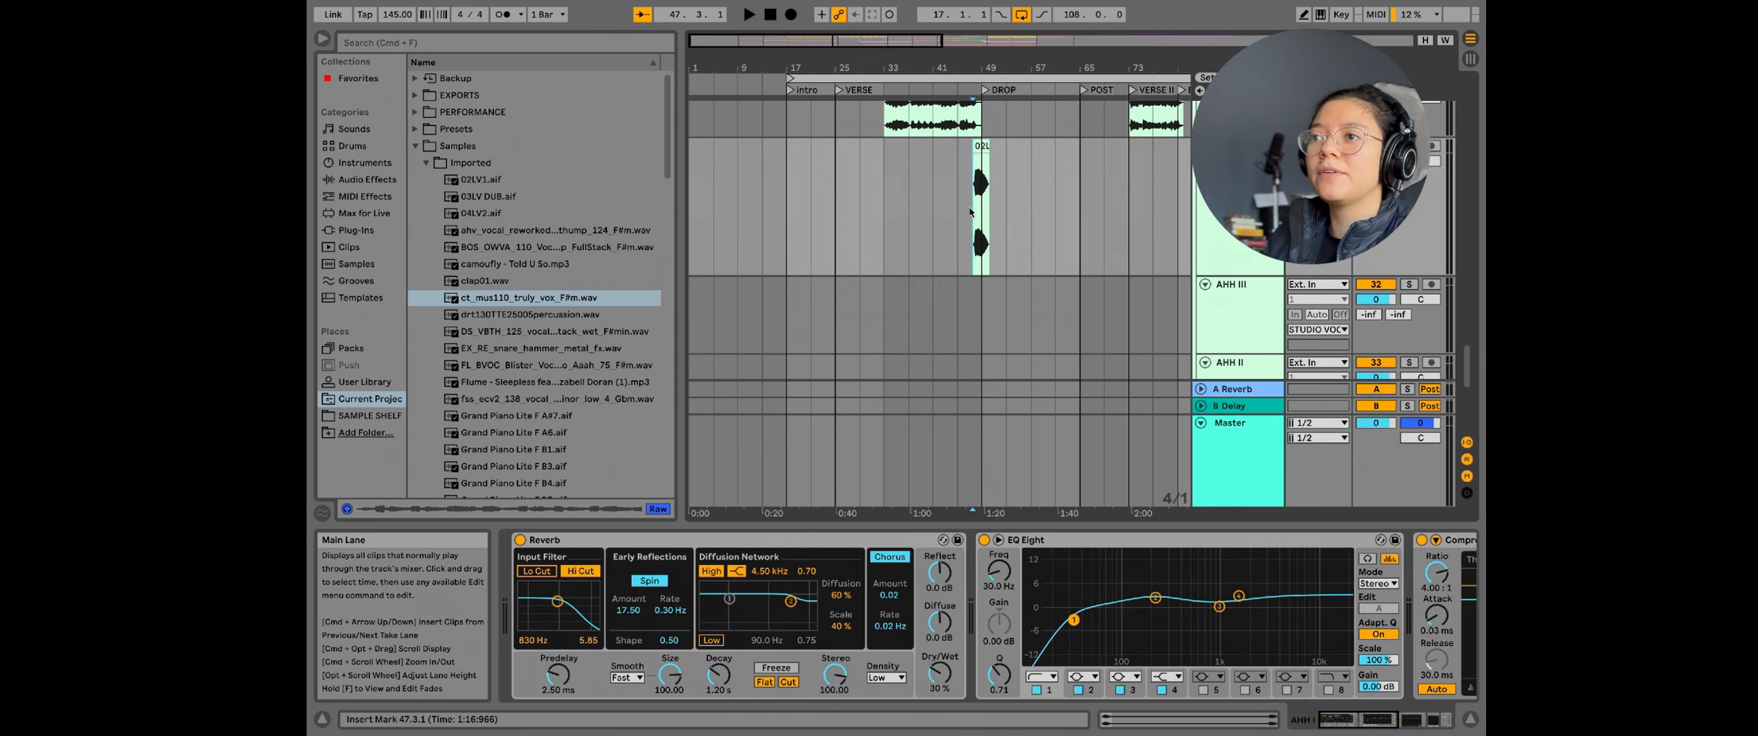
{"action": "key", "text": "space"}
{"action": "scroll", "coordinate": [974, 261], "scroll_direction": "up", "scroll_amount": 2}
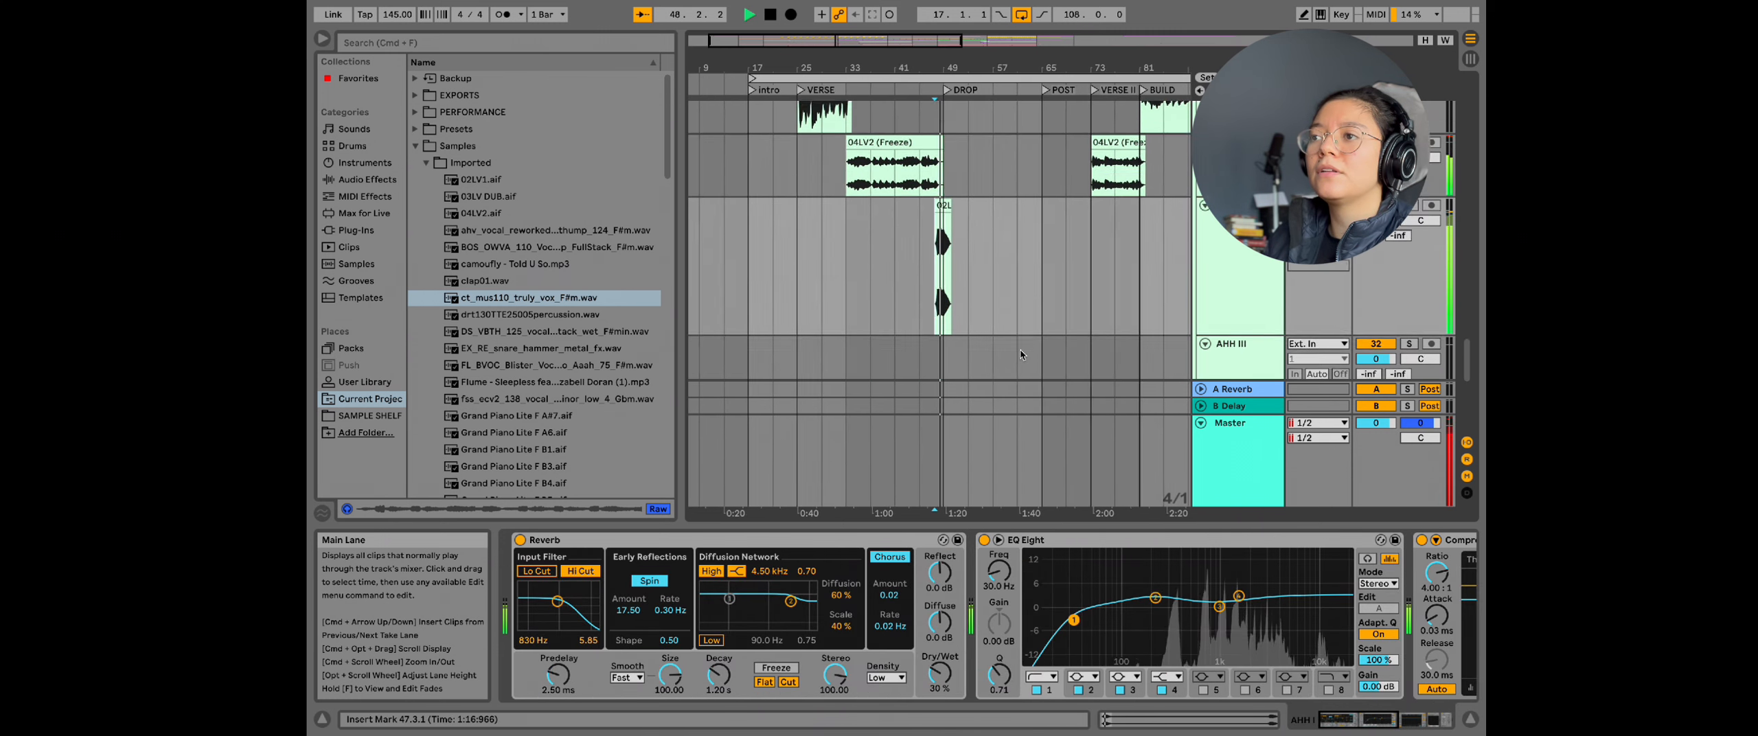
Step: Examine the VERSE track's effects chain at bar 81 and close the LittleAlterBoy window
{"action": "scroll", "coordinate": [997, 316], "scroll_direction": "up", "scroll_amount": 3}
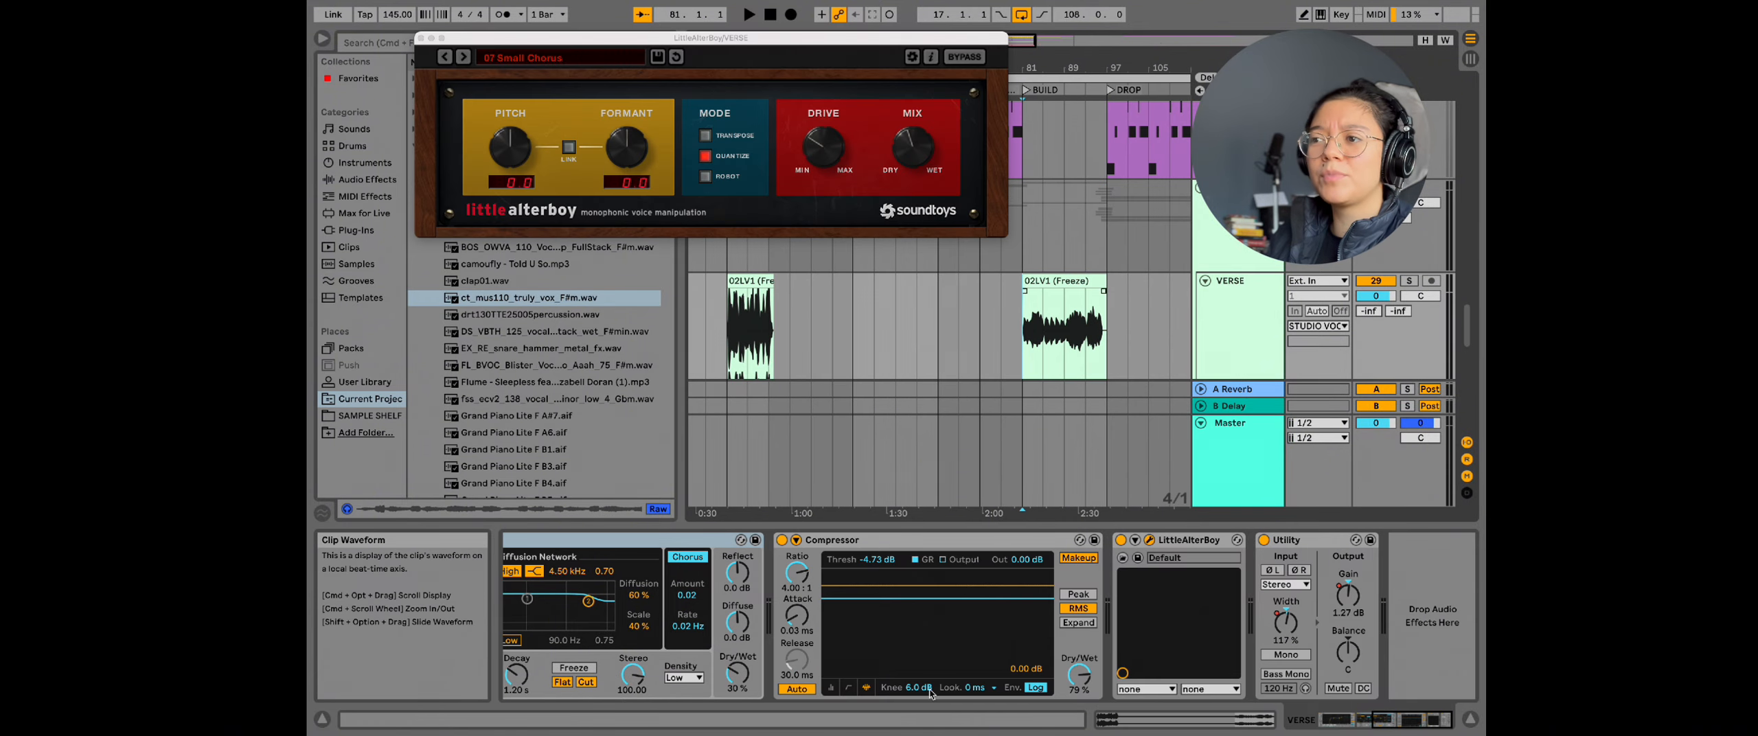
{"action": "scroll", "coordinate": [558, 602], "scroll_direction": "left", "scroll_amount": 10}
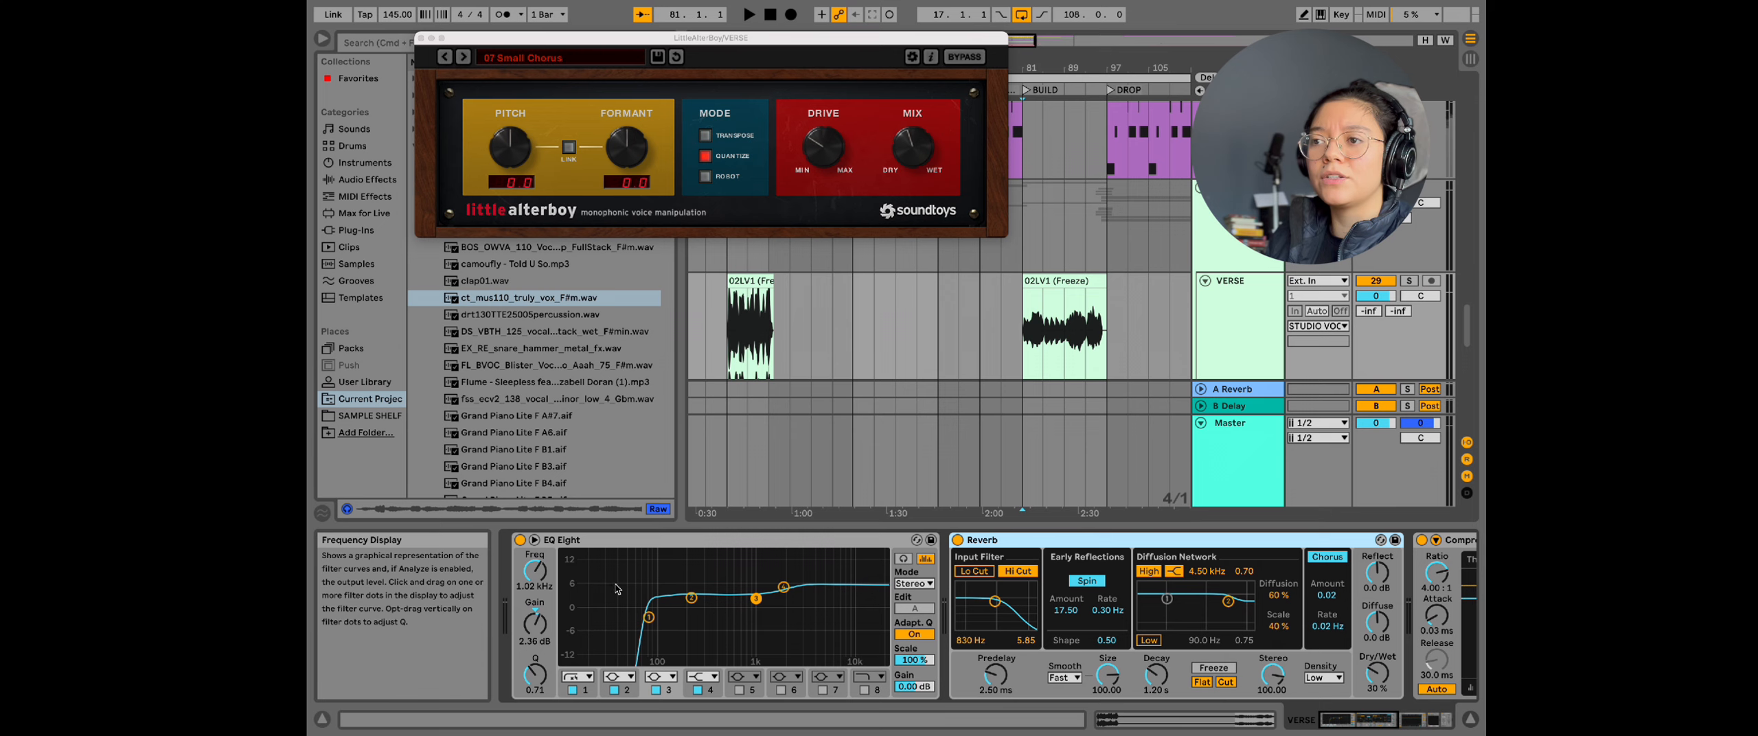
{"action": "scroll", "coordinate": [901, 642], "scroll_direction": "right", "scroll_amount": 10}
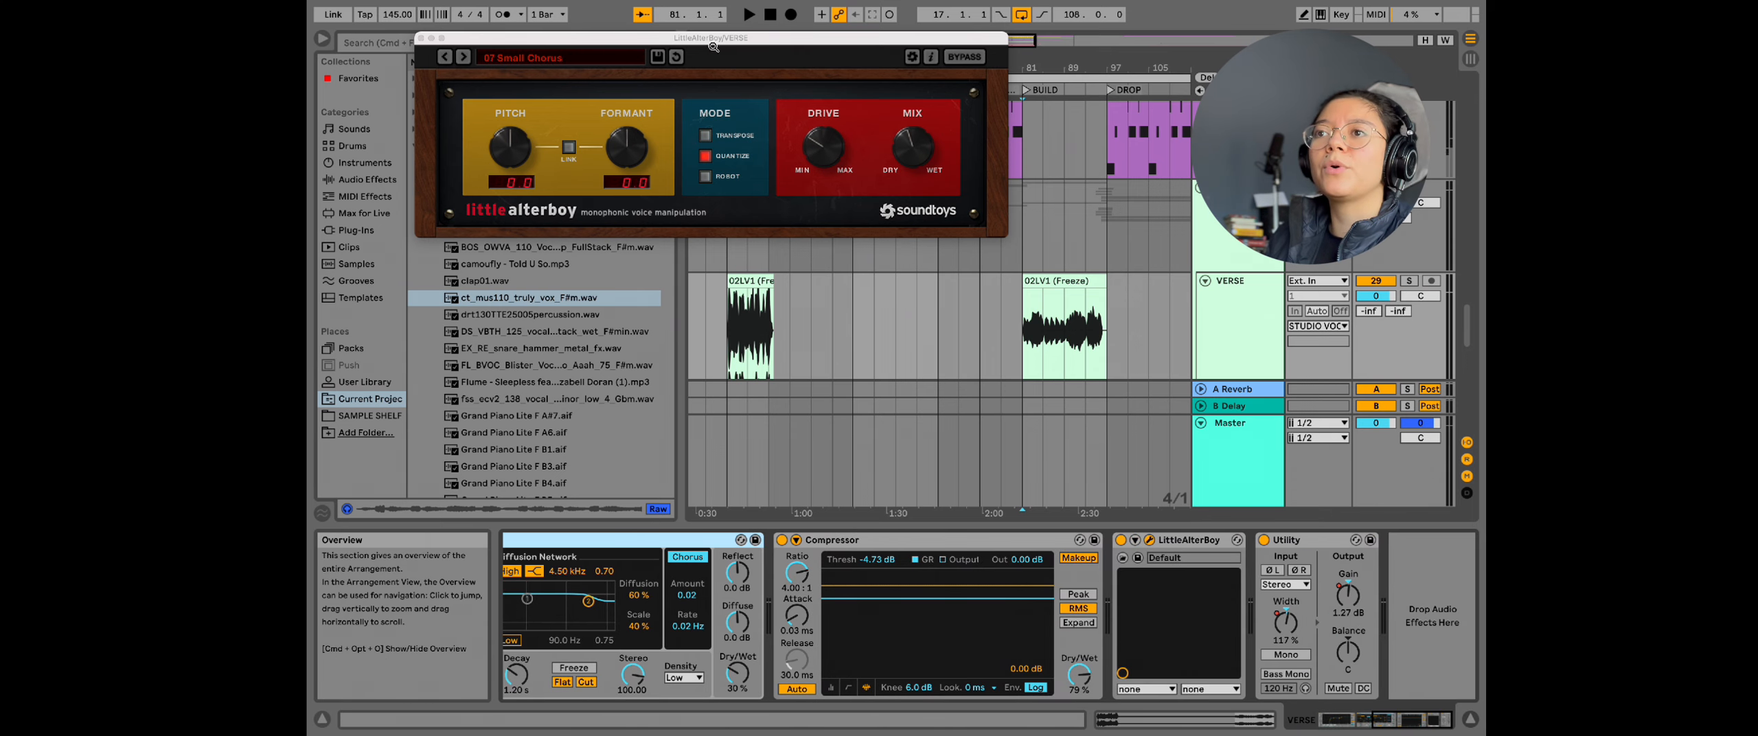
{"action": "left_click_drag", "start_coordinate": [714, 41], "coordinate": [692, 74]}
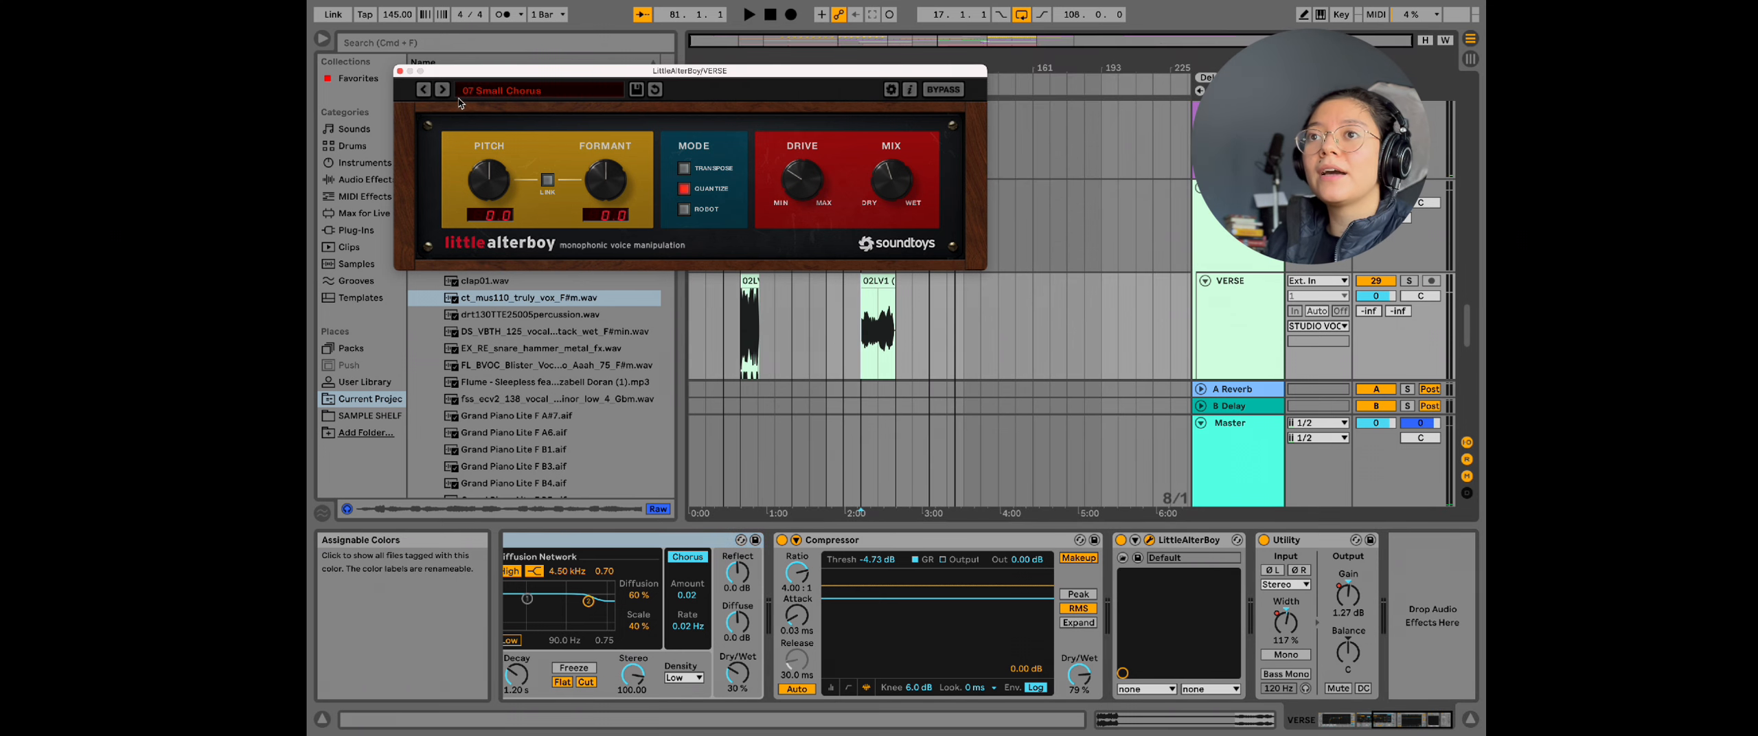
{"action": "left_click", "coordinate": [401, 71]}
Step: Set the insert marker at the first drop, bar 49, on the teal MIDI track above the BLIPPYS group
{"action": "scroll", "coordinate": [849, 289], "scroll_direction": "down", "scroll_amount": 5}
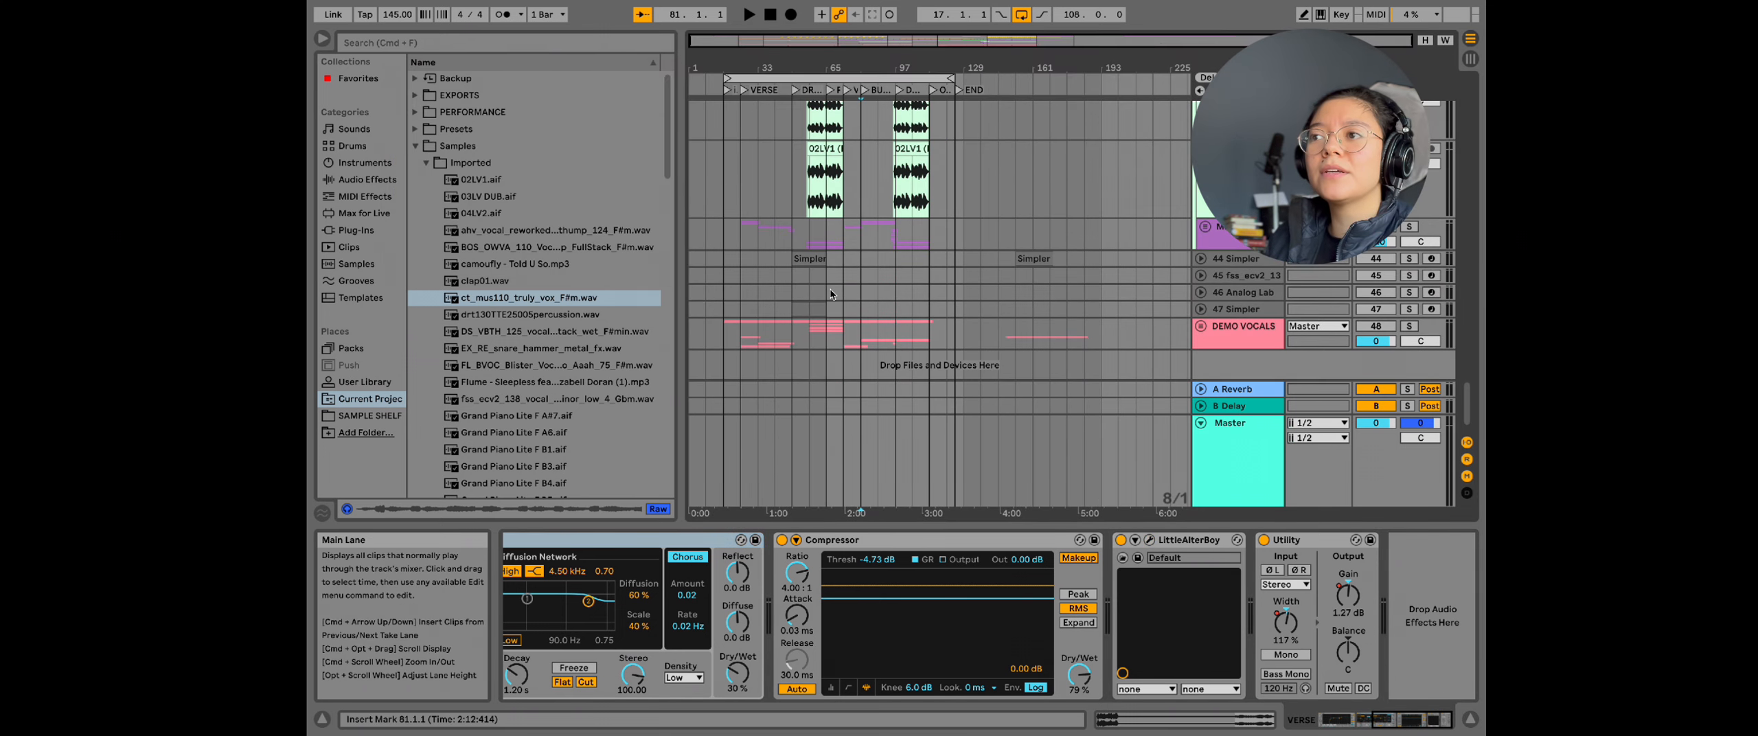
{"action": "scroll", "coordinate": [829, 294], "scroll_direction": "up", "scroll_amount": 15}
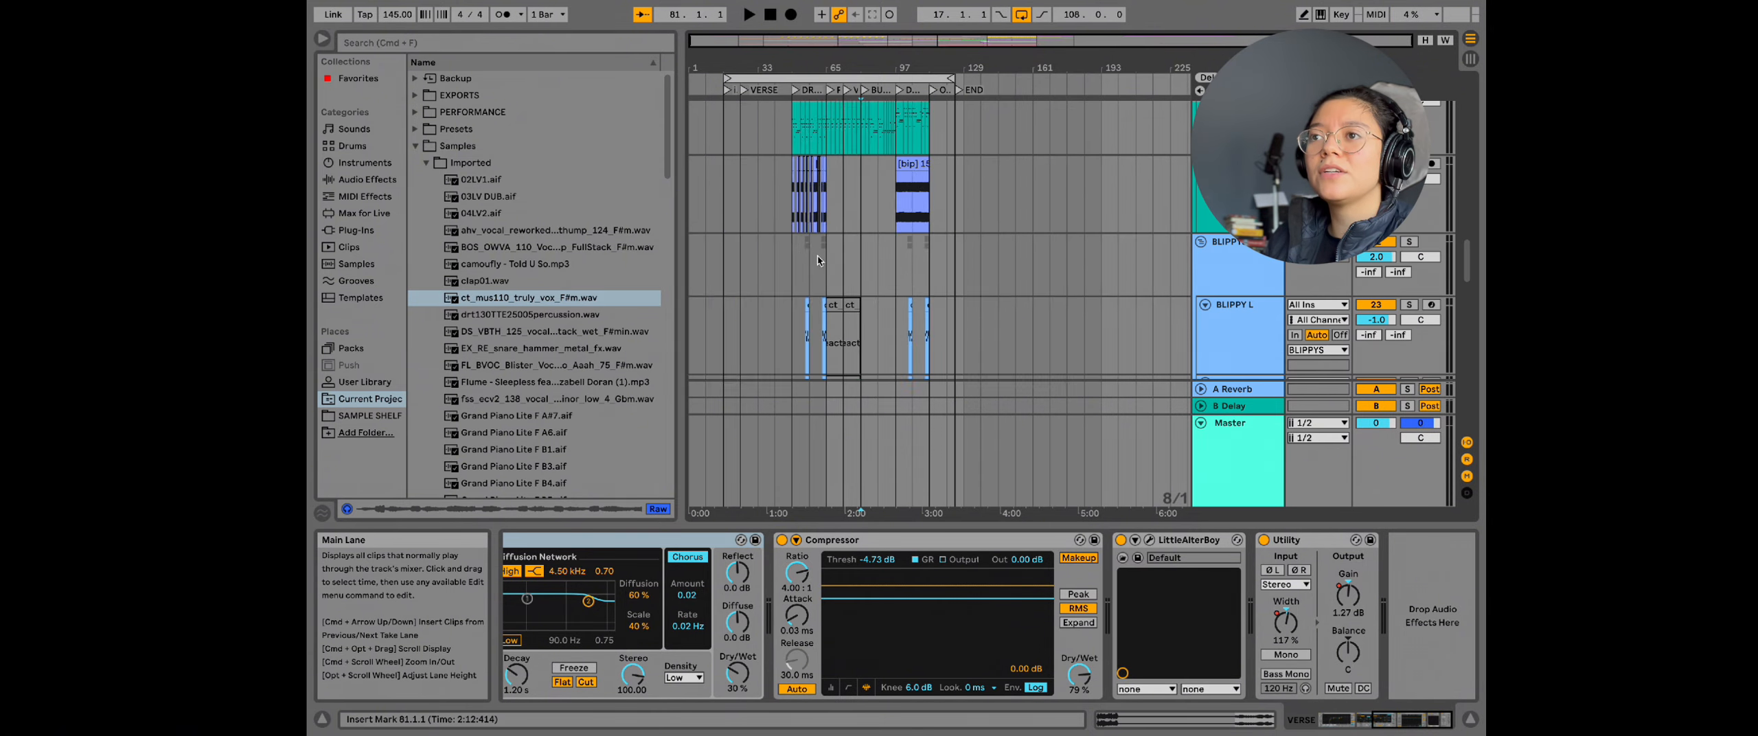
{"action": "scroll", "coordinate": [824, 256], "scroll_direction": "up", "scroll_amount": 5}
{"action": "left_click", "coordinate": [748, 130]}
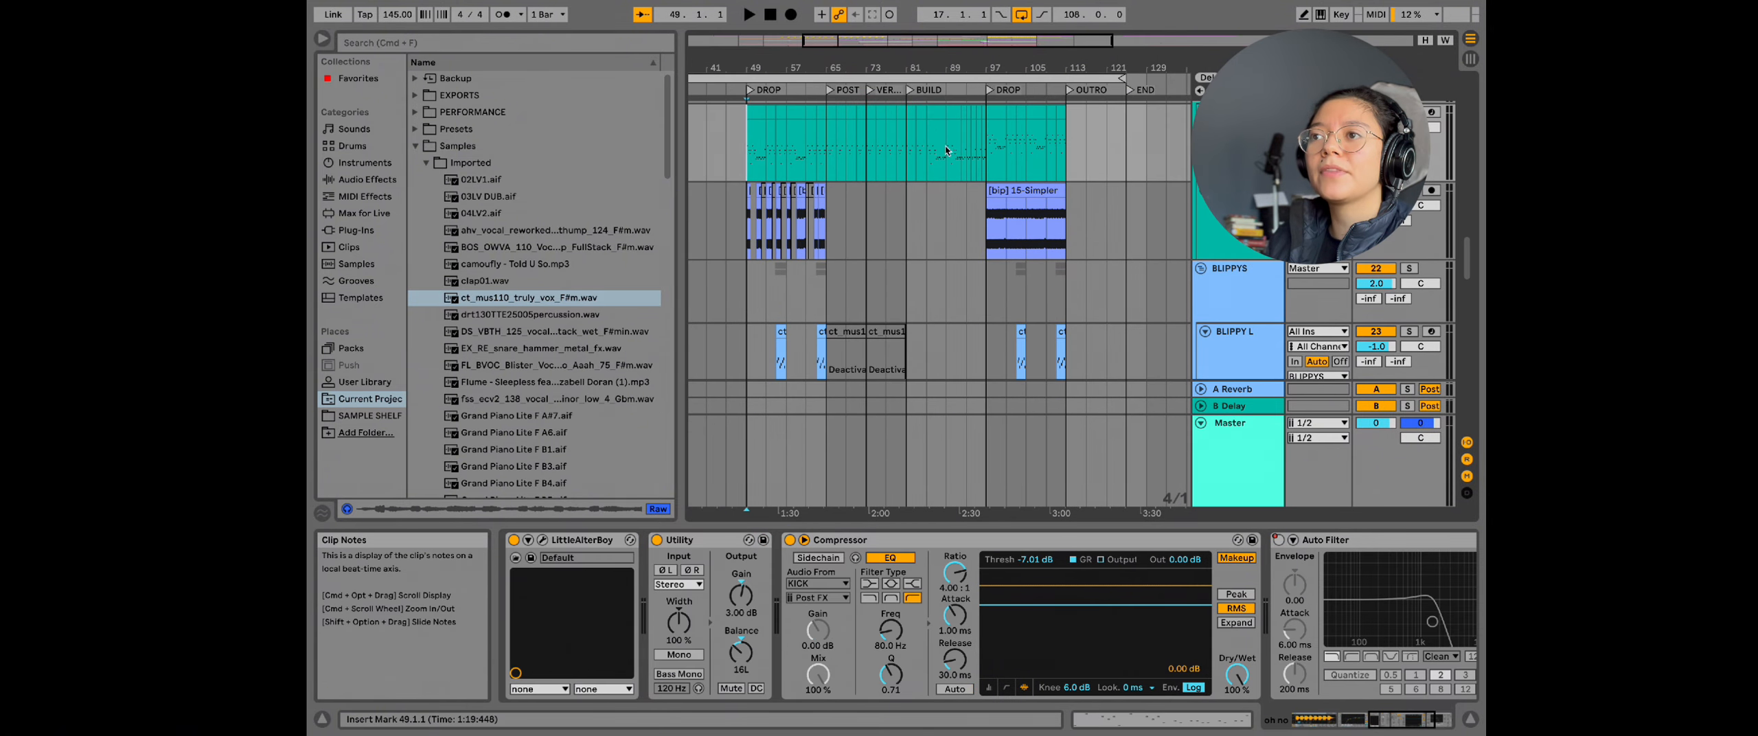
Step: Set the insert marker at the second drop, bar 97, on the STICK PERC track
{"action": "scroll", "coordinate": [987, 163], "scroll_direction": "up", "scroll_amount": 15}
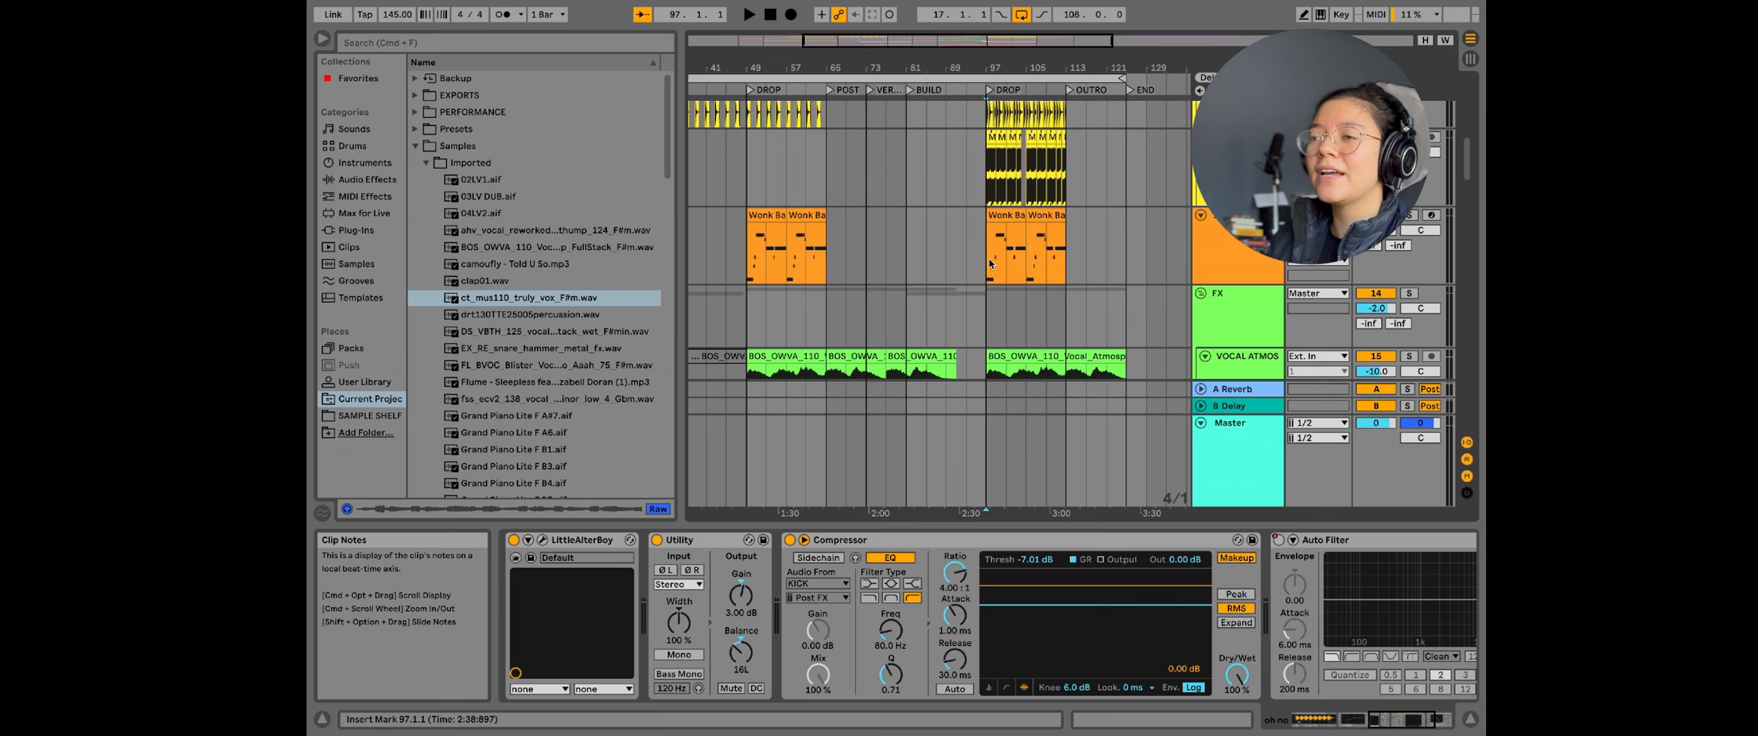
{"action": "scroll", "coordinate": [1014, 267], "scroll_direction": "up", "scroll_amount": 3}
{"action": "scroll", "coordinate": [996, 259], "scroll_direction": "down", "scroll_amount": 5}
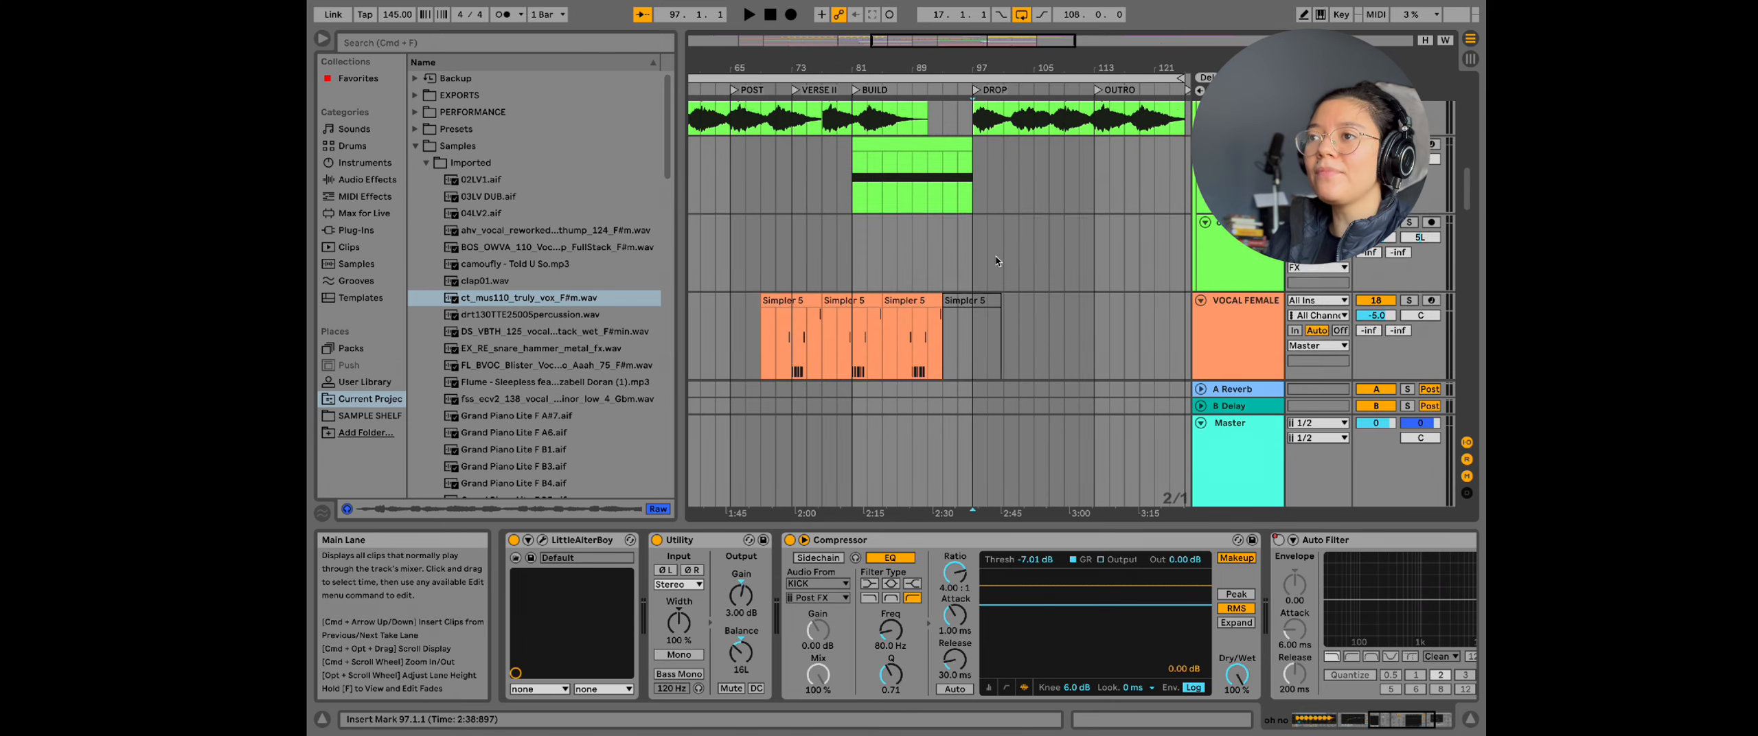
{"action": "scroll", "coordinate": [989, 257], "scroll_direction": "up", "scroll_amount": 10}
{"action": "left_click", "coordinate": [971, 235]}
{"action": "scroll", "coordinate": [972, 234], "scroll_direction": "up", "scroll_amount": 5}
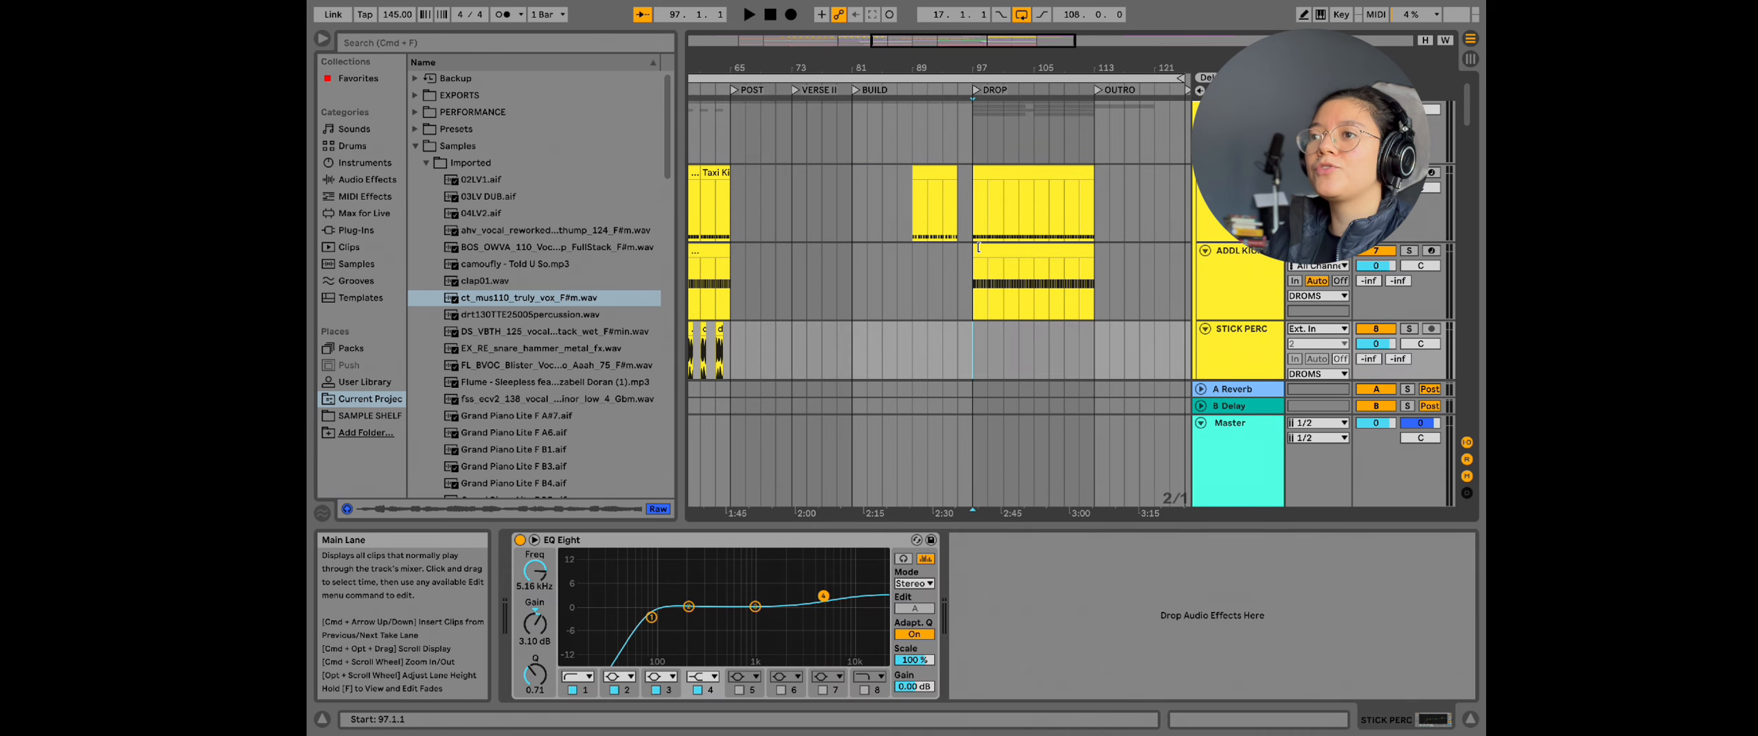
Step: Play the second drop from bar 97 with the ADDL KICK track soloed, and stop playback
{"action": "key", "text": "plus"}
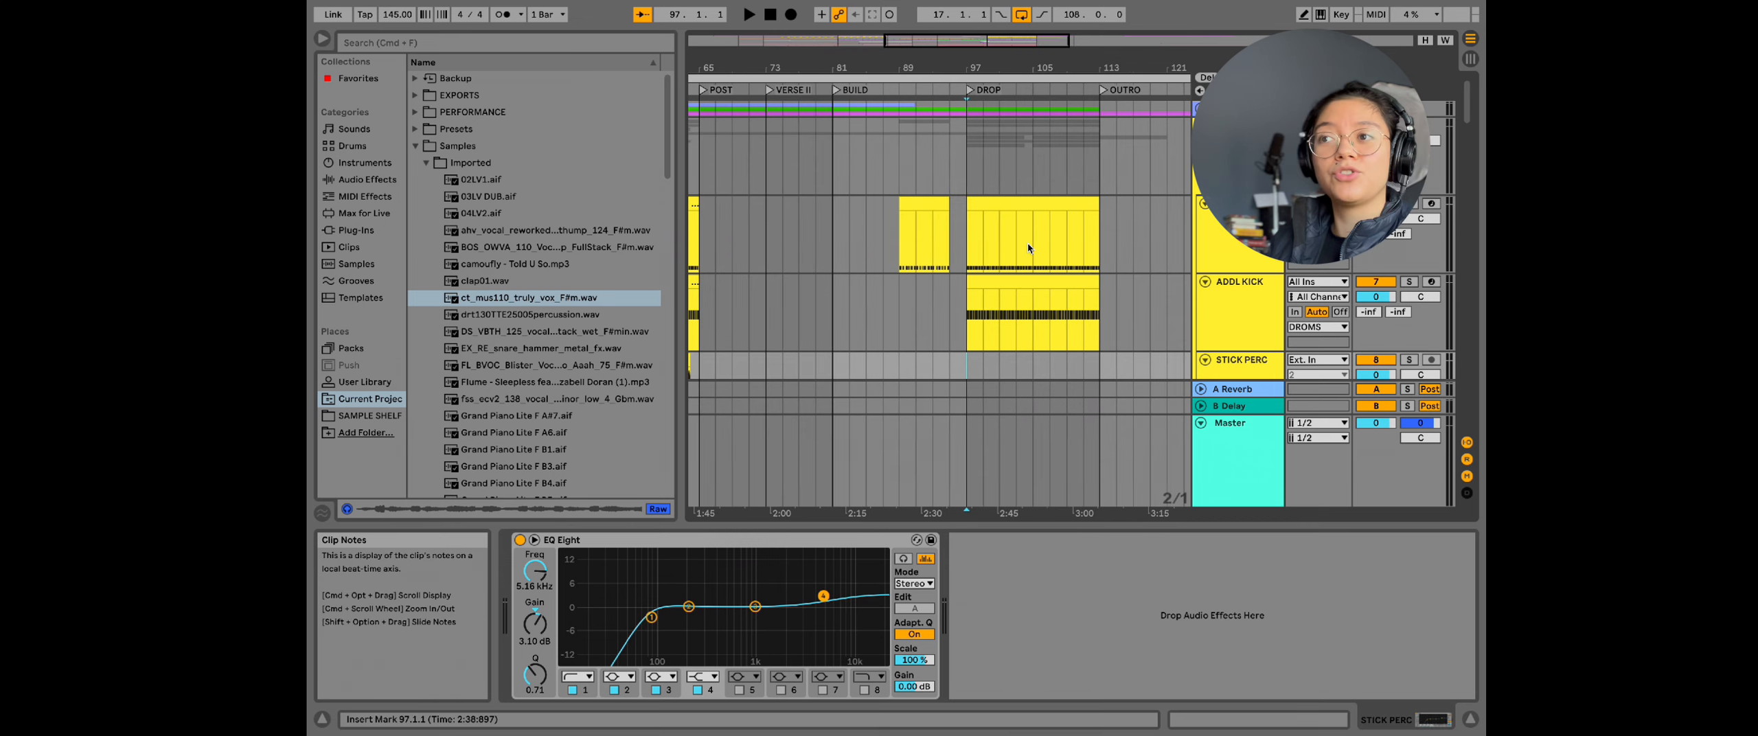
{"action": "key", "text": "space"}
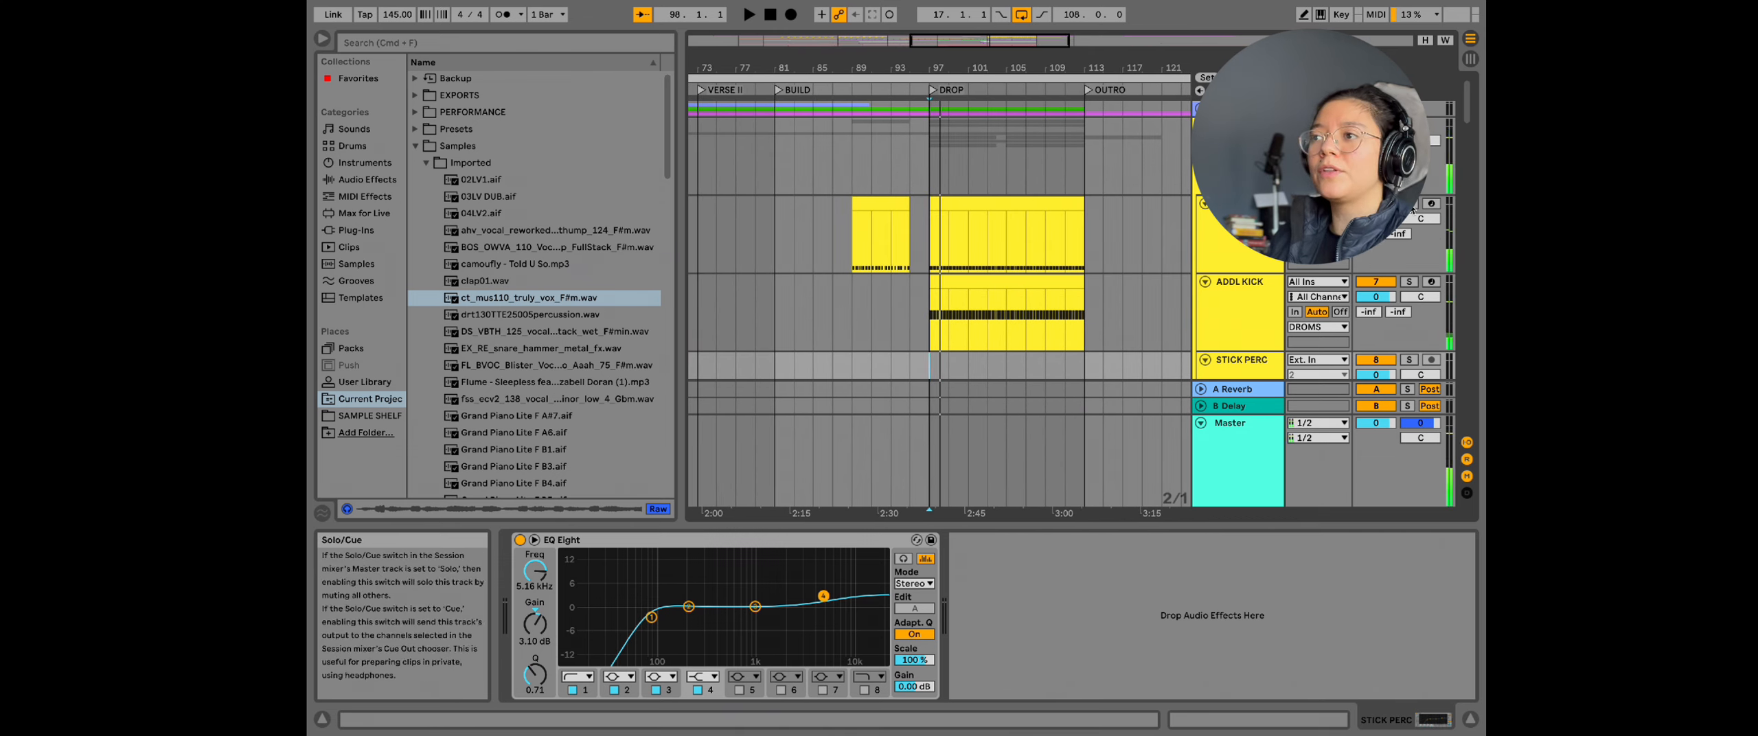
{"action": "key", "text": "space"}
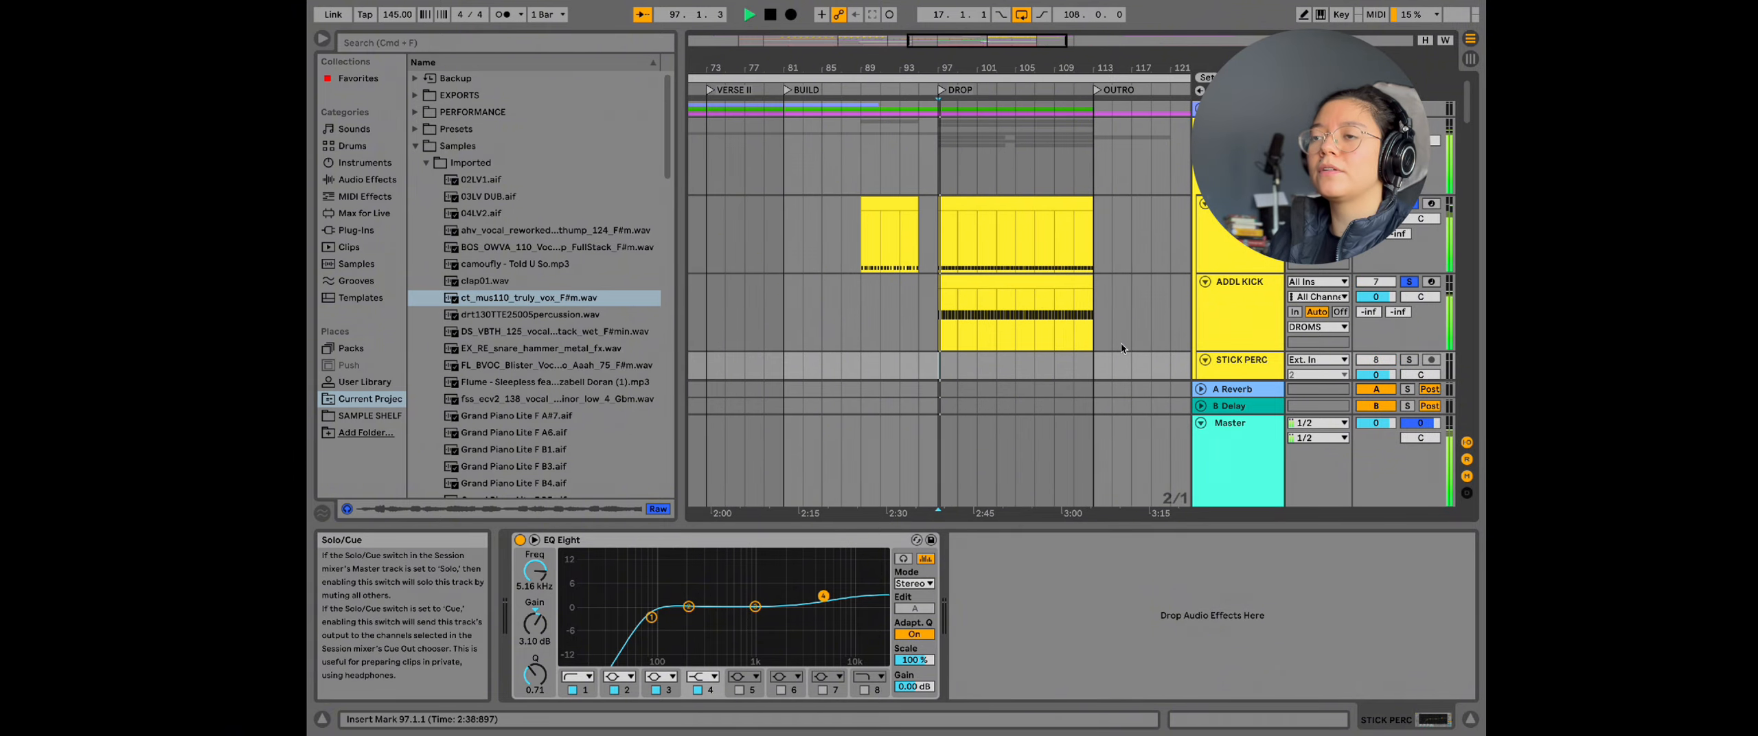
{"action": "scroll", "coordinate": [958, 308], "scroll_direction": "up", "scroll_amount": 5}
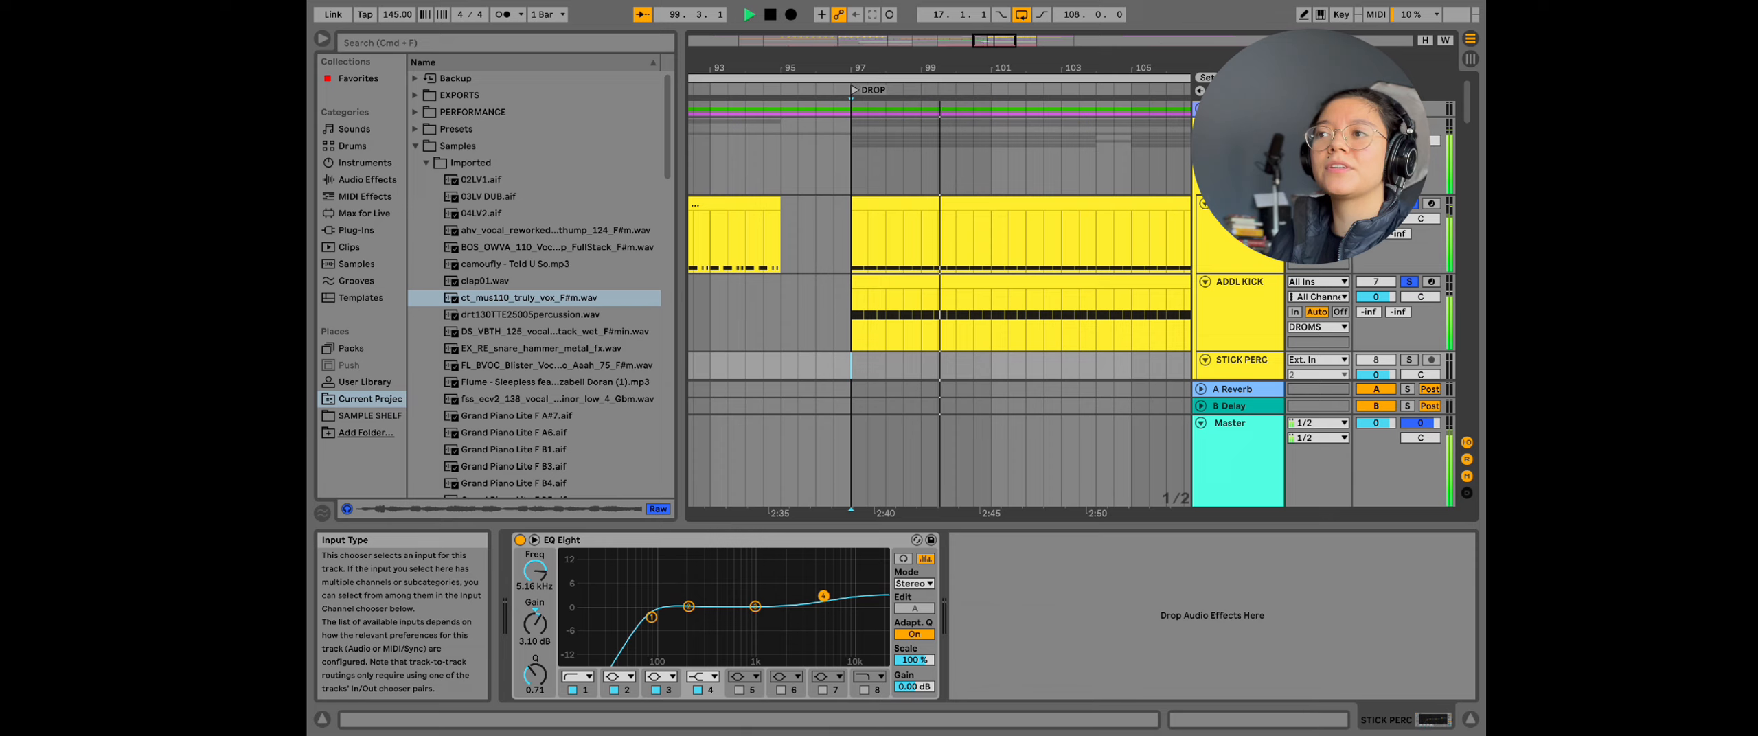
{"action": "scroll", "coordinate": [1017, 261], "scroll_direction": "down", "scroll_amount": 5}
{"action": "key", "text": "space"}
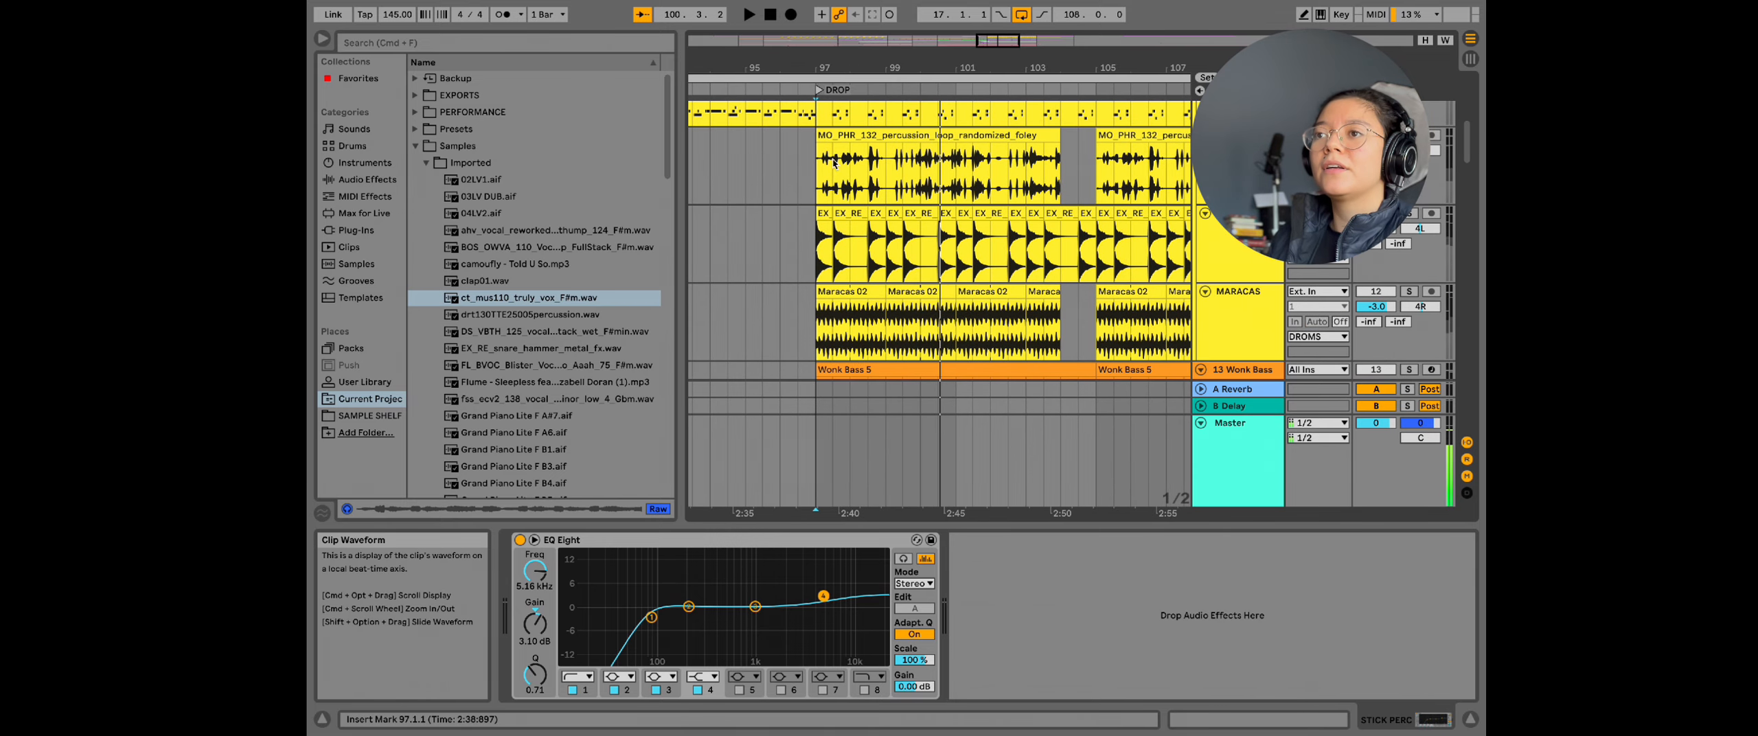
Step: Select the RANDO PERC FOLEY track at bar 97 and play the drop with it and TAXI PERC soloed
{"action": "left_click", "coordinate": [858, 135]}
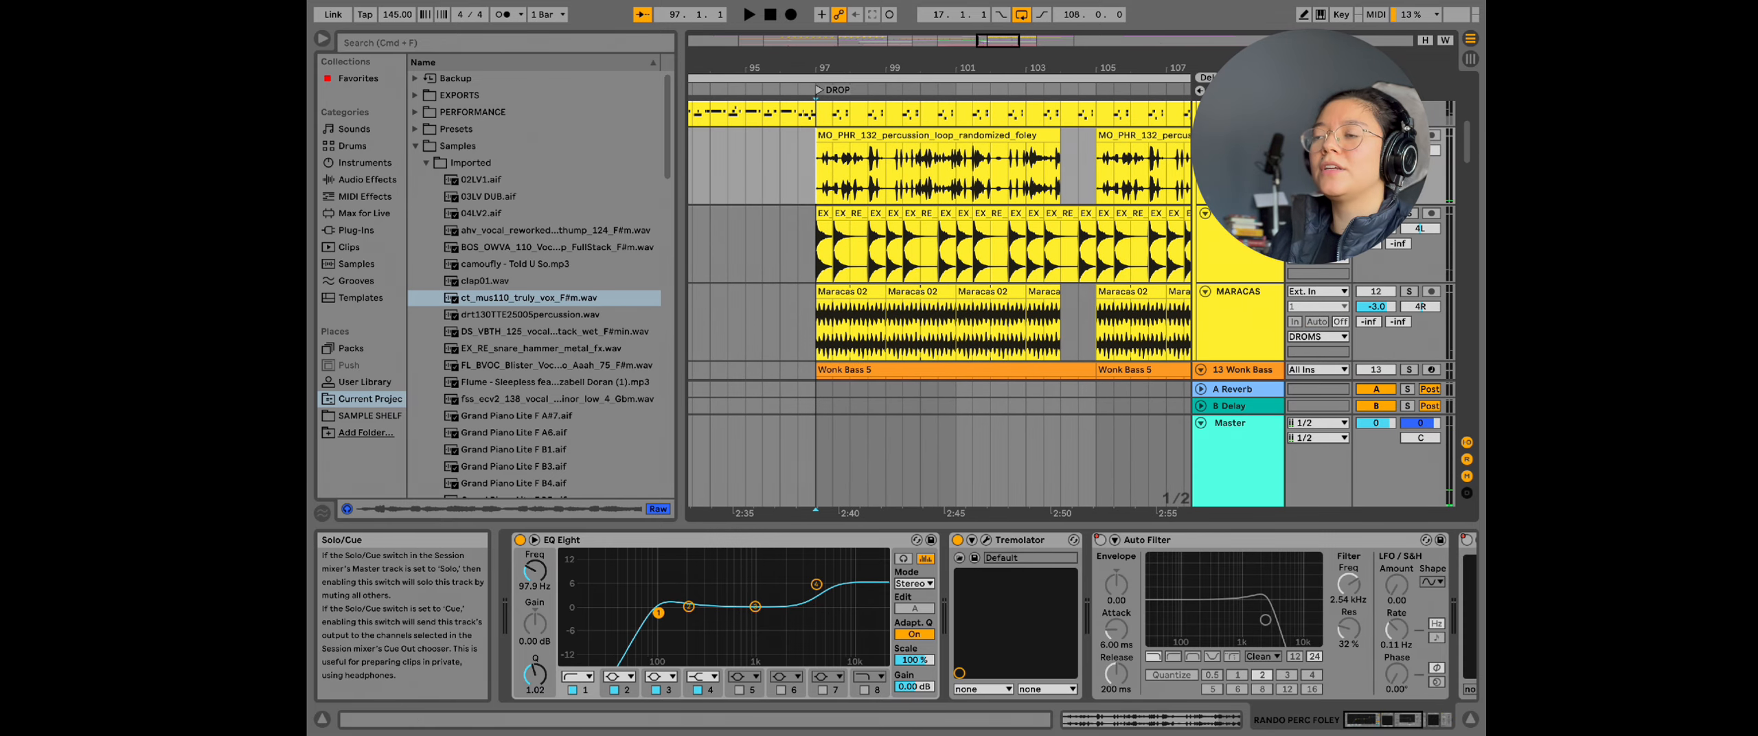
{"action": "key", "text": "space"}
{"action": "scroll", "coordinate": [923, 271], "scroll_direction": "up", "scroll_amount": 5}
{"action": "scroll", "coordinate": [923, 271], "scroll_direction": "left", "scroll_amount": 3}
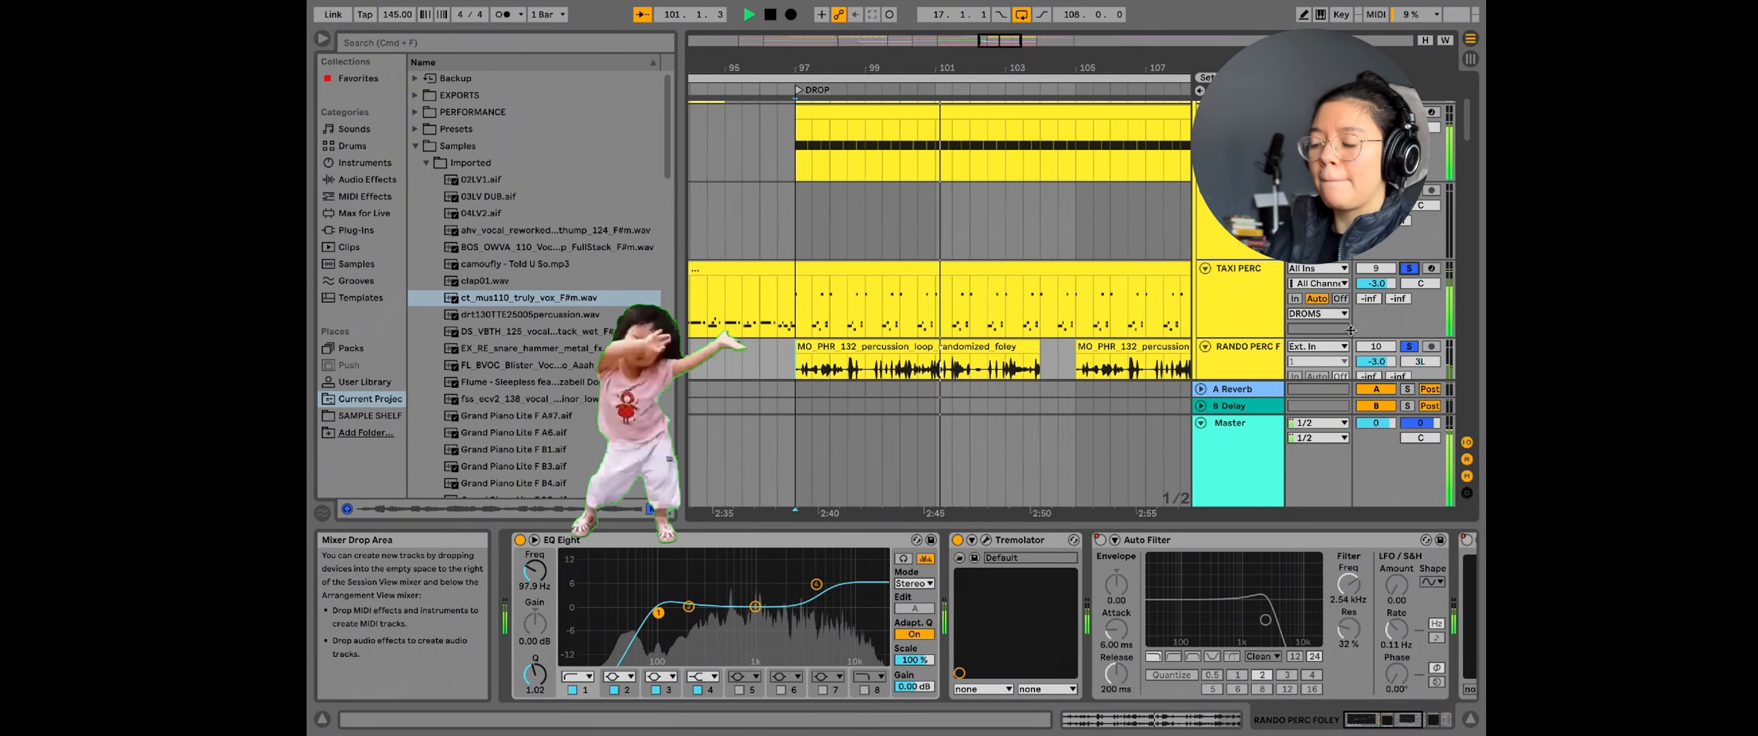
Step: Stop playback, set the insert marker at bar 49 on the STICK PERC track, and play the first drop
{"action": "key", "text": "space"}
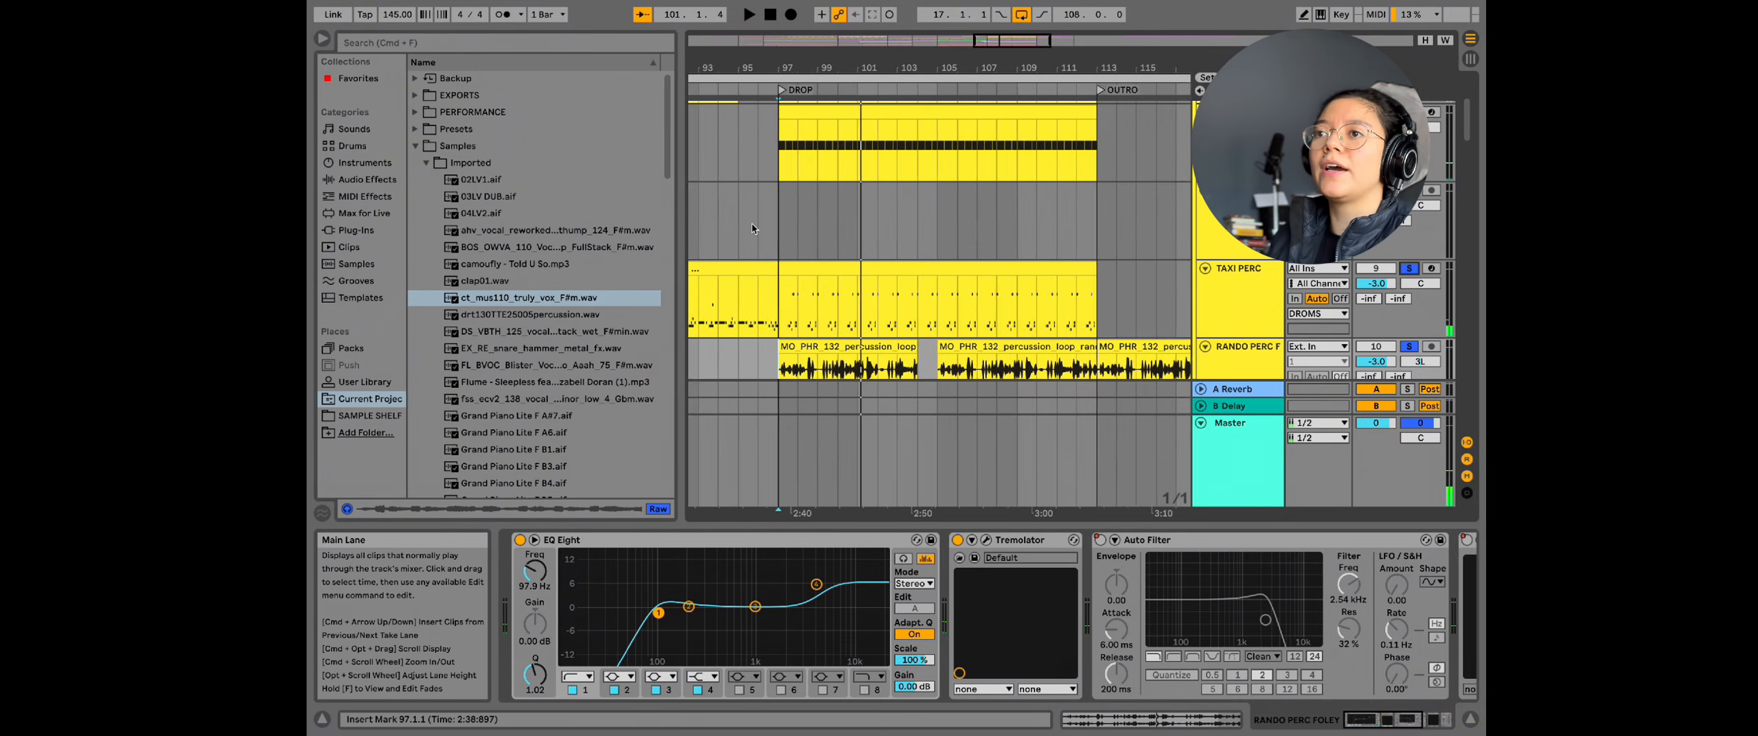
{"action": "scroll", "coordinate": [751, 222], "scroll_direction": "down", "scroll_amount": 6}
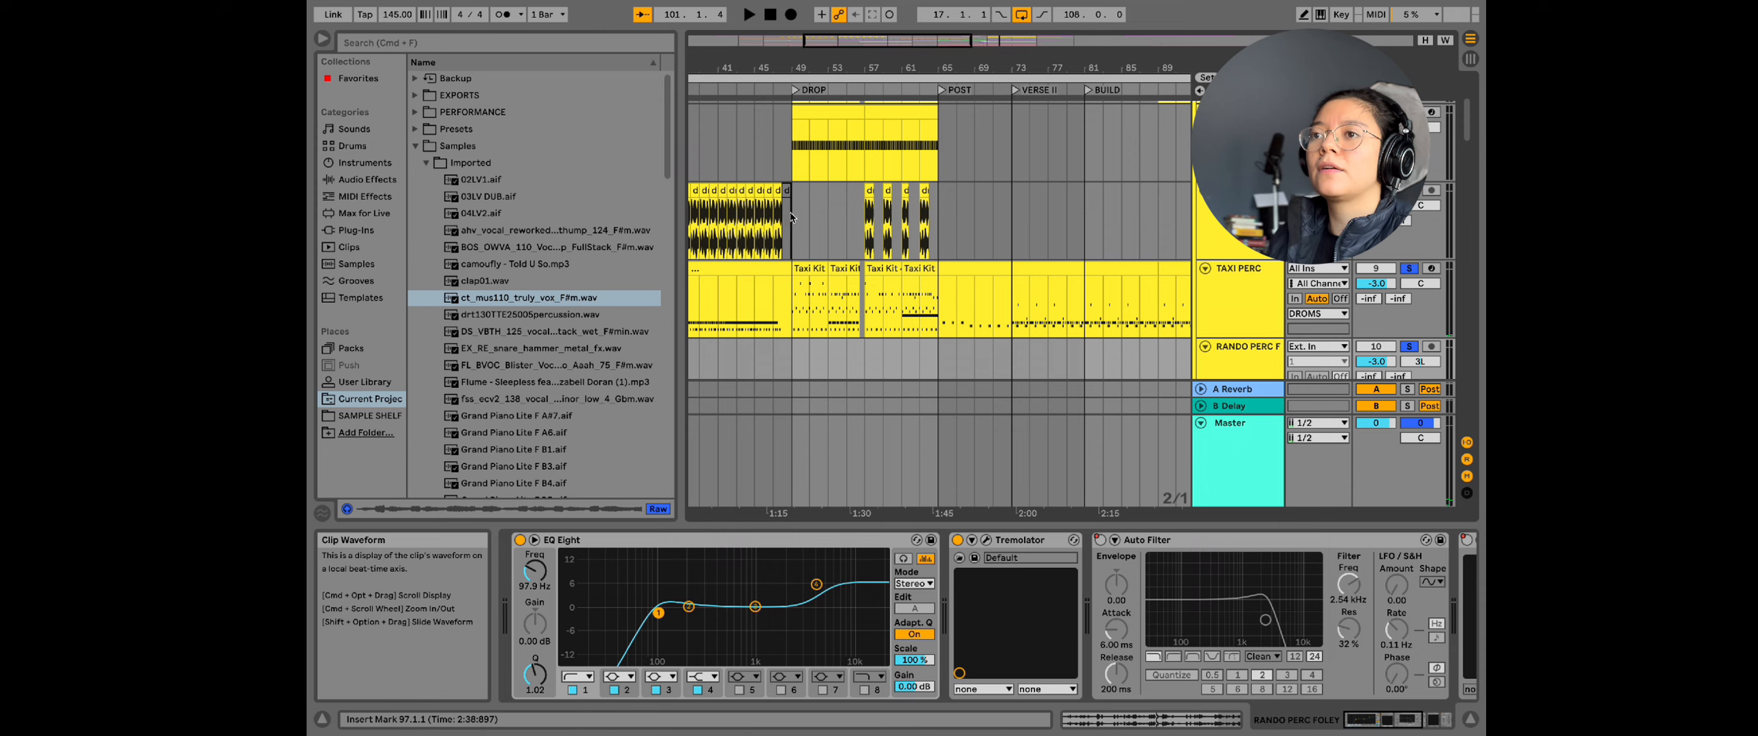
{"action": "left_click", "coordinate": [798, 234]}
{"action": "key", "text": "space"}
{"action": "scroll", "coordinate": [945, 235], "scroll_direction": "right", "scroll_amount": 10}
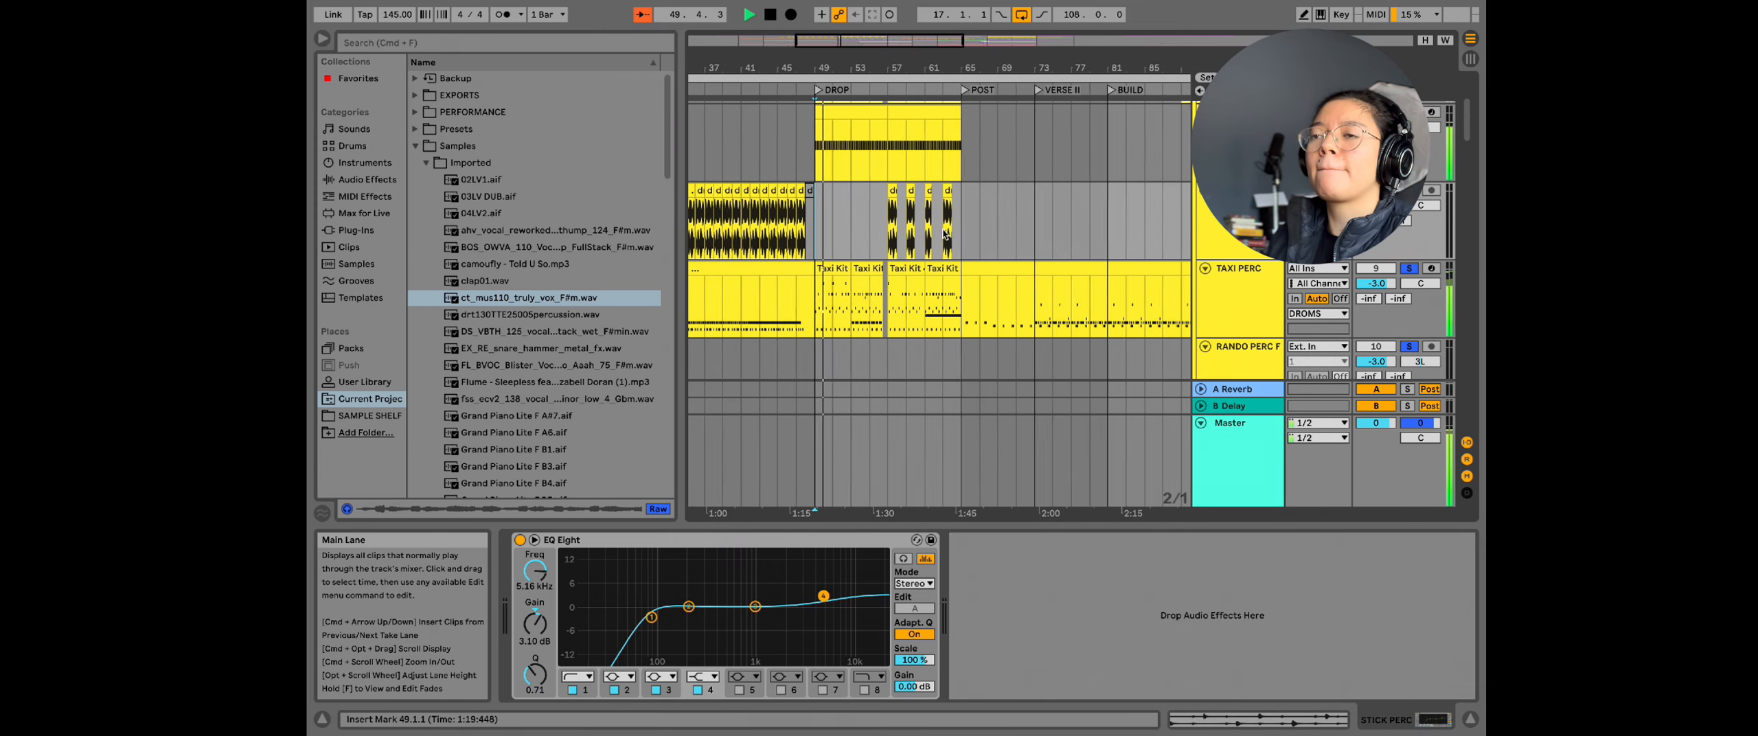
Step: Play the second drop from bar 97 with the insert marker on the STICK PERC track
{"action": "scroll", "coordinate": [936, 235], "scroll_direction": "right", "scroll_amount": 2}
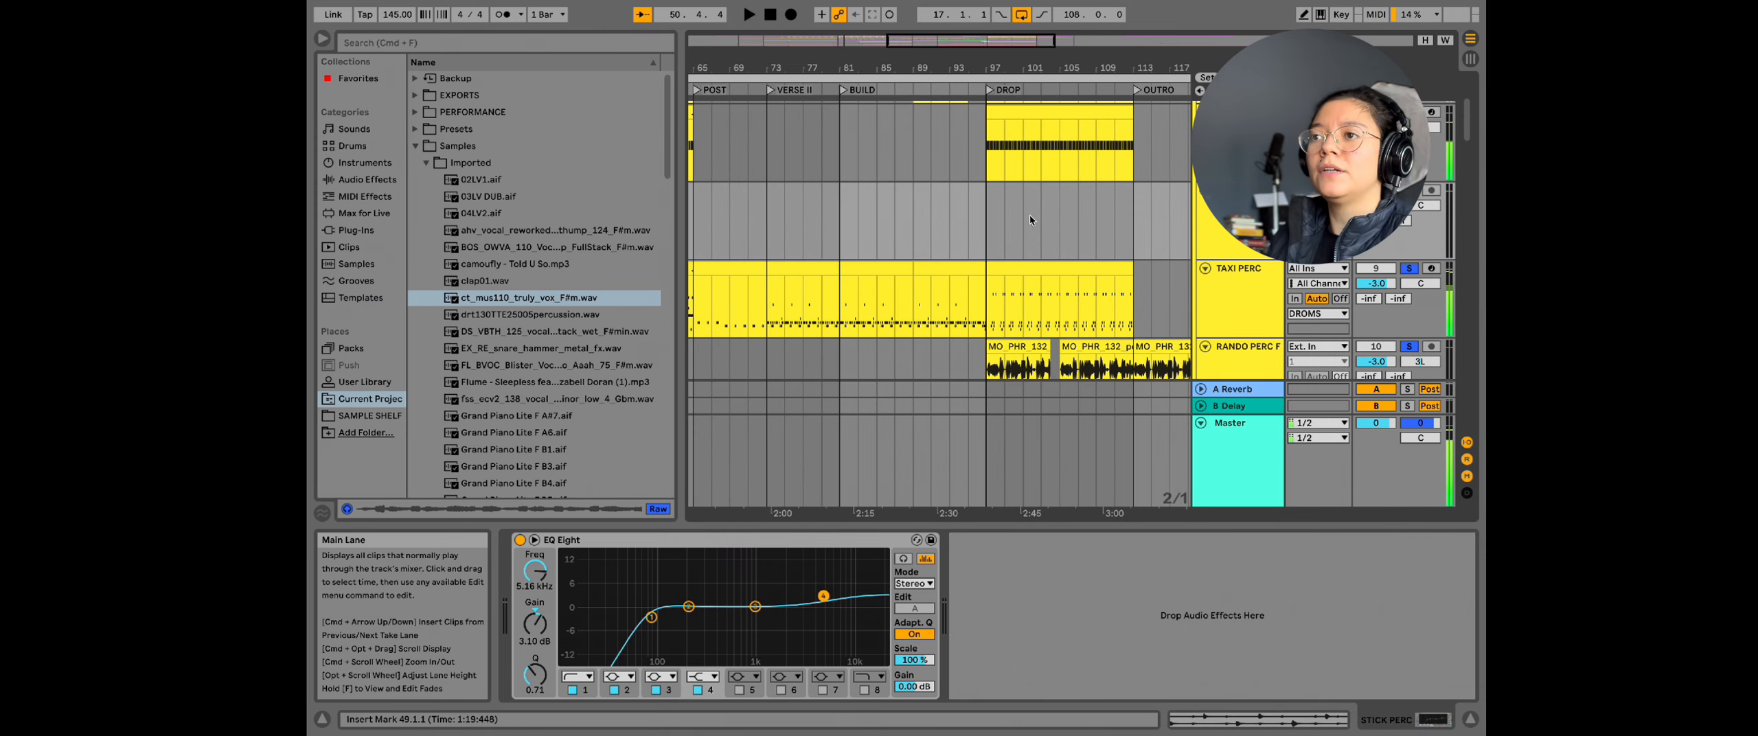
{"action": "left_click", "coordinate": [987, 234]}
{"action": "key", "text": "space"}
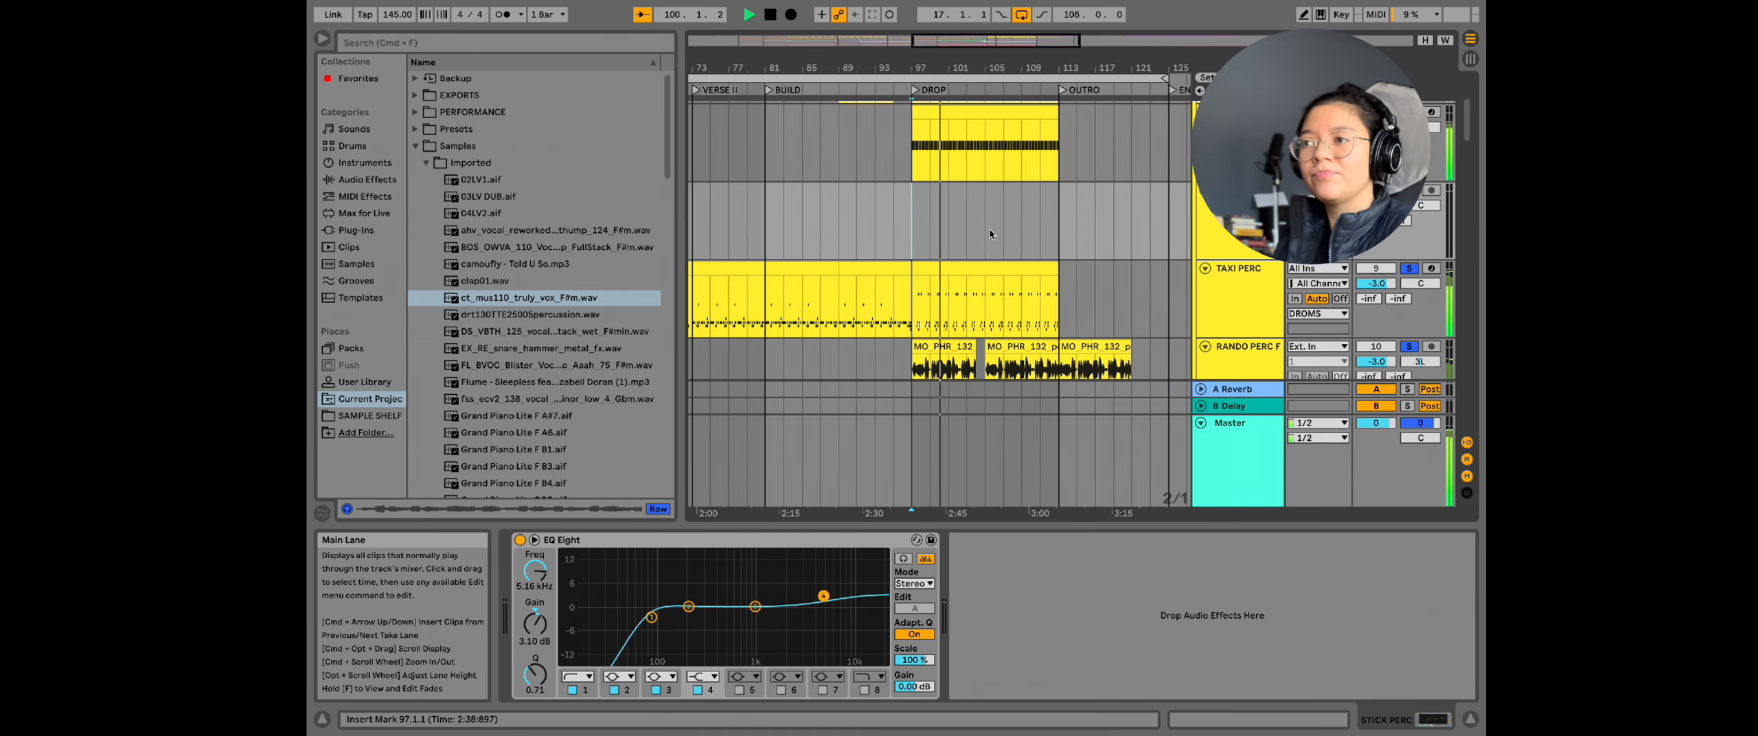
Step: Open the TAXI PERC clip in the second drop, examine its opening drum notes up close, and play it
{"action": "double_click", "coordinate": [937, 295]}
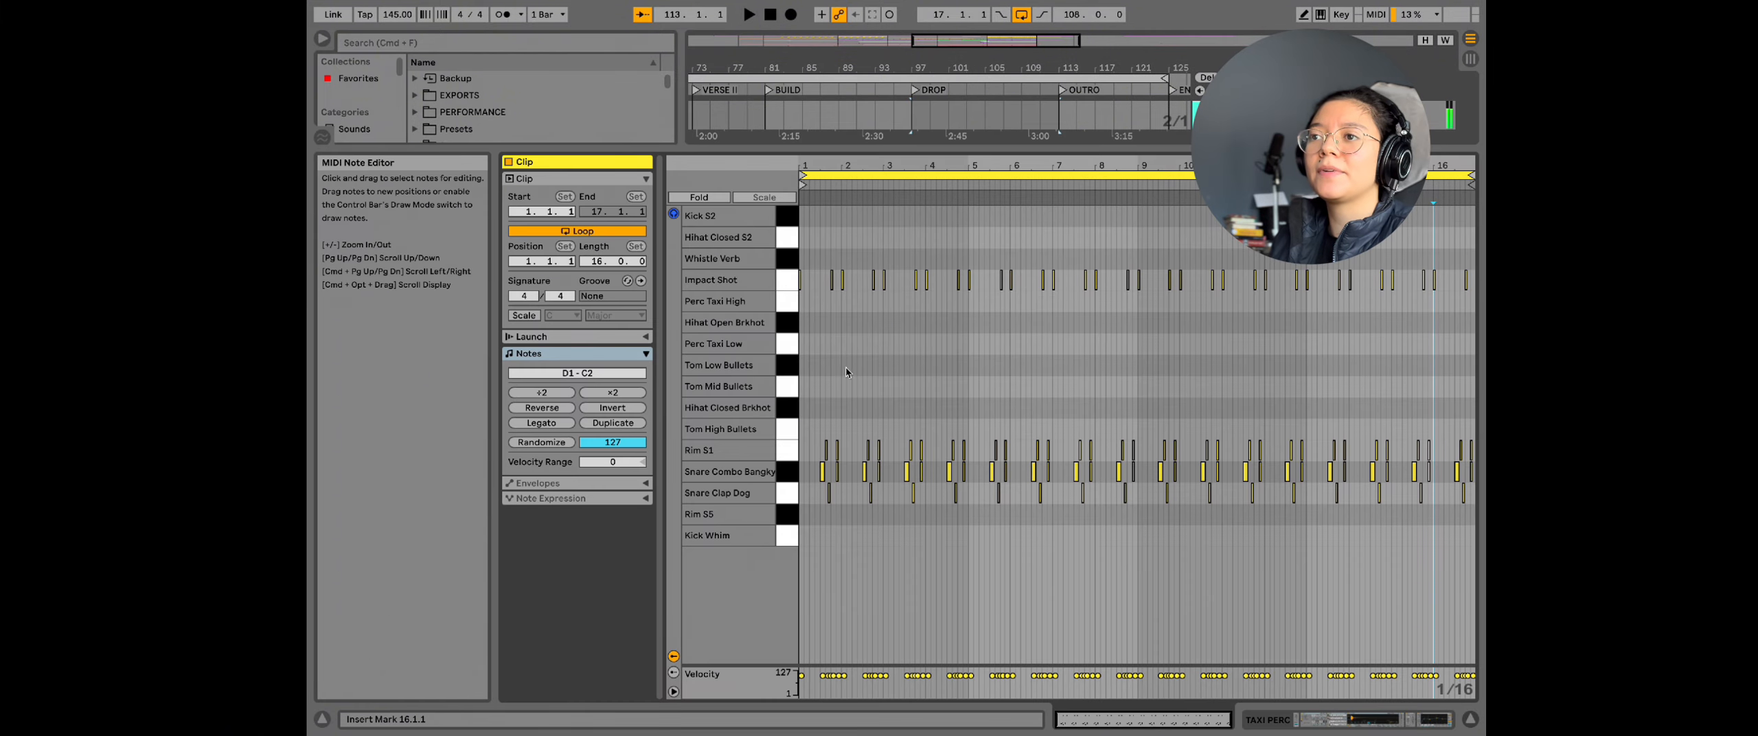
{"action": "scroll", "coordinate": [923, 329], "scroll_direction": "left", "scroll_amount": 3}
{"action": "scroll", "coordinate": [865, 389], "scroll_direction": "up", "scroll_amount": 5}
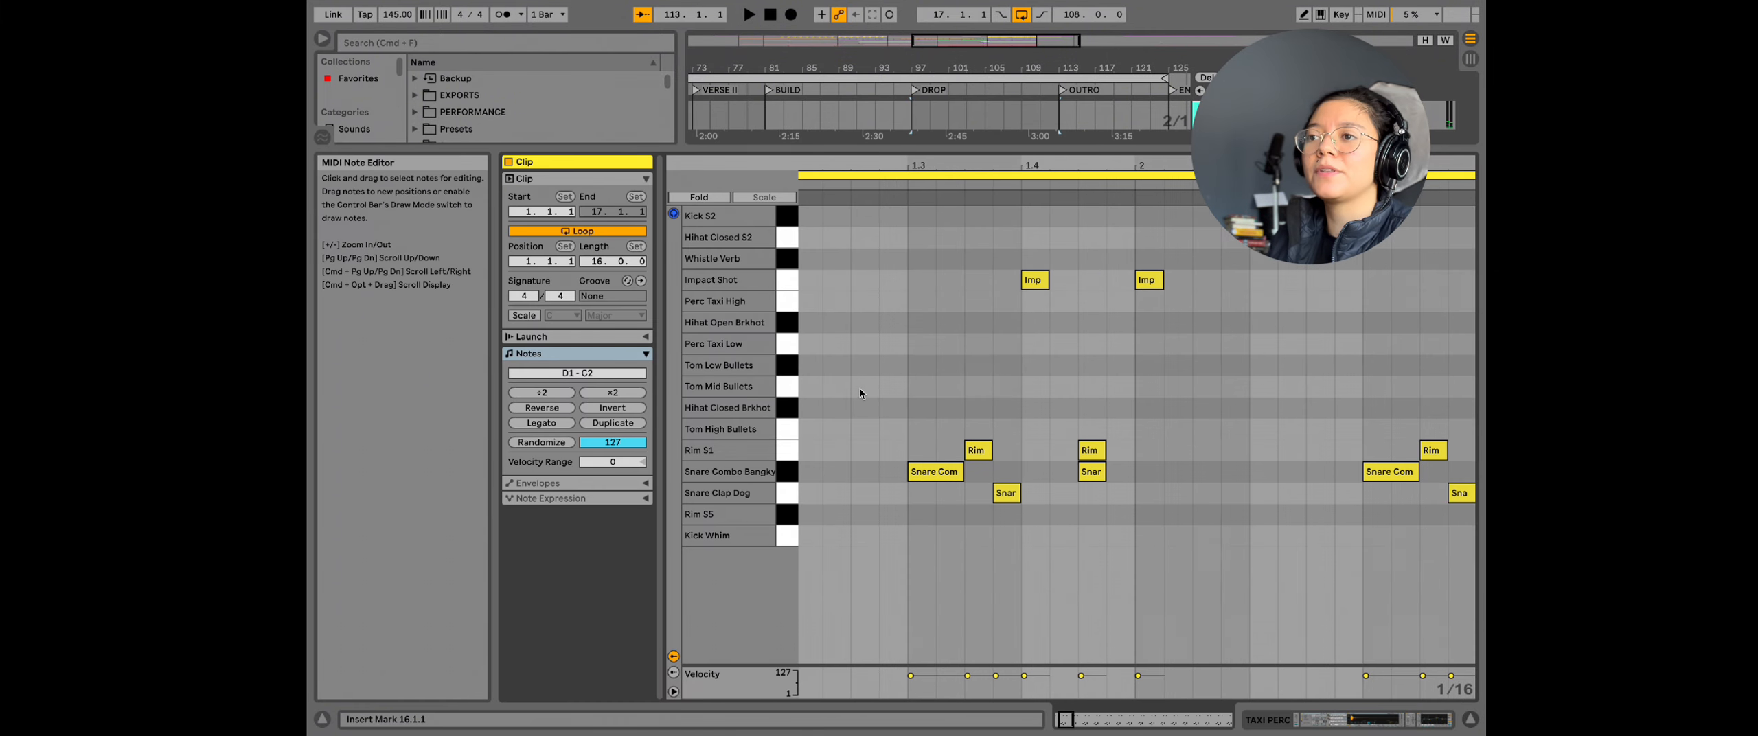
{"action": "scroll", "coordinate": [981, 372], "scroll_direction": "up", "scroll_amount": 2}
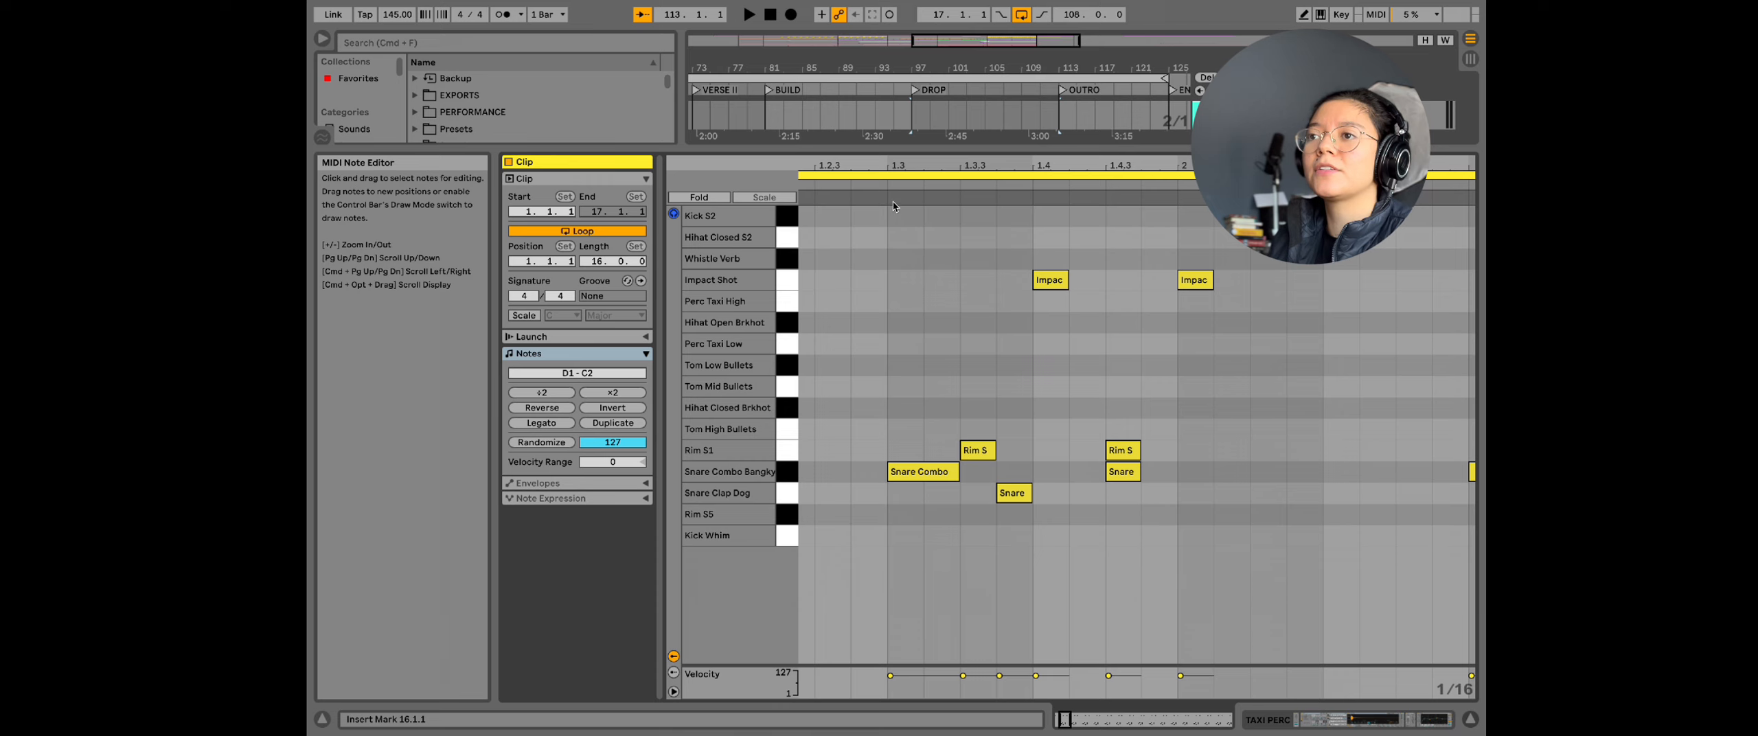
{"action": "key", "text": "space"}
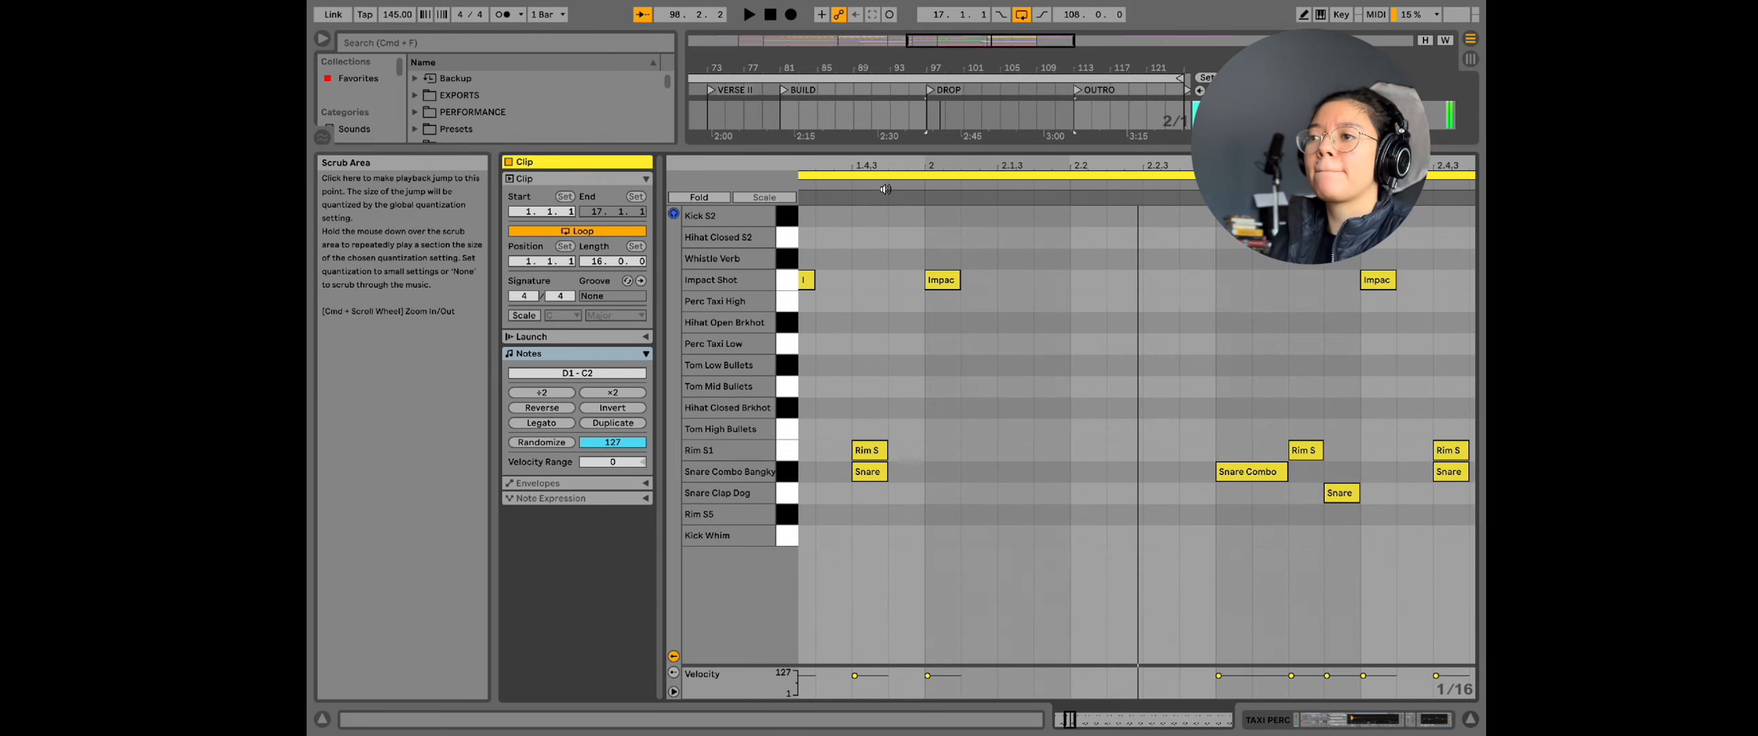
Step: Switch from the clip notes to the devices and play the second drop from bar 97 on the drum group track
{"action": "key", "text": "shift+Tab"}
{"action": "scroll", "coordinate": [1143, 296], "scroll_direction": "up", "scroll_amount": 3}
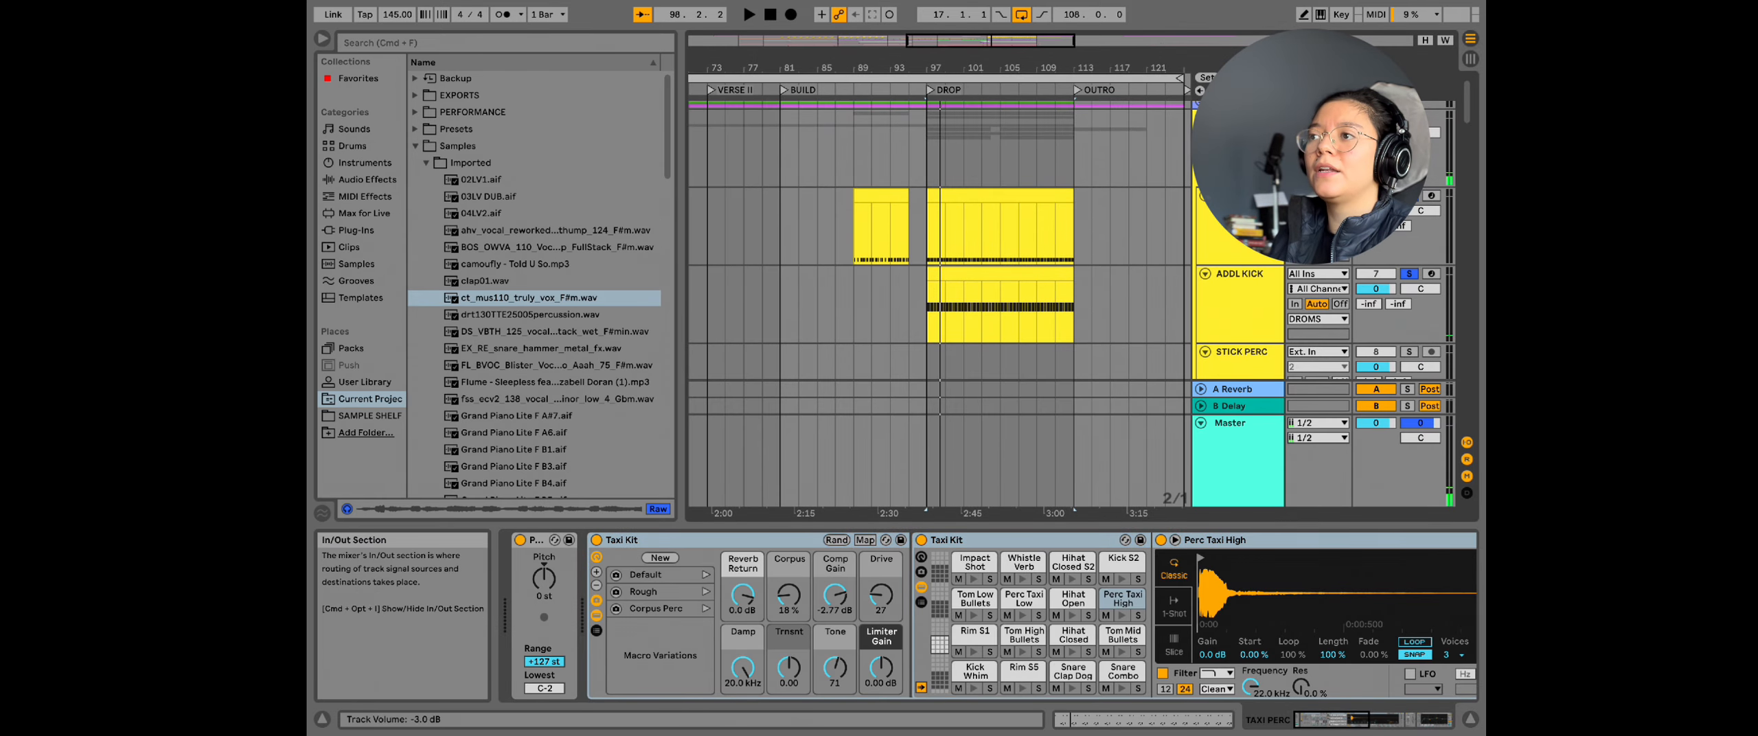
{"action": "left_click", "coordinate": [926, 156]}
{"action": "key", "text": "space"}
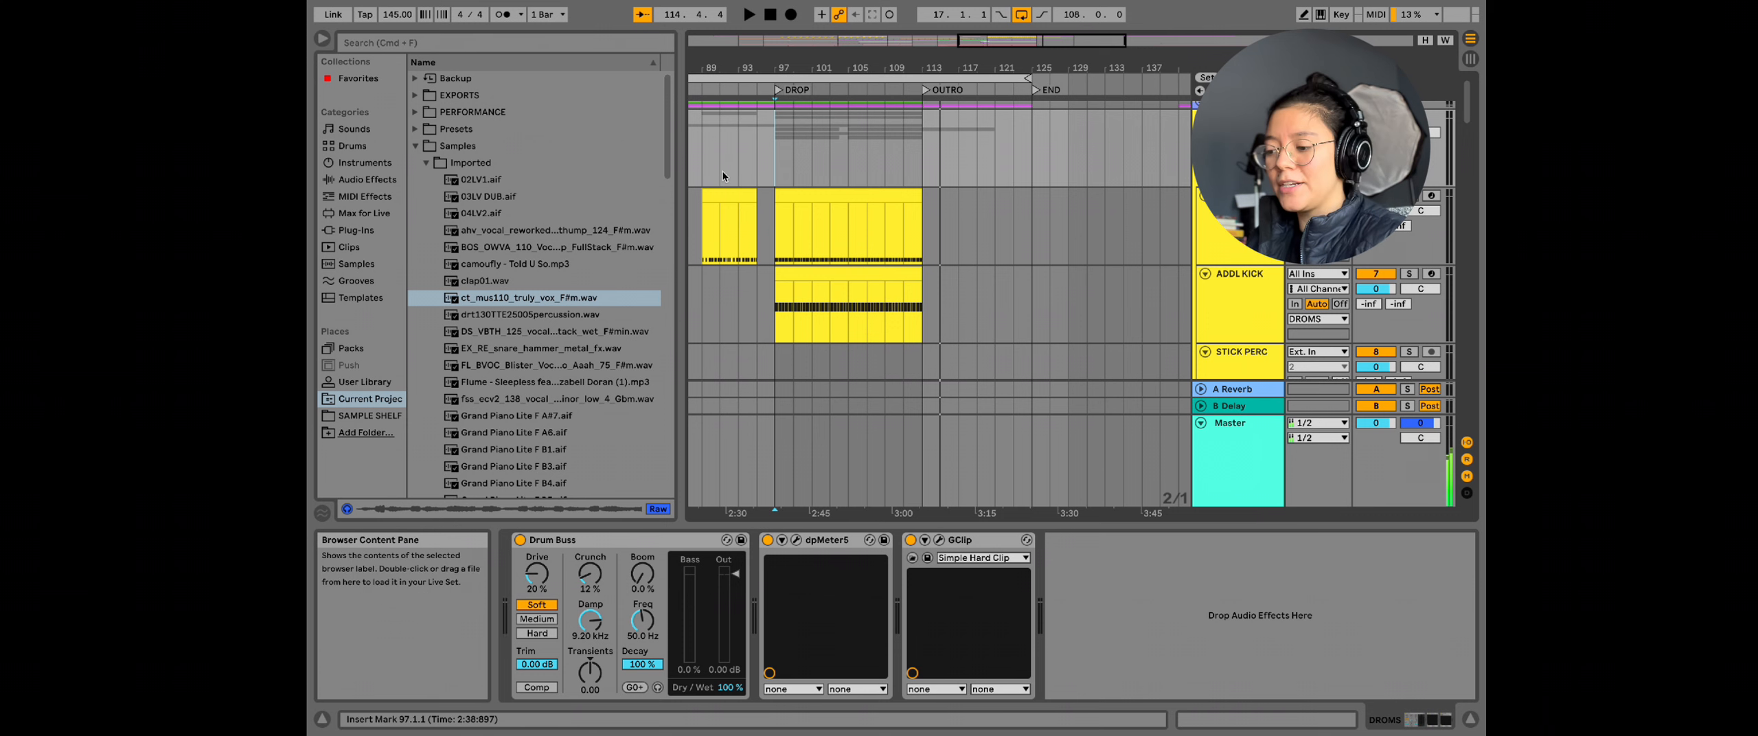
Step: Open the macOS screen capture controls
{"action": "key", "text": "super+shift+5"}
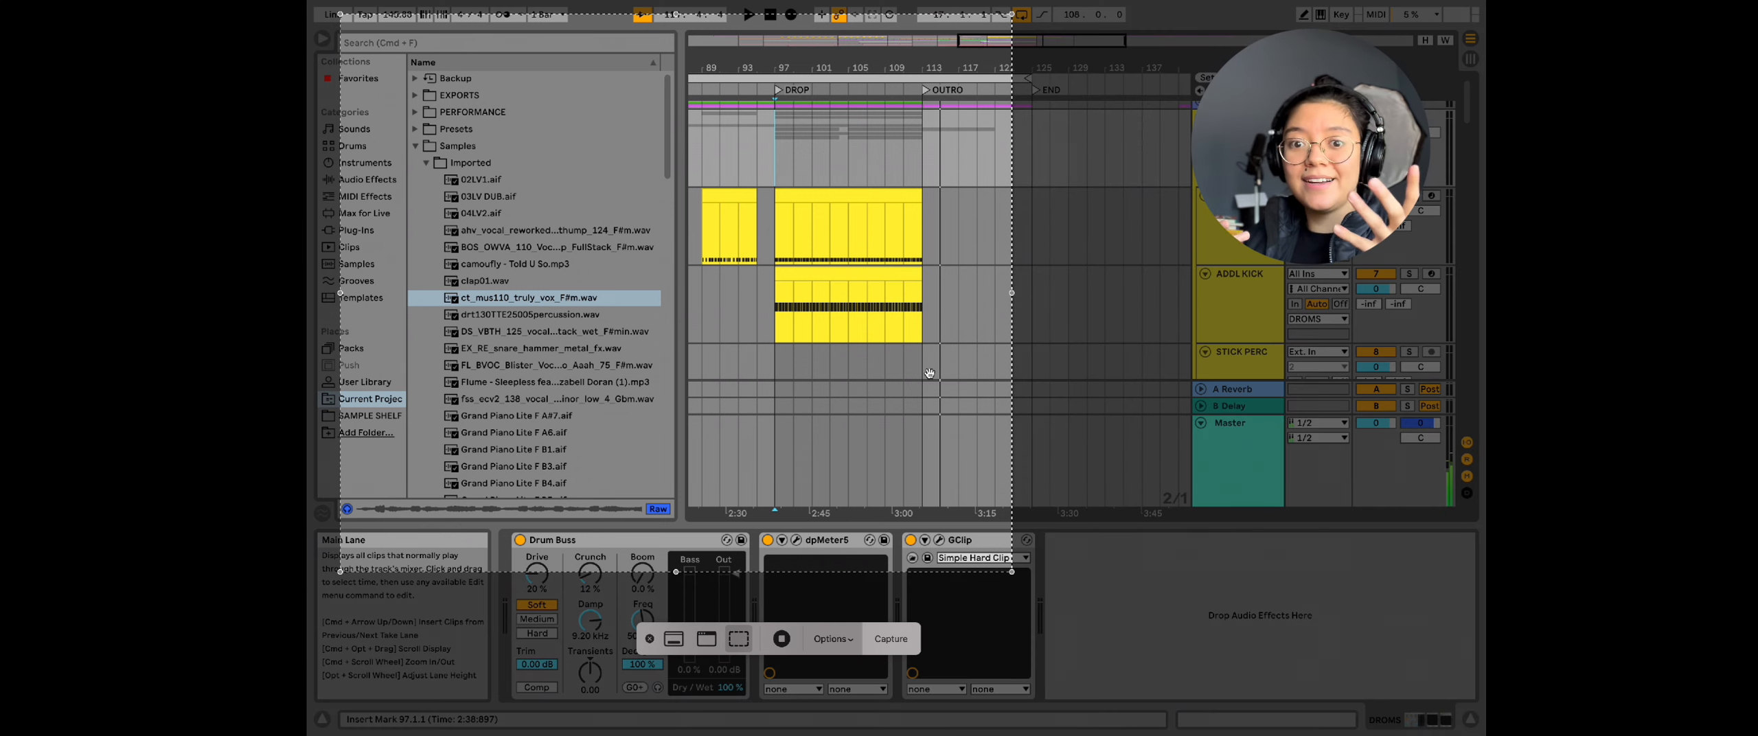